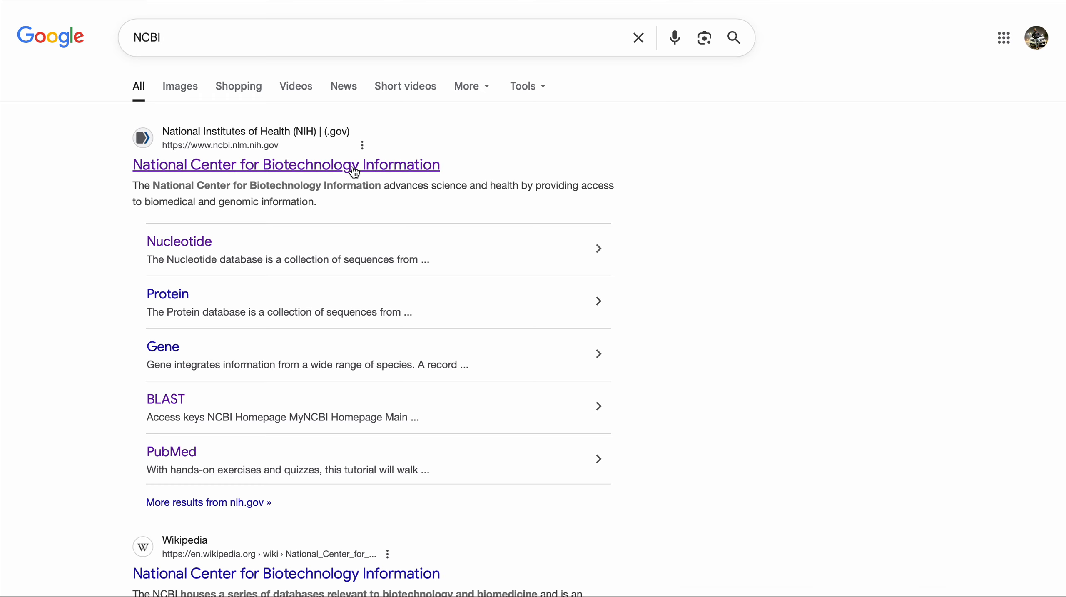
# Open the National Center for Biotechnology Information website and set its search database to GEO DataSets.
pyautogui.click(354, 165)
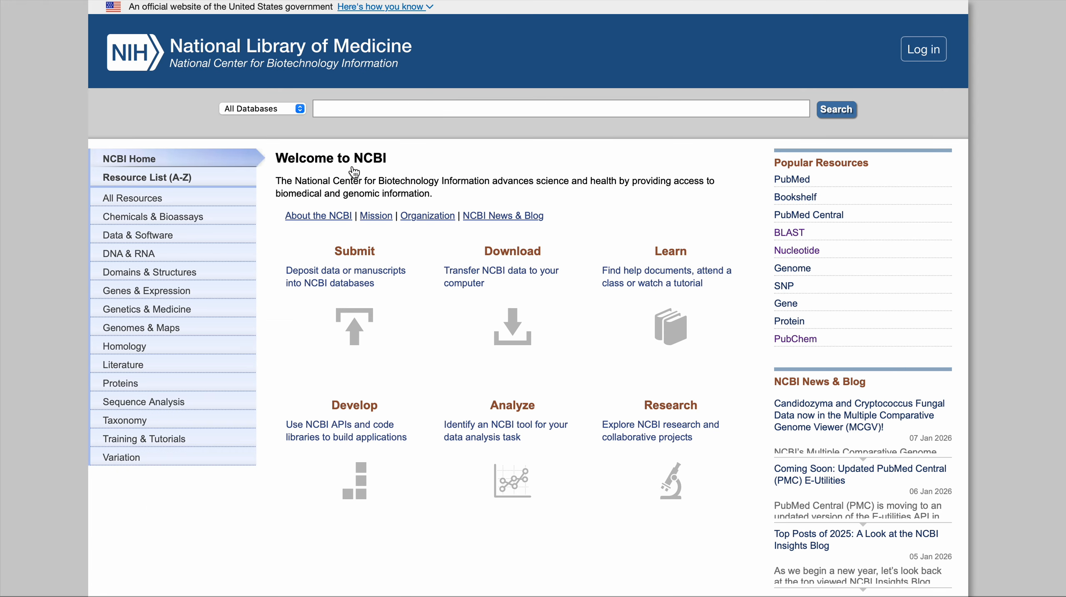
pyautogui.click(276, 109)
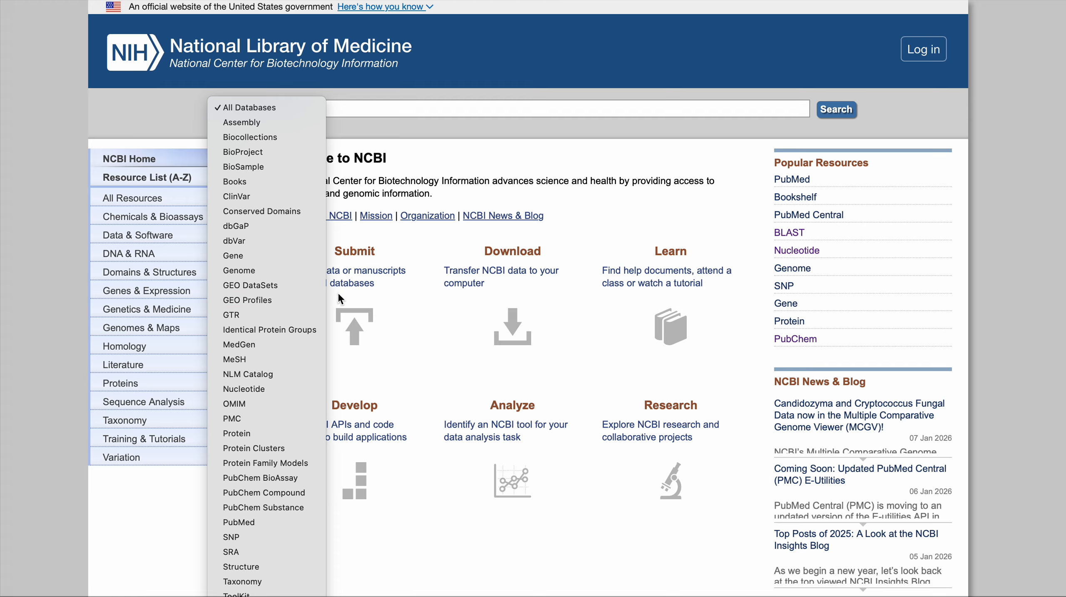
pyautogui.click(270, 288)
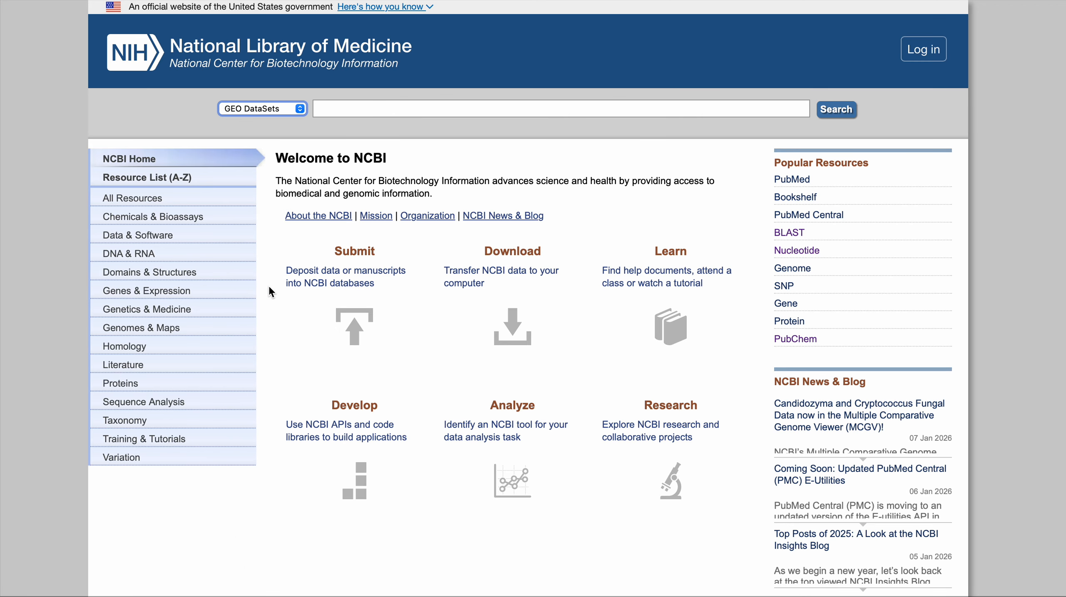
# Search the GEO DataSets database for GSE216603.
pyautogui.click(371, 109)
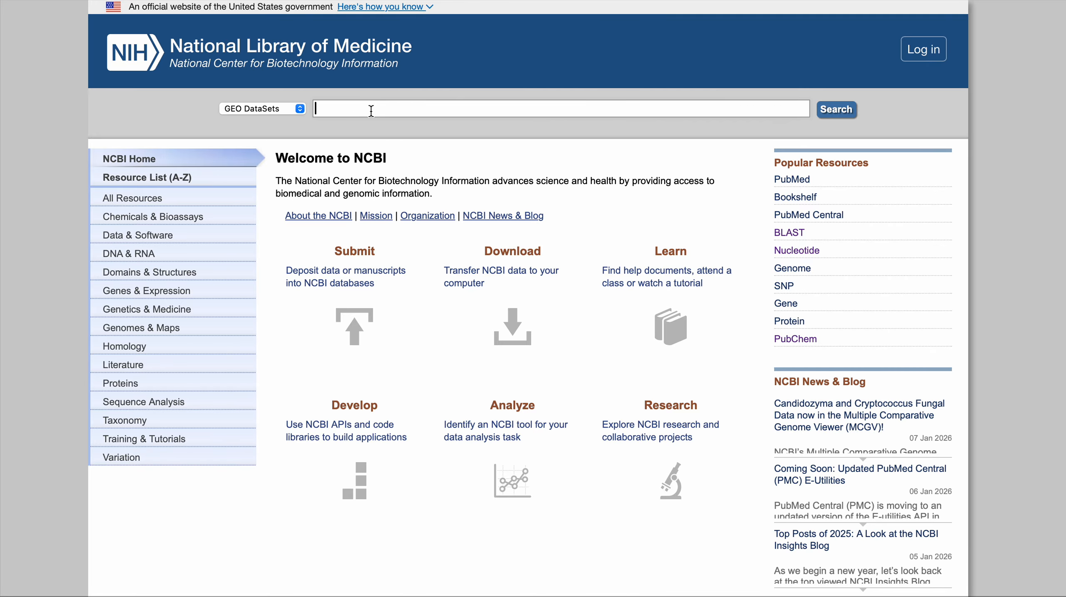
pyautogui.write('GSE')
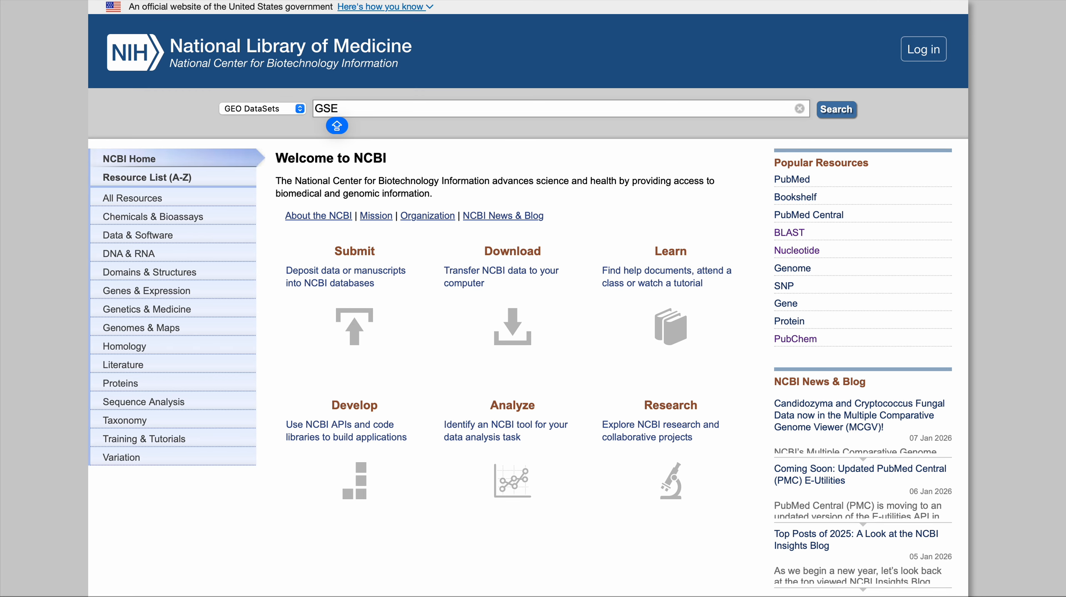
pyautogui.write('21')
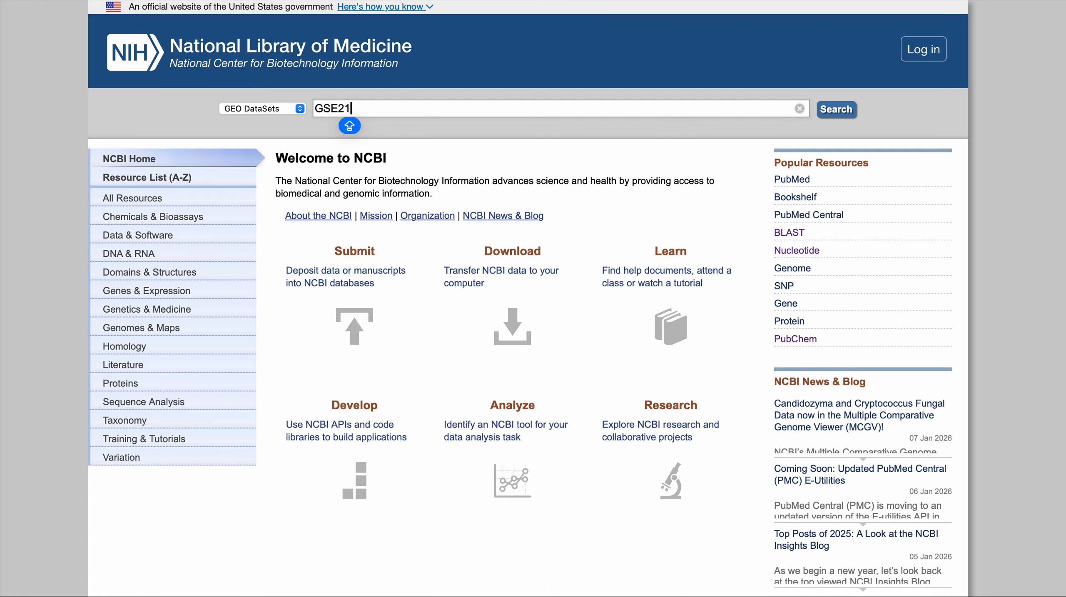
pyautogui.write('66')
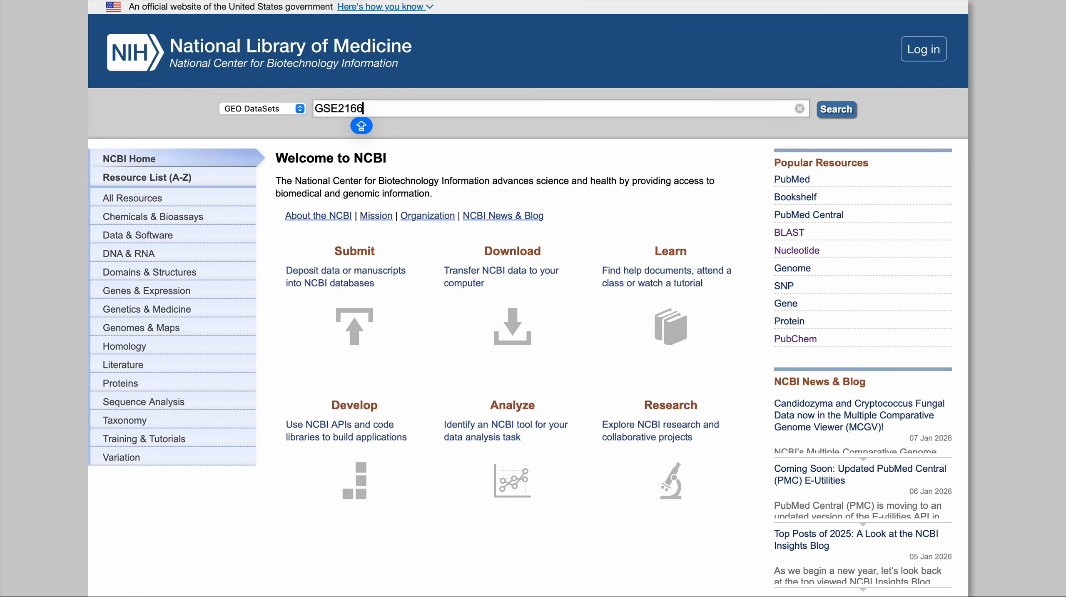
pyautogui.write('03')
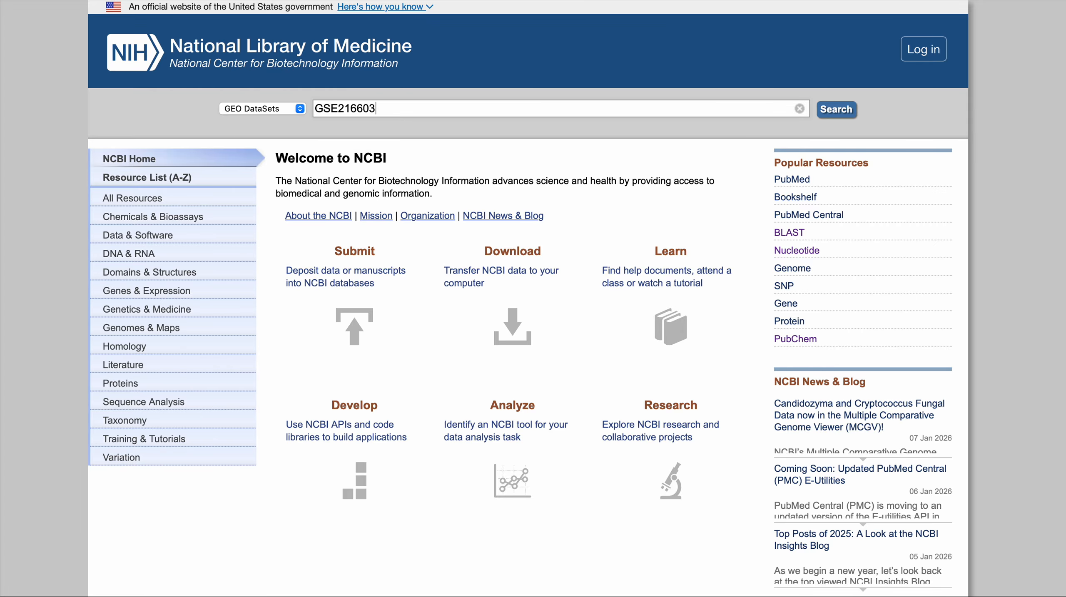
pyautogui.press('capslock')
pyautogui.press('Return')
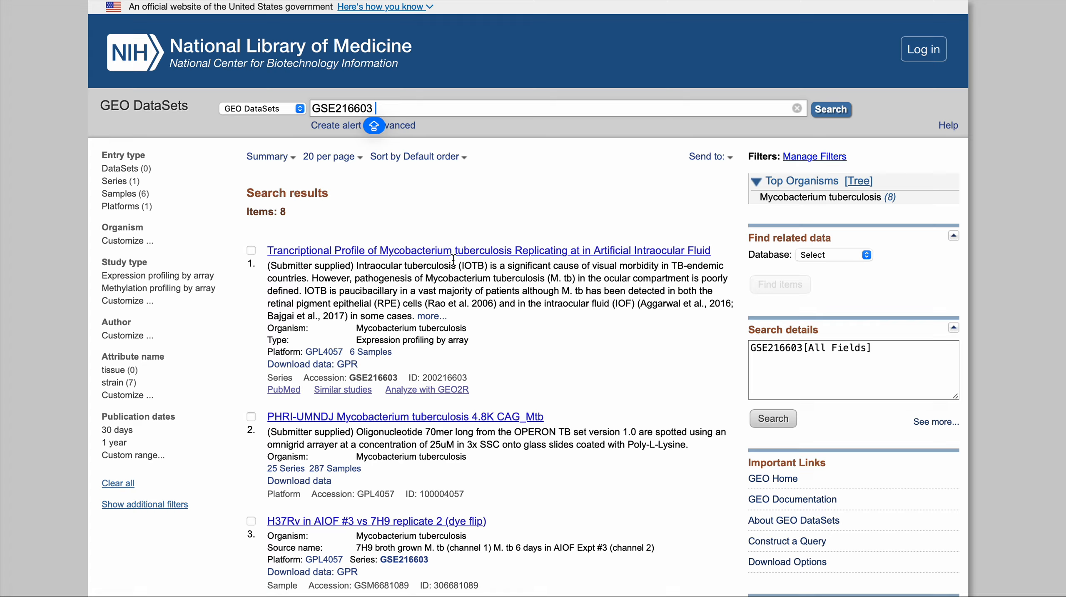
# Open the Gene Expression Omnibus home page from the GEO DataSets search results.
pyautogui.scroll(-1, 453, 260)
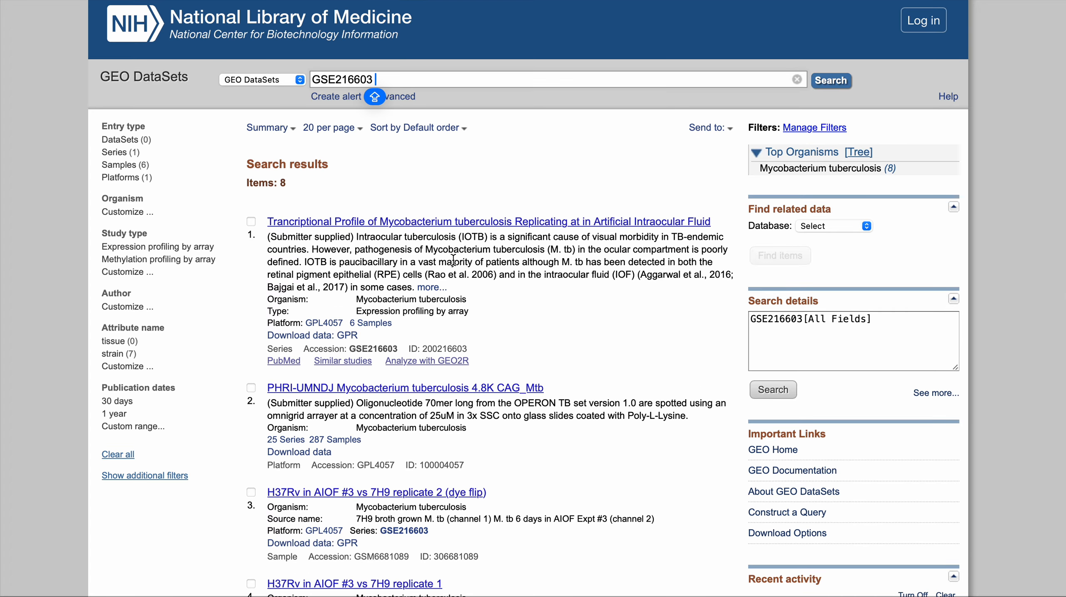
pyautogui.scroll(-5, 453, 260)
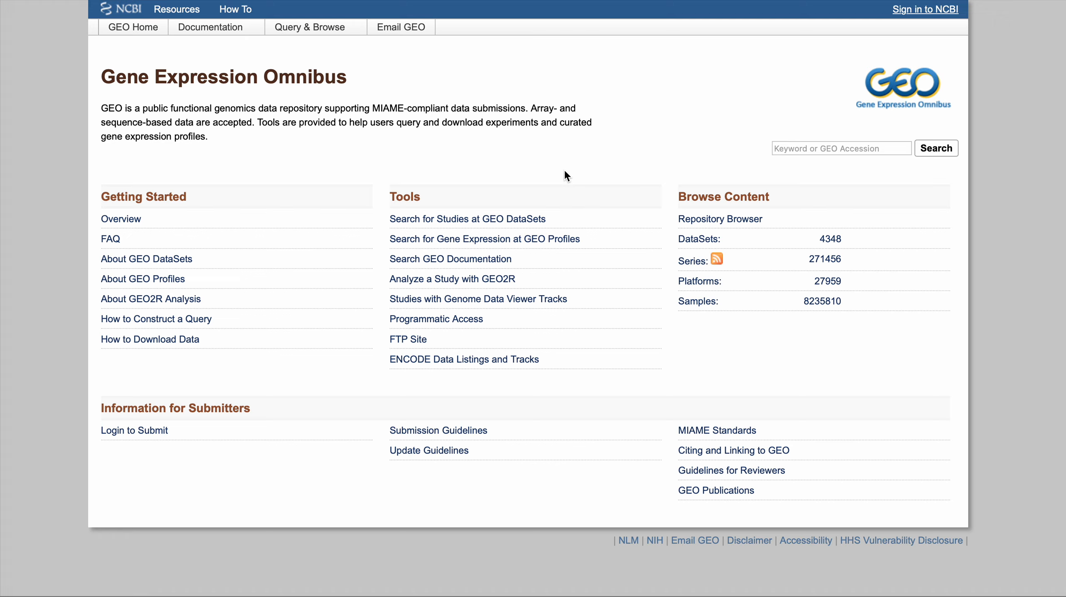
pyautogui.click(773, 299)
# Open the series record for accession GSE216603 through the Gene Expression Omnibus accession search.
pyautogui.click(801, 148)
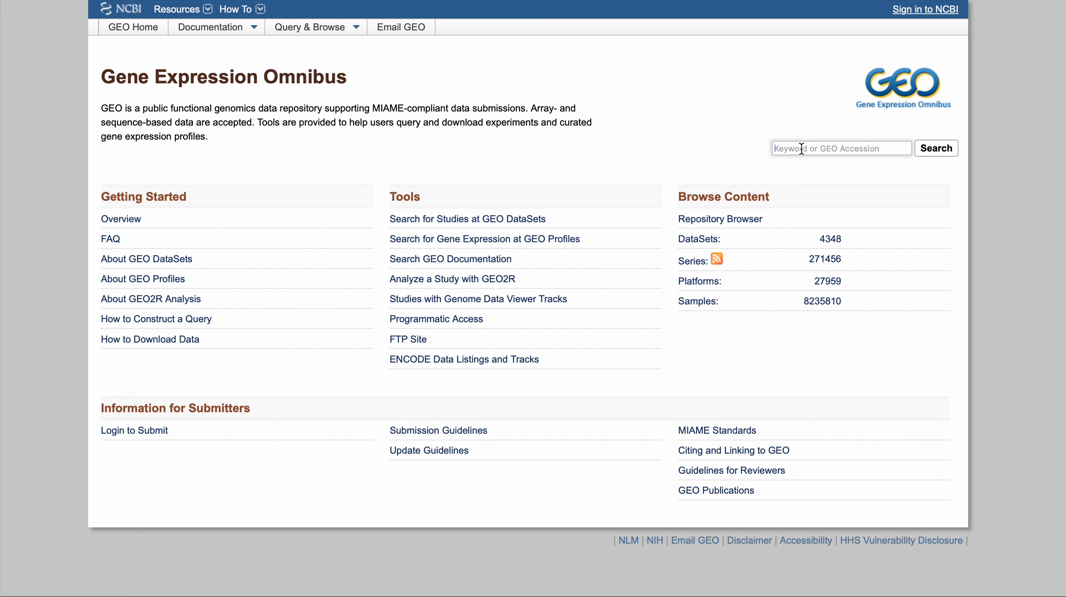
pyautogui.write('GSE')
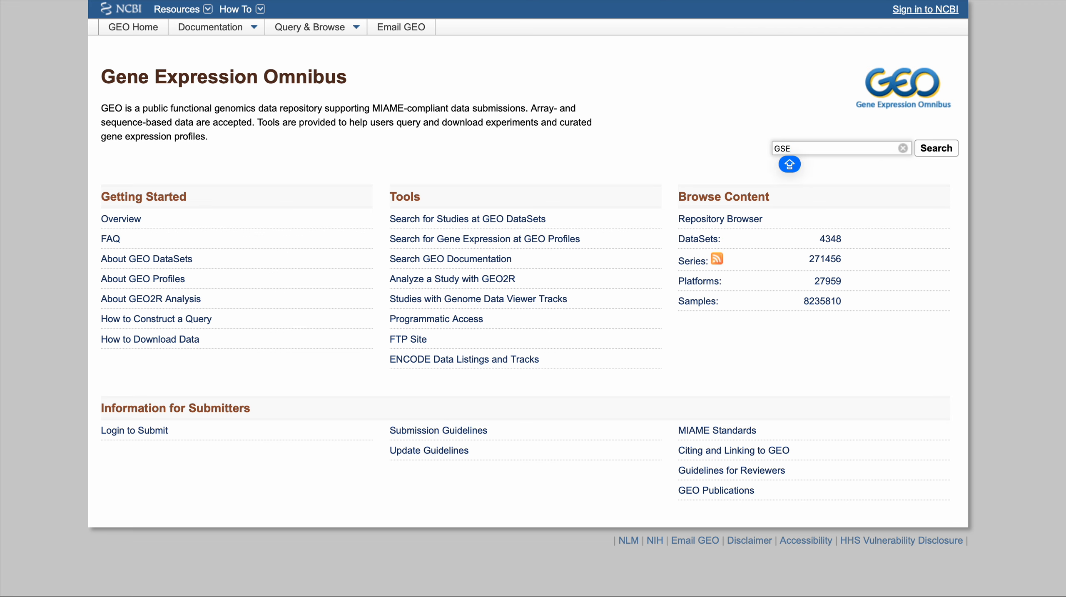
pyautogui.write('216603')
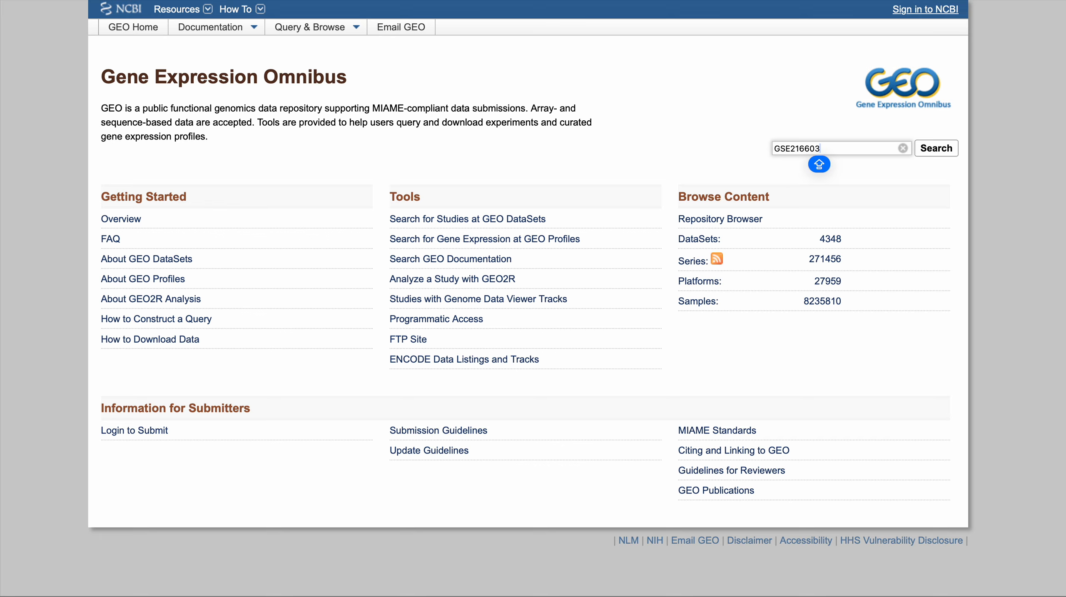
pyautogui.press('Return')
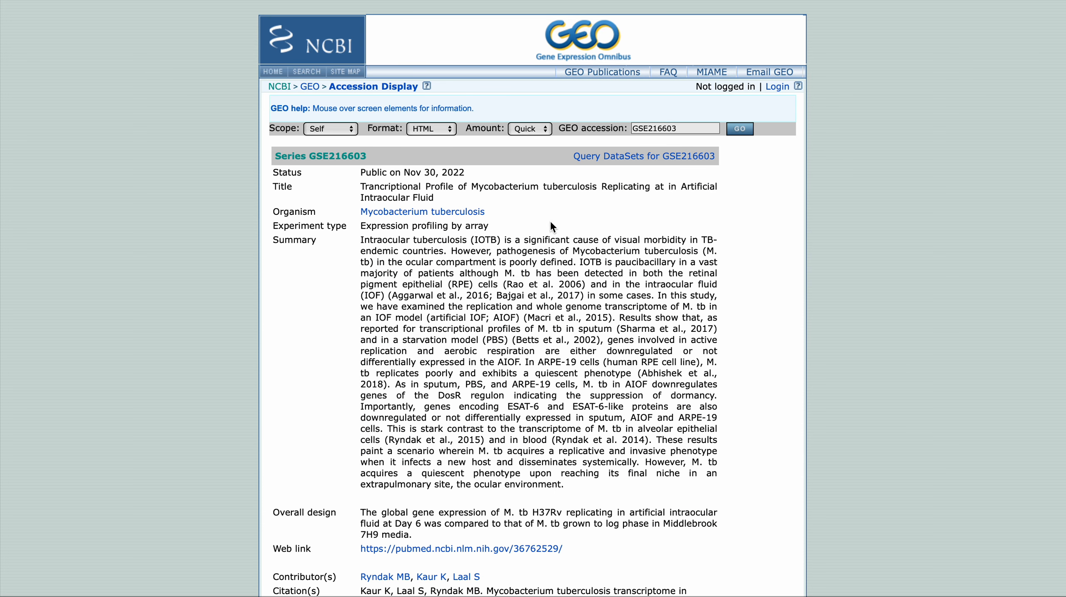
# Examine the GSE216603 series record's title, organism and experiment type, highlighting the full summary paragraph to read it.
pyautogui.scroll(-10, 487, 206)
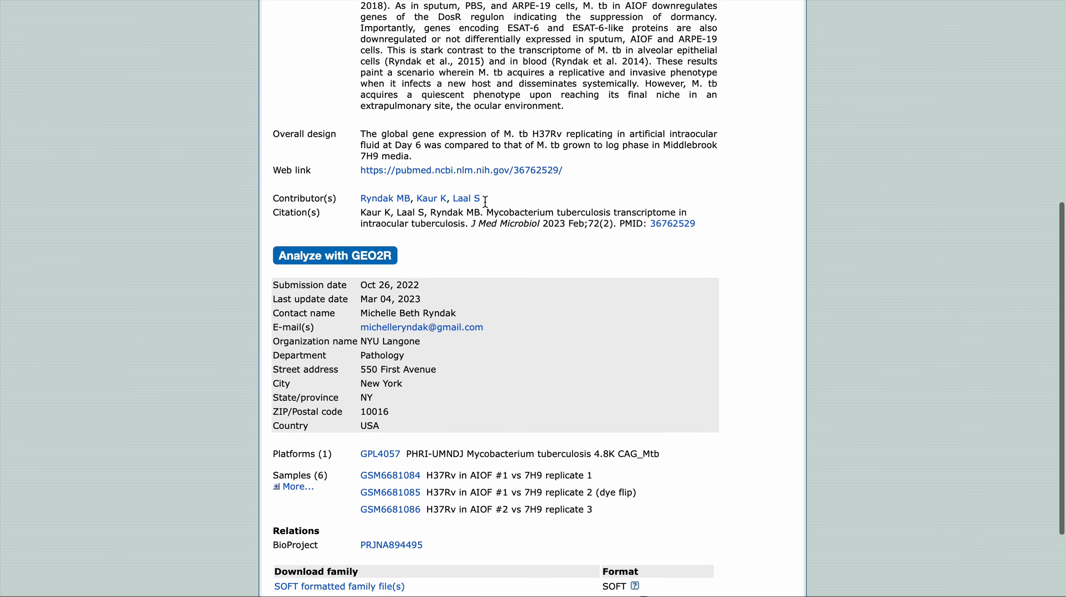
pyautogui.scroll(11, 484, 203)
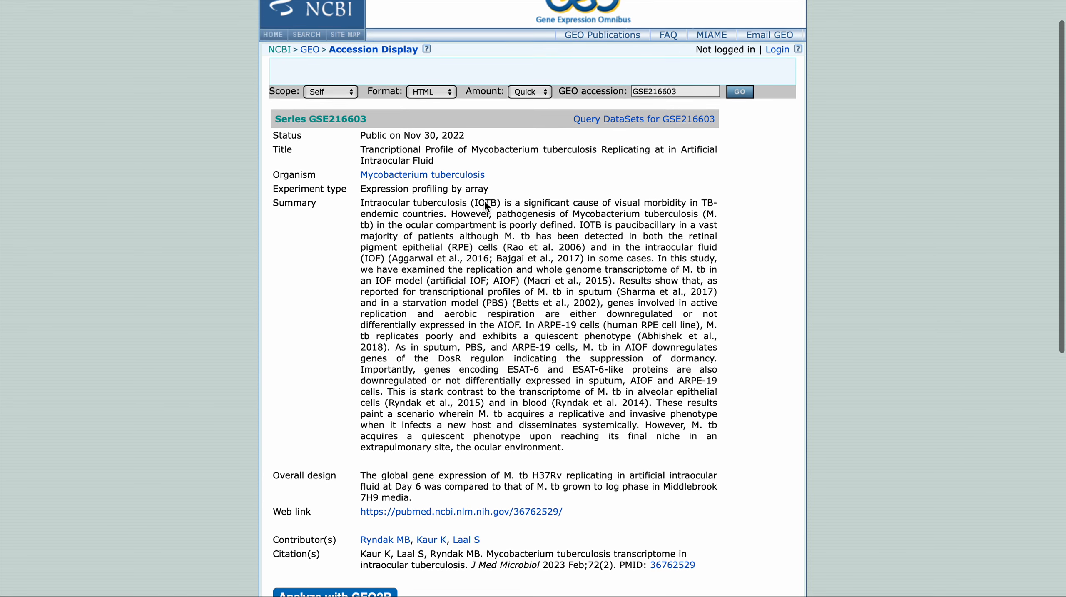
pyautogui.scroll(5, 484, 203)
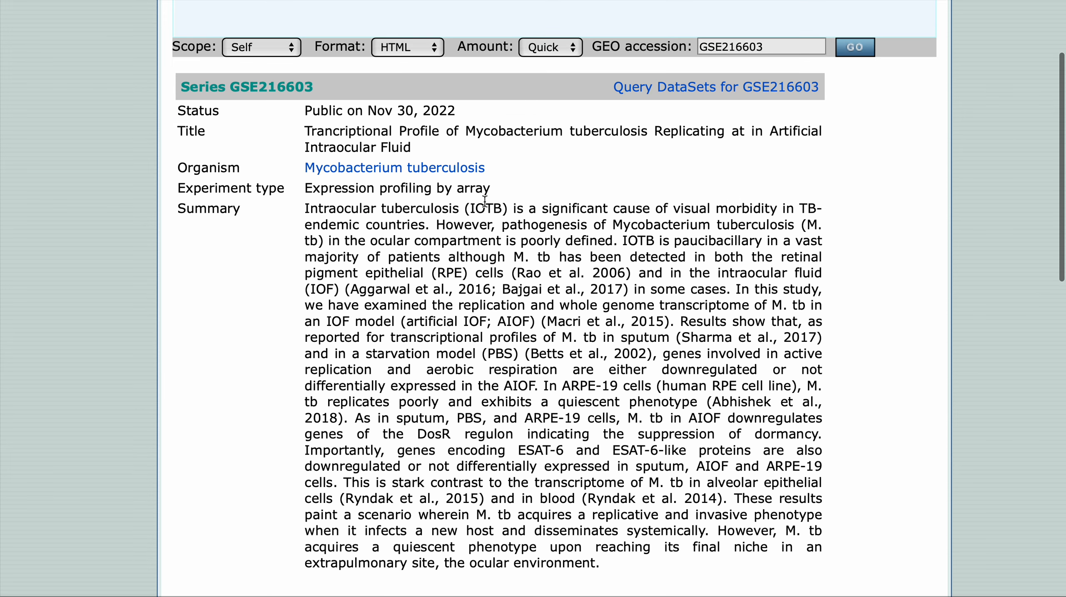
pyautogui.scroll(1, 485, 202)
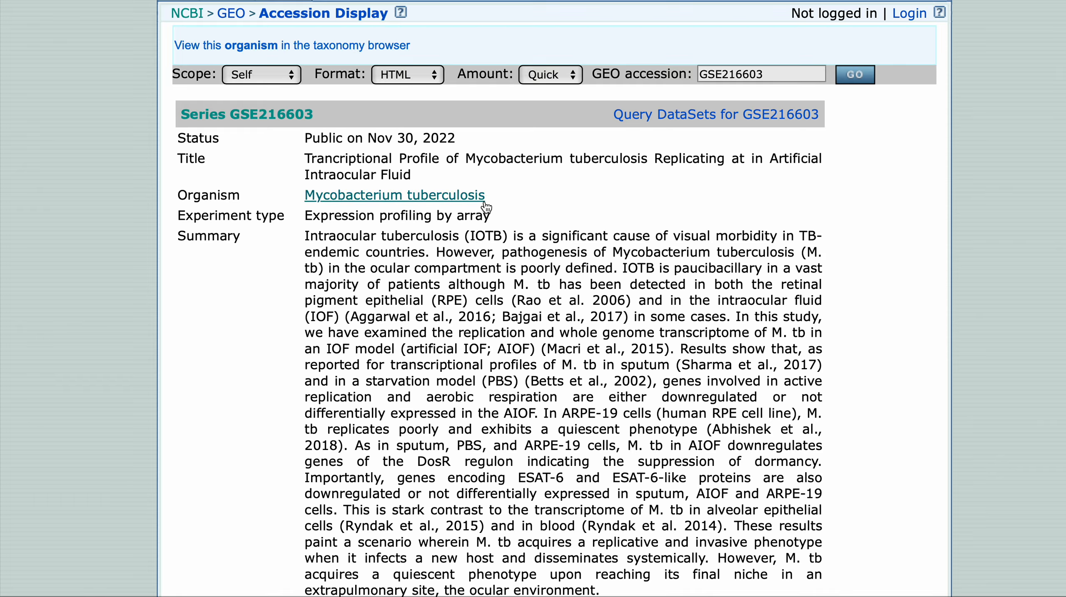
pyautogui.scroll(3, 484, 204)
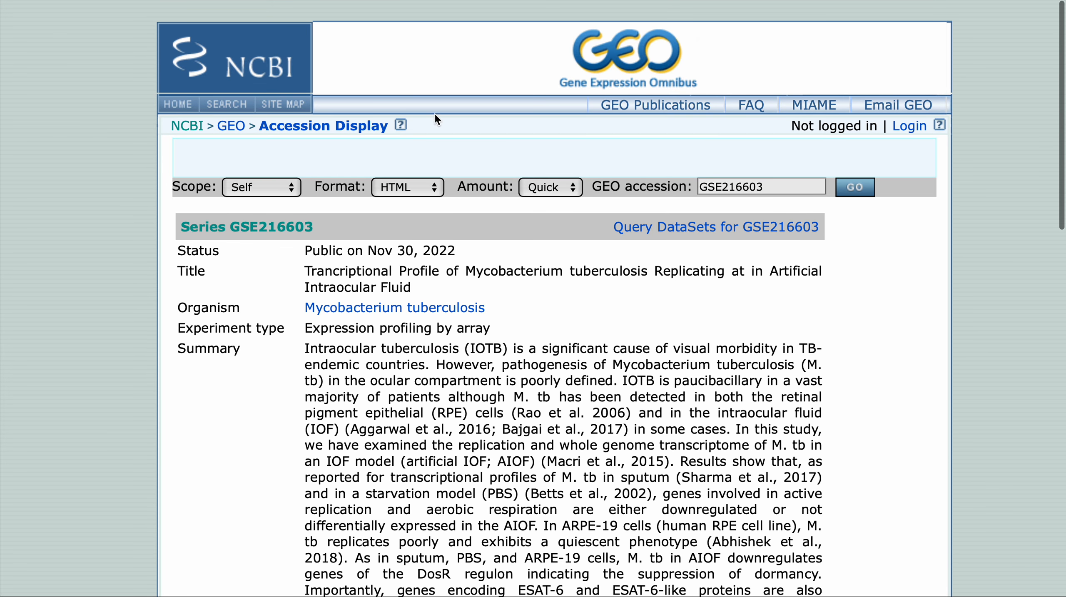
pyautogui.scroll(-3, 560, 251)
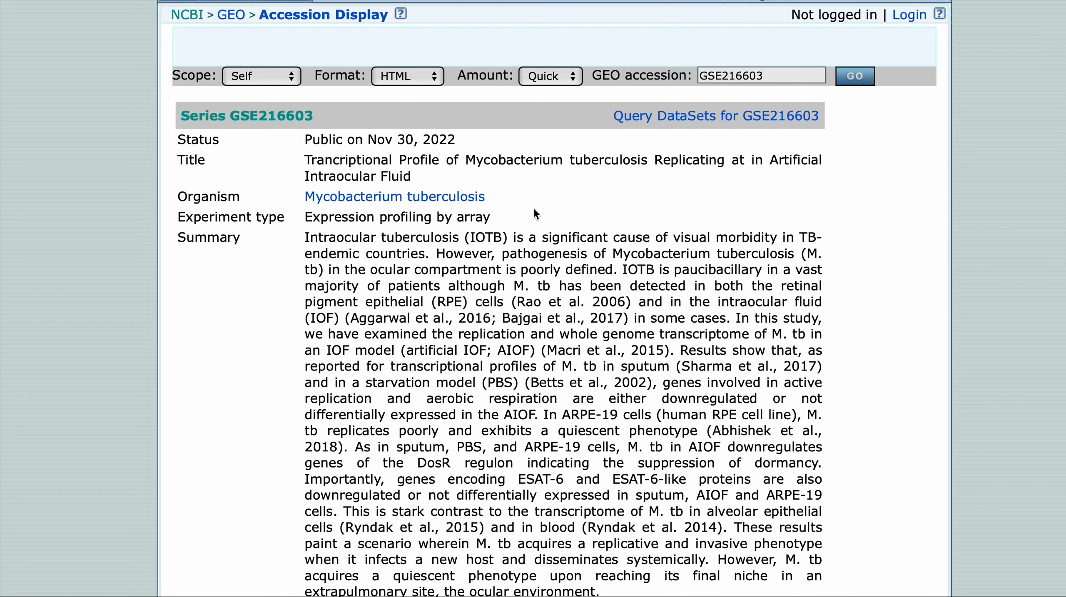
pyautogui.scroll(-2, 534, 210)
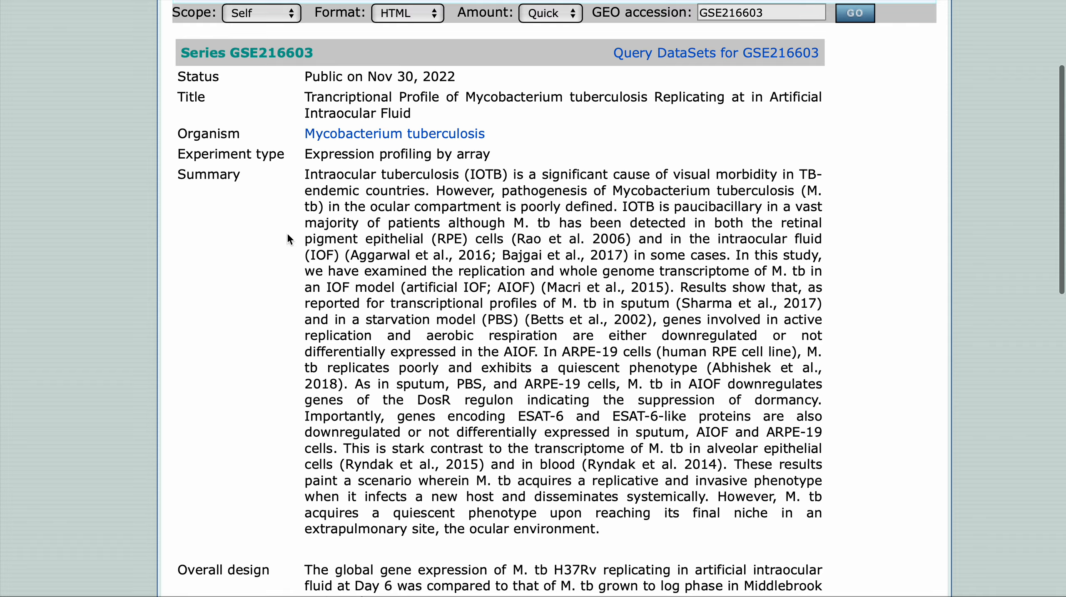
pyautogui.moveTo(304, 174); pyautogui.dragTo(615, 534)
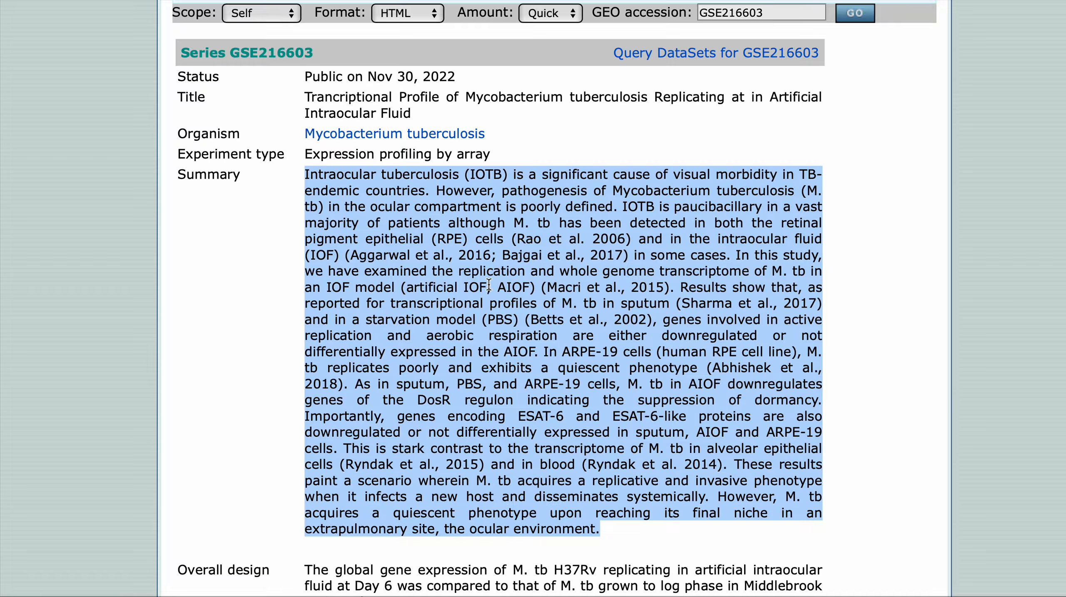
pyautogui.click(451, 211)
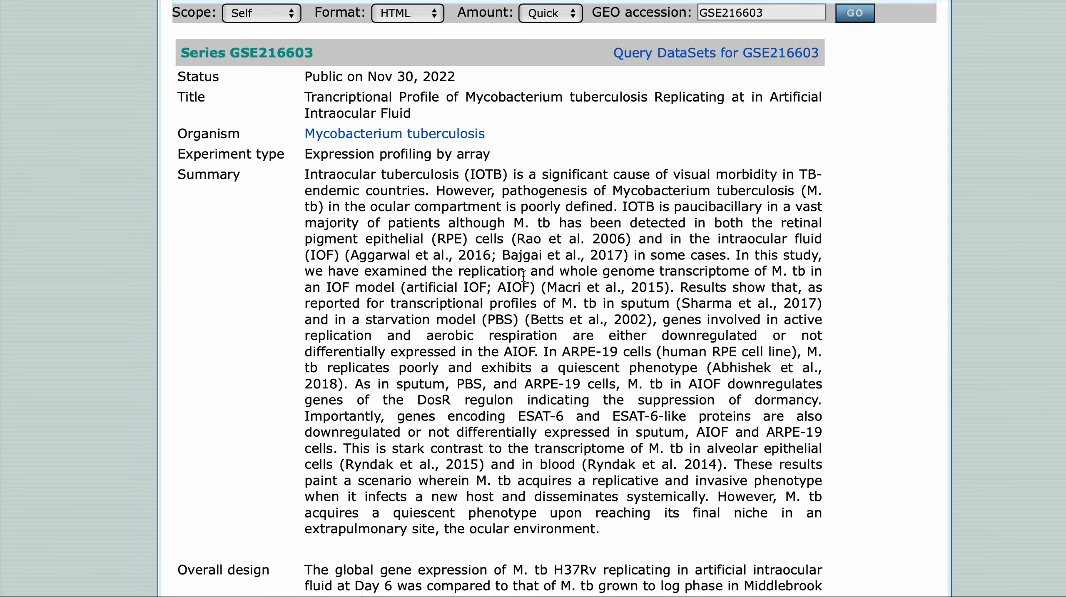
pyautogui.scroll(-3, 524, 269)
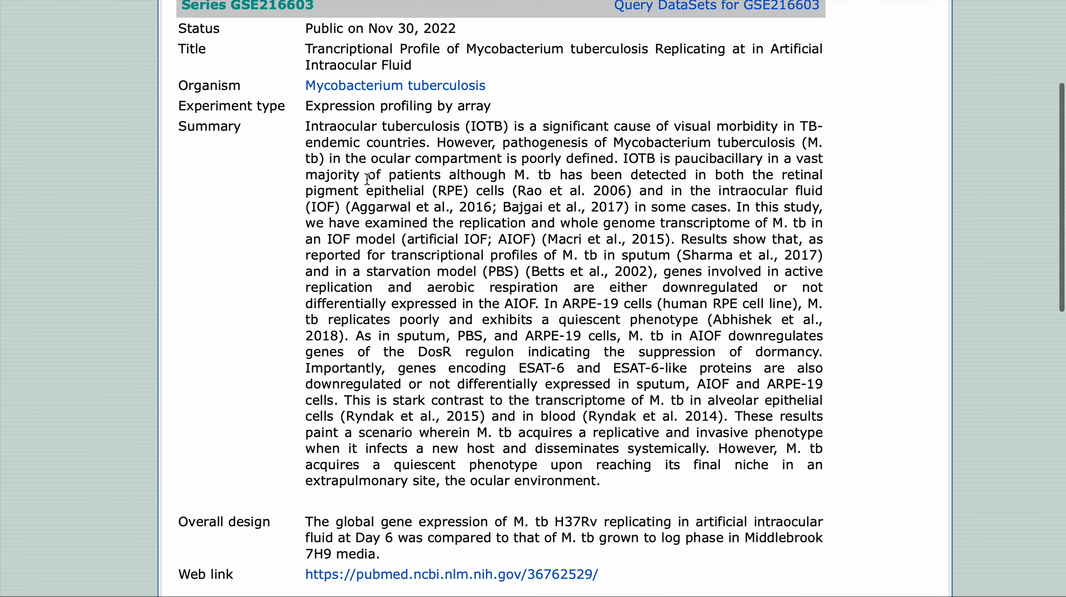
pyautogui.moveTo(307, 128); pyautogui.dragTo(620, 487)
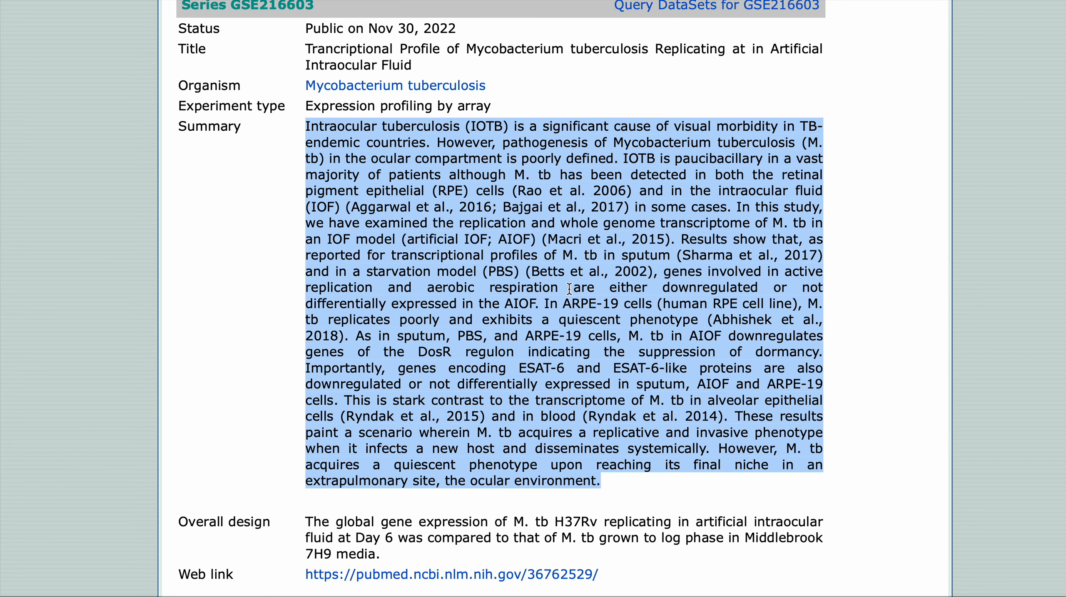
pyautogui.click(634, 419)
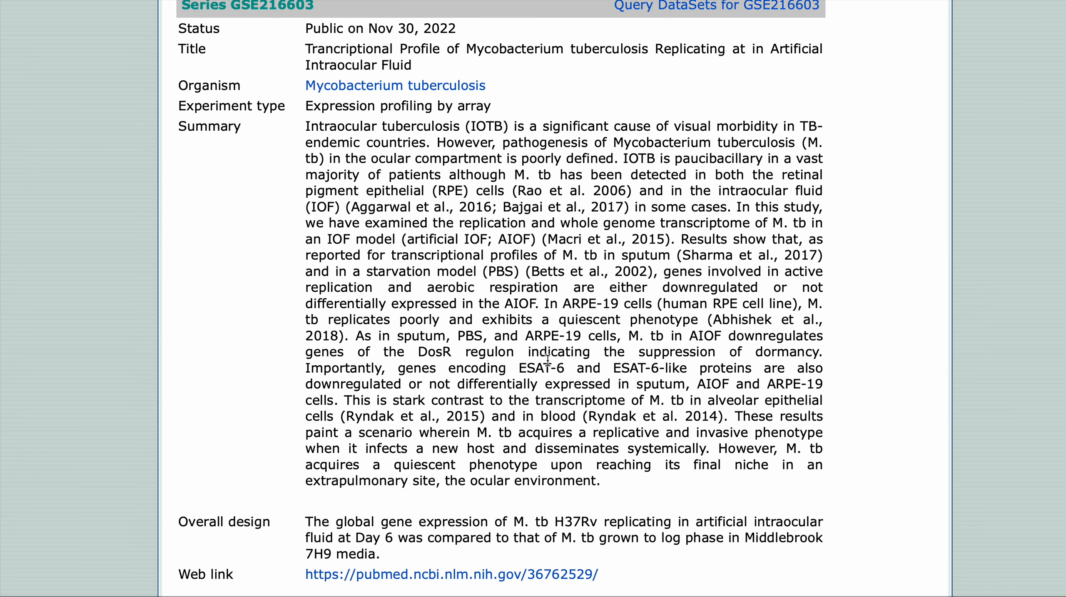
# Expand the full sample list of the series record and review the summary, overall design and listed samples.
pyautogui.scroll(-3, 547, 358)
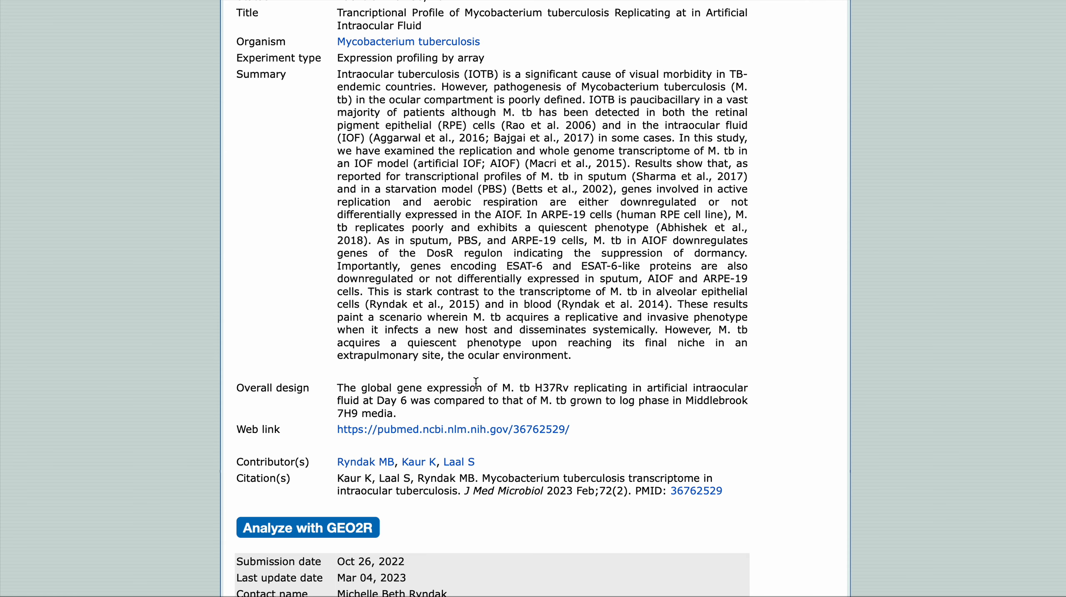
pyautogui.scroll(2, 475, 374)
pyautogui.scroll(-1, 475, 373)
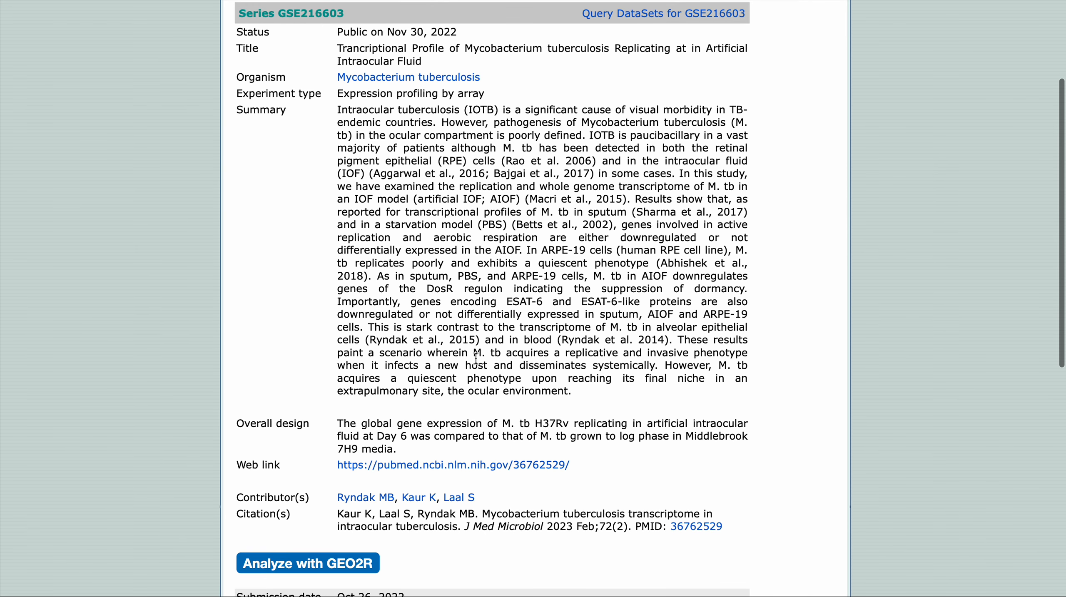
pyautogui.scroll(-2, 479, 434)
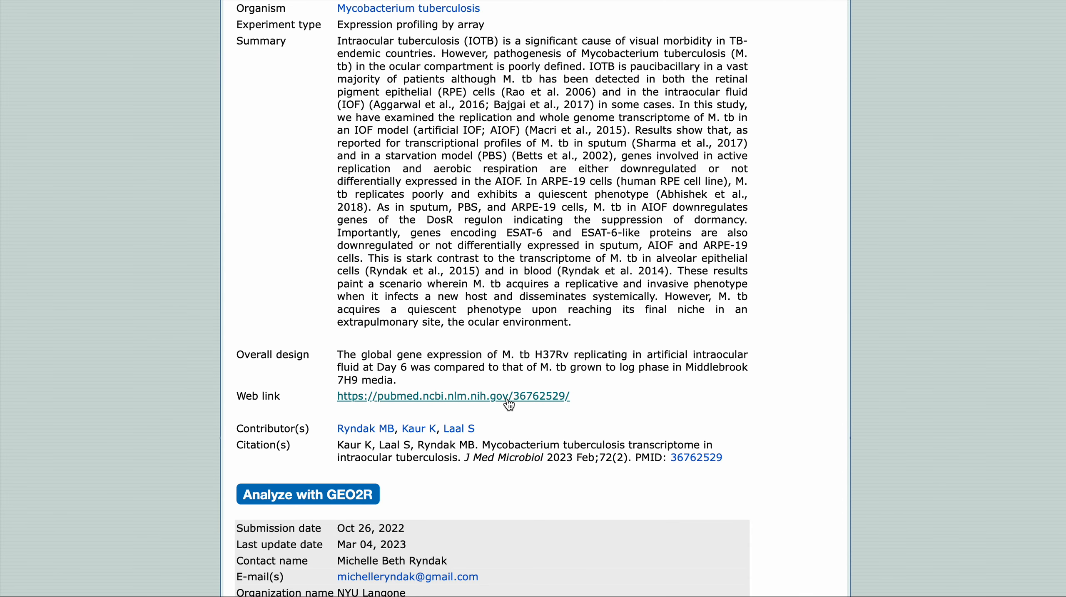
pyautogui.scroll(-8, 510, 405)
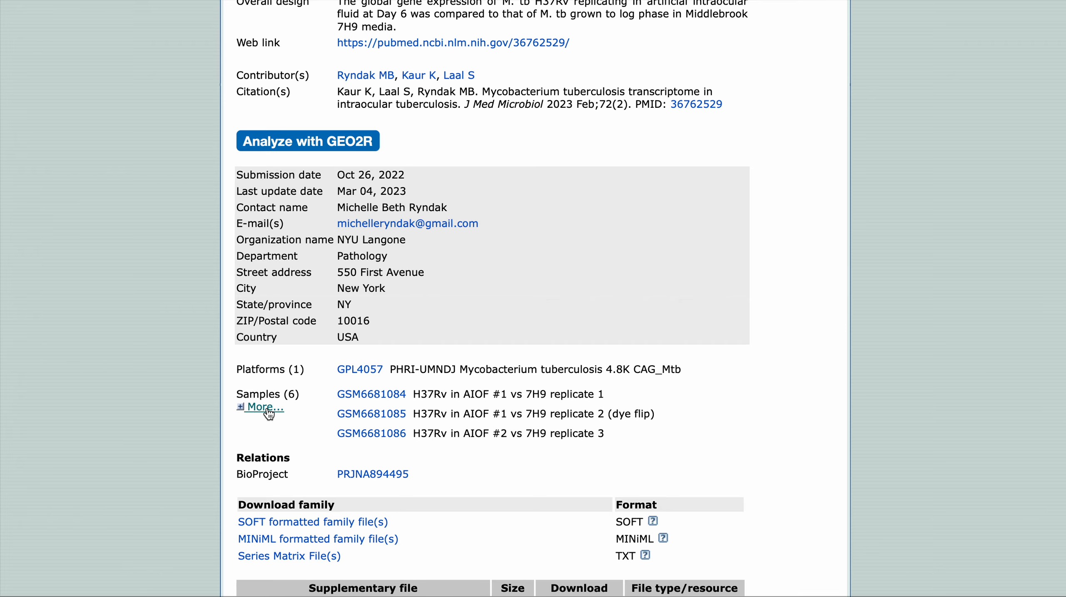
pyautogui.click(266, 407)
pyautogui.scroll(7, 458, 389)
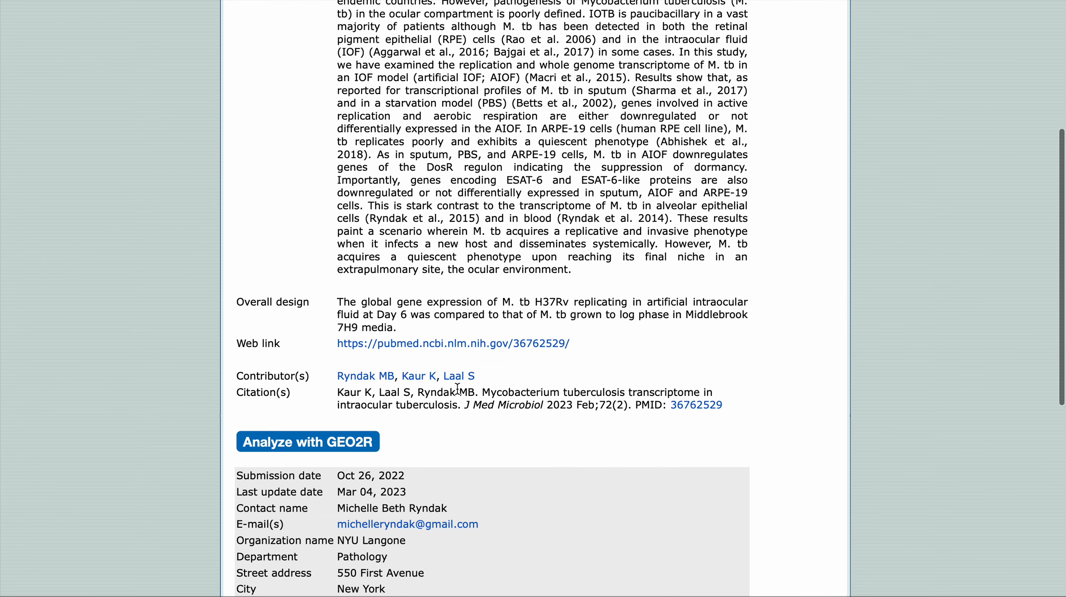
pyautogui.scroll(3, 457, 389)
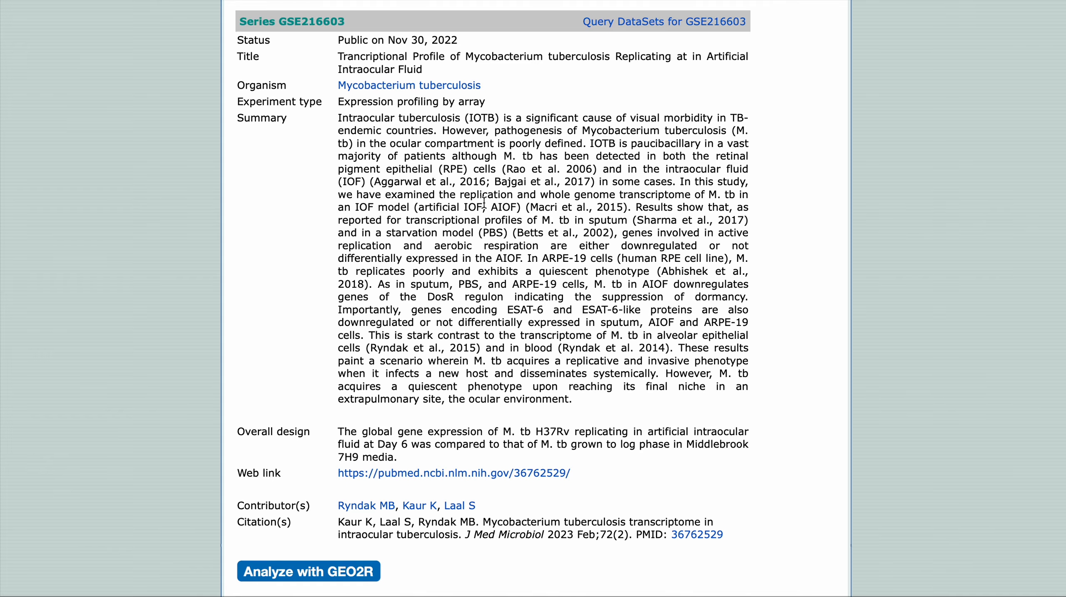
pyautogui.scroll(-1, 484, 203)
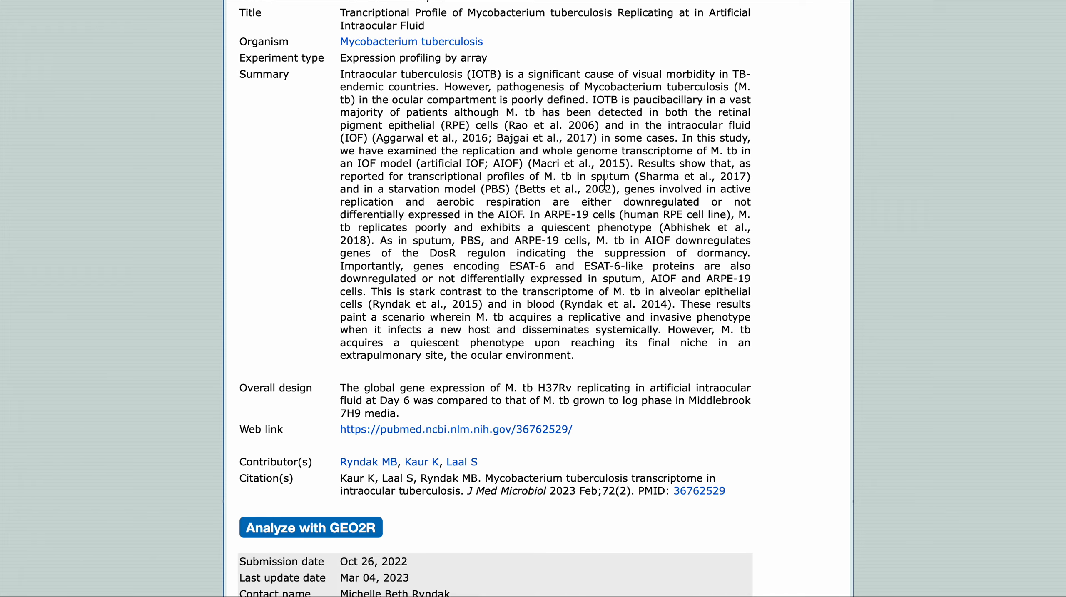
pyautogui.scroll(-10, 605, 184)
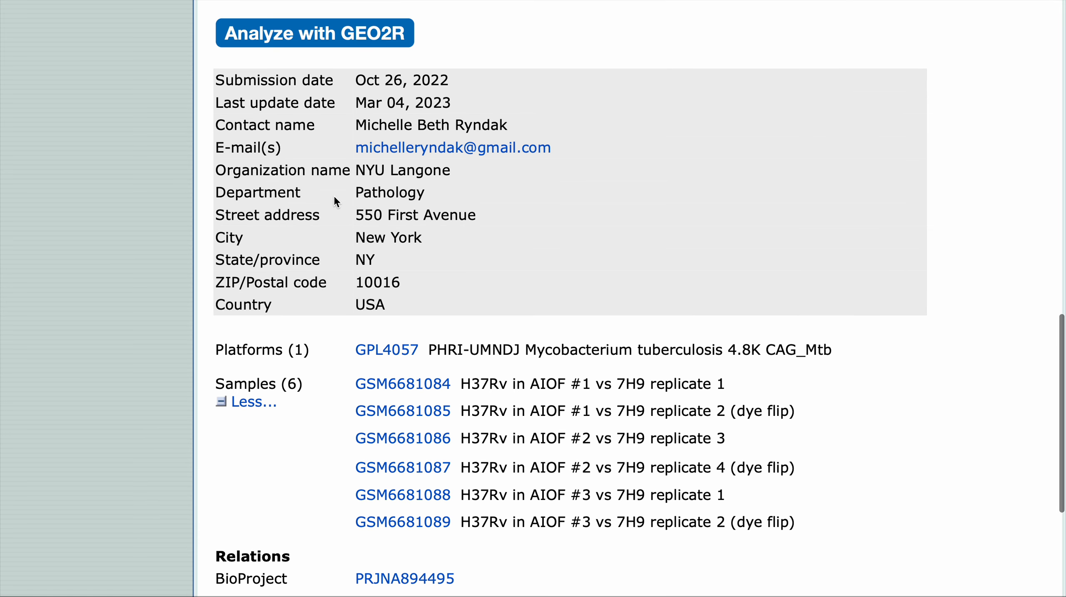
# Examine the series record's submission dates, contact and organization details, and highlight the list of samples to read it.
pyautogui.moveTo(220, 78); pyautogui.dragTo(403, 302)
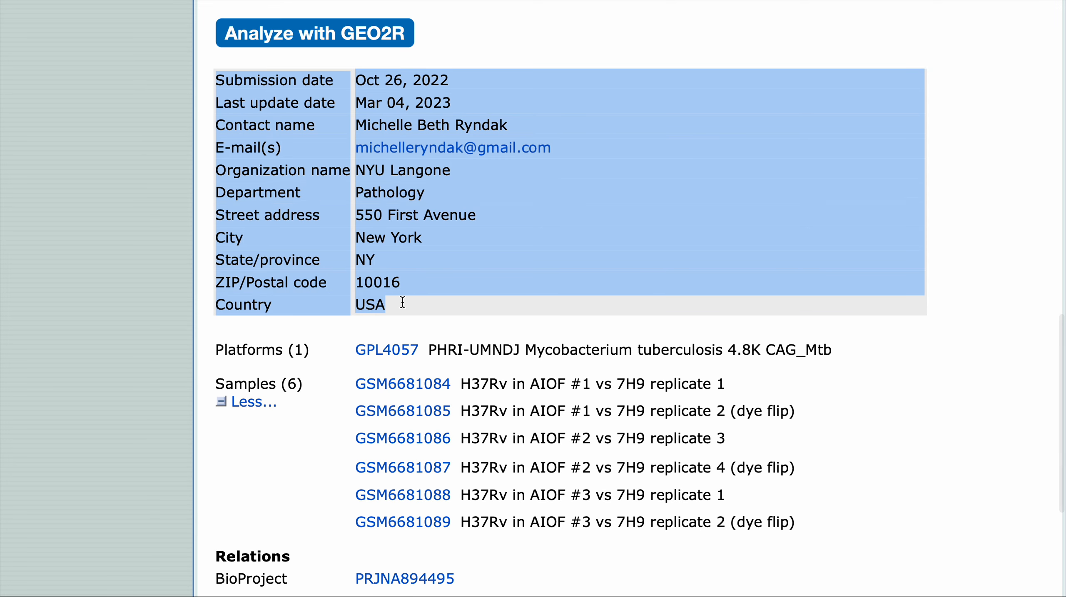
pyautogui.click(420, 287)
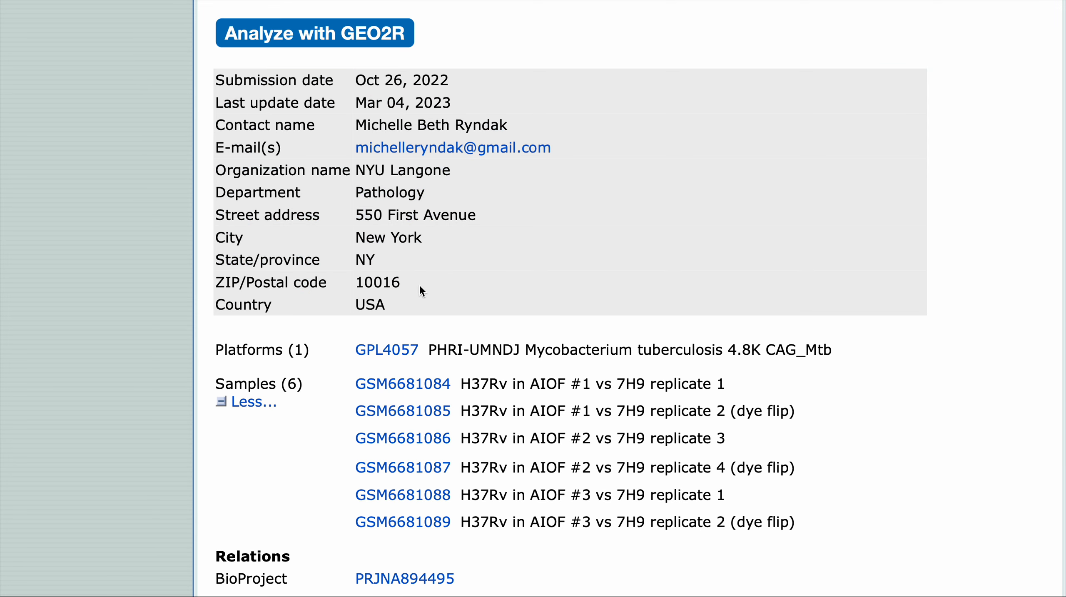
pyautogui.tripleClick(357, 304)
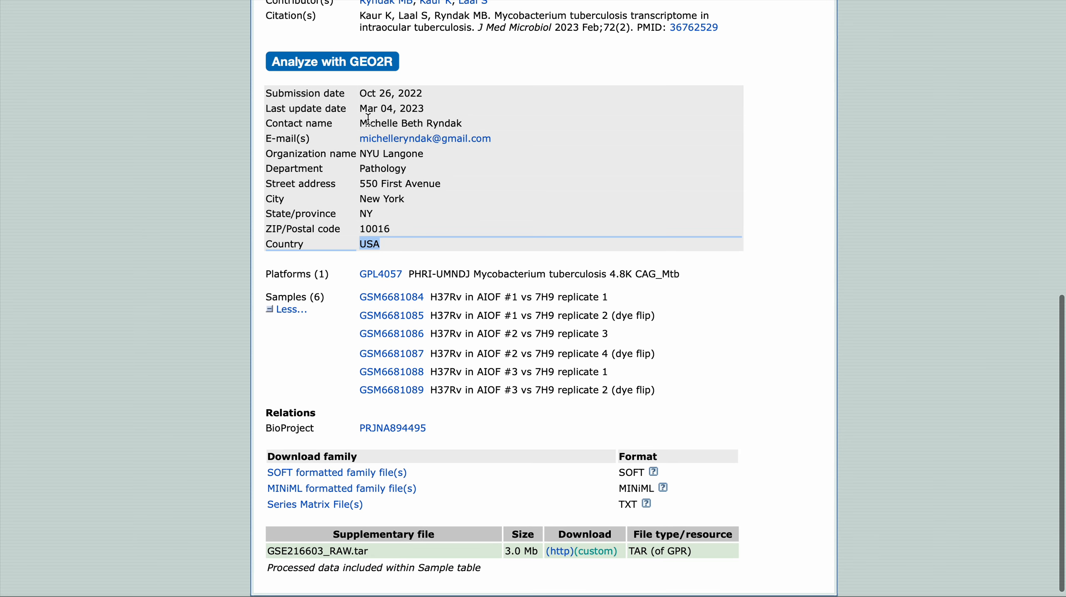
pyautogui.scroll(2, 465, 236)
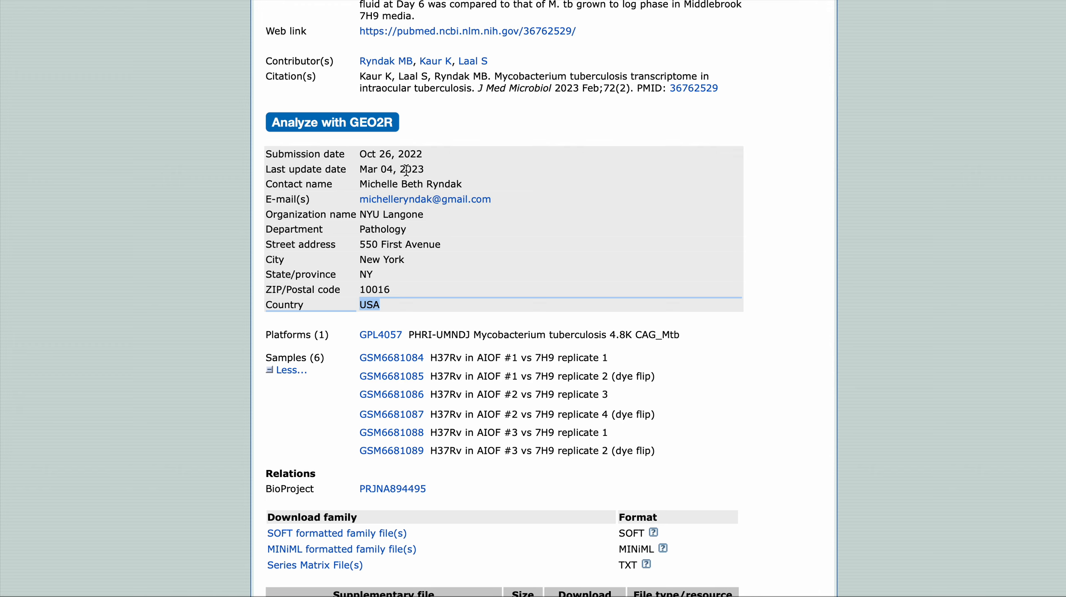
pyautogui.click(447, 253)
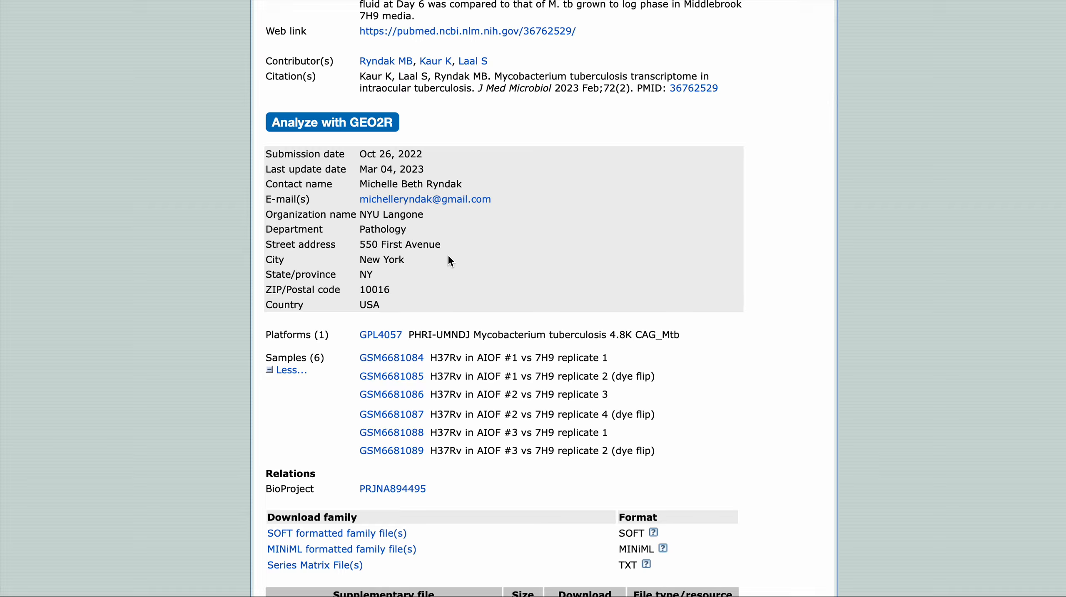
pyautogui.scroll(-2, 541, 324)
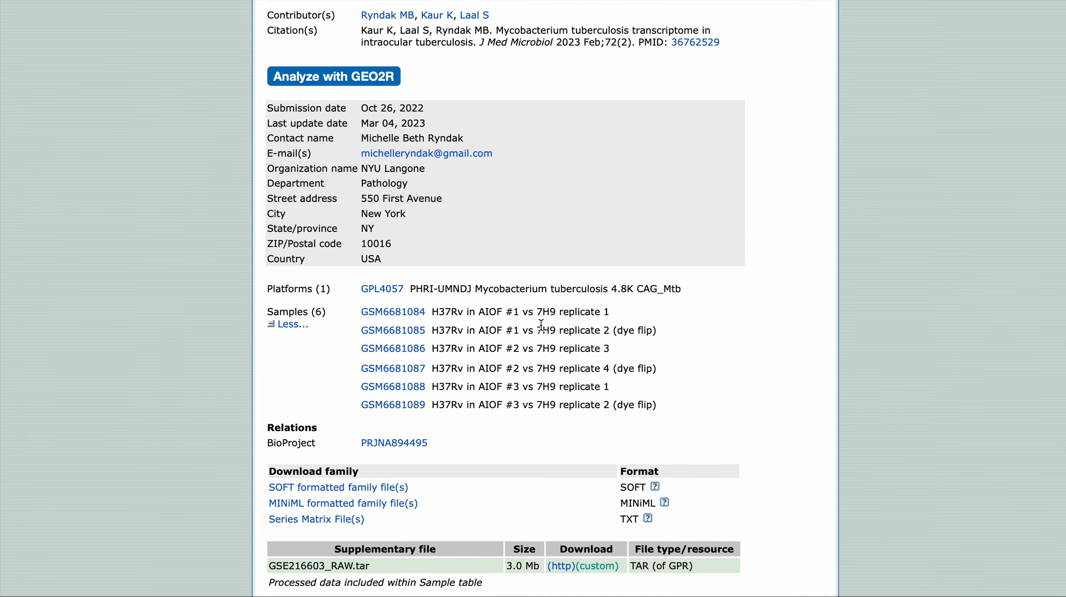
pyautogui.scroll(3, 541, 324)
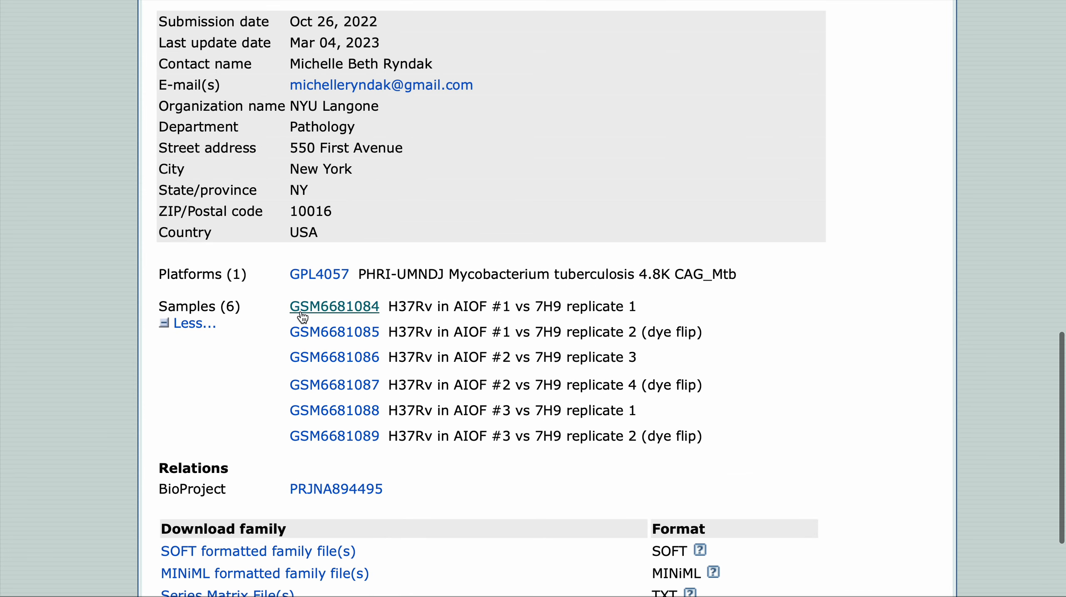
pyautogui.moveTo(278, 298); pyautogui.dragTo(713, 442)
pyautogui.click(736, 393)
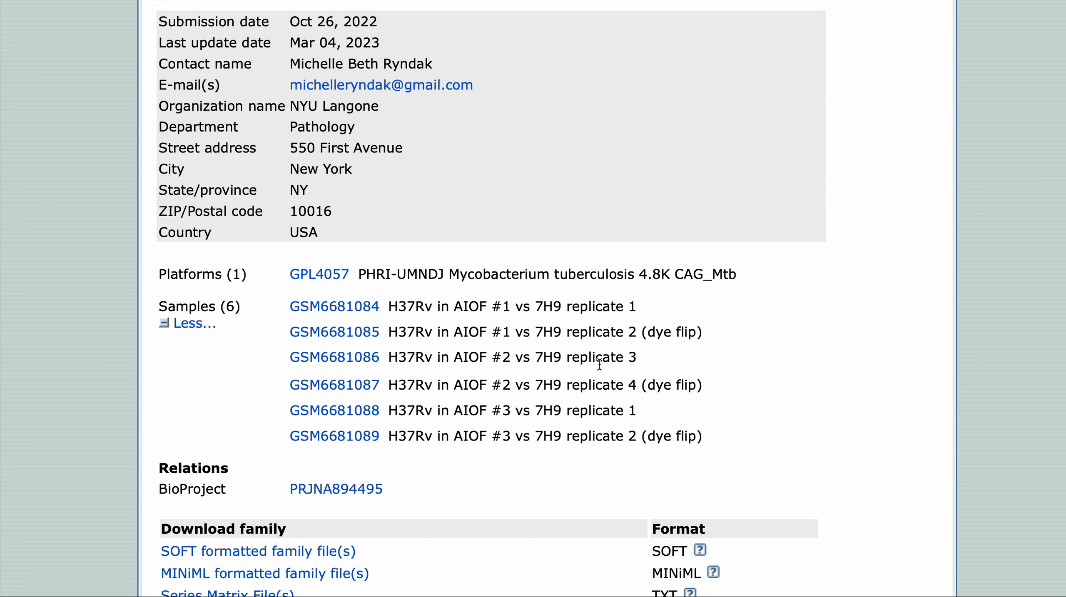
# Review the record's overall design, sample replicates, download family formats and the GSE216603_RAW.tar supplementary file.
pyautogui.scroll(20, 600, 364)
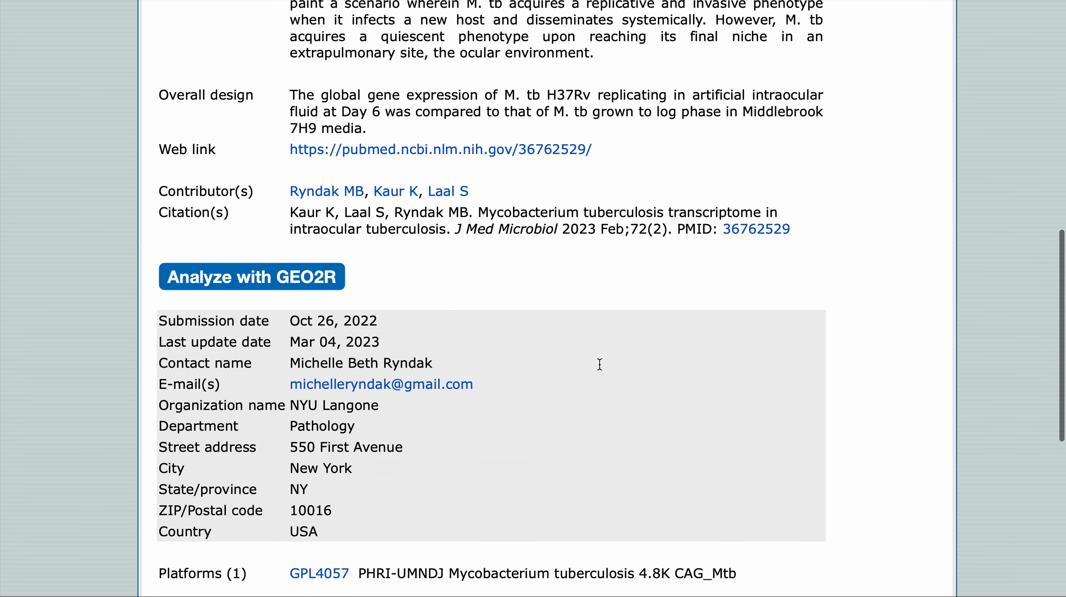
pyautogui.scroll(-15, 600, 363)
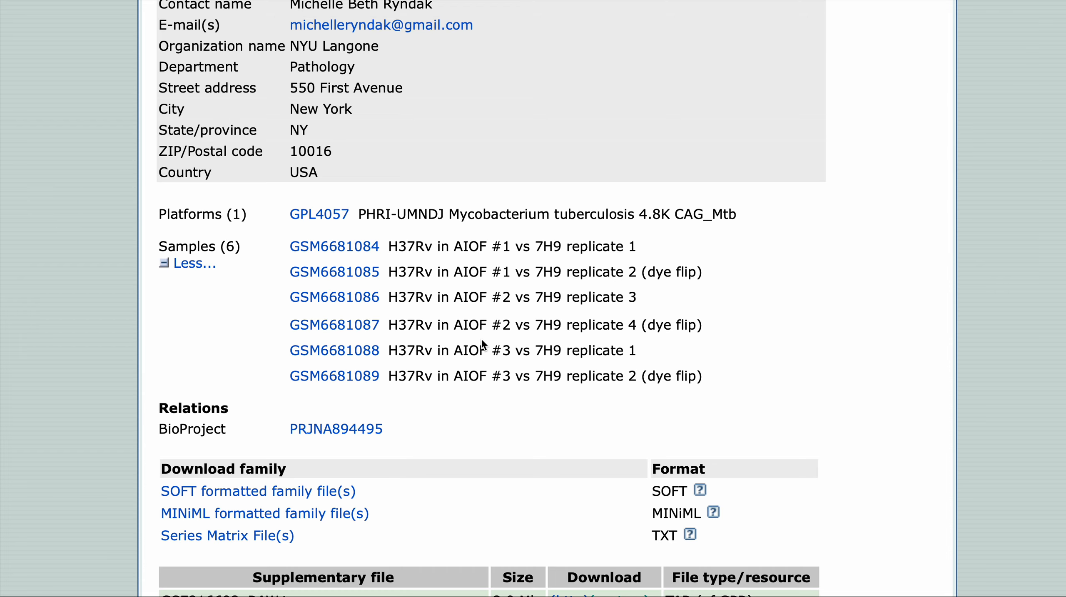
pyautogui.scroll(2, 483, 344)
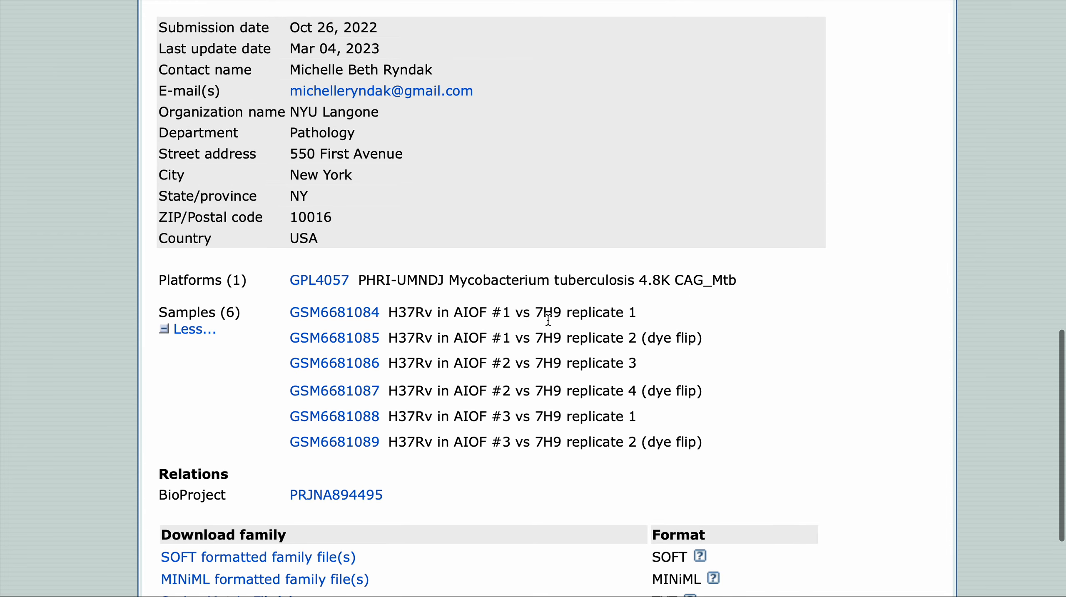
pyautogui.scroll(3, 548, 320)
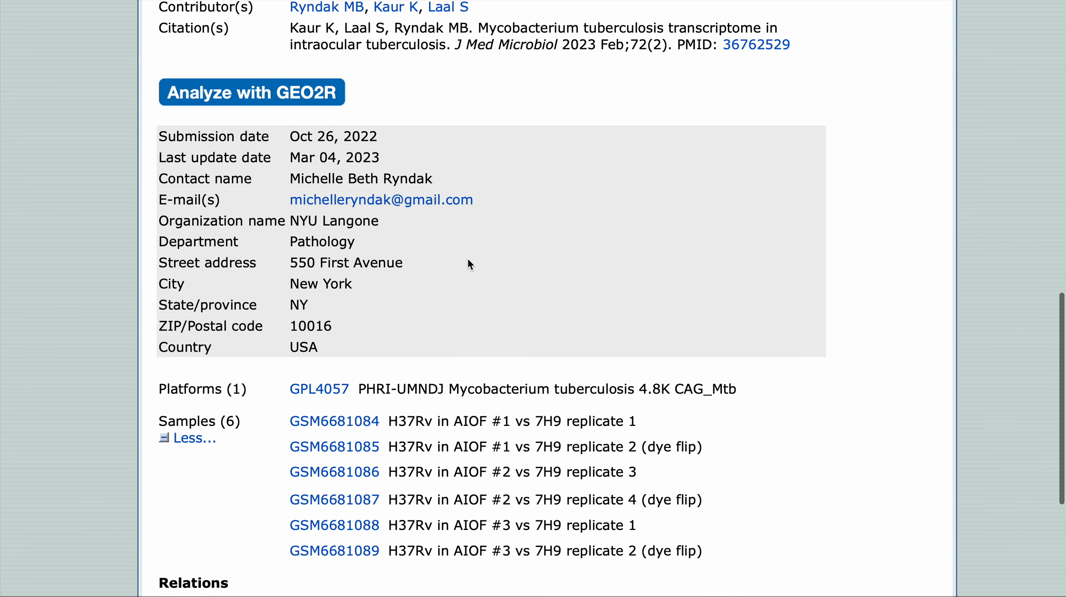
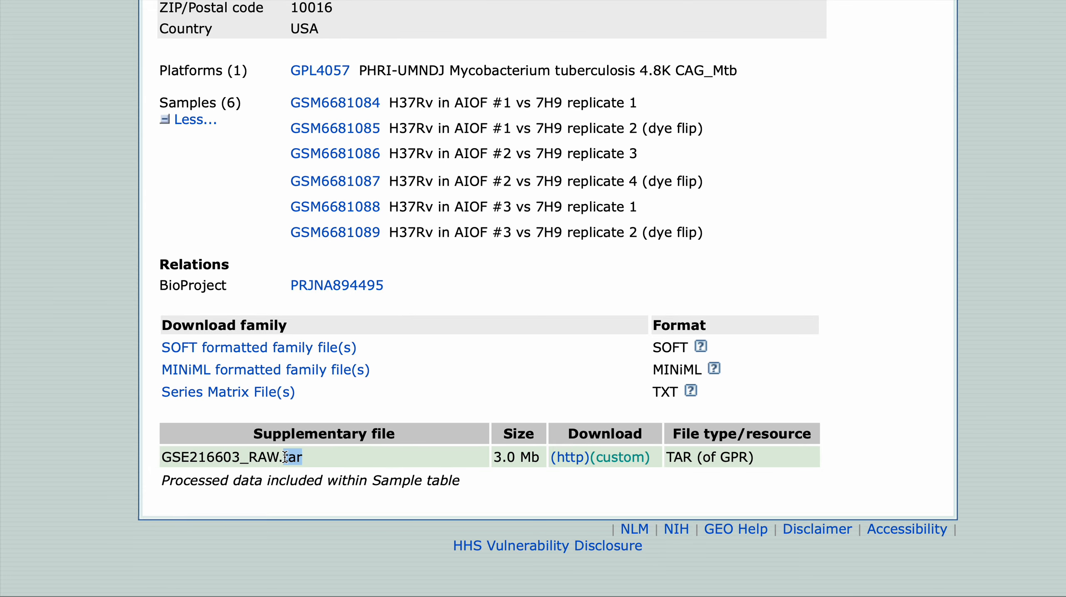
pyautogui.scroll(2, 471, 376)
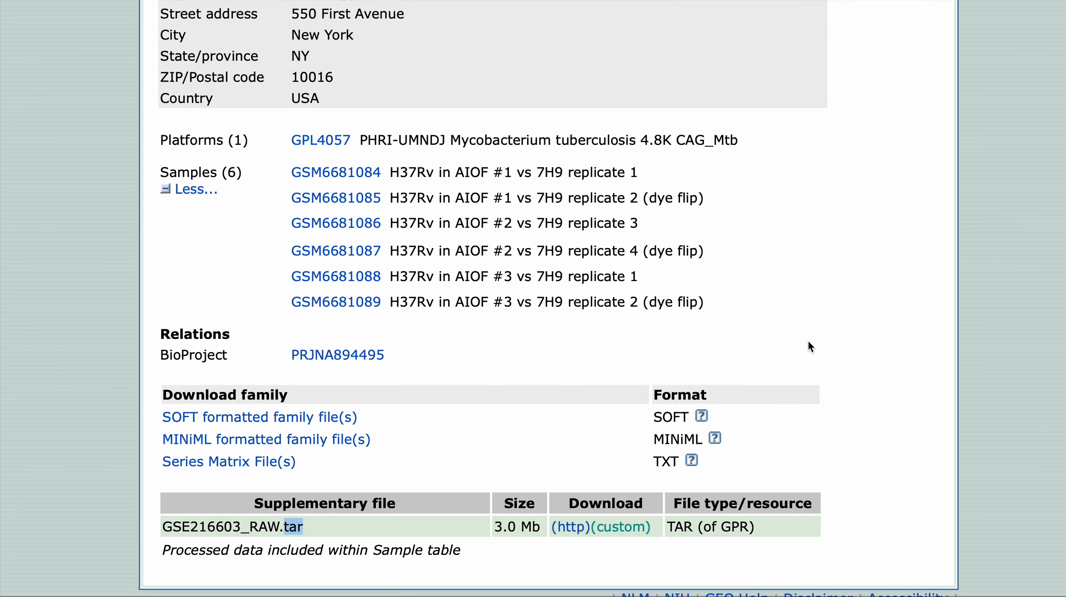
pyautogui.click(807, 346)
pyautogui.scroll(1, 546, 388)
pyautogui.scroll(-1, 545, 388)
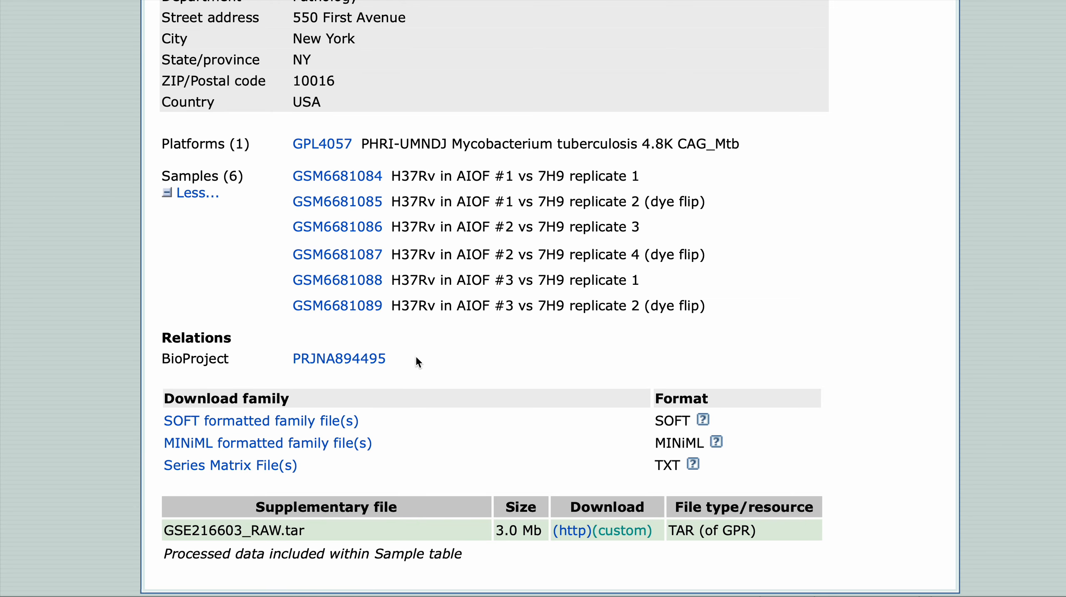
# Open the GSE216603 series in the GEO2R analysis tool from its series record.
pyautogui.scroll(6, 418, 361)
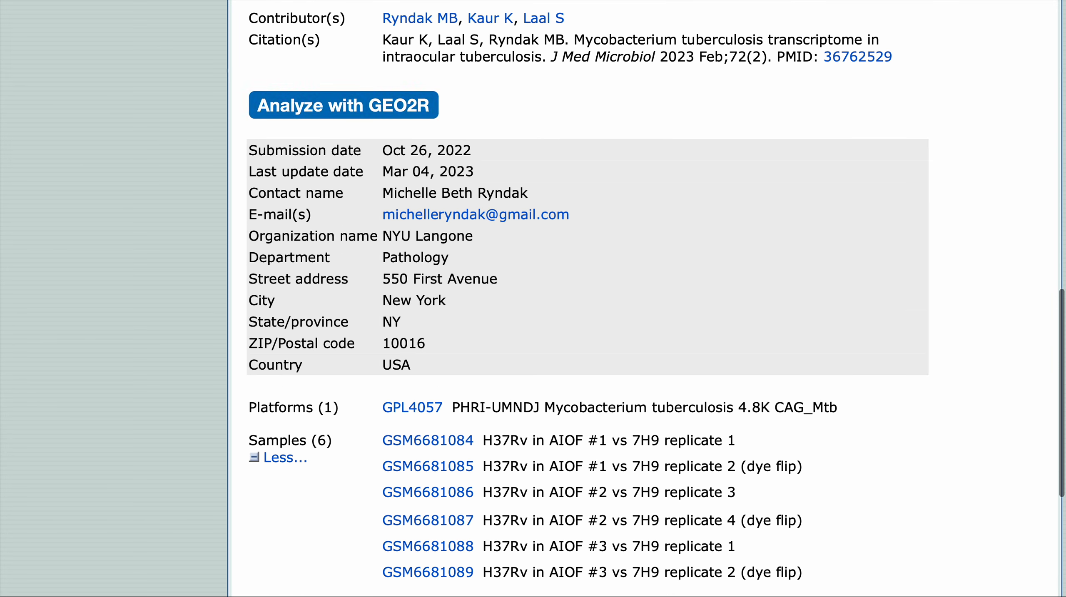
pyautogui.scroll(3, 562, 133)
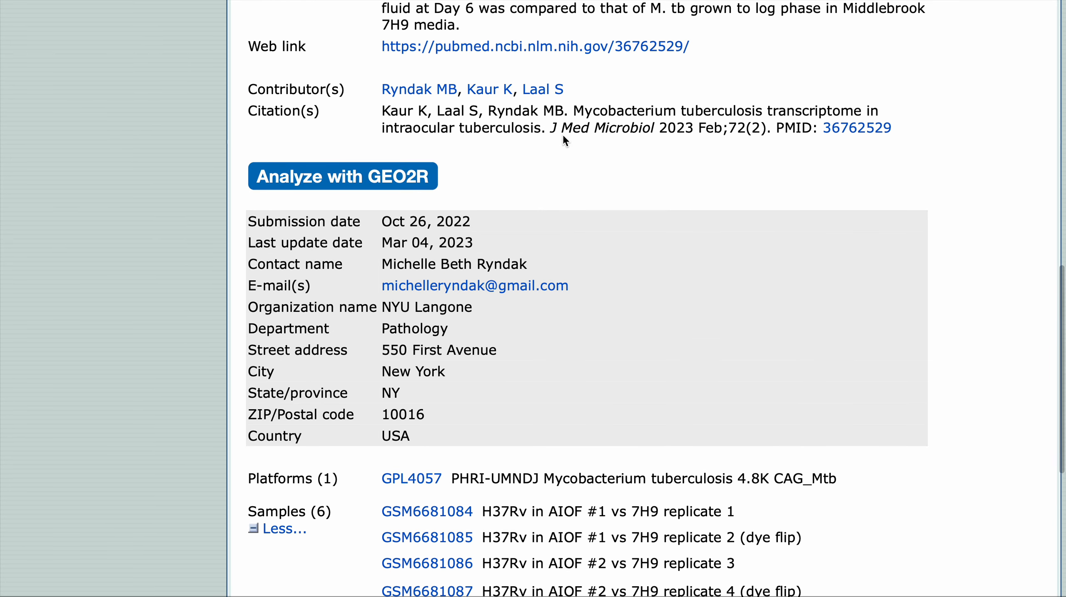
pyautogui.hscroll(3, 562, 134)
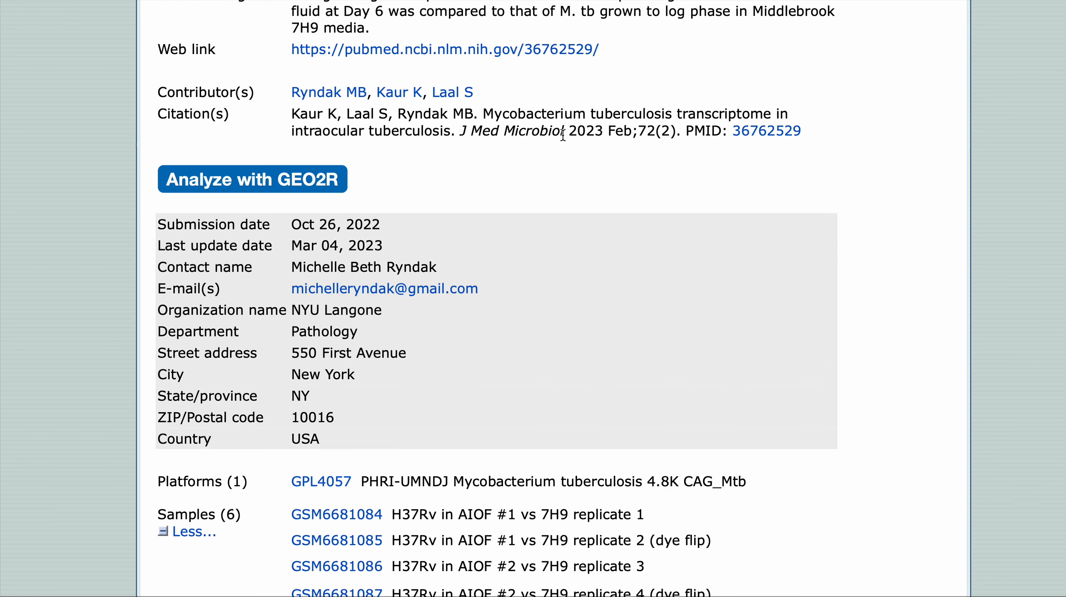
pyautogui.click(311, 191)
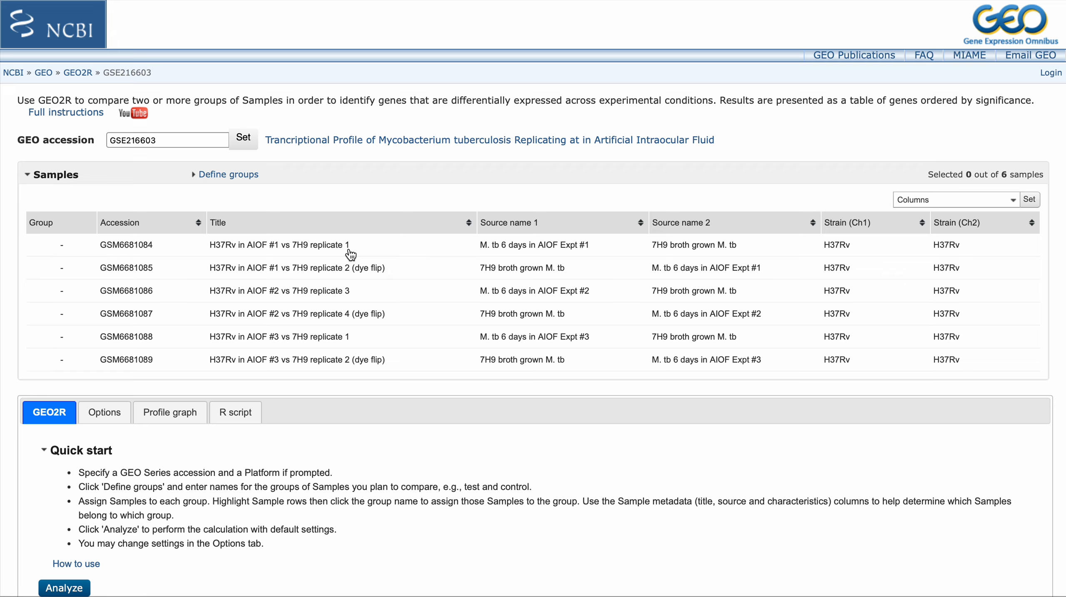
# Define two sample groups named CONTROL and TEST for the GEO2R comparison.
pyautogui.click(232, 180)
pyautogui.click(229, 215)
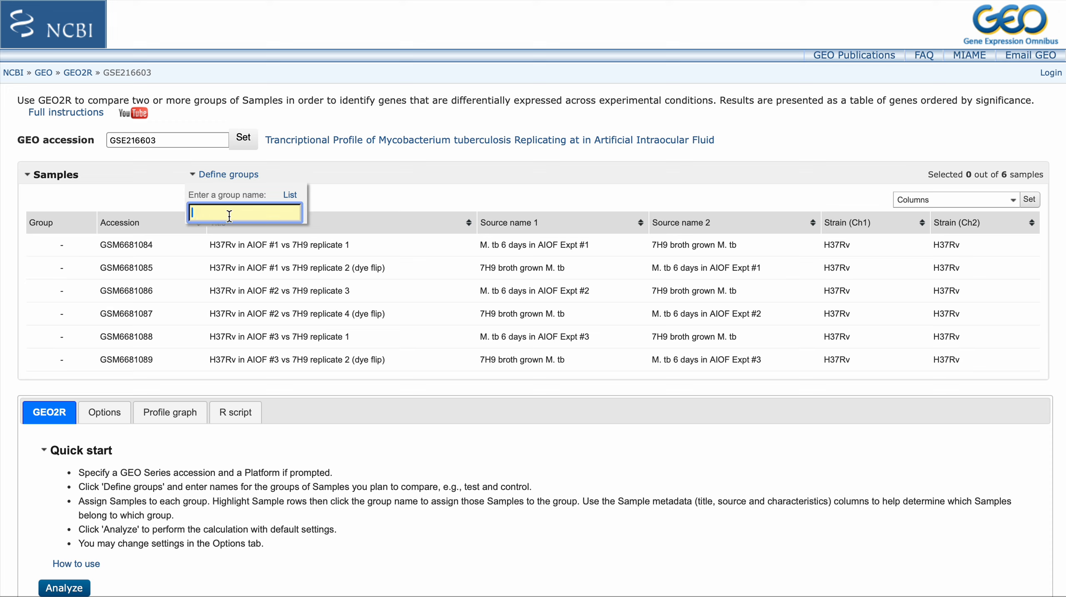
pyautogui.write('CONTROL')
pyautogui.press('Return')
pyautogui.click(242, 208)
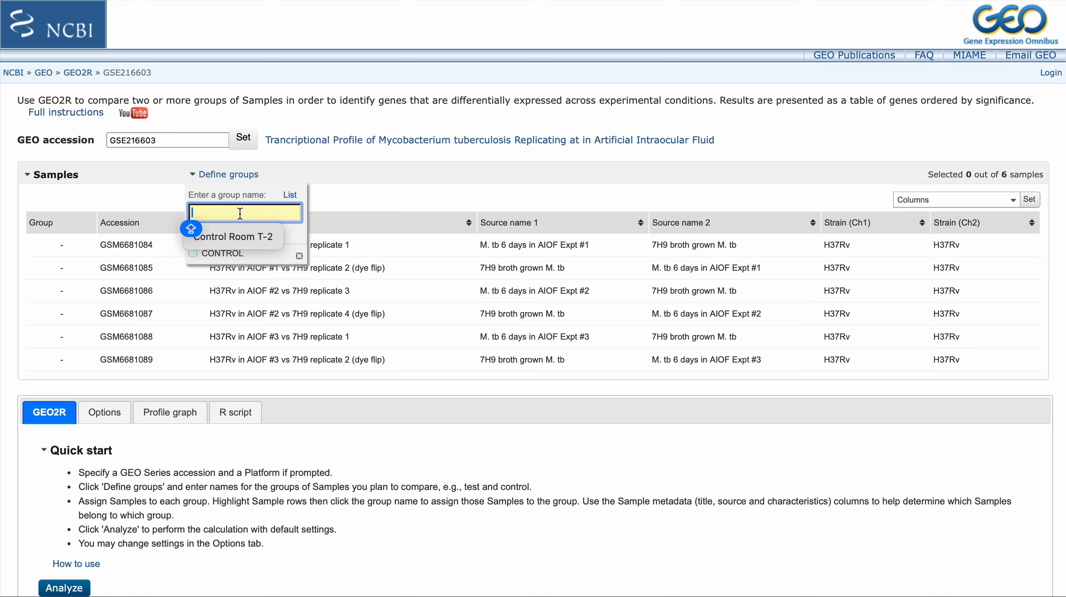
pyautogui.write('TEST')
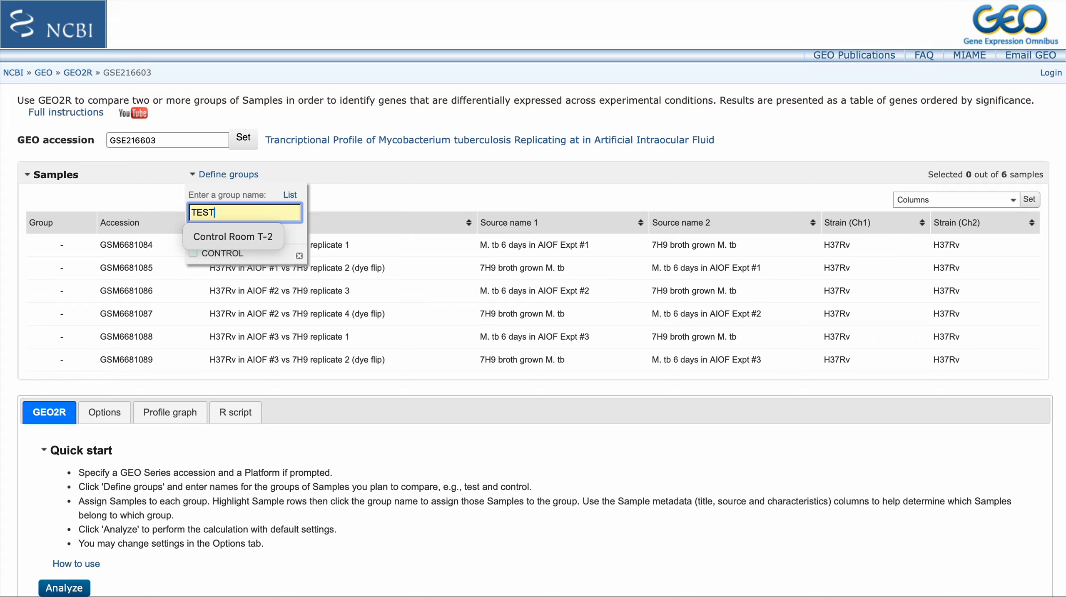
pyautogui.press('Return')
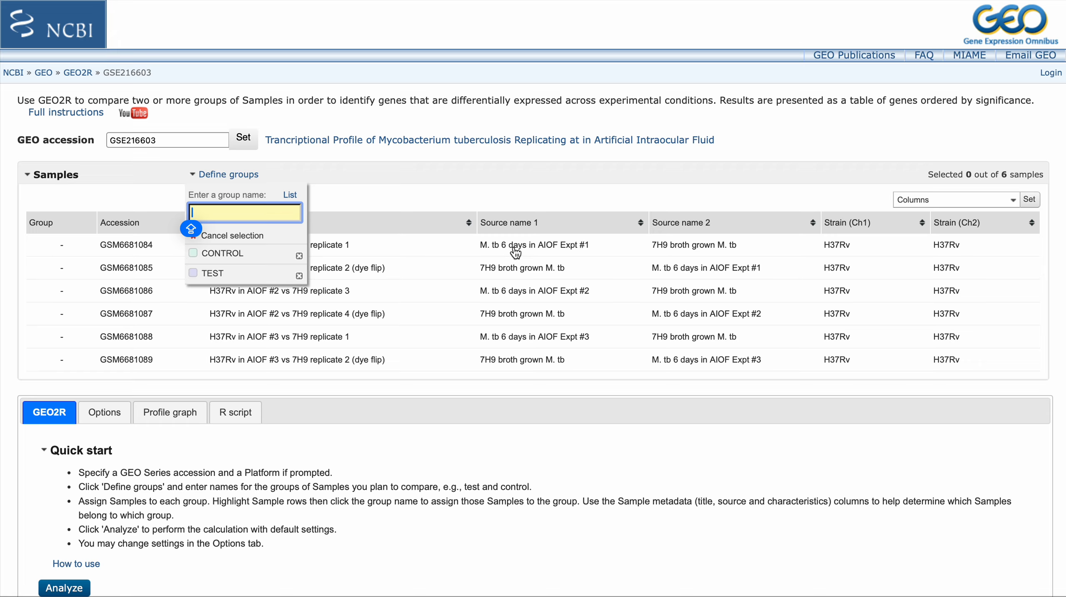
# Assign samples GSM6681084, GSM6681086 and GSM6681088 to the CONTROL group.
pyautogui.click(489, 251)
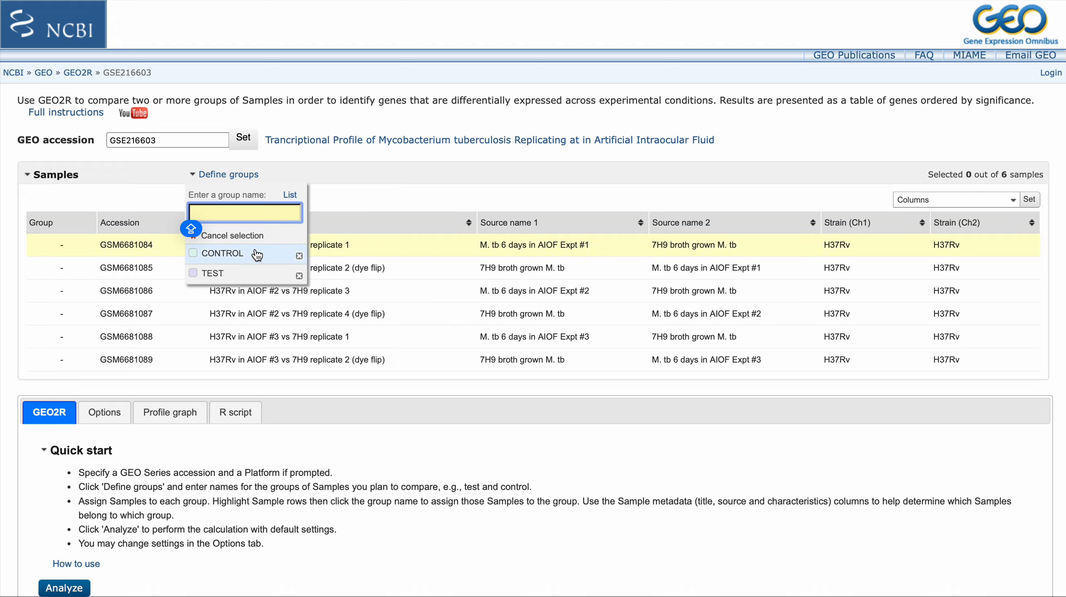
pyautogui.click(234, 256)
pyautogui.click(410, 291)
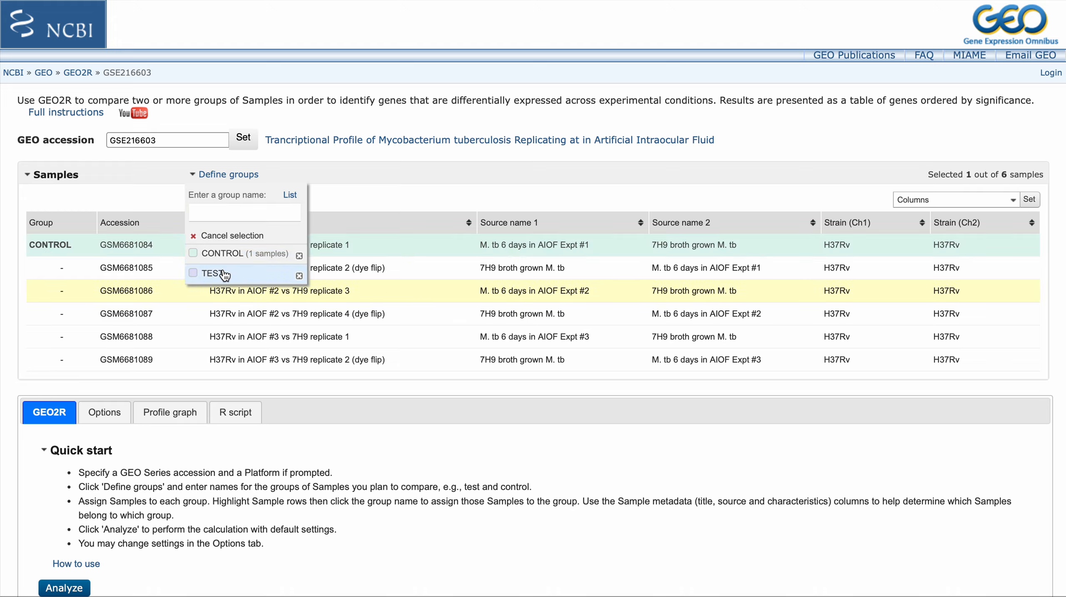
pyautogui.click(229, 255)
pyautogui.click(328, 337)
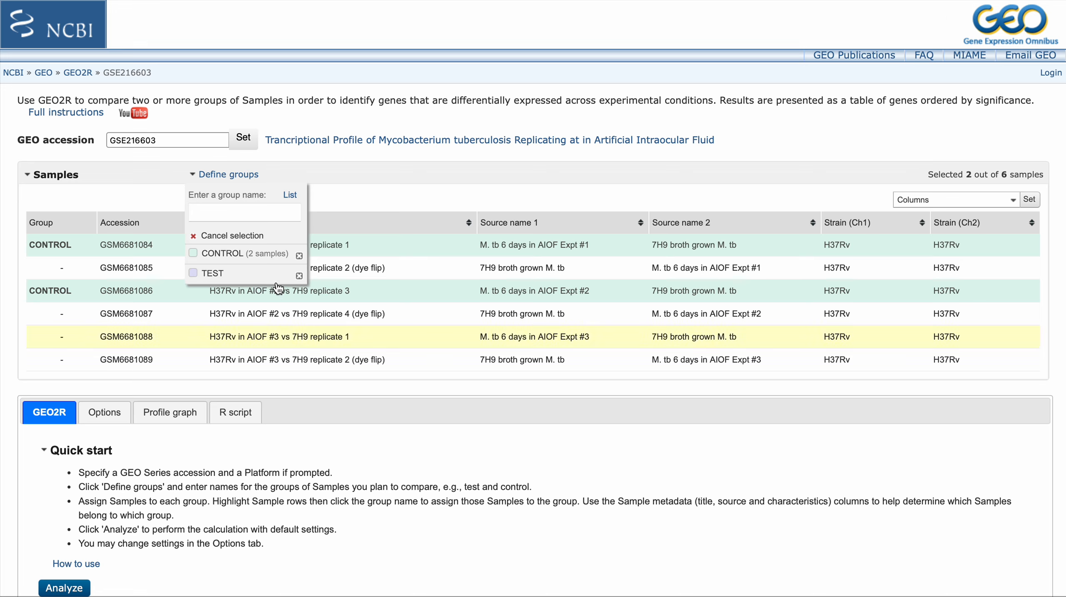
pyautogui.click(244, 257)
# Assign samples GSM6681085, GSM6681087 and GSM6681089 to the TEST group.
pyautogui.click(539, 268)
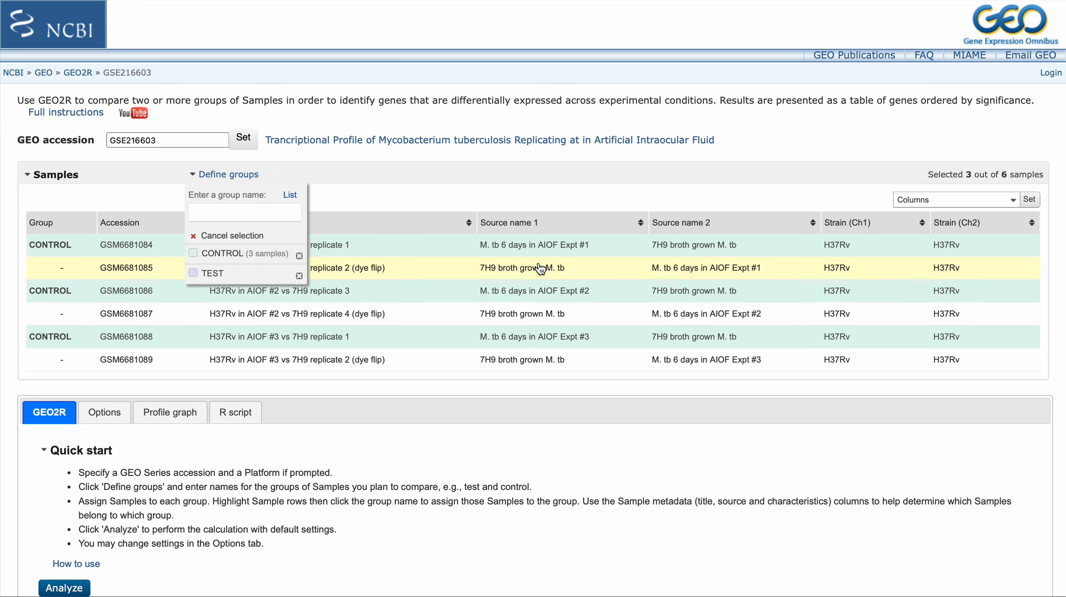
pyautogui.click(249, 276)
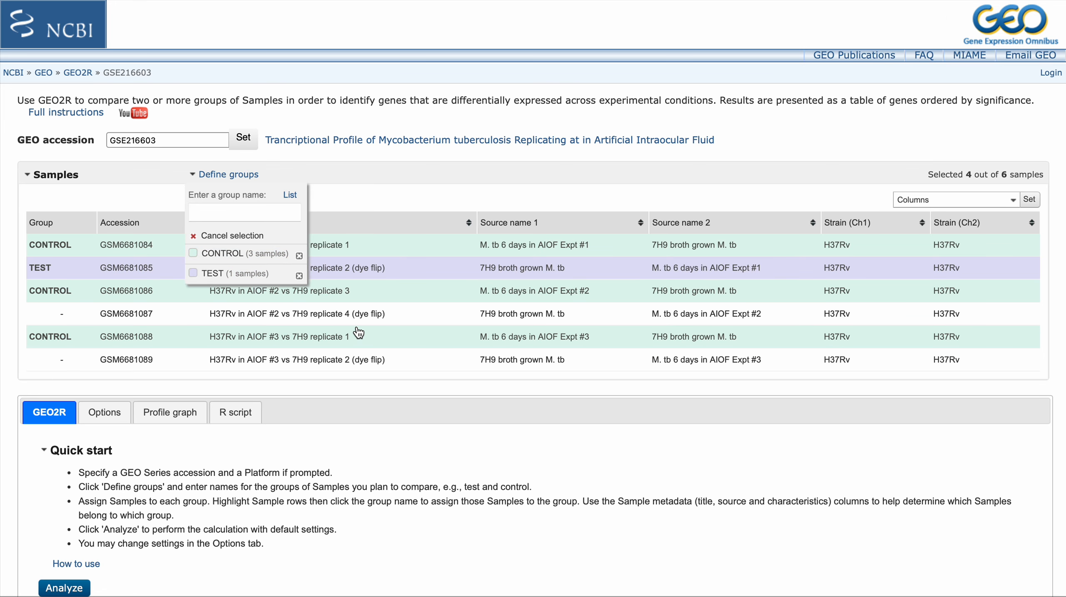
pyautogui.click(381, 317)
pyautogui.click(250, 275)
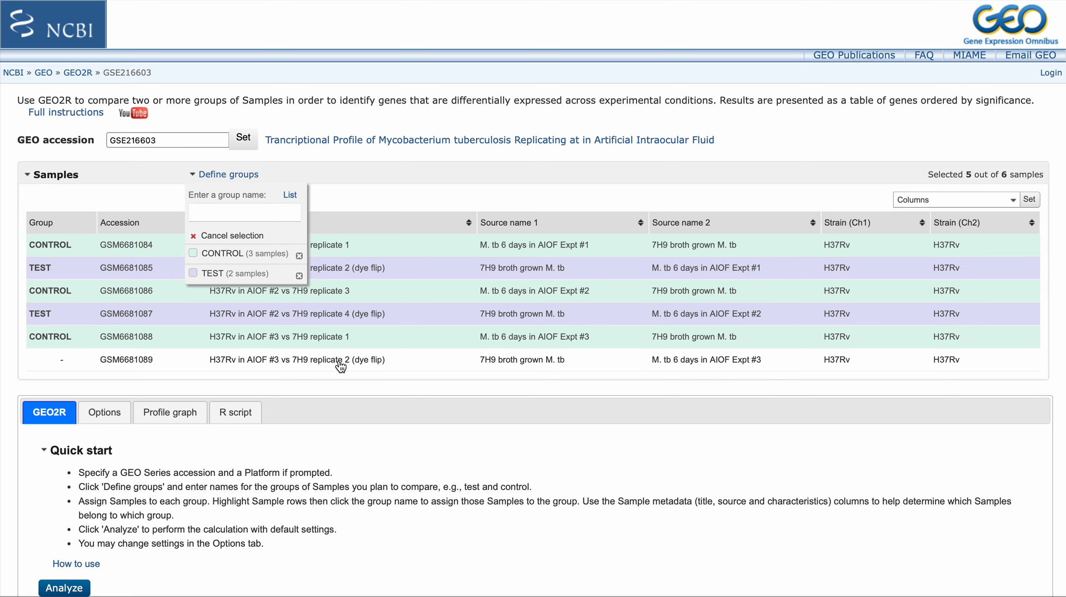
pyautogui.click(250, 276)
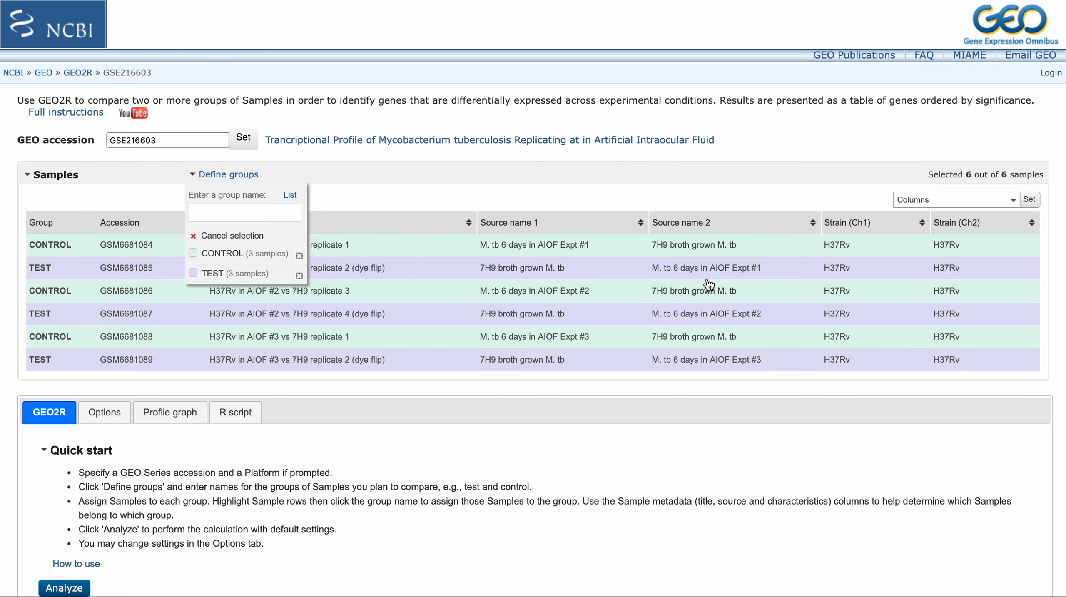
# Select the CONTROL vs TEST contrast for the volcano and mean-difference plots in the GEO2R analysis options.
pyautogui.scroll(-3, 272, 409)
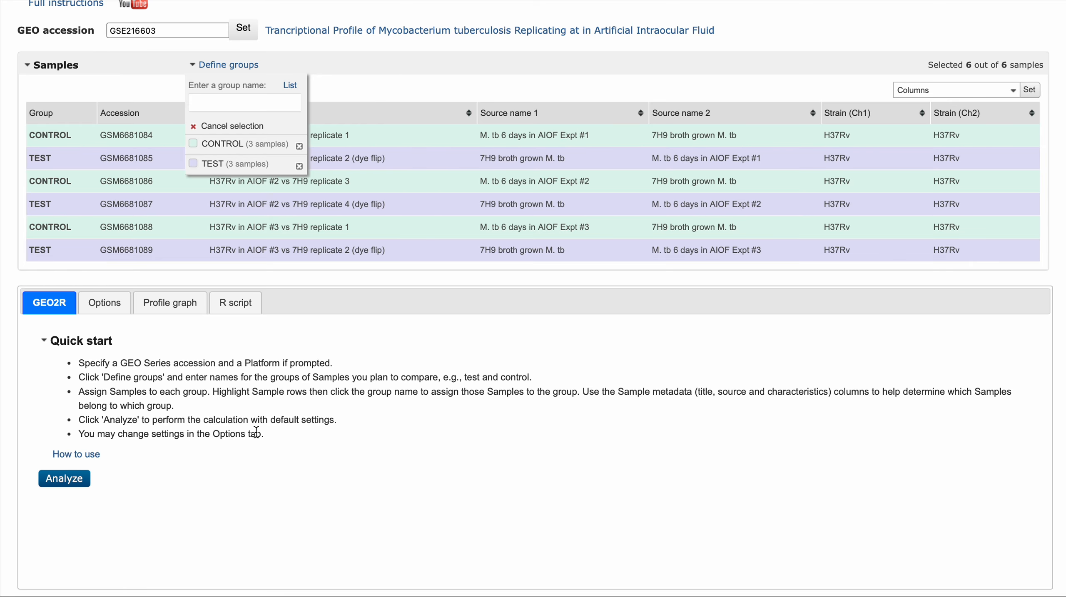
pyautogui.click(109, 312)
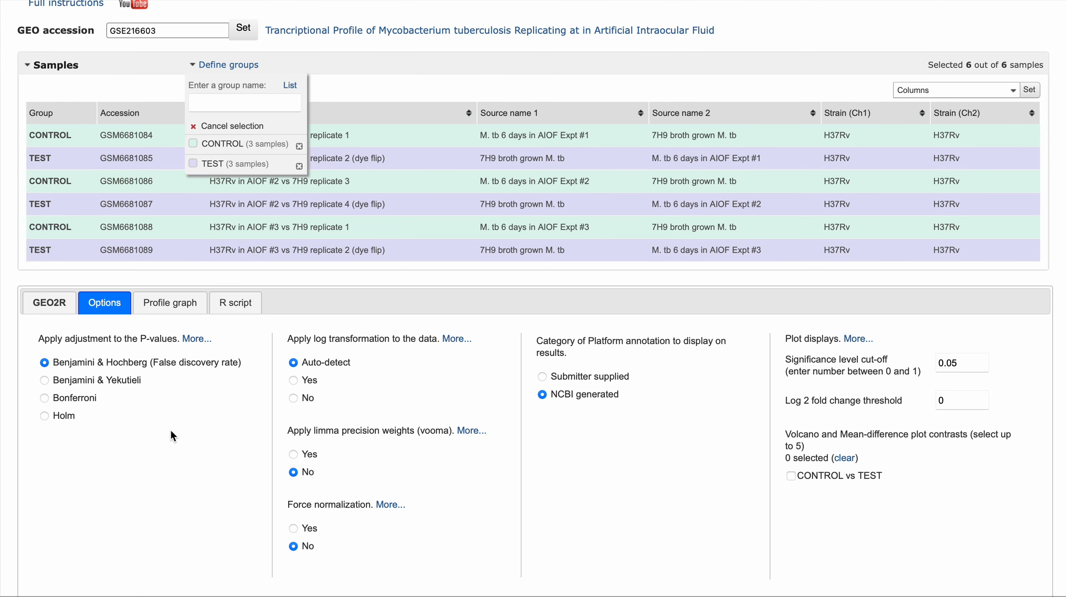
pyautogui.scroll(-1, 172, 431)
pyautogui.scroll(-1, 171, 431)
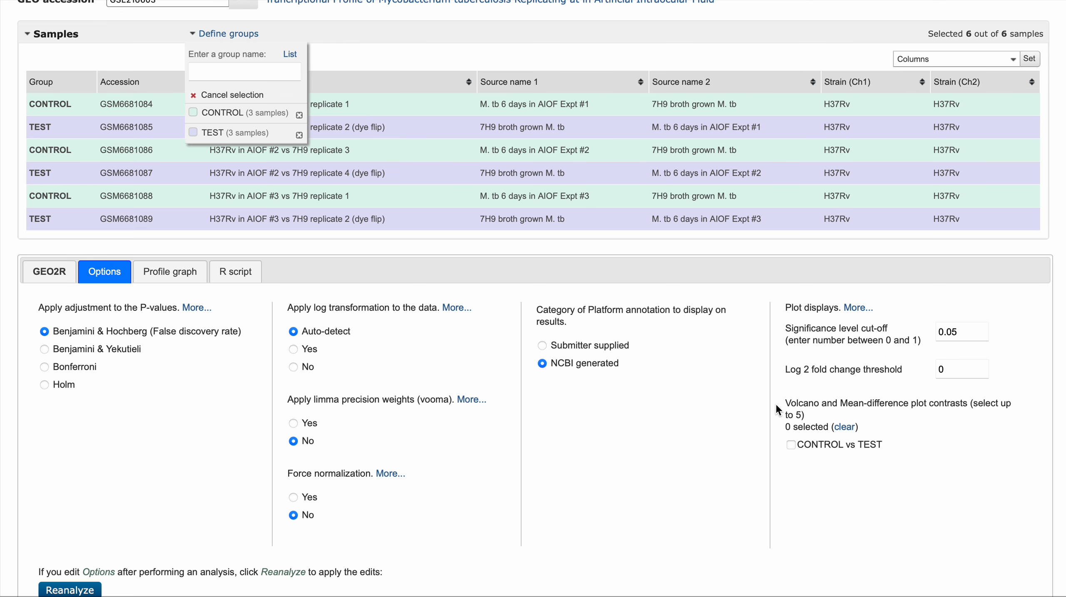
pyautogui.scroll(-1, 776, 406)
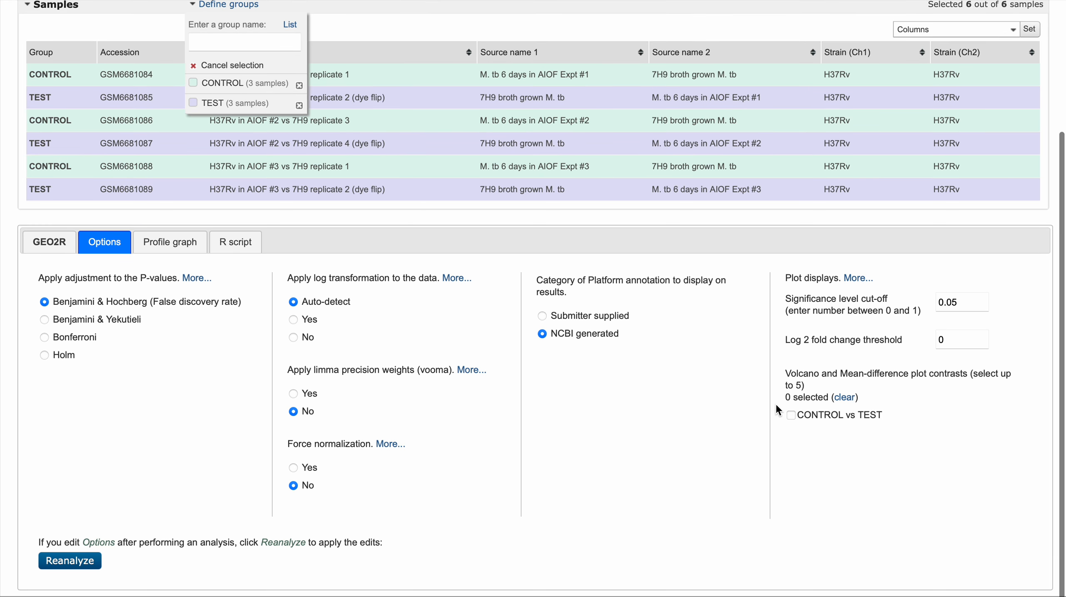
pyautogui.click(960, 306)
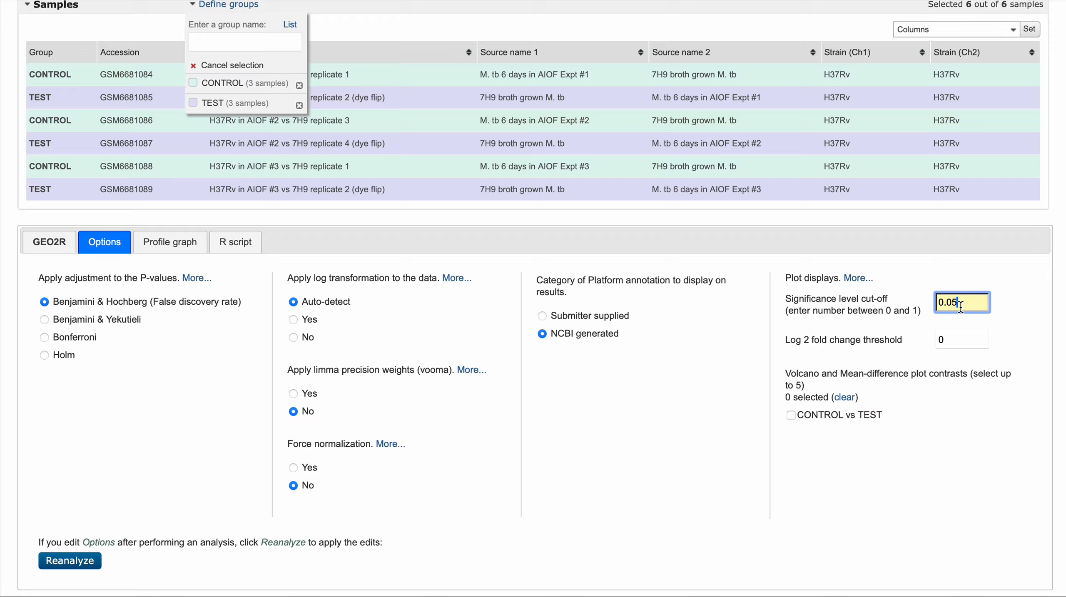
pyautogui.press('capslock')
pyautogui.click(791, 415)
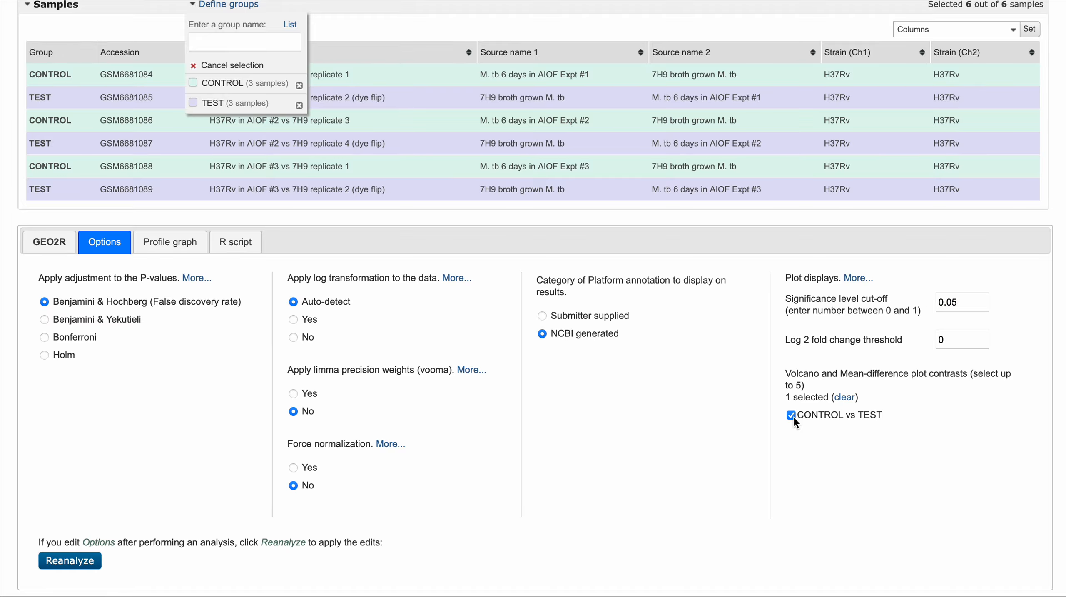
# Review the R script that GEO2R provides for the GSE216603 comparison, from the closing plot code back to the start.
pyautogui.click(161, 244)
pyautogui.click(242, 246)
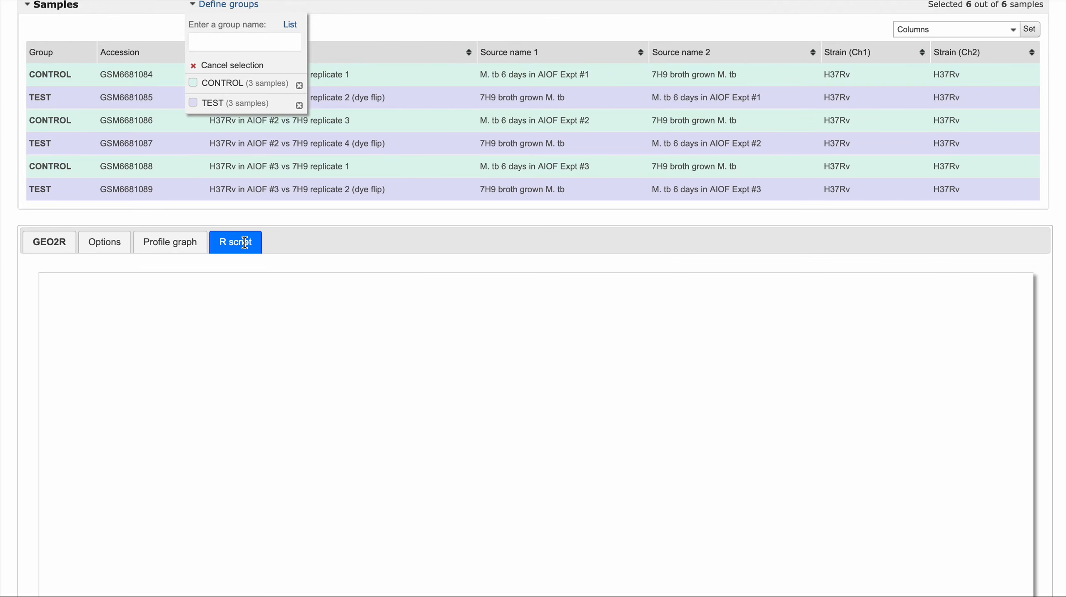
pyautogui.scroll(-12, 330, 369)
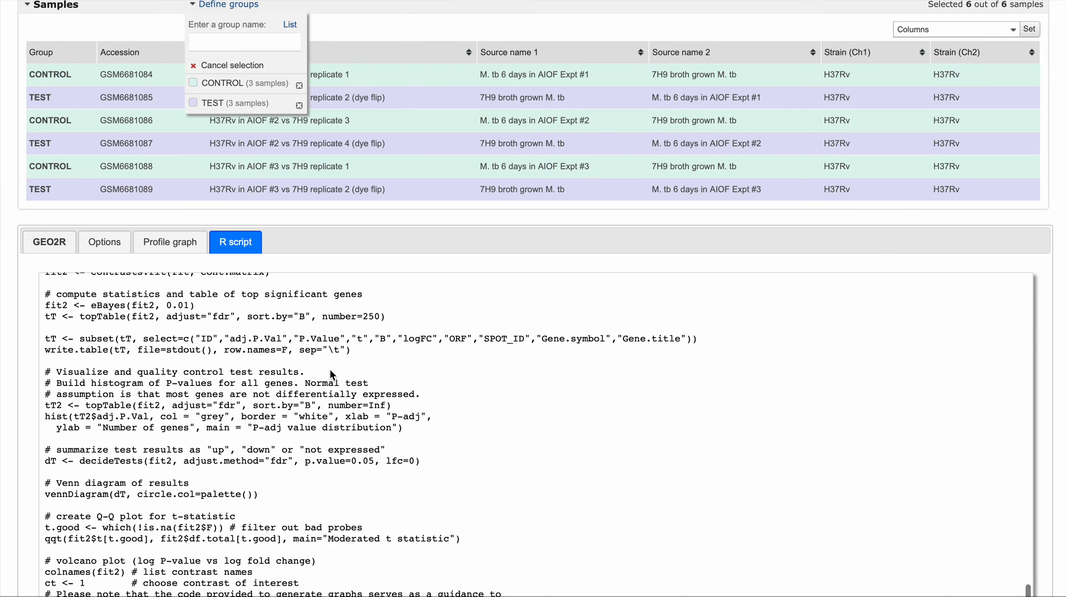
pyautogui.scroll(-5, 329, 368)
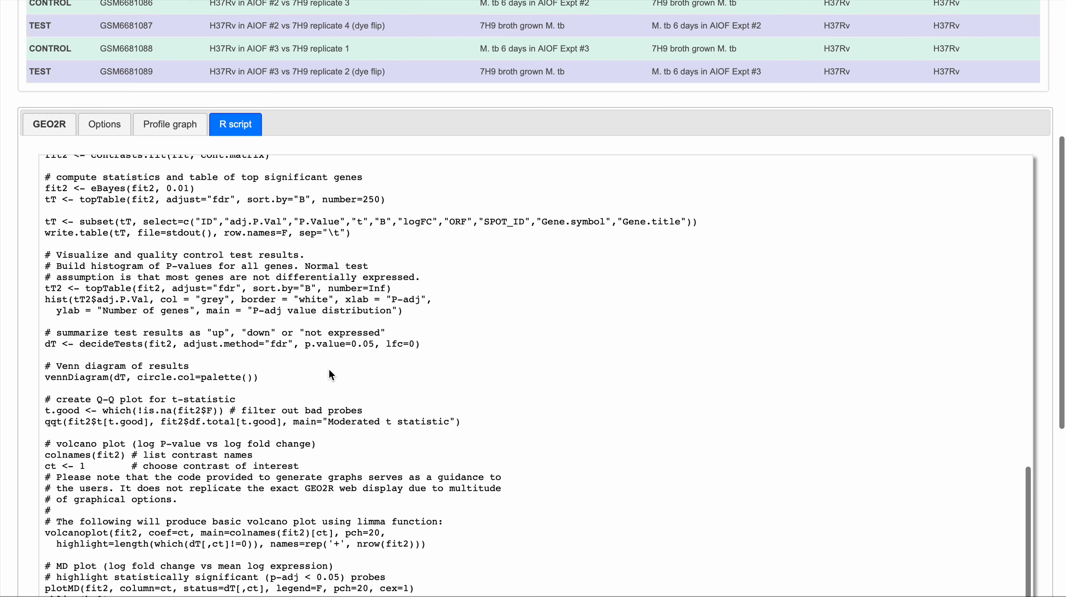
pyautogui.scroll(-3, 328, 368)
pyautogui.scroll(8, 328, 368)
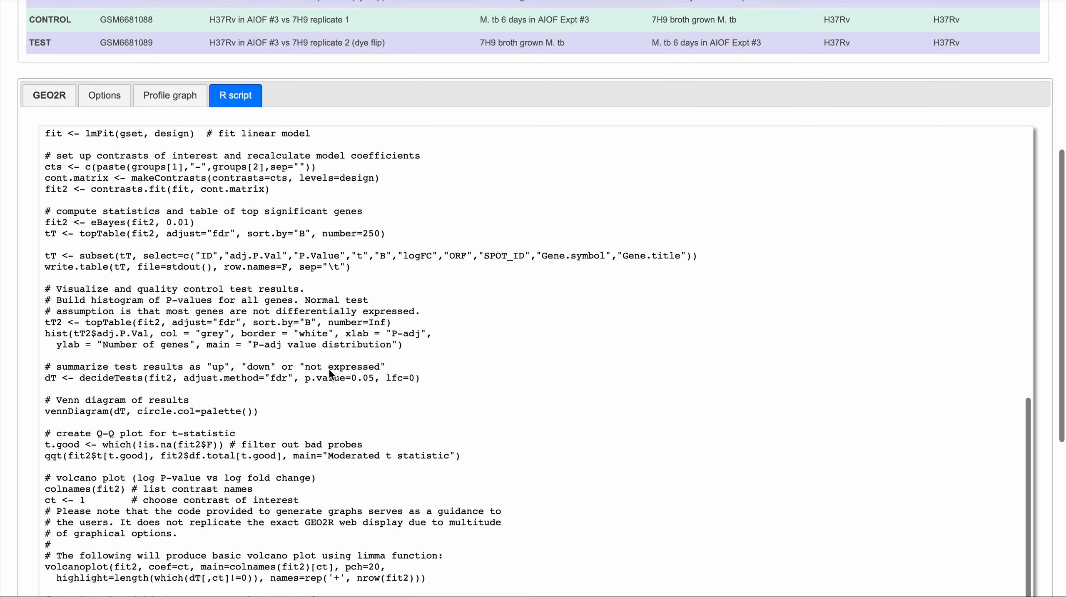
pyautogui.scroll(10, 328, 368)
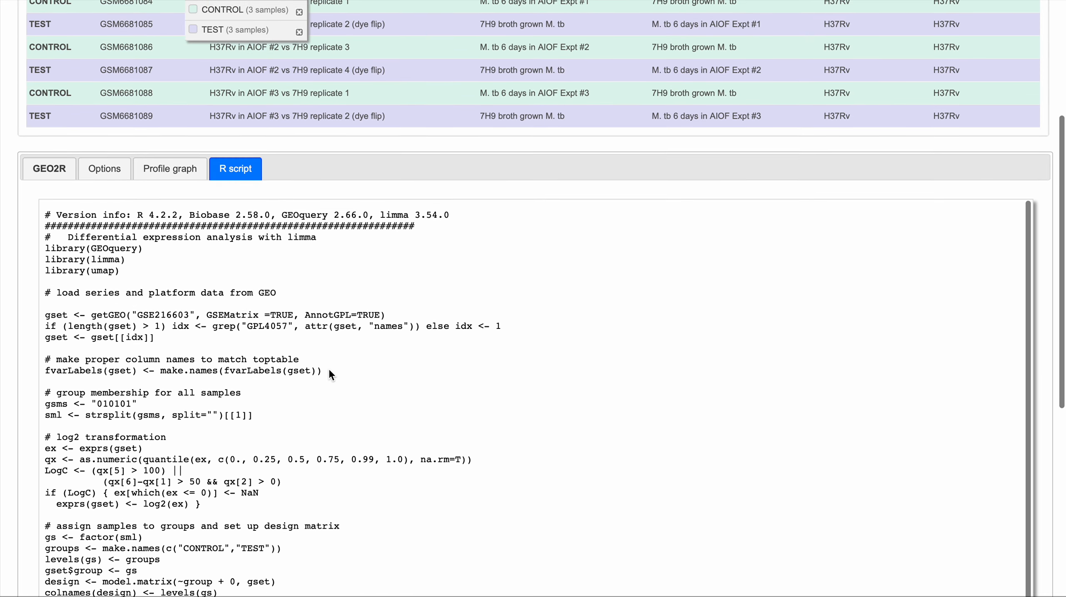
# Run the GEO2R differential expression analysis on the CONTROL and TEST groups.
pyautogui.click(54, 177)
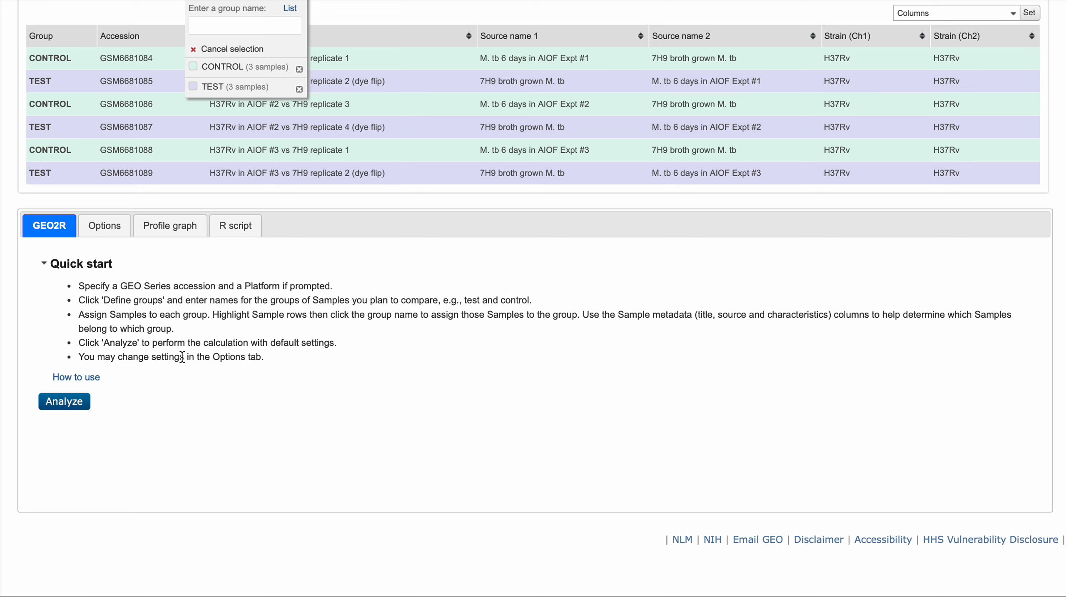
pyautogui.scroll(2, 402, 284)
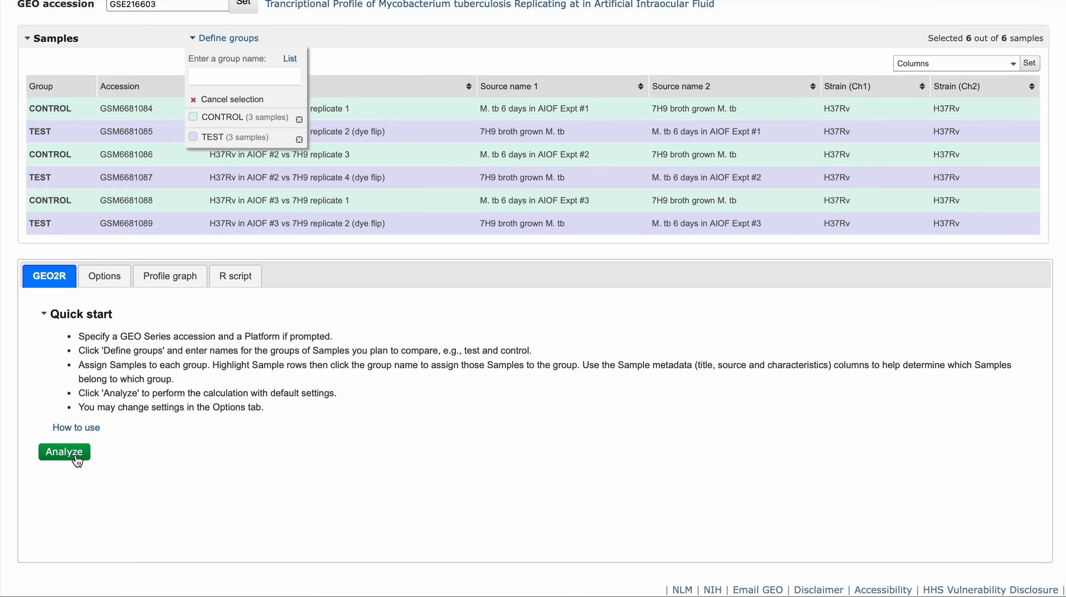
pyautogui.click(65, 452)
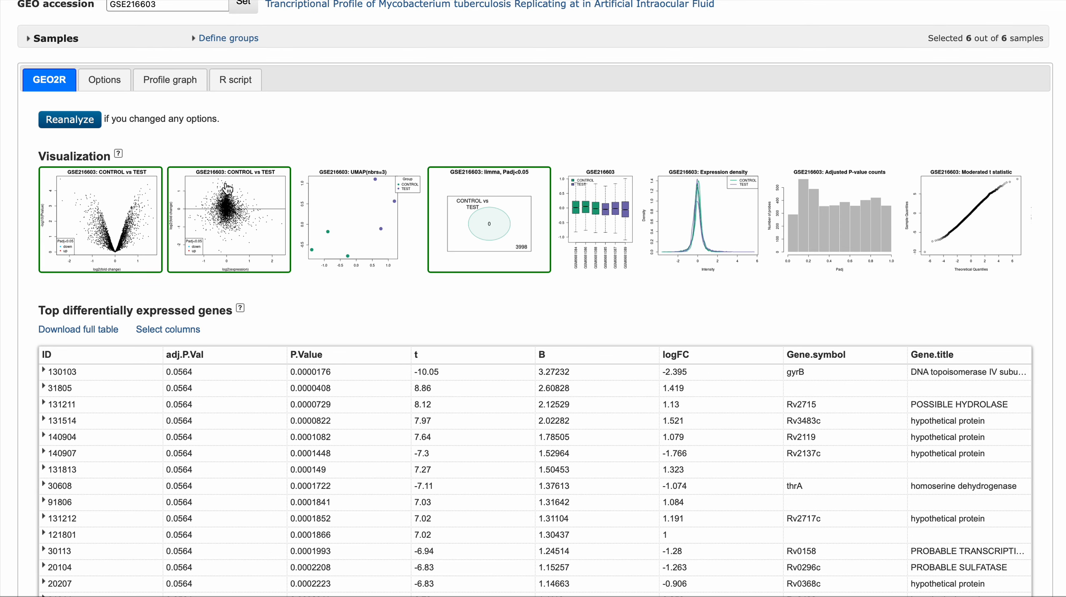
# Look through the table of top differentially expressed genes in the analysis results.
pyautogui.scroll(-3, 446, 341)
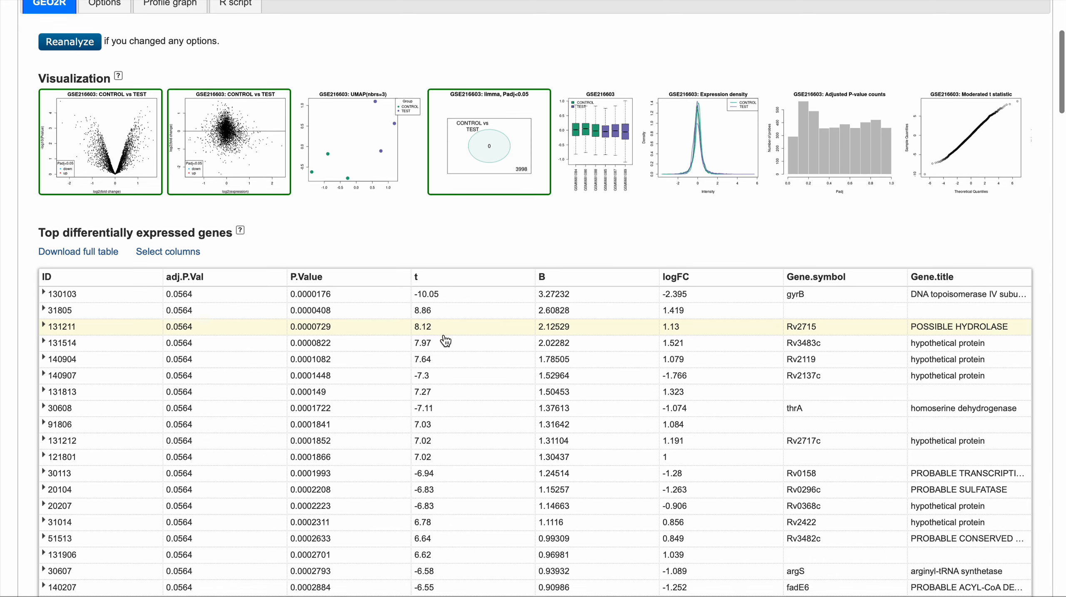
pyautogui.scroll(-1, 446, 341)
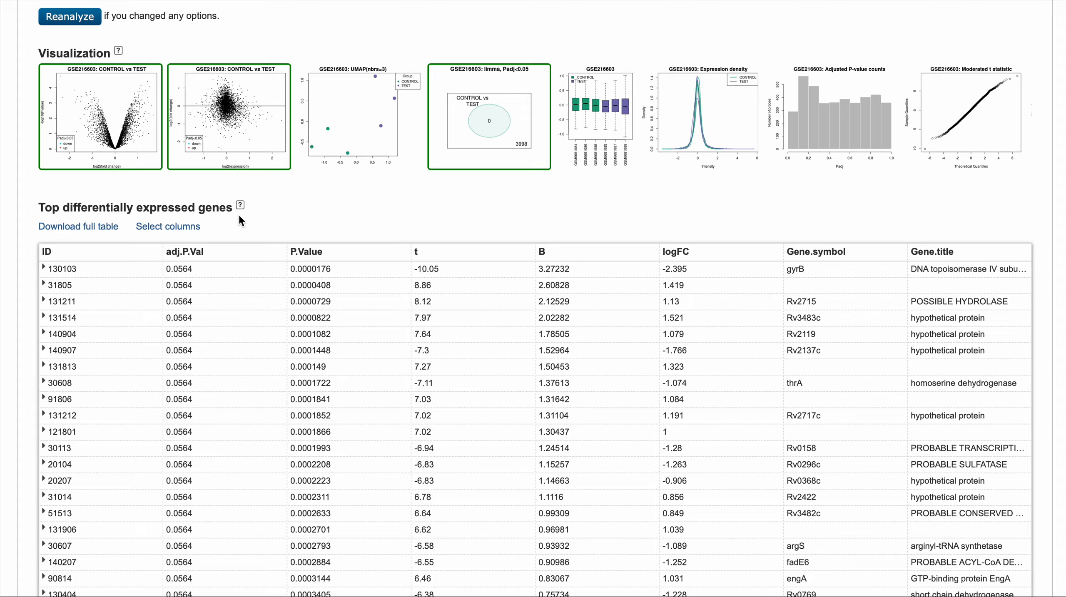
pyautogui.scroll(-8, 239, 220)
pyautogui.scroll(-20, 239, 221)
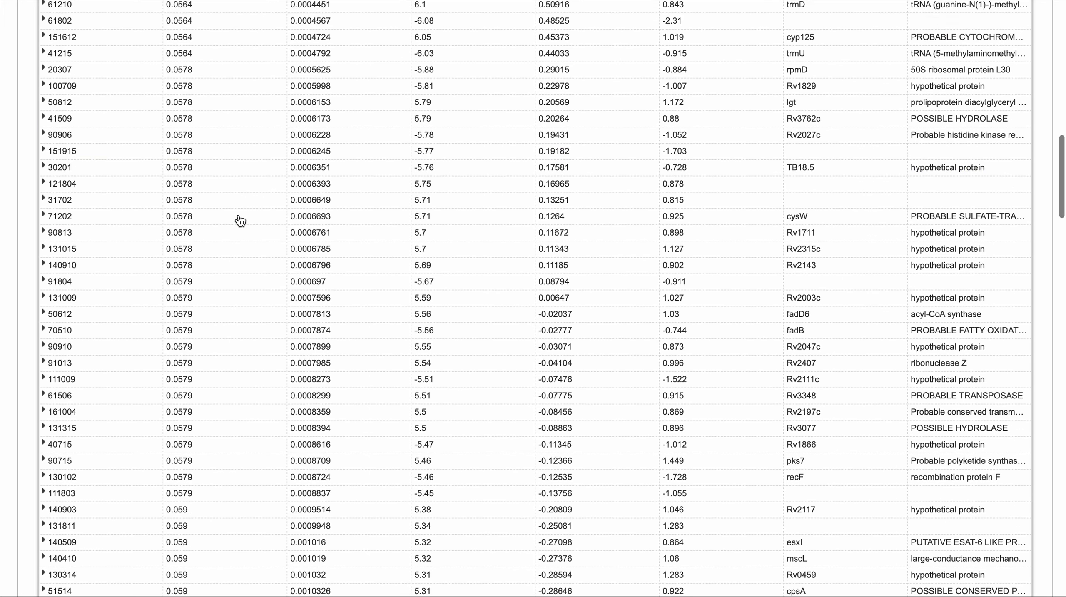
pyautogui.scroll(20, 240, 220)
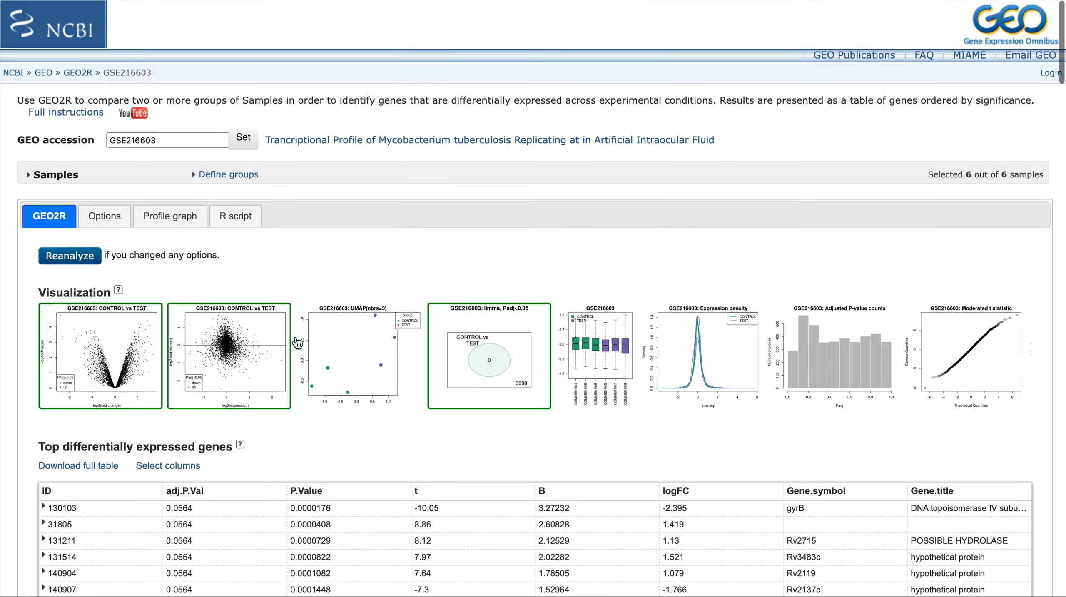
# View the enlarged volcano plot and mean-difference plot for CONTROL vs TEST, closing each one after viewing.
pyautogui.scroll(-3, 297, 341)
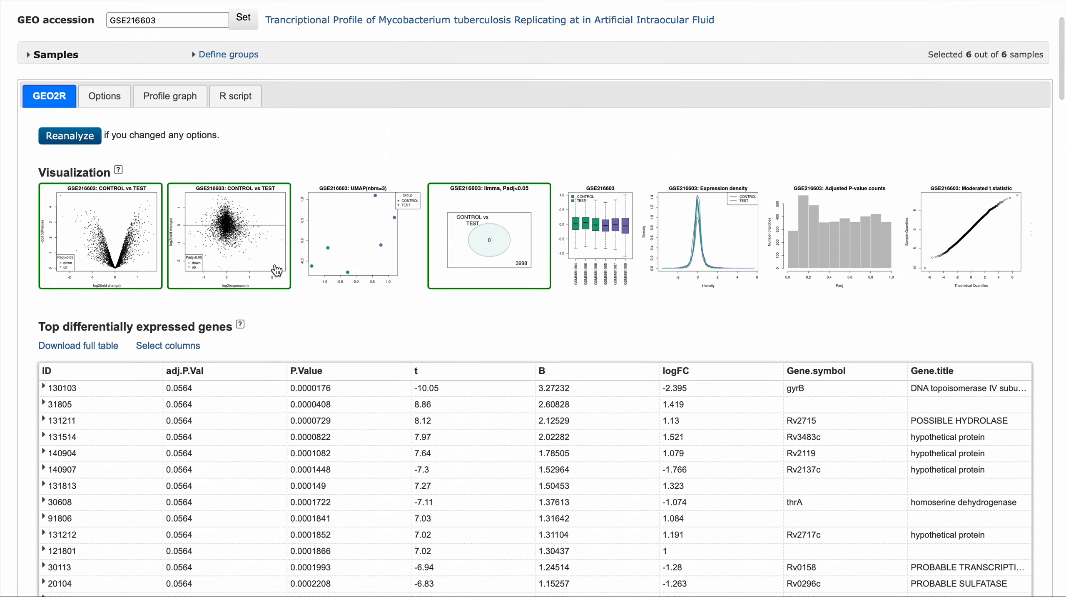
pyautogui.click(105, 247)
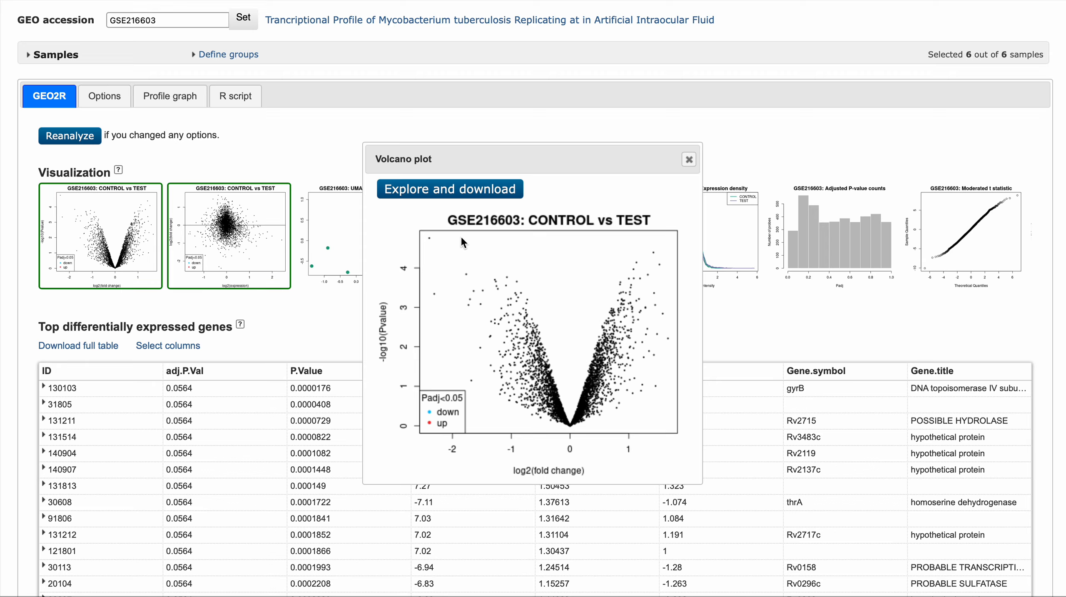
pyautogui.click(688, 159)
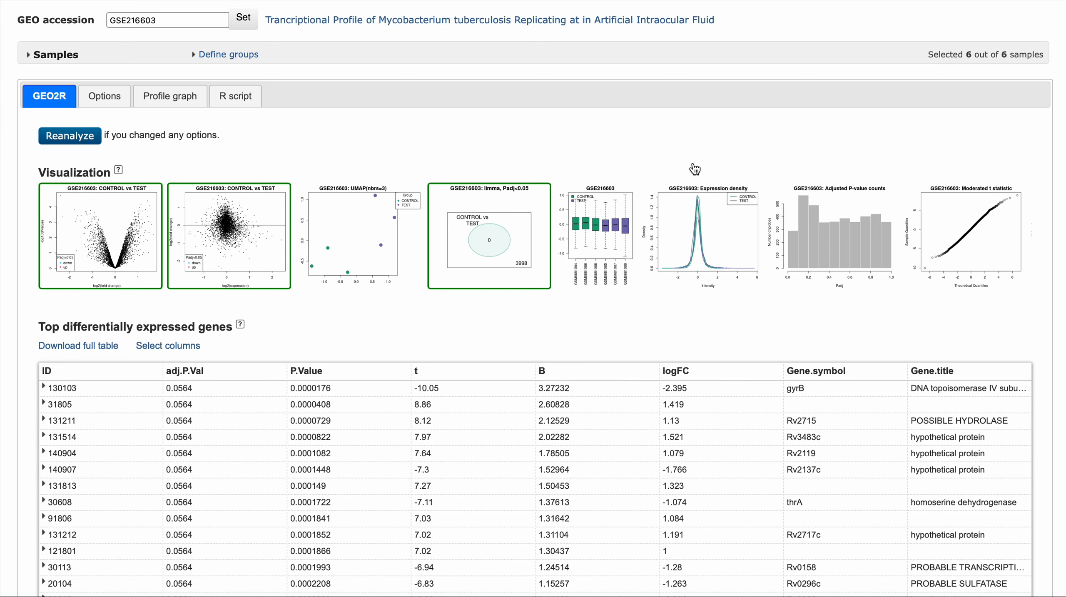
pyautogui.click(253, 250)
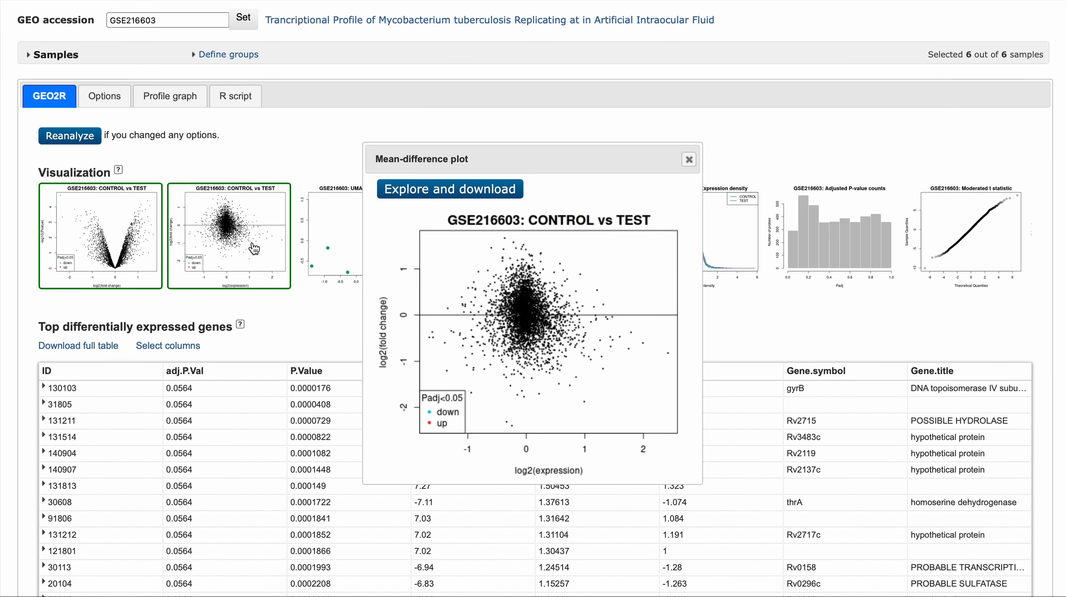
pyautogui.click(688, 159)
# View the enlarged UMAP plot and the limma Venn diagram, closing each one after viewing.
pyautogui.click(378, 241)
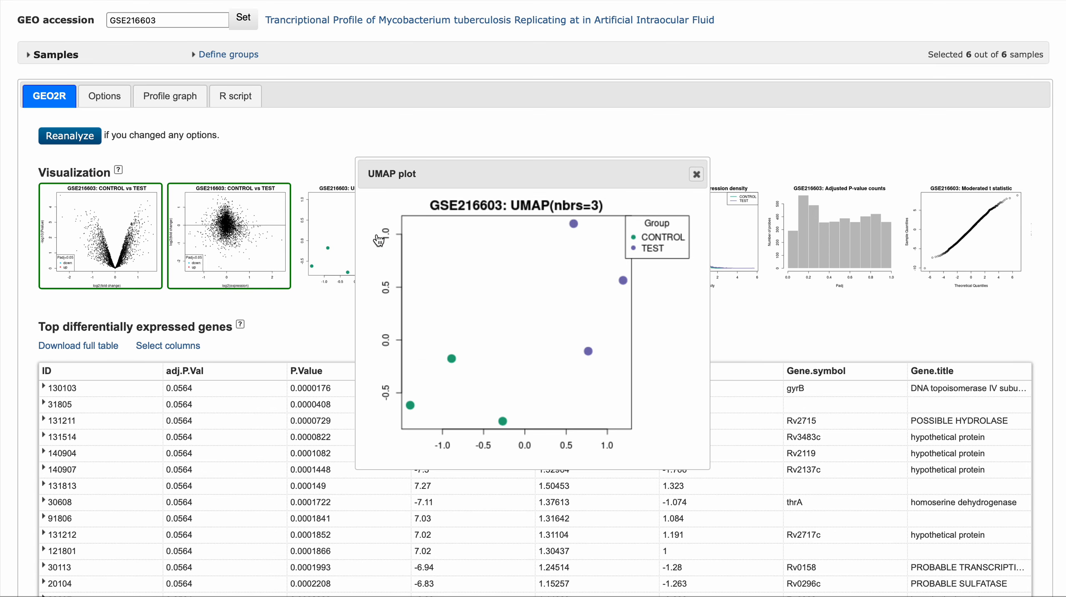
pyautogui.click(695, 174)
pyautogui.click(518, 239)
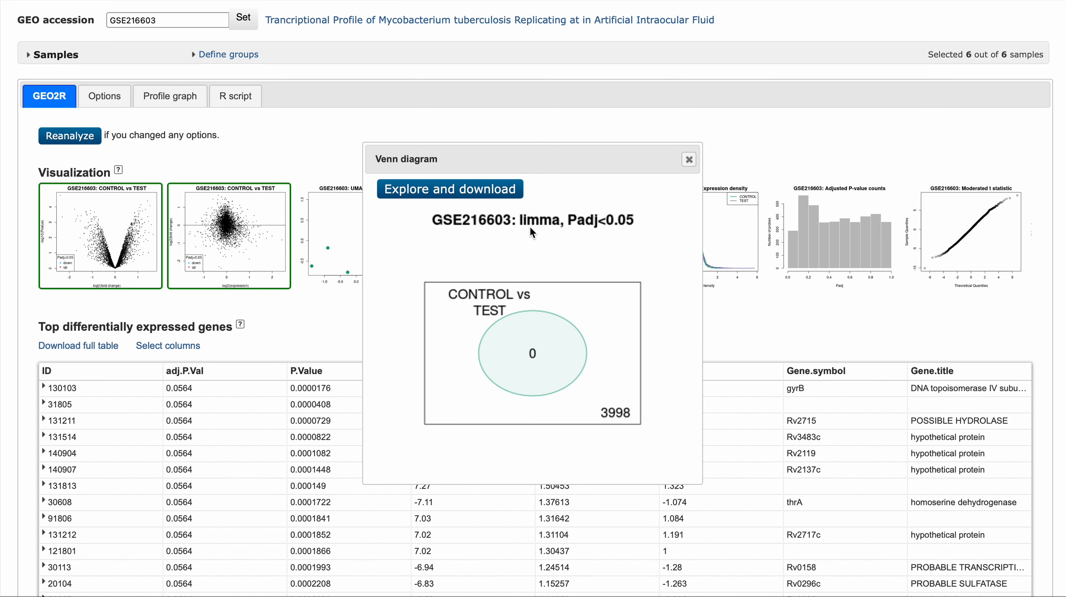
pyautogui.click(689, 160)
# View the enlarged sample boxplot, expression density plot and adjusted P-value histogram one after another.
pyautogui.click(621, 239)
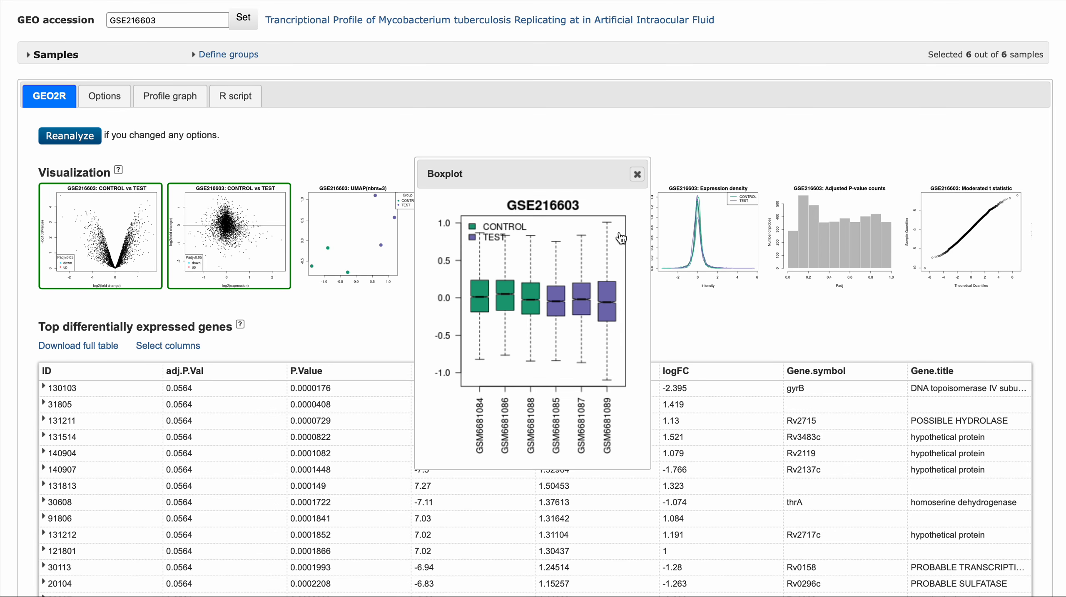
pyautogui.click(734, 238)
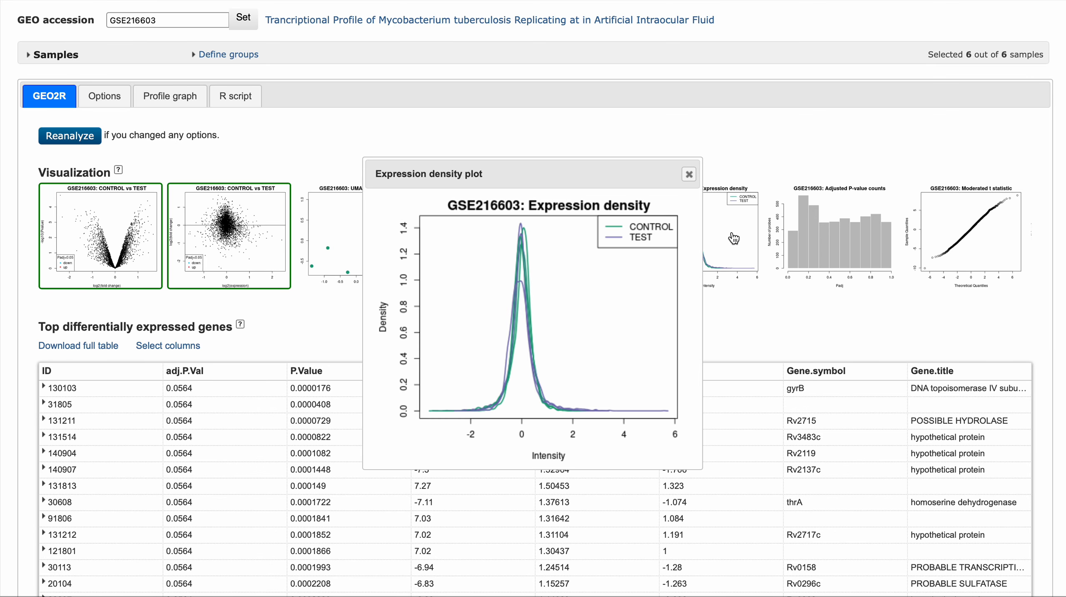
pyautogui.click(861, 246)
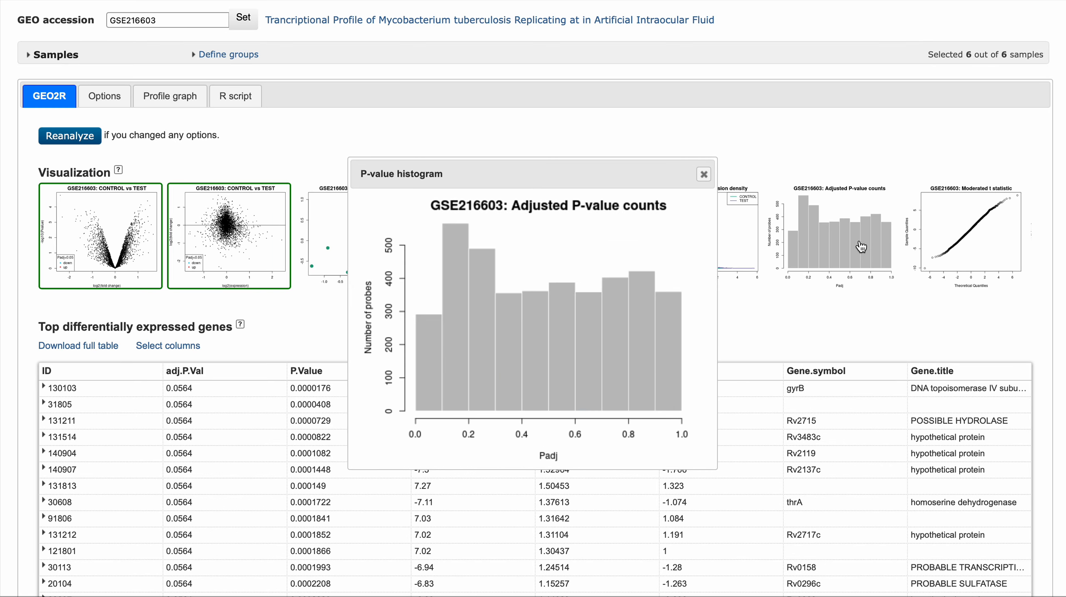
# View the enlarged moderated t-statistic quantile-quantile plot and the mean-variance trend plot, closing each one after viewing.
pyautogui.click(991, 250)
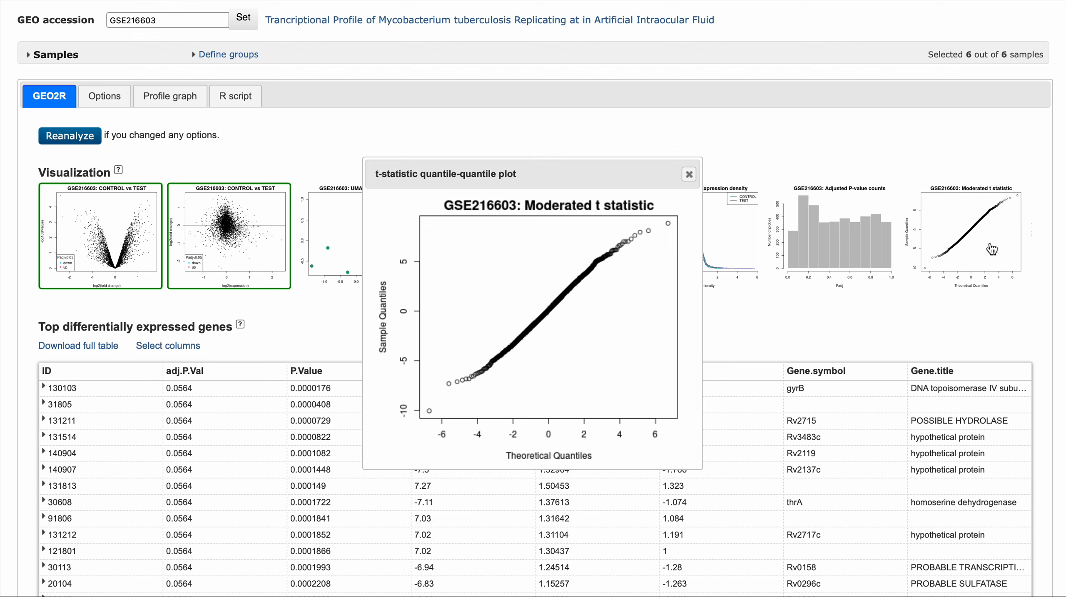
pyautogui.click(689, 174)
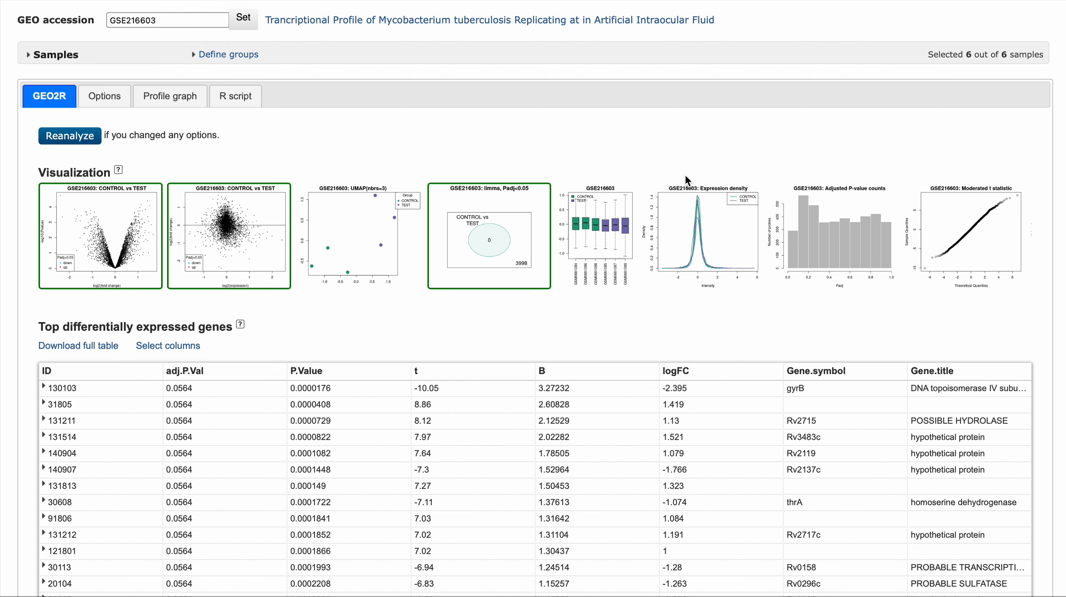
pyautogui.hscroll(3, 831, 229)
pyautogui.click(928, 241)
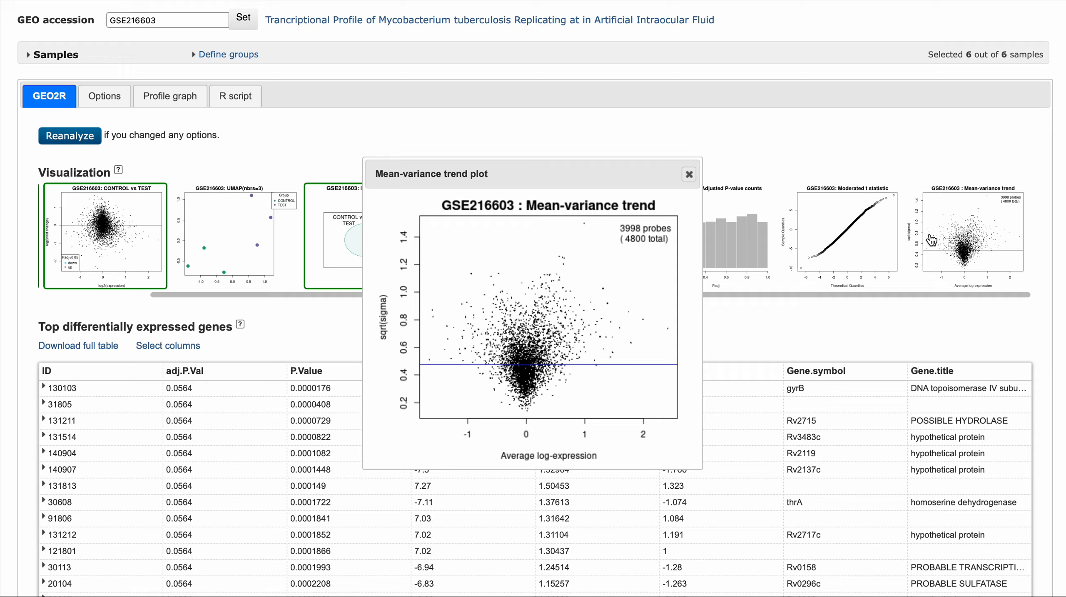
pyautogui.click(689, 175)
# Expand the gyrB entry (ID 130103) in the top genes table and examine its expression chart across the CONTROL and TEST samples.
pyautogui.scroll(-3, 575, 152)
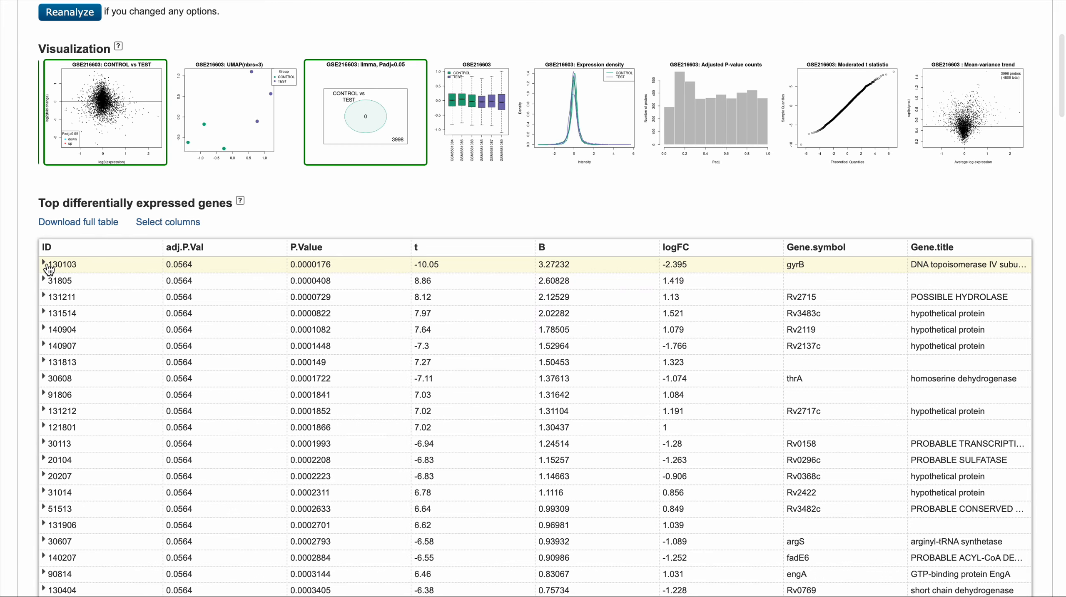
pyautogui.click(44, 265)
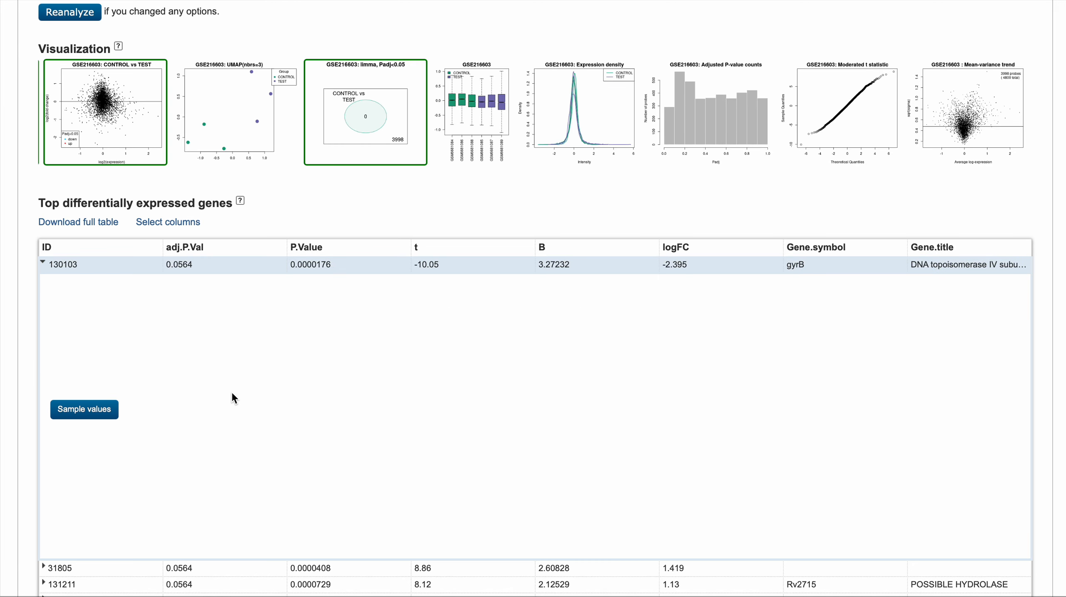
pyautogui.scroll(-4, 231, 391)
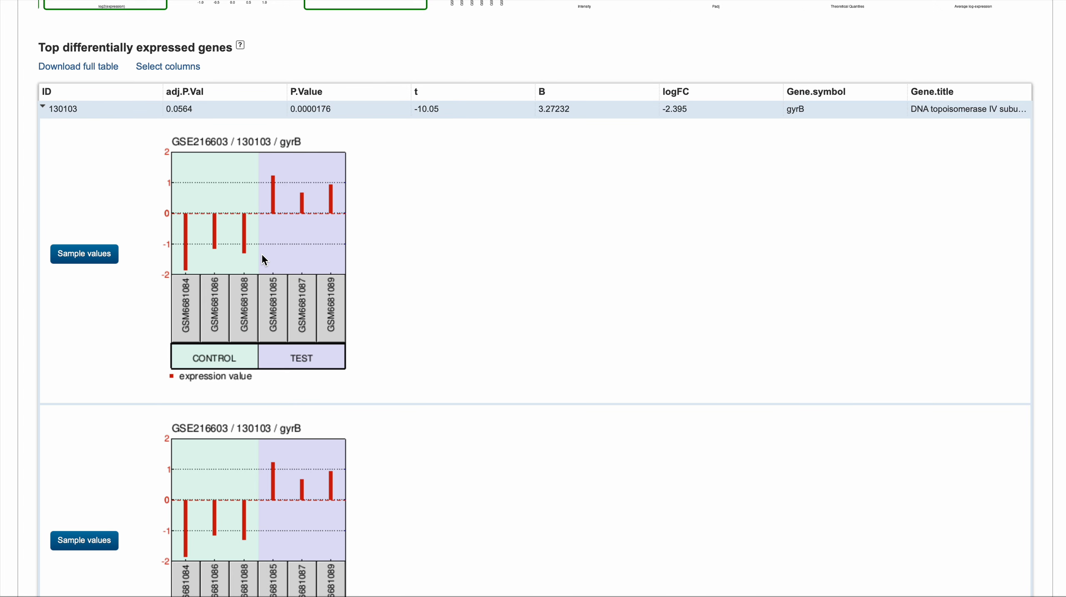
pyautogui.scroll(2, 262, 256)
pyautogui.scroll(-8, 262, 256)
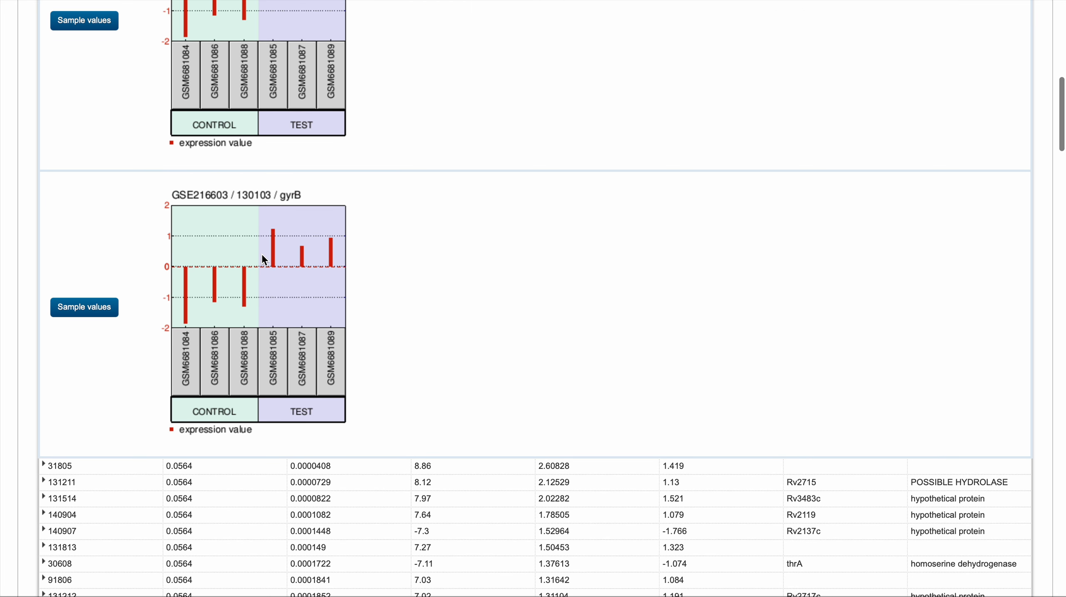
pyautogui.scroll(-4, 248, 346)
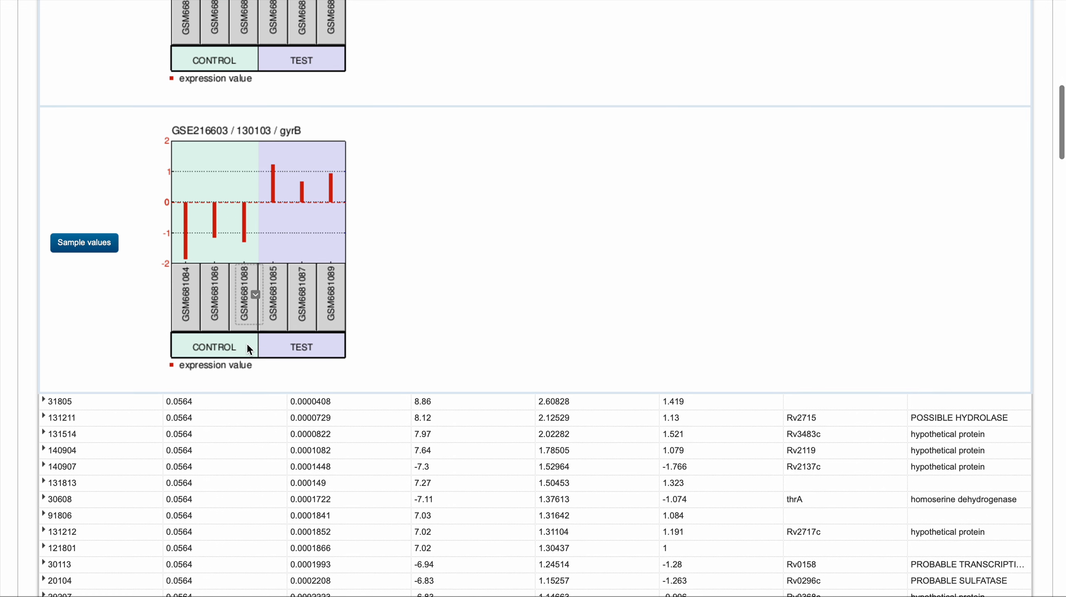
# Review the gyrB charts, expand entries 31805 and 131211 (Rv2715) in the top genes table, and examine the Rv2715 expression chart.
pyautogui.scroll(3, 246, 347)
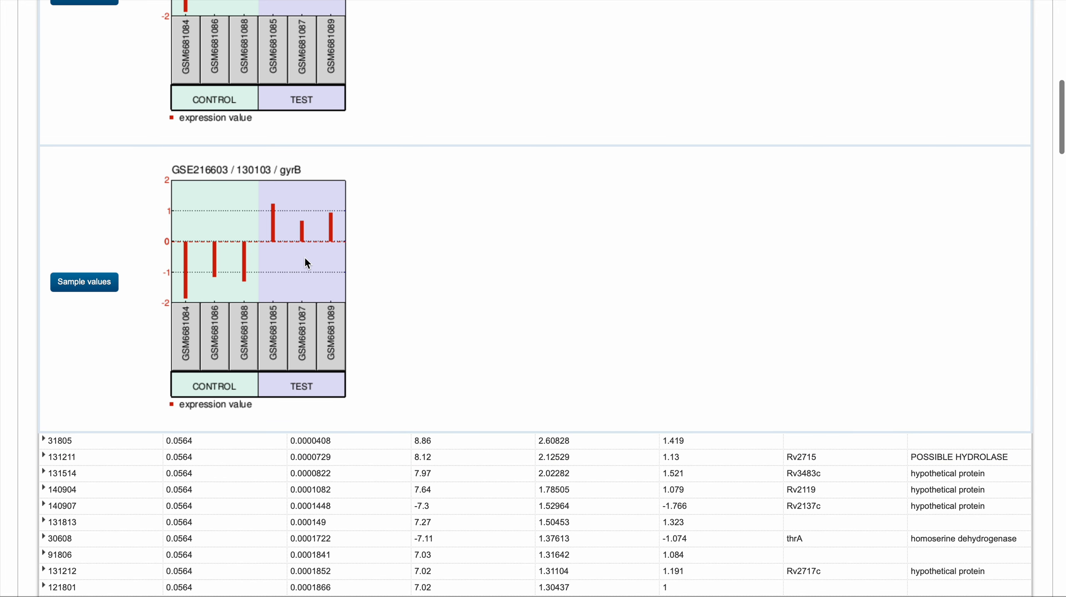
pyautogui.scroll(4, 258, 285)
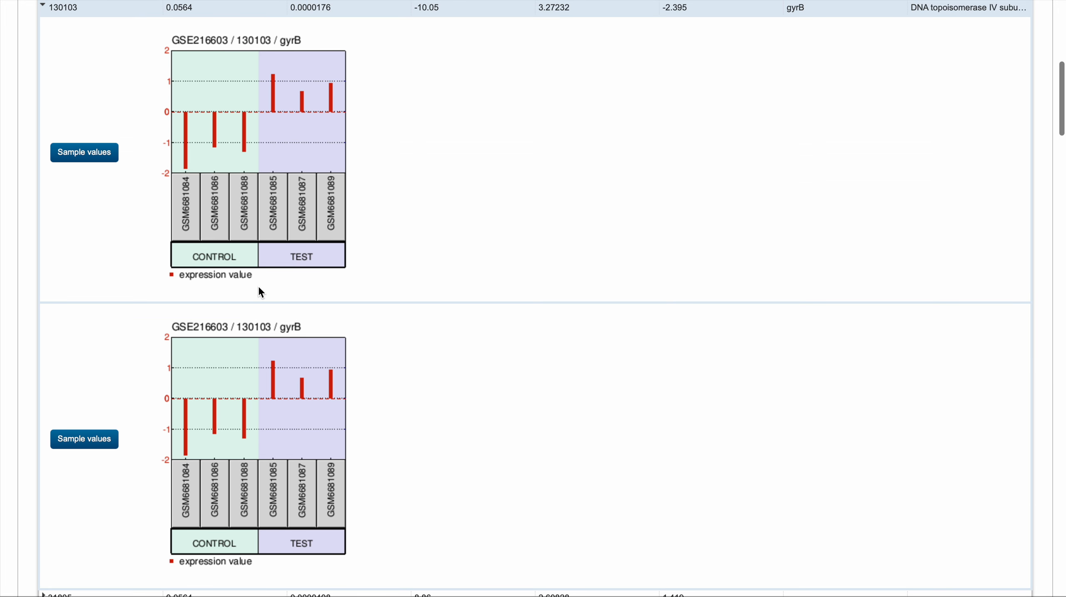
pyautogui.scroll(2, 261, 293)
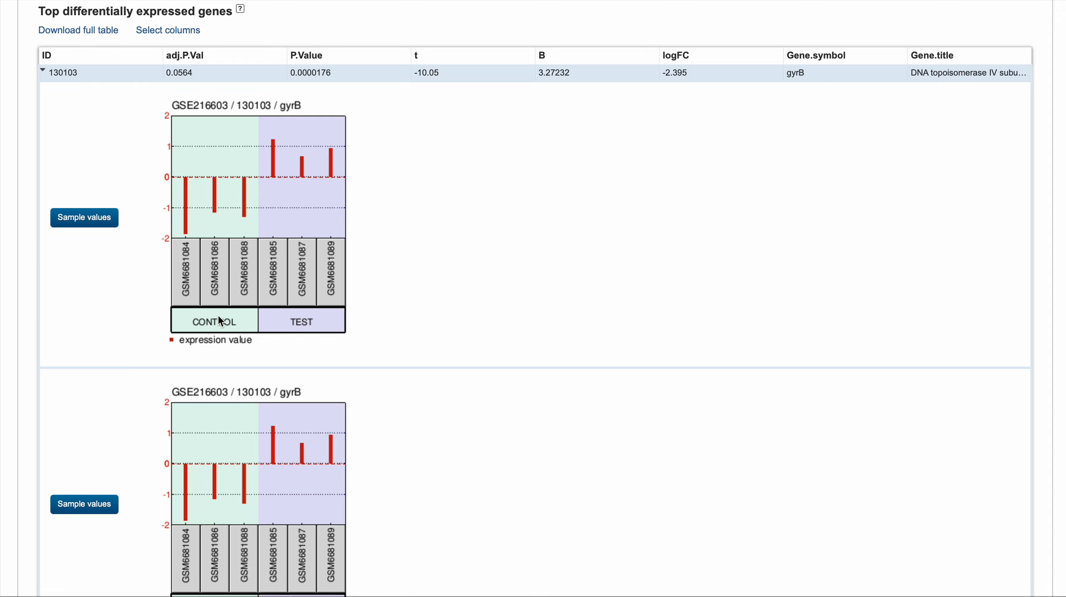
pyautogui.scroll(-10, 456, 308)
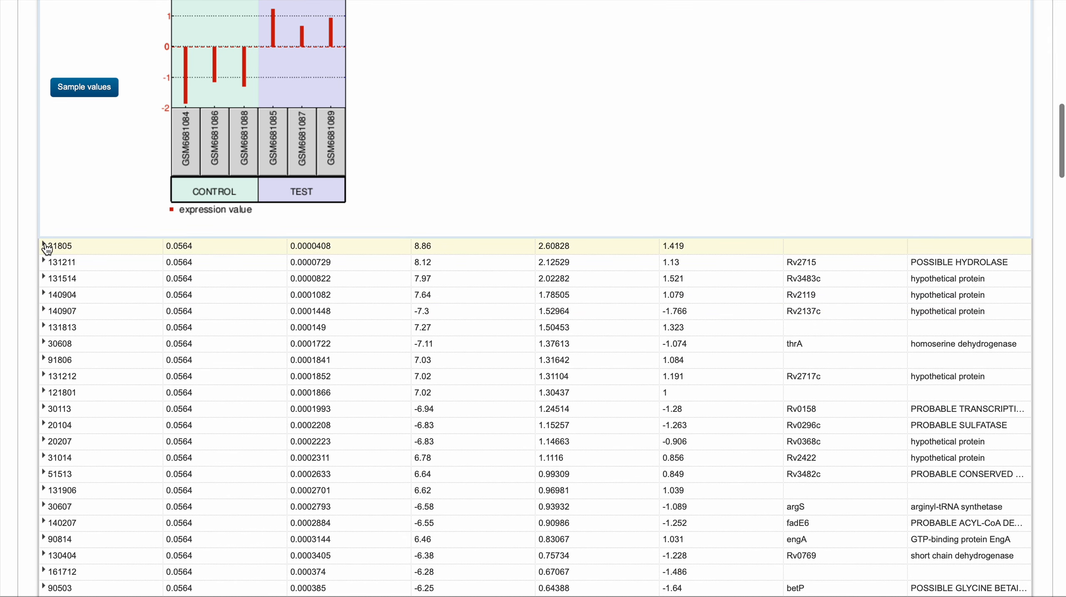
pyautogui.click(45, 245)
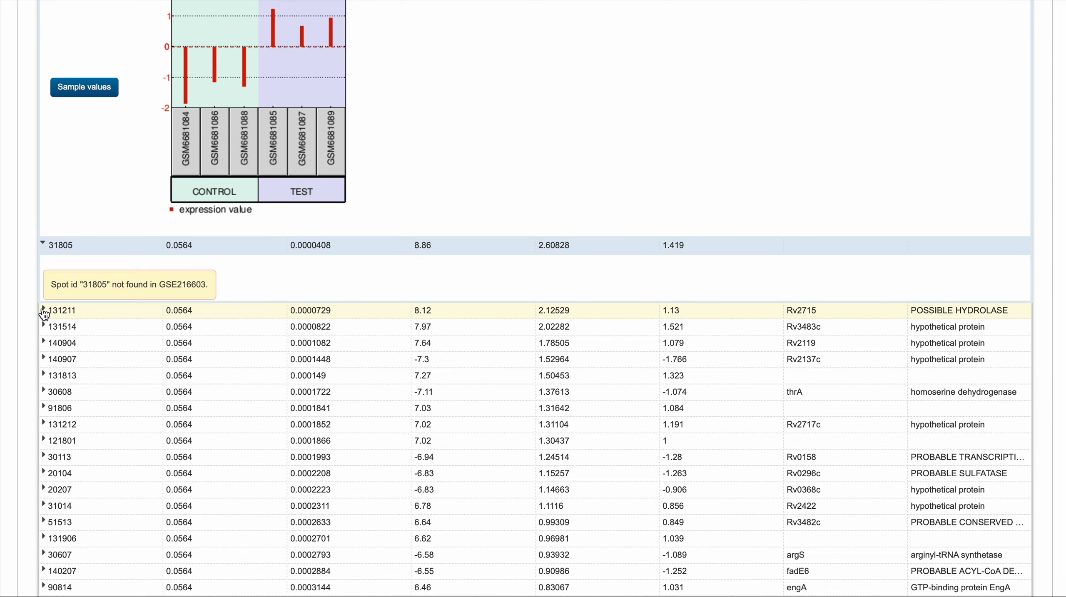
pyautogui.click(43, 310)
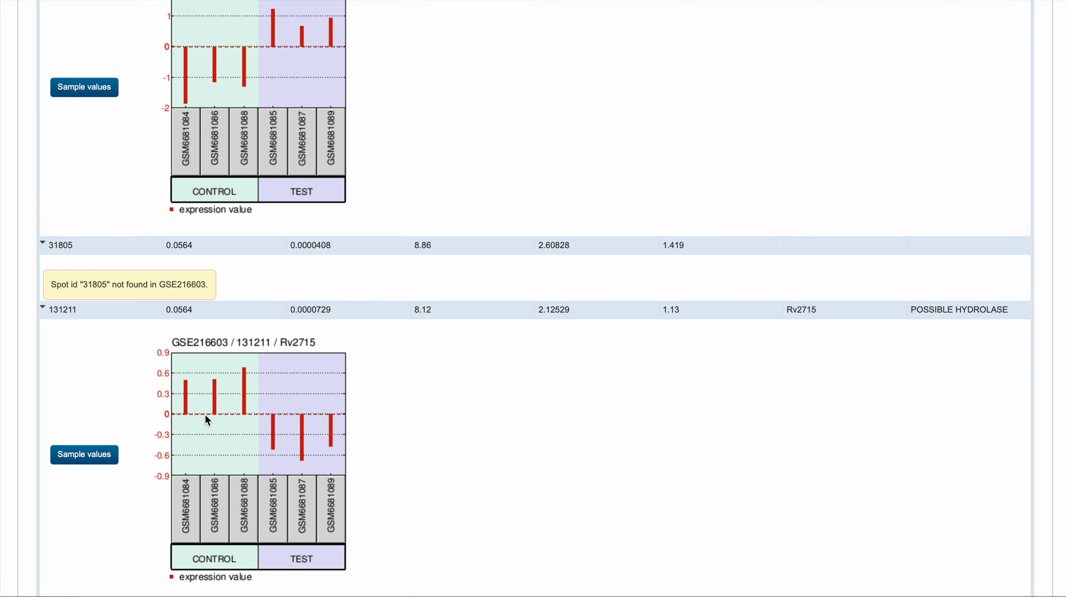
pyautogui.scroll(-5, 204, 413)
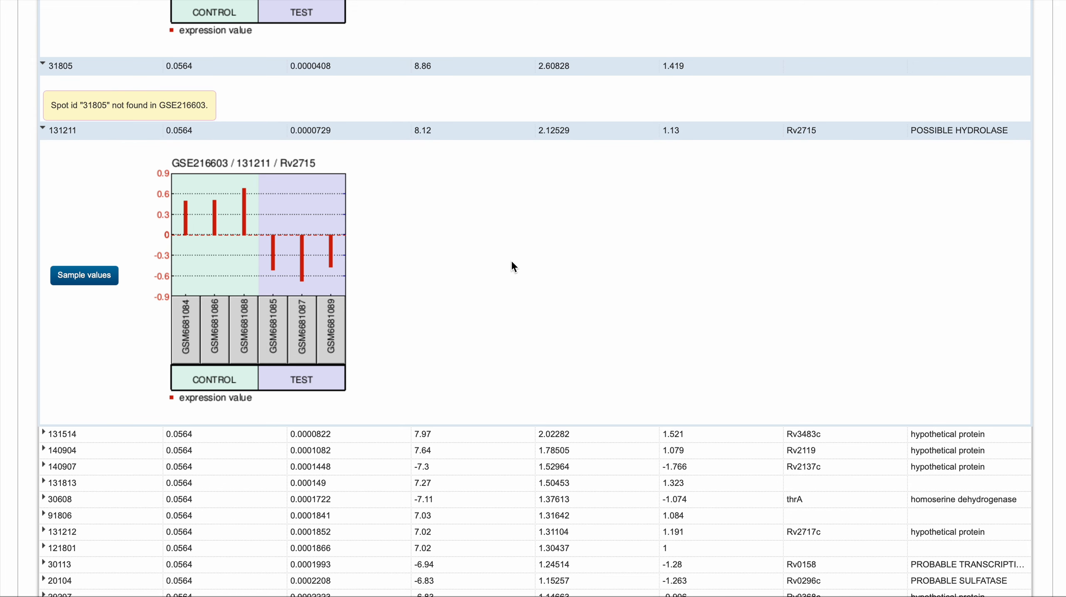
# Expand the Samples section and review which GSM samples are assigned to the CONTROL and TEST groups.
pyautogui.scroll(15, 512, 265)
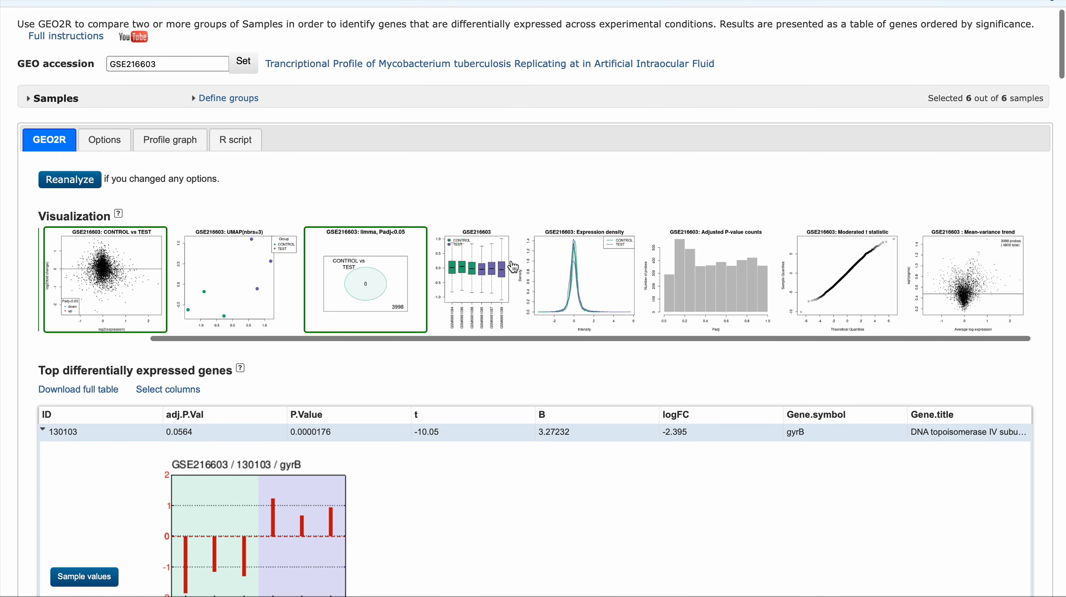
pyautogui.scroll(-5, 970, 329)
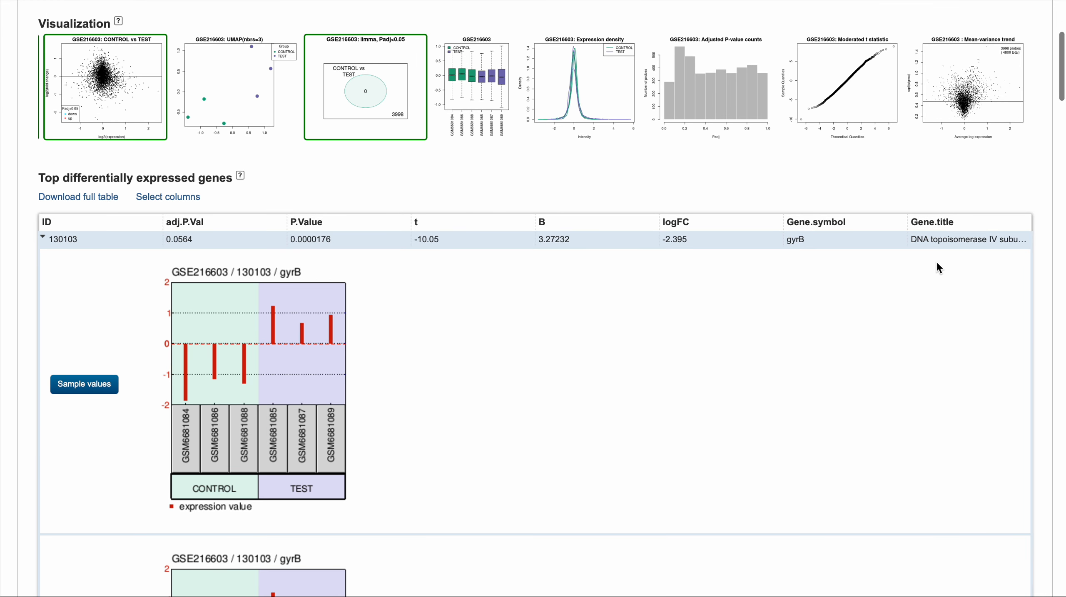
pyautogui.scroll(7, 851, 270)
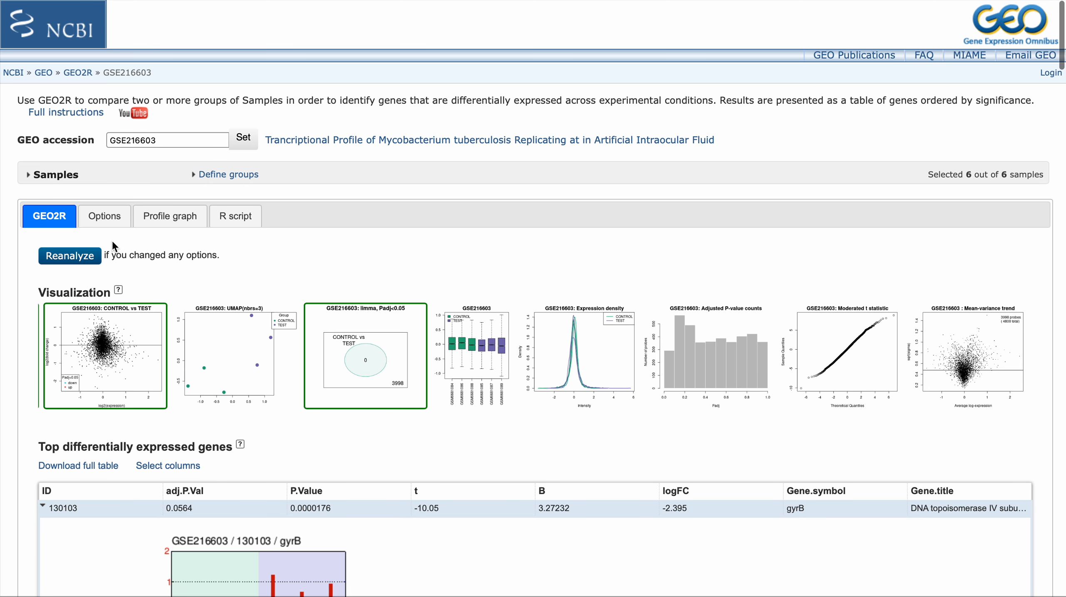
pyautogui.click(31, 176)
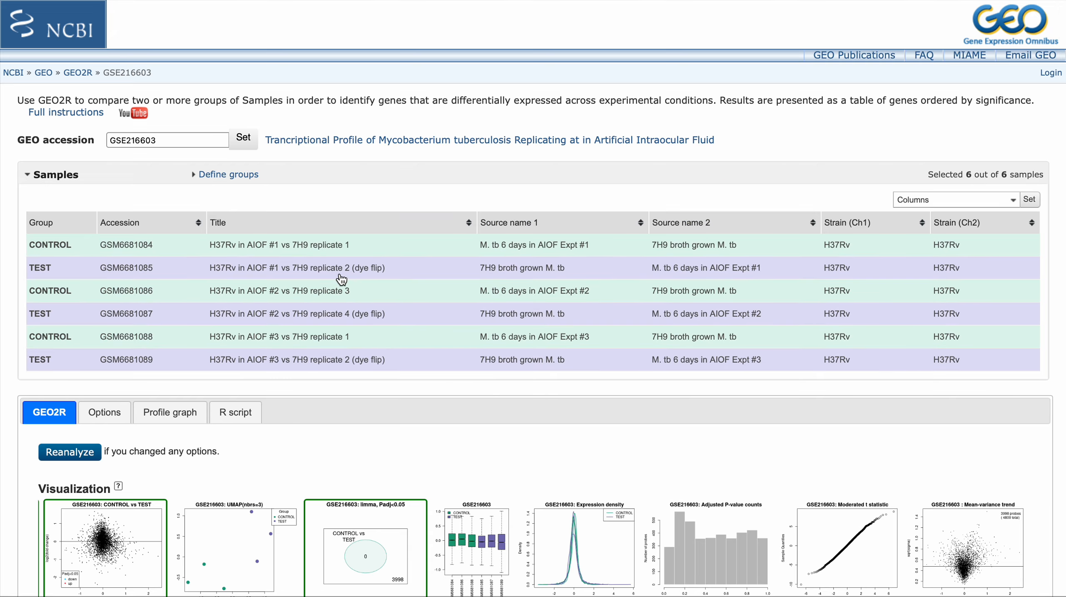
pyautogui.scroll(-1, 342, 280)
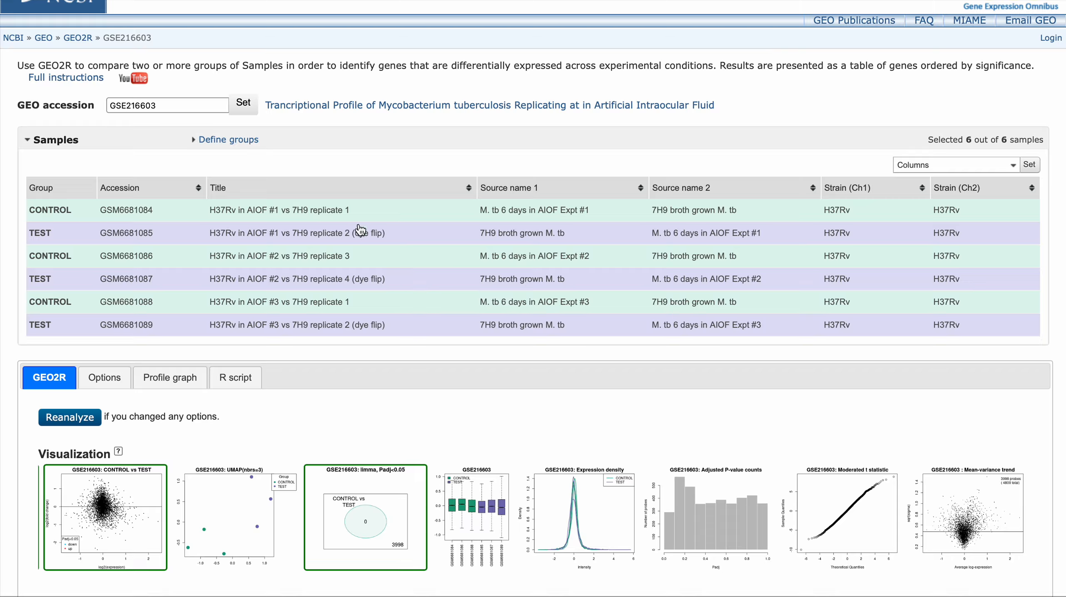
# Look through the top differentially expressed genes table down to its last entry and return to the visualizations.
pyautogui.scroll(-10, 414, 397)
pyautogui.scroll(-20, 415, 396)
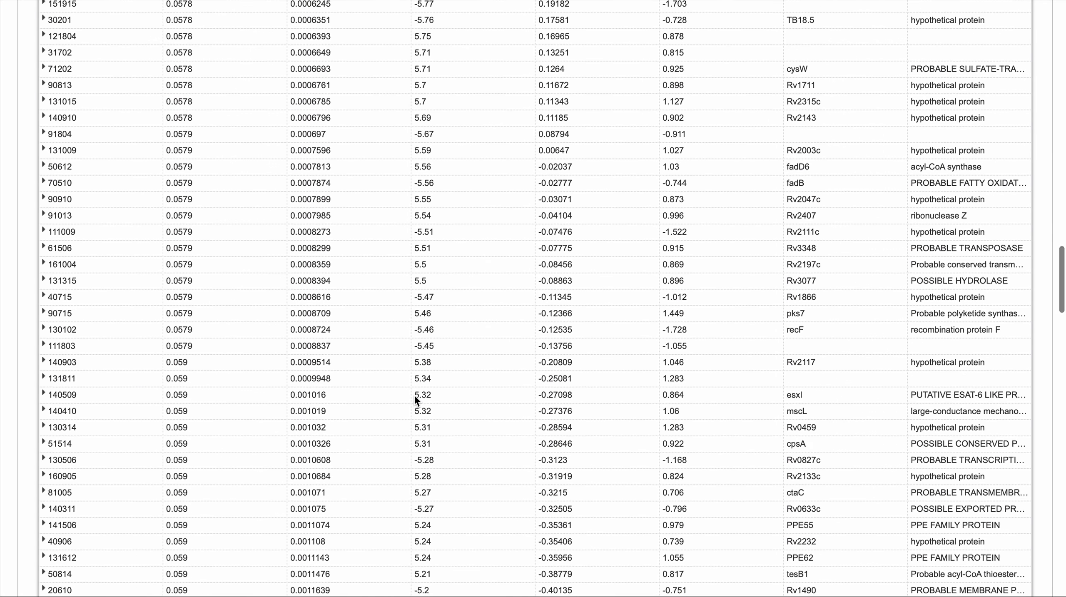
pyautogui.scroll(-3, 415, 396)
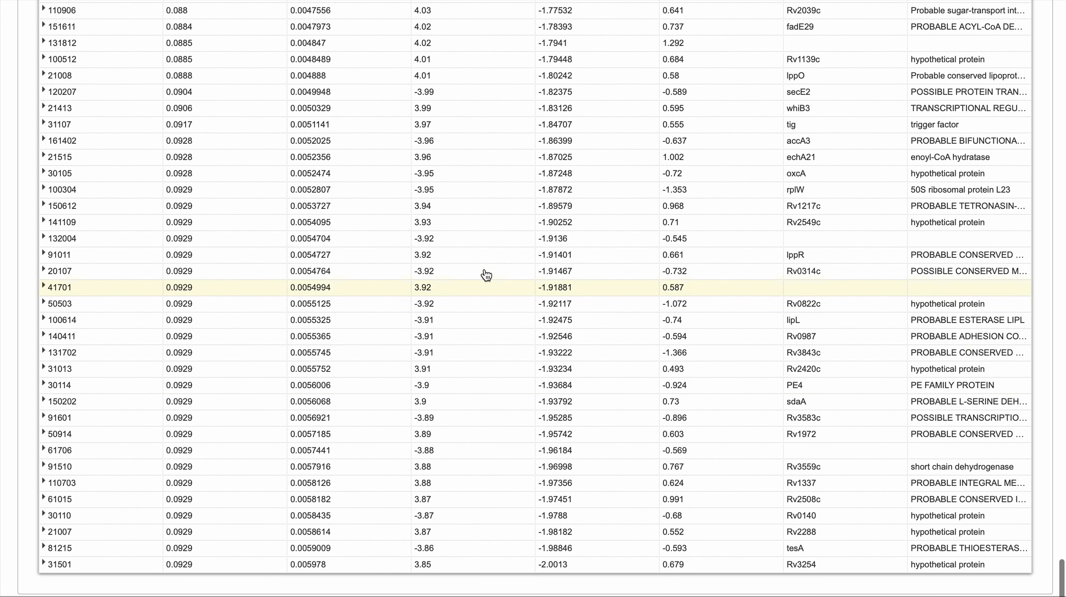
pyautogui.scroll(20, 466, 262)
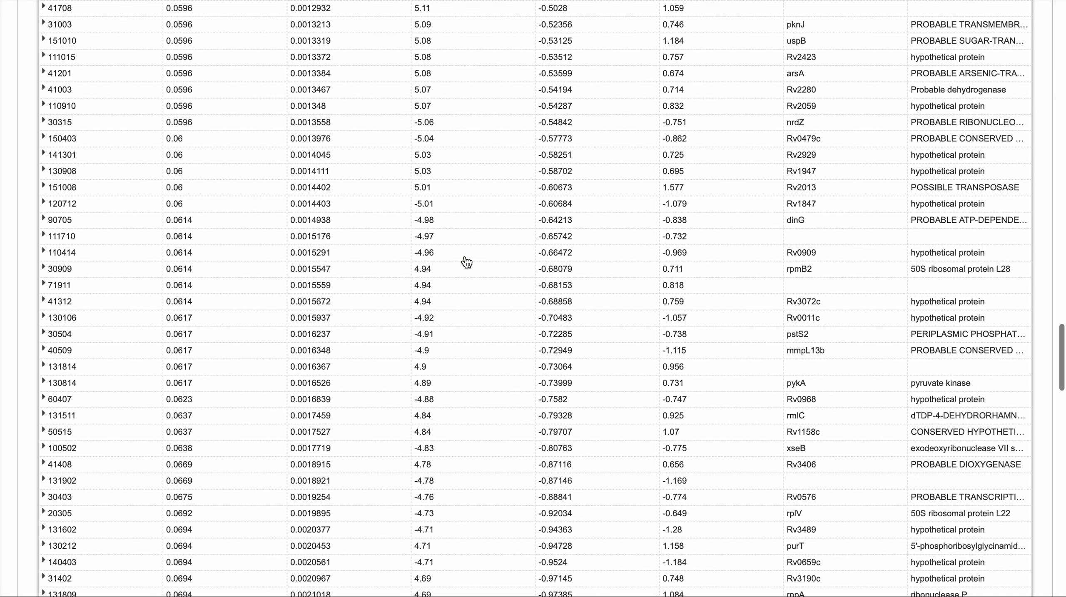
pyautogui.scroll(15, 466, 262)
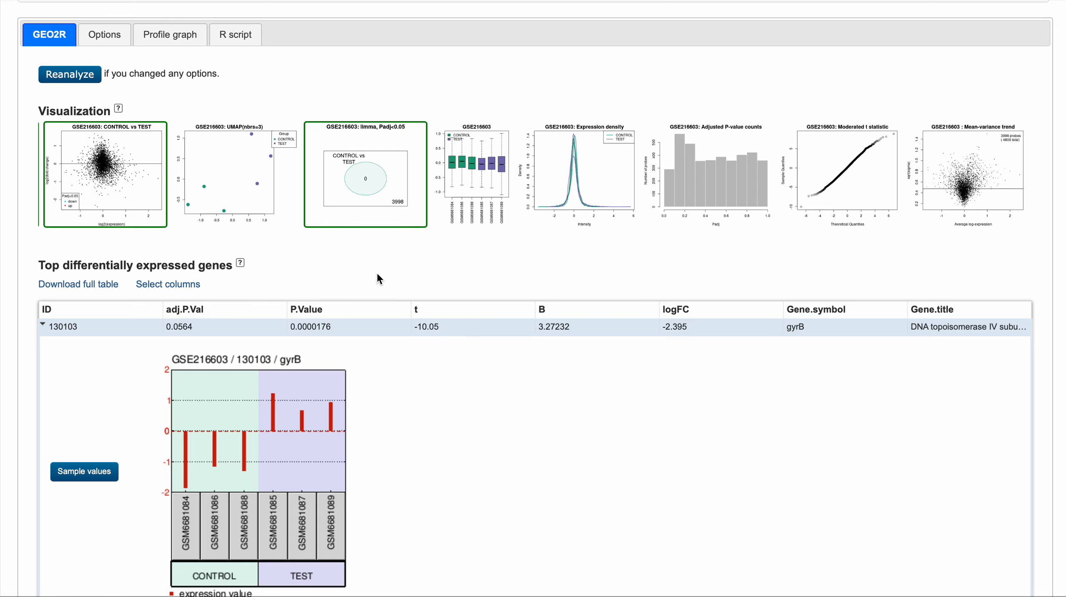
# Review the sample group assignments together with the visualization thumbnails and the gyrB expression chart.
pyautogui.scroll(-3, 377, 275)
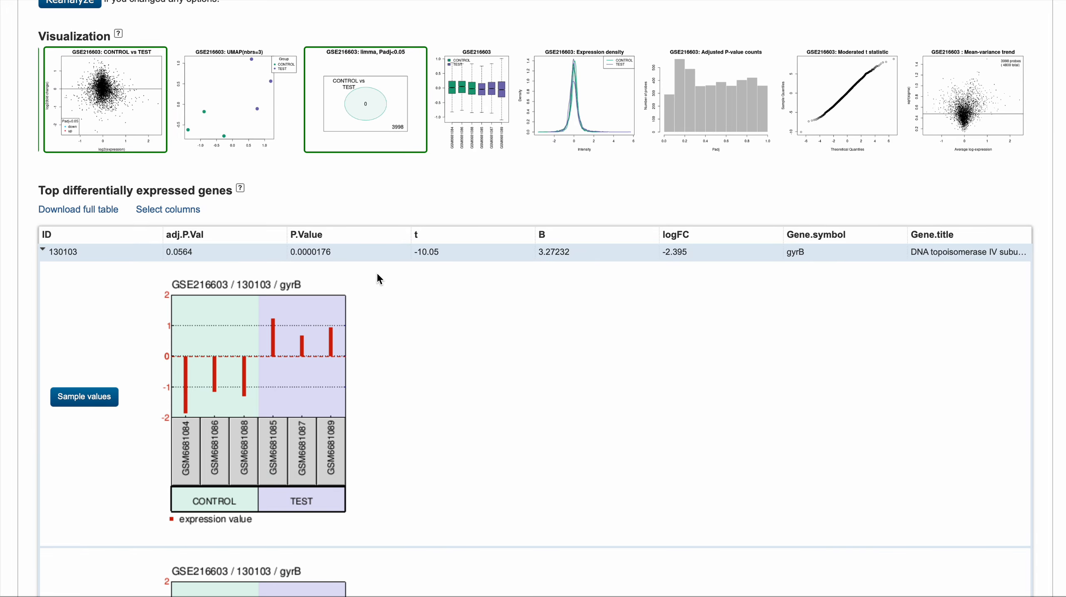
pyautogui.scroll(3, 377, 276)
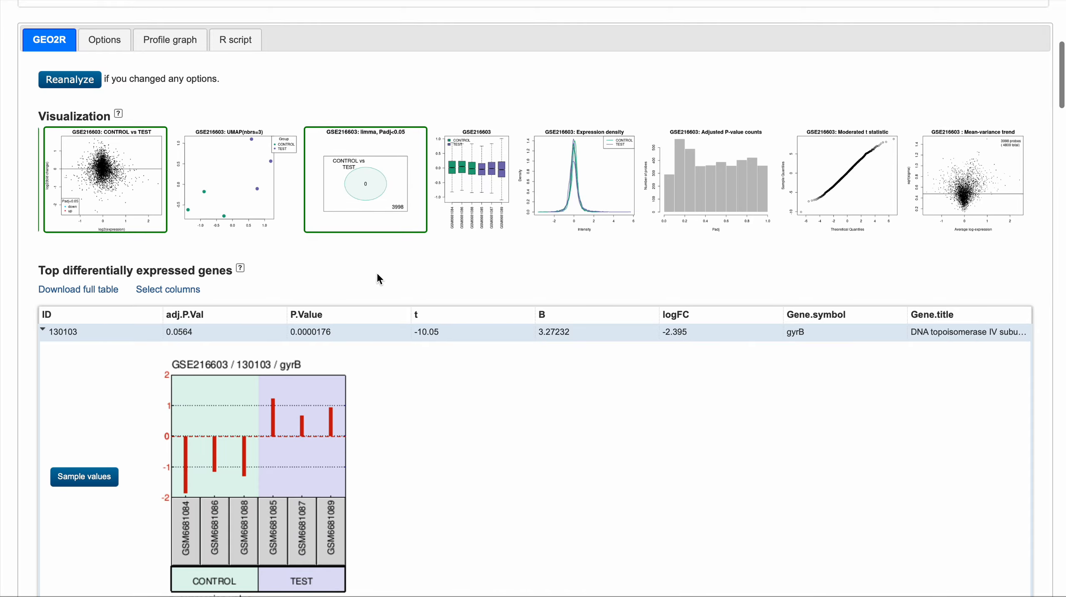
pyautogui.scroll(1, 378, 277)
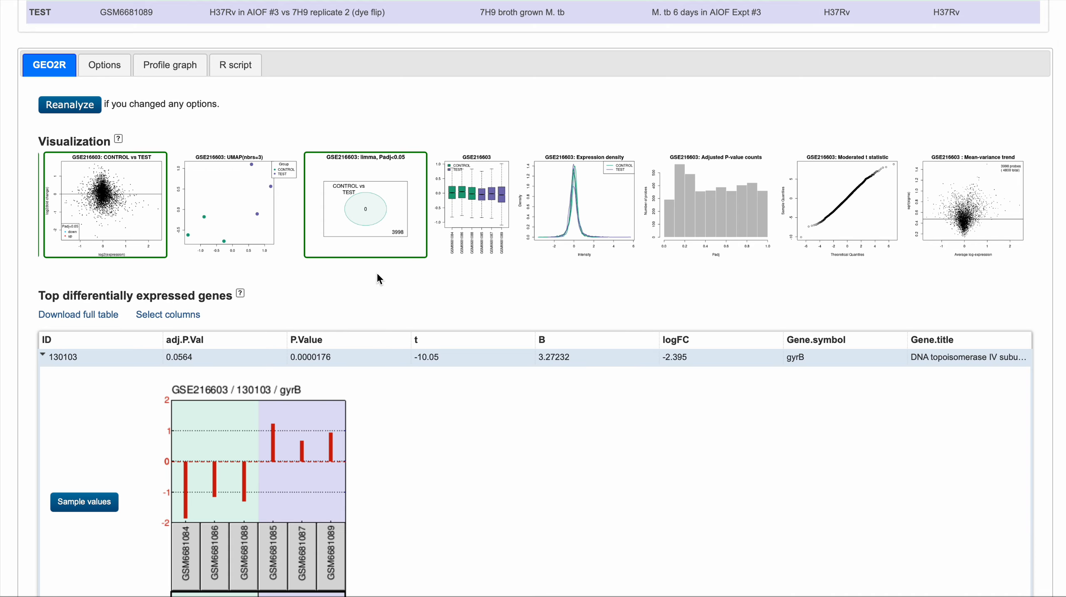
pyautogui.scroll(4, 378, 277)
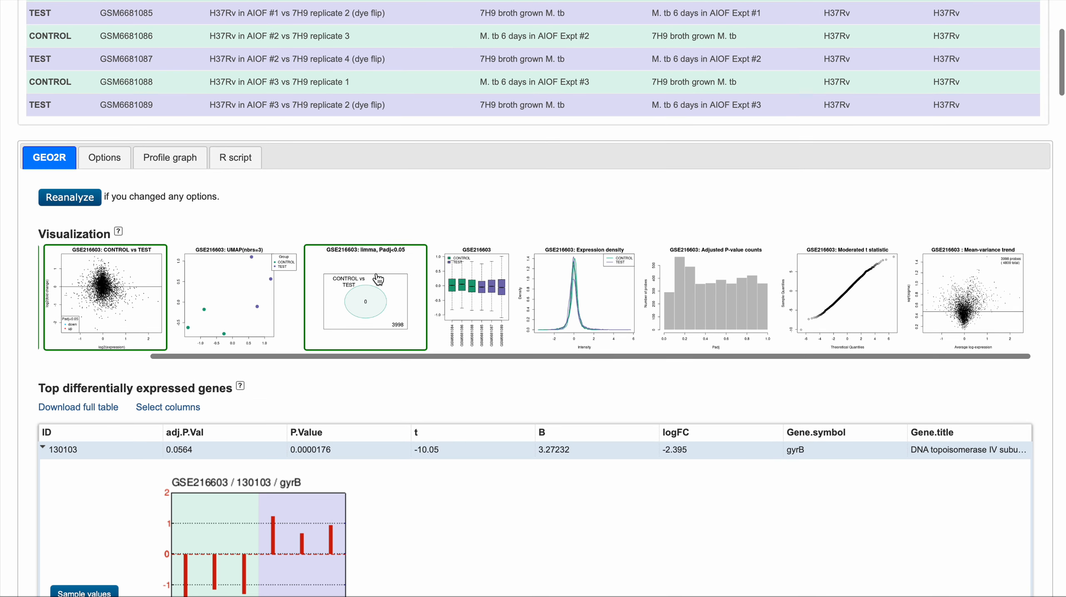
pyautogui.scroll(8, 378, 279)
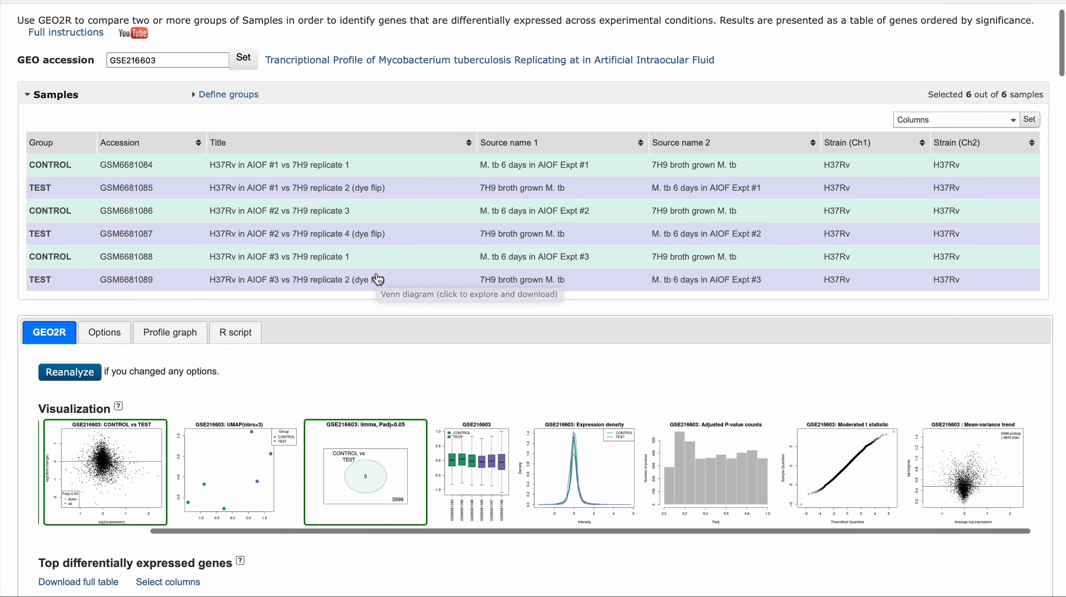
pyautogui.scroll(-4, 378, 279)
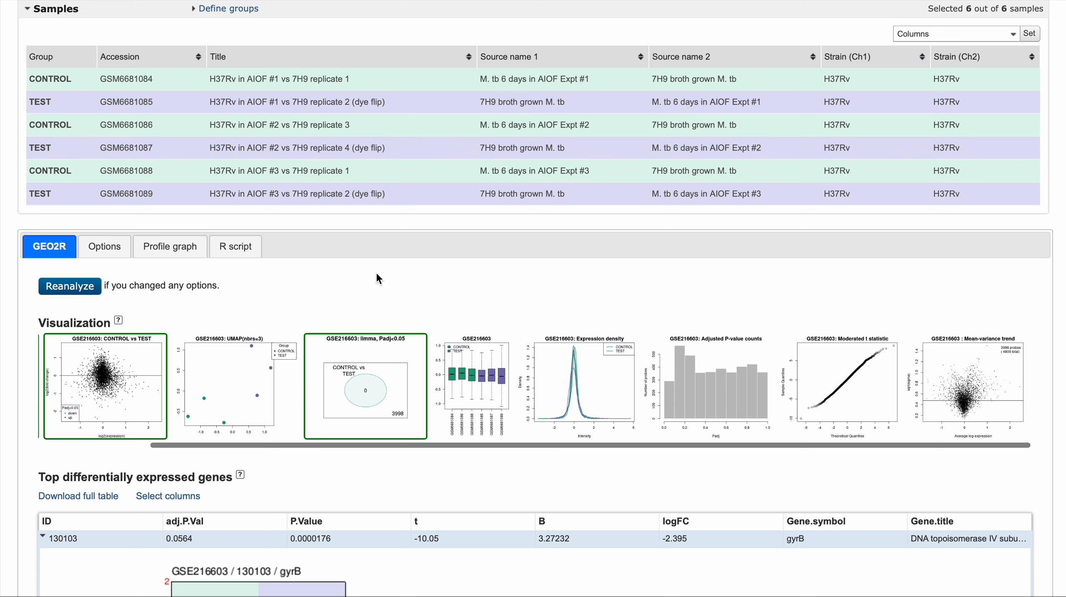
pyautogui.scroll(-3, 377, 274)
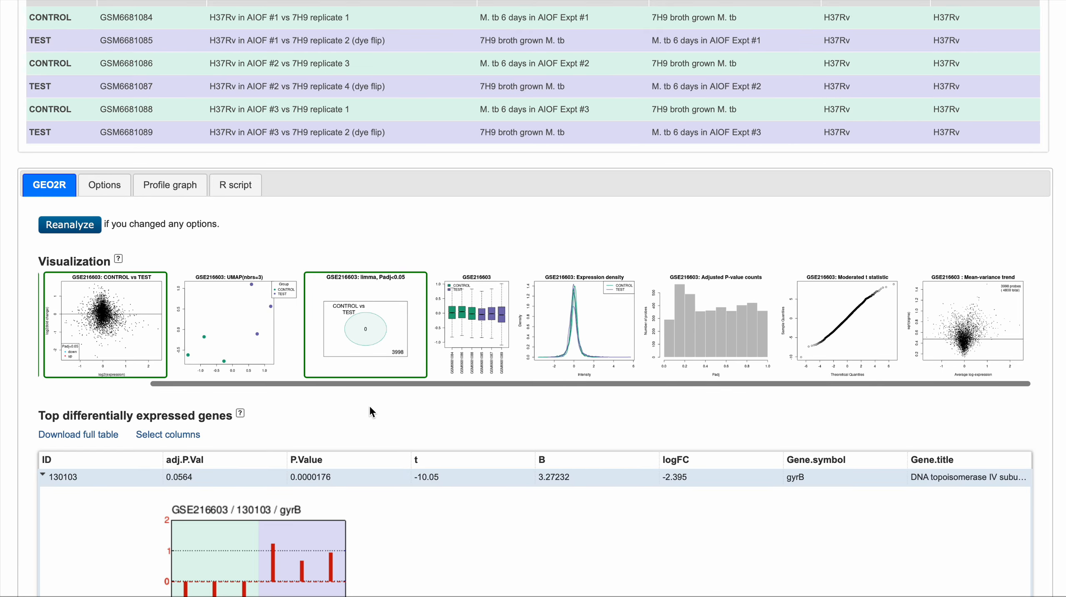
pyautogui.scroll(-1, 370, 400)
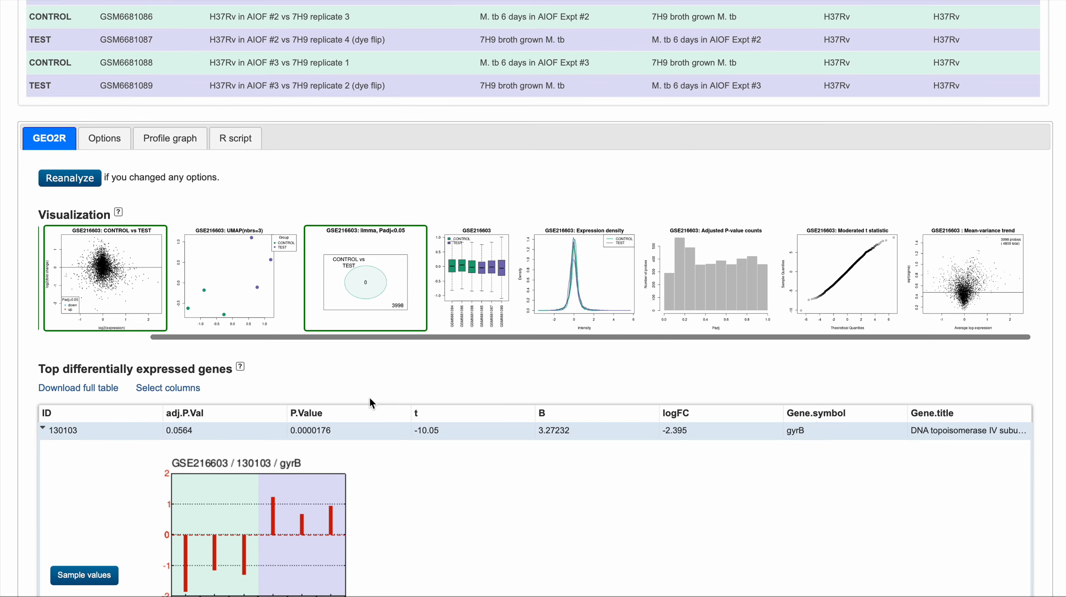
pyautogui.scroll(5, 436, 352)
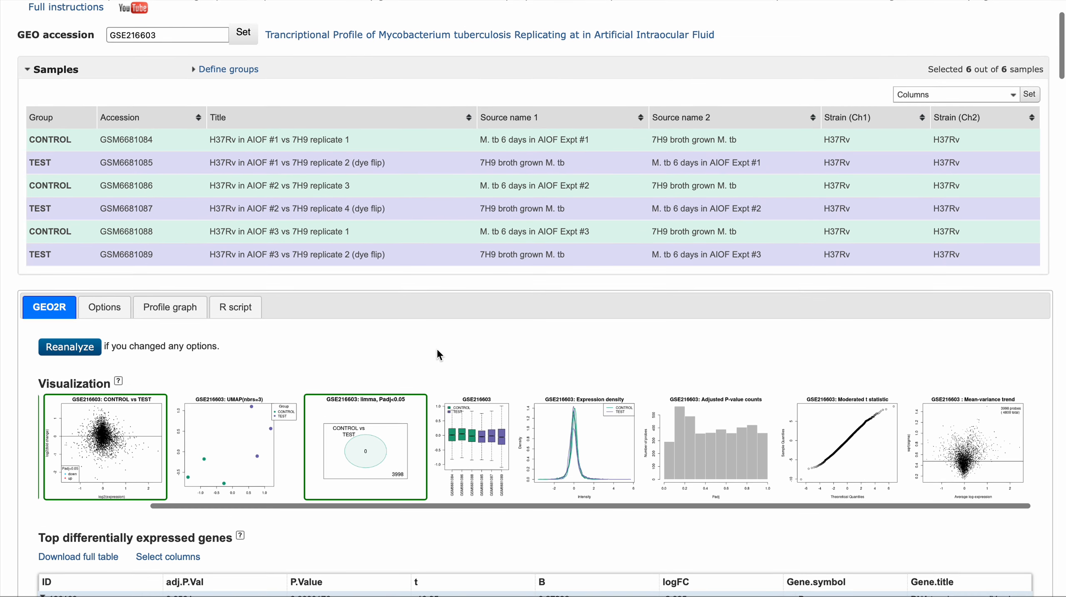
pyautogui.scroll(1, 437, 351)
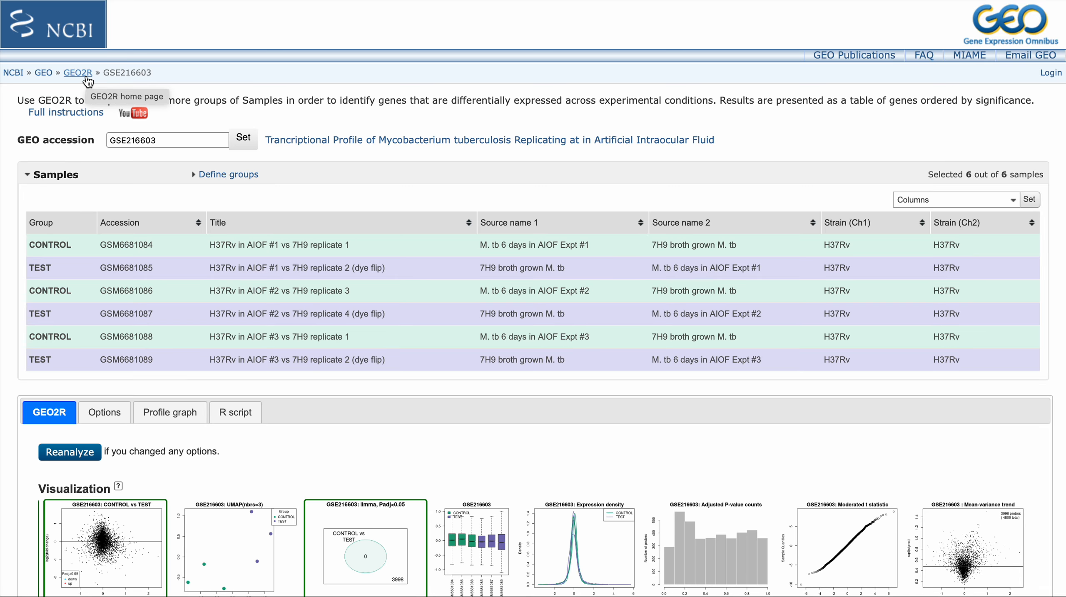
pyautogui.scroll(-6, 88, 81)
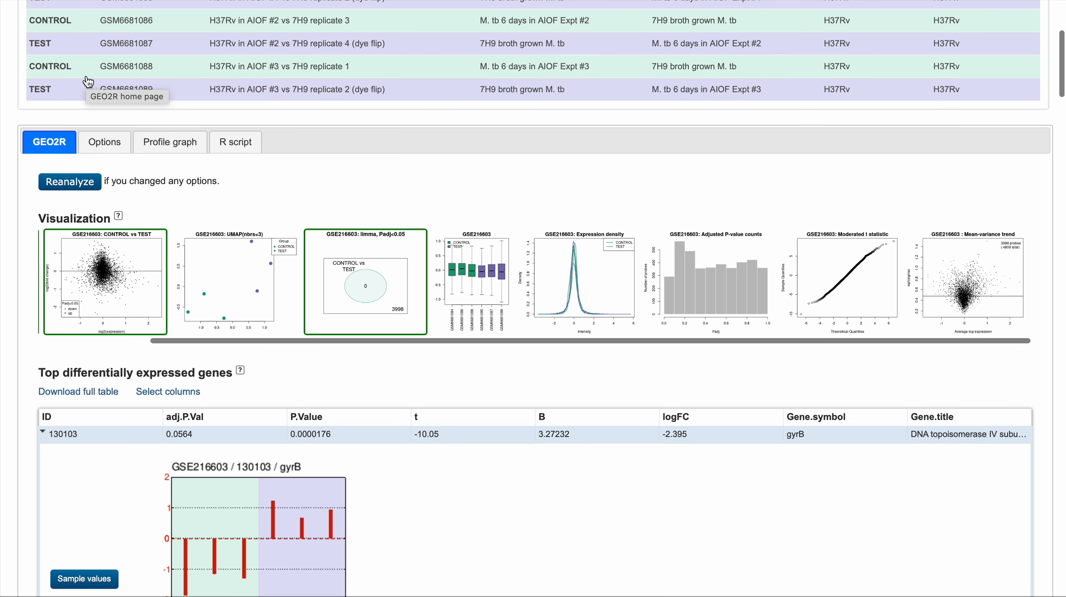
pyautogui.scroll(10, 281, 142)
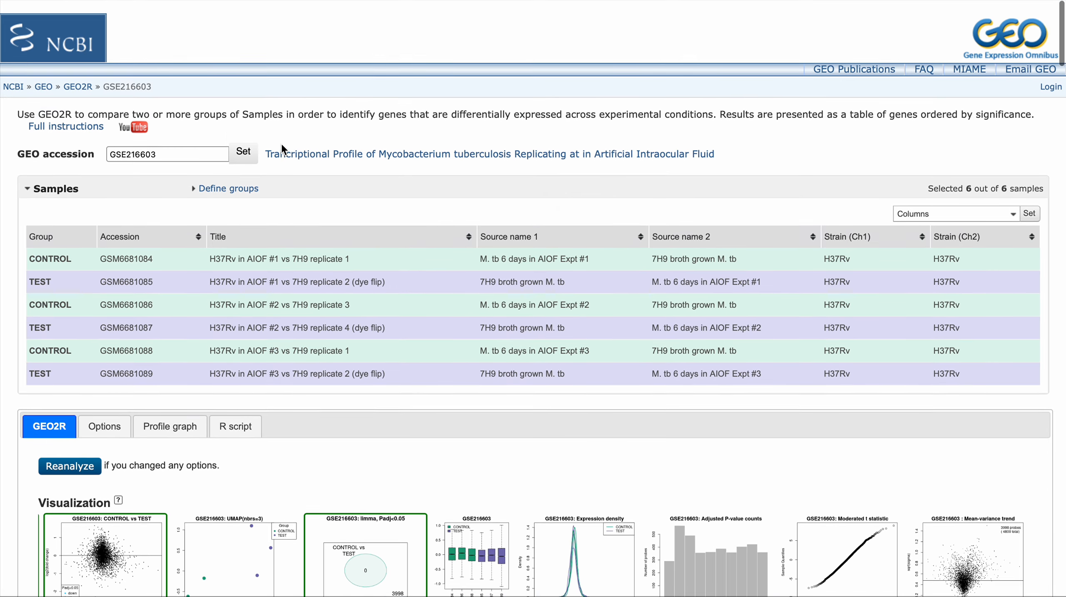
# Bring the volcano plot back into the visualization strip and look over the plots and sample list again.
pyautogui.scroll(-8, 280, 142)
pyautogui.scroll(-1, 282, 146)
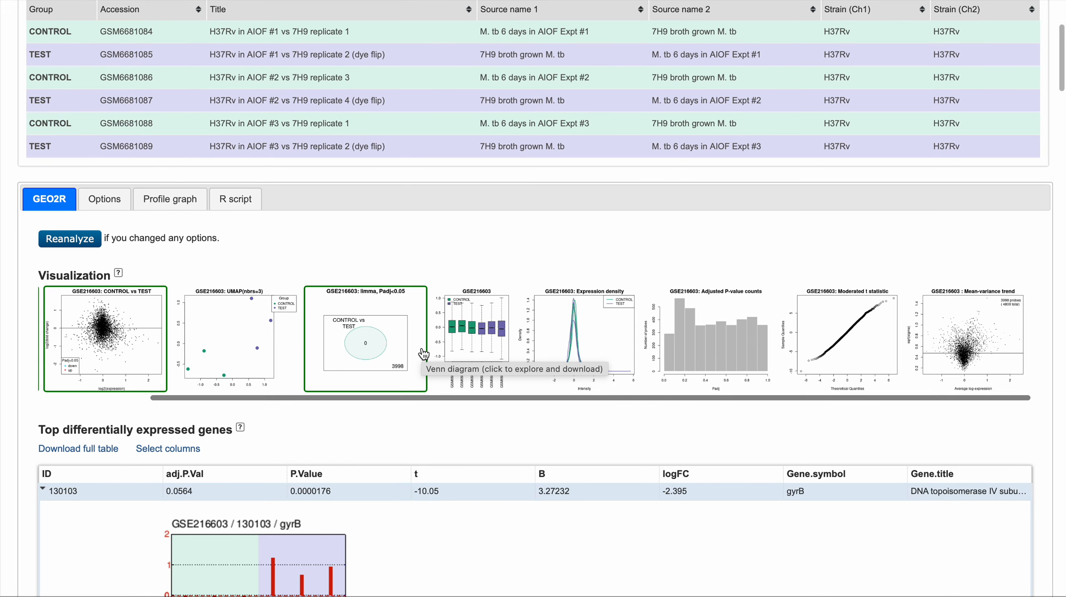
pyautogui.hscroll(-3, 423, 355)
pyautogui.scroll(-3, 384, 431)
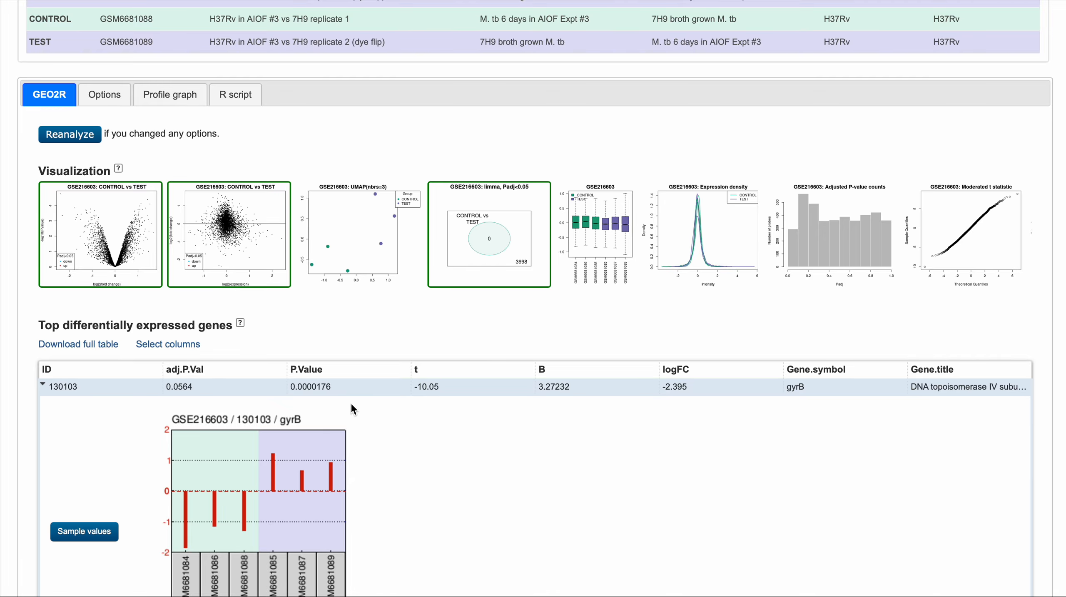
pyautogui.scroll(5, 342, 206)
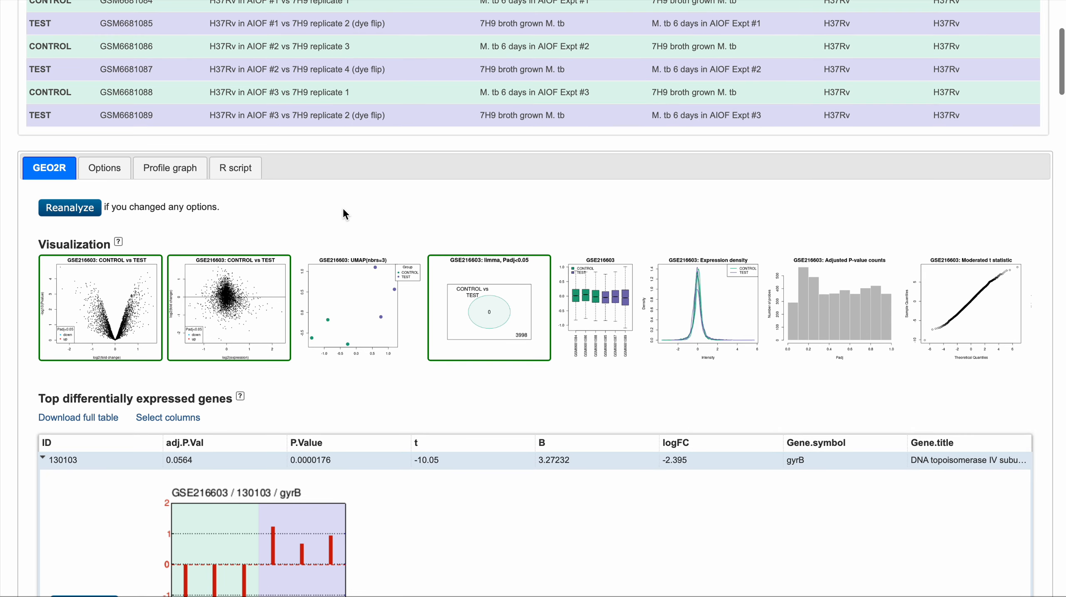
pyautogui.scroll(1, 342, 206)
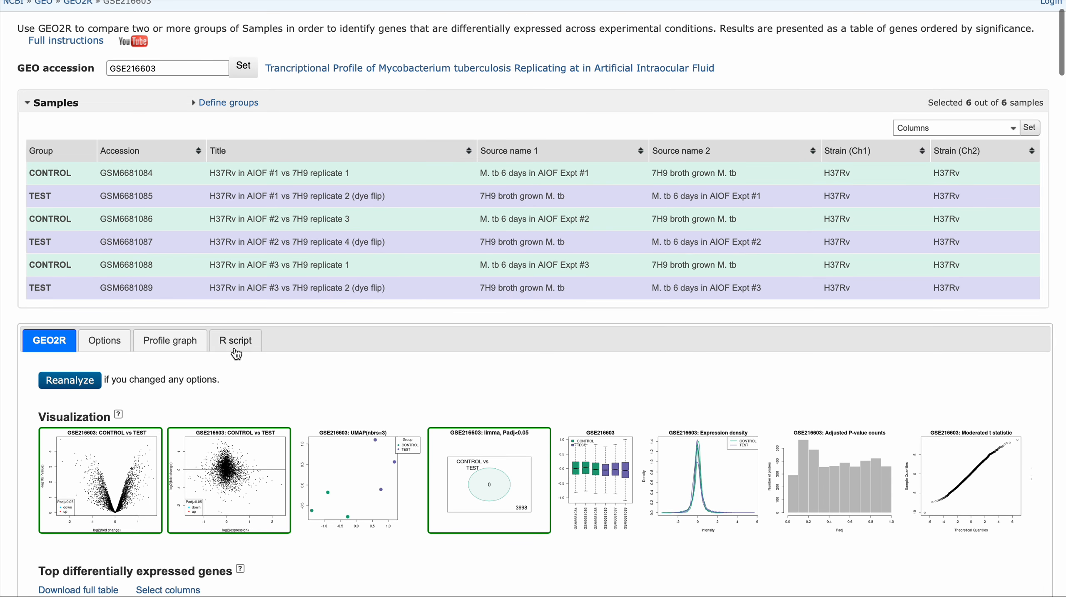
pyautogui.scroll(2, 455, 379)
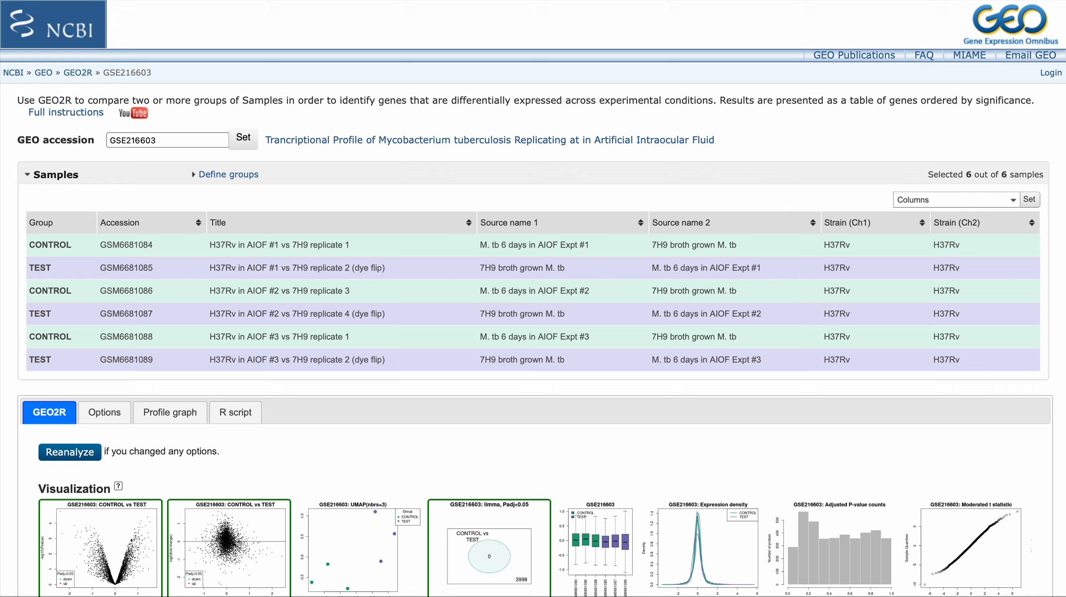
# Open Google in a new browser tab and search for "GO".
pyautogui.press('super+t')
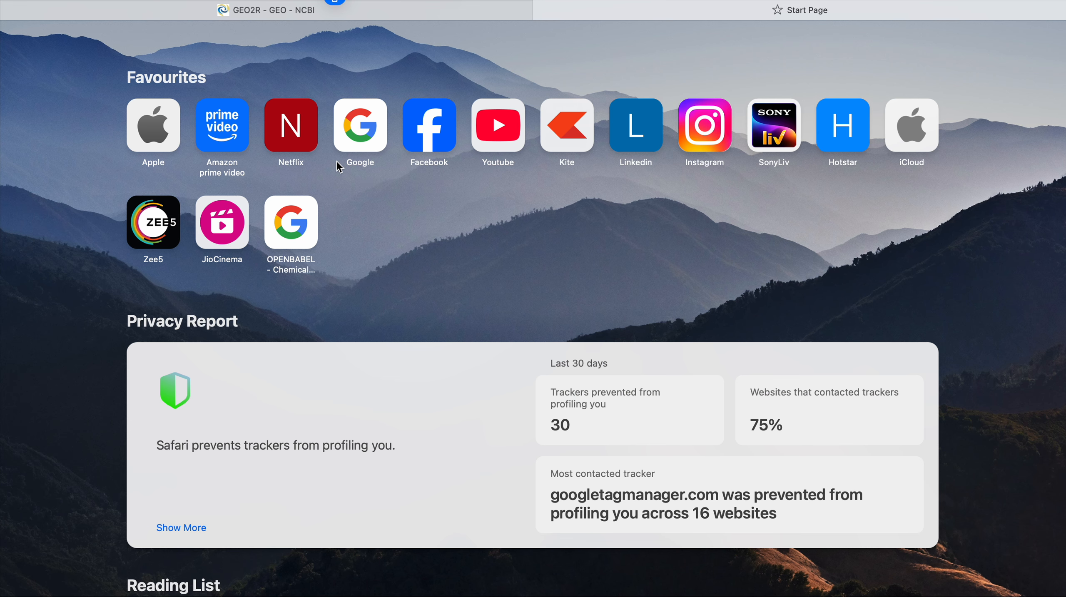
pyautogui.click(358, 151)
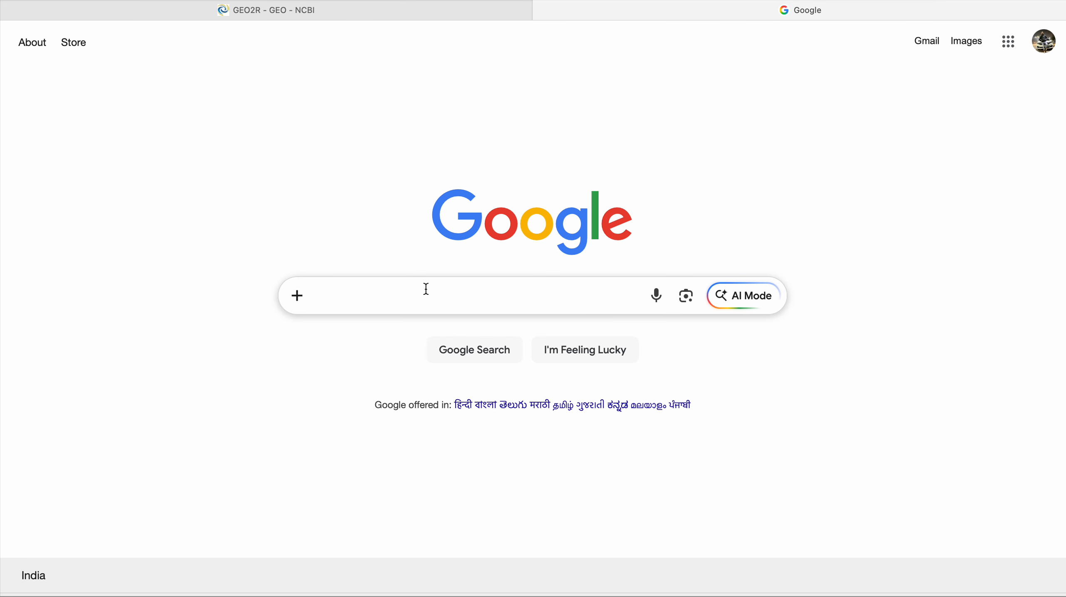
pyautogui.click(426, 288)
pyautogui.press('capslock')
pyautogui.write('GO')
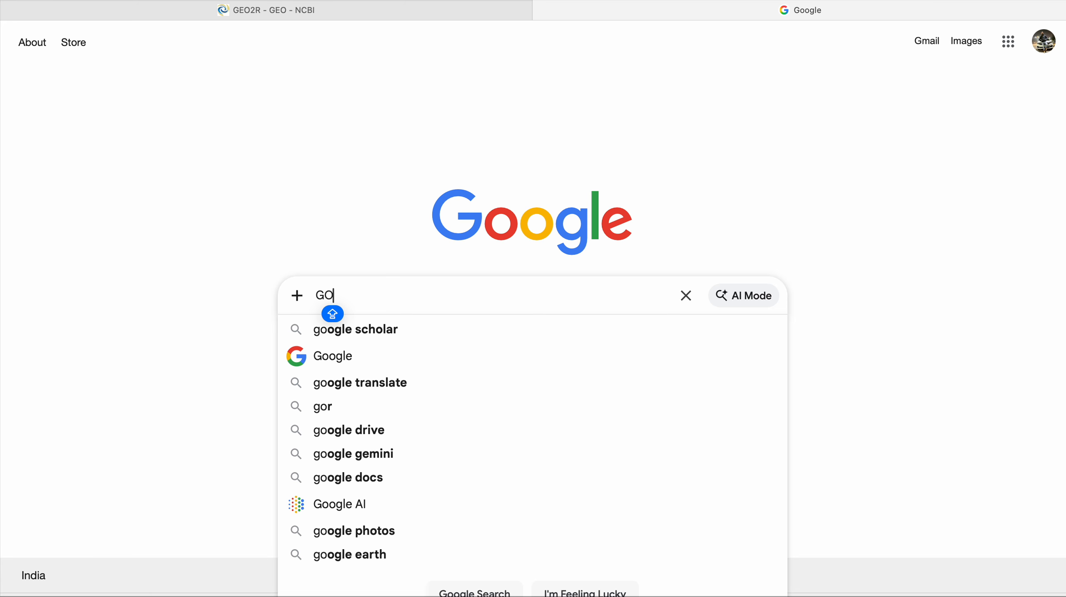
pyautogui.press('Return')
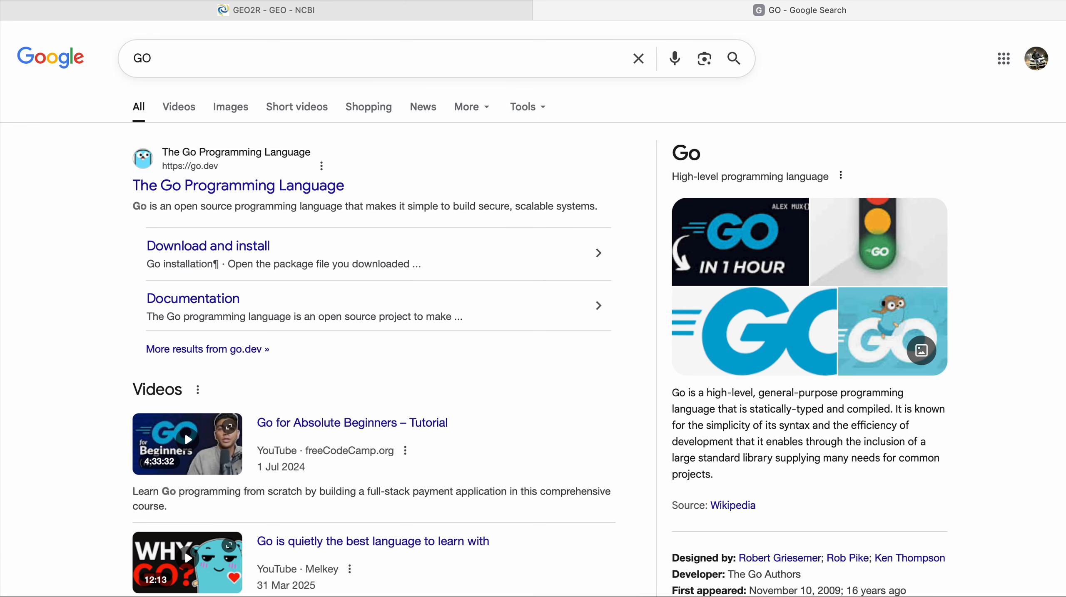
# Change the Google search to "gene ontology" and open the Gene Ontology Resource website from the results.
pyautogui.click(157, 56)
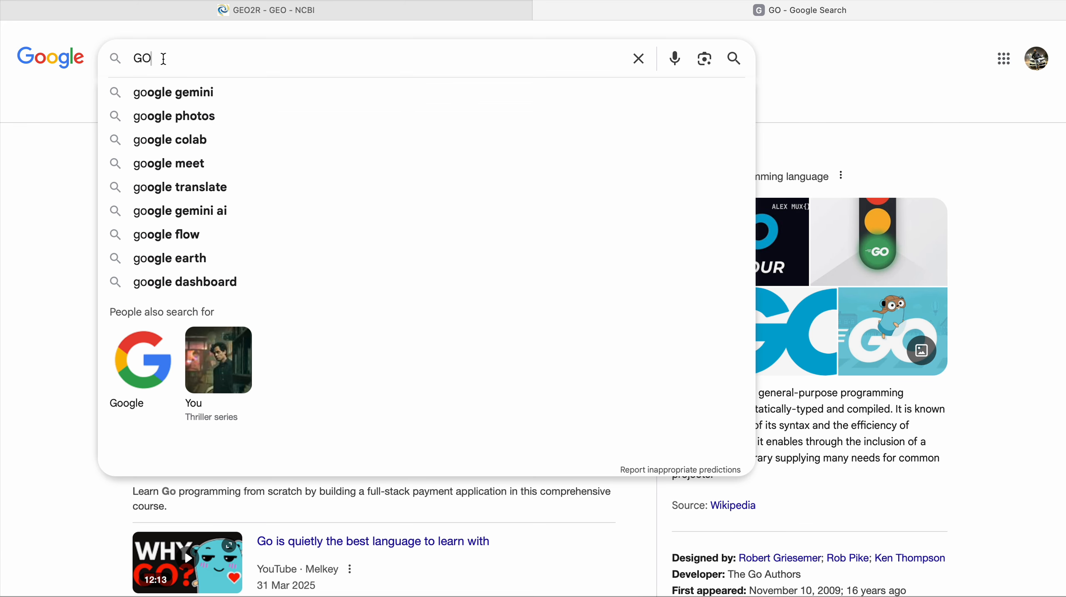
pyautogui.press('BackSpace')
pyautogui.write('ENE')
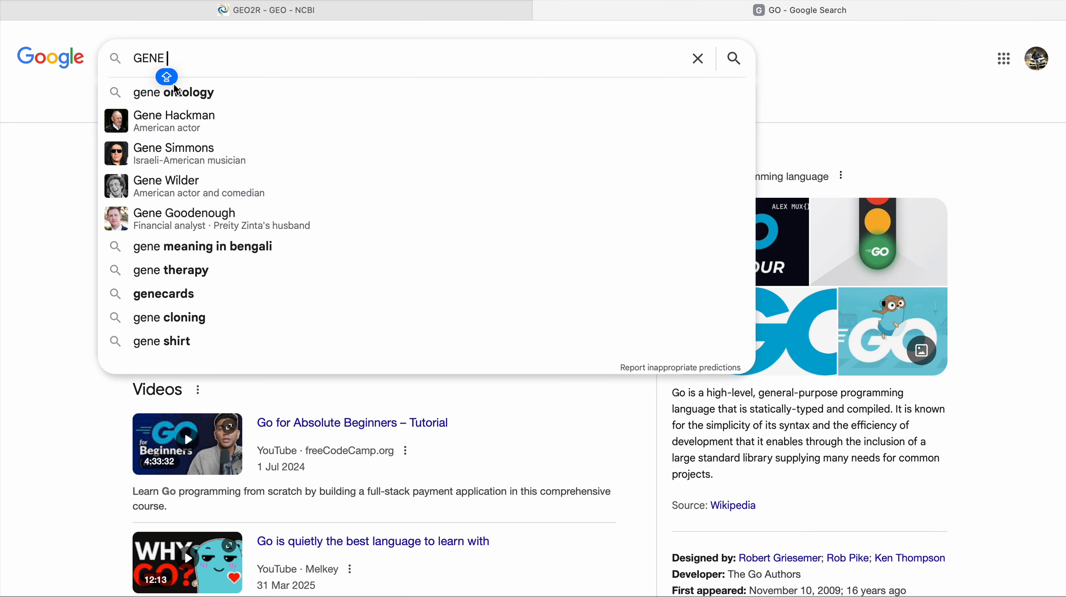
pyautogui.click(188, 94)
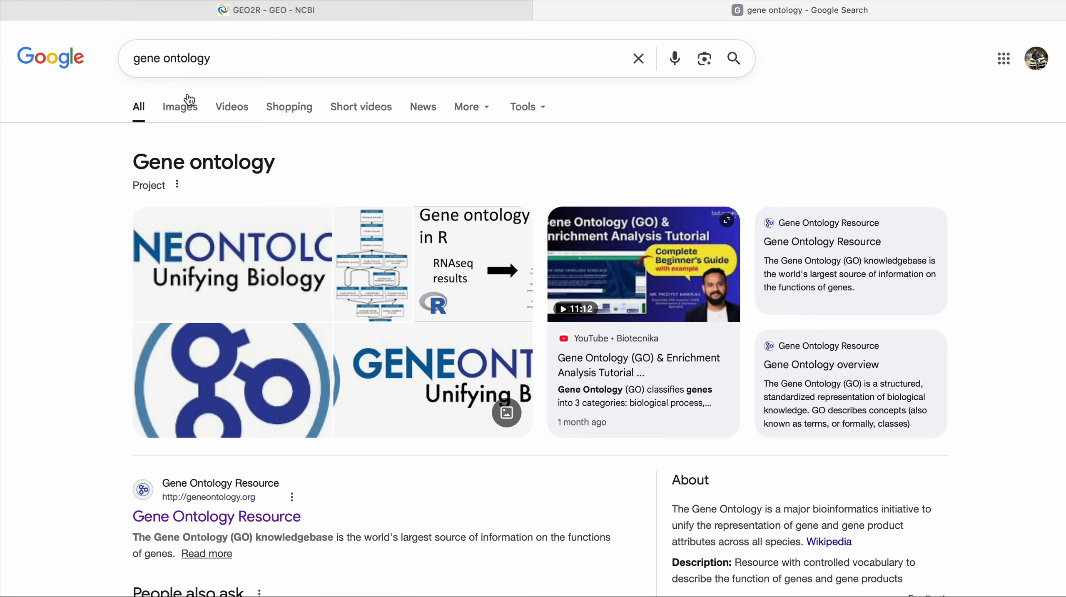
pyautogui.scroll(-5, 272, 313)
pyautogui.click(269, 302)
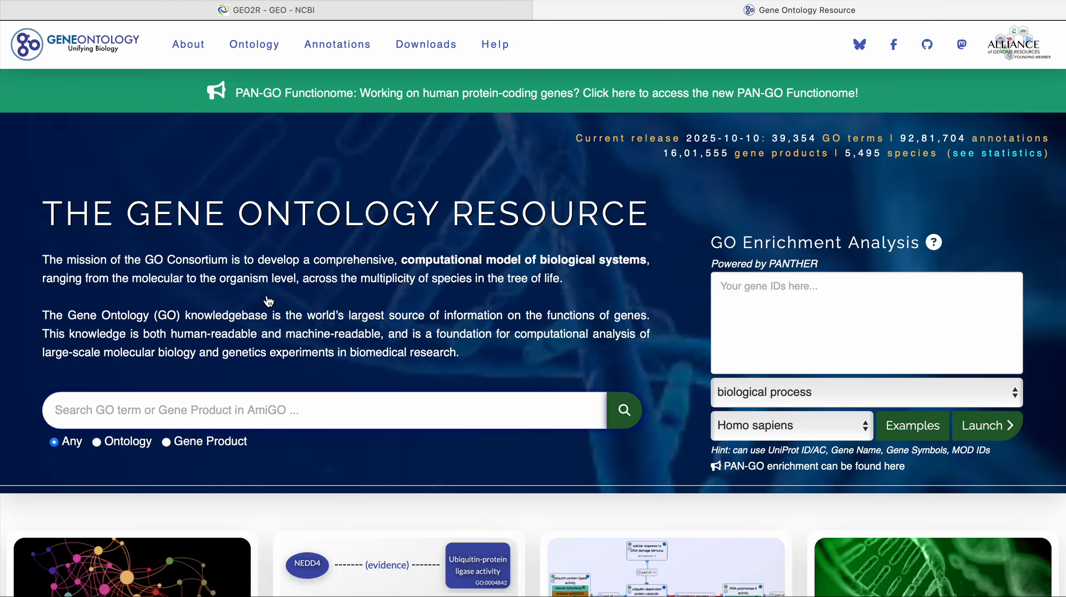
# Look over the Gene Ontology home page, including the GO Enrichment Analysis form and the AmiGO search field.
pyautogui.scroll(-3, 269, 302)
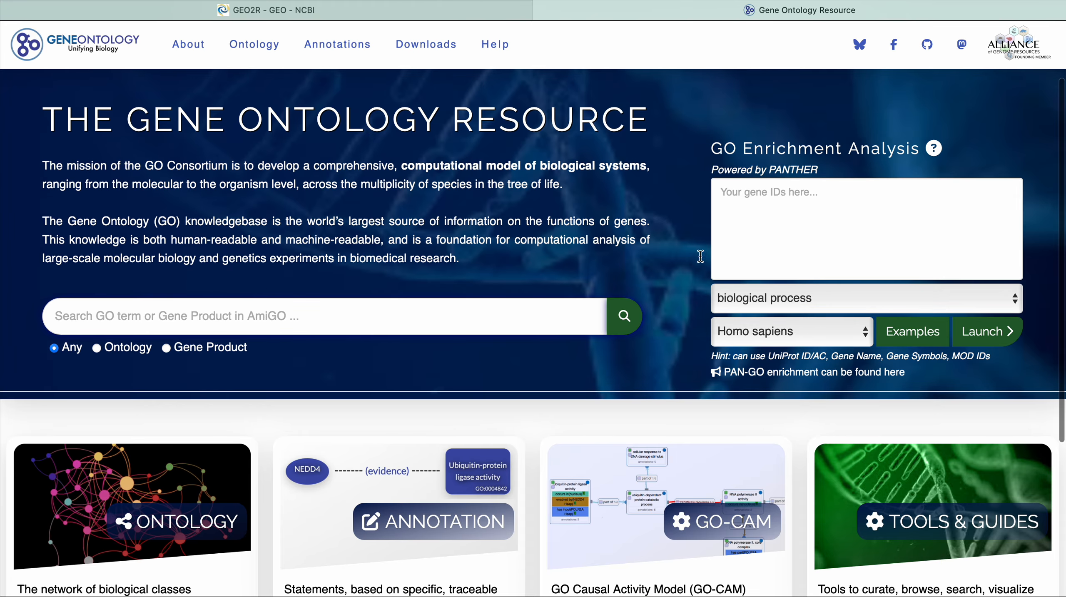
pyautogui.scroll(3, 700, 256)
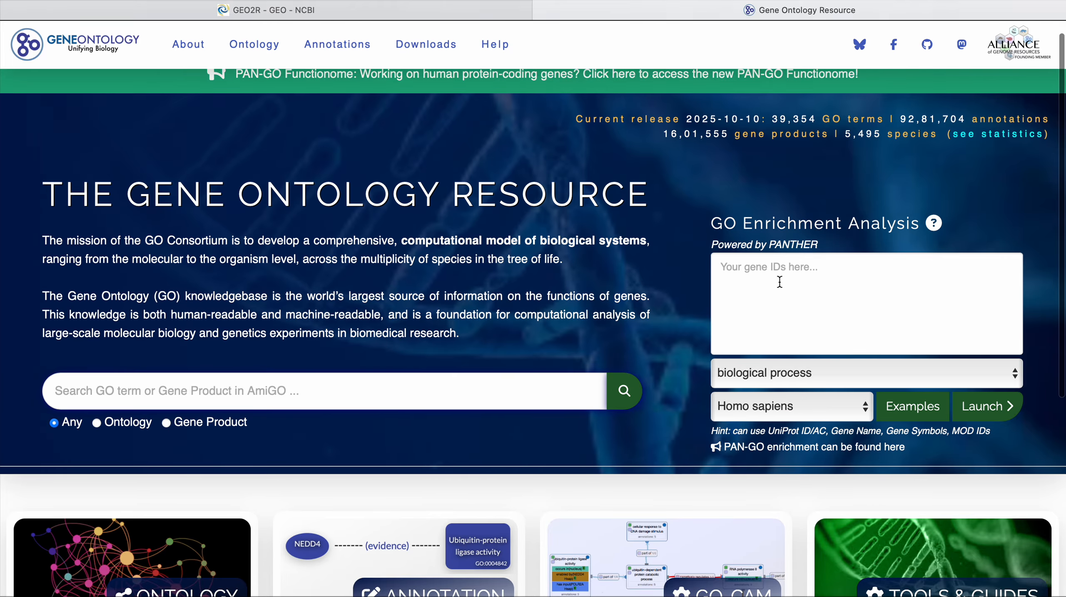
pyautogui.scroll(1, 779, 282)
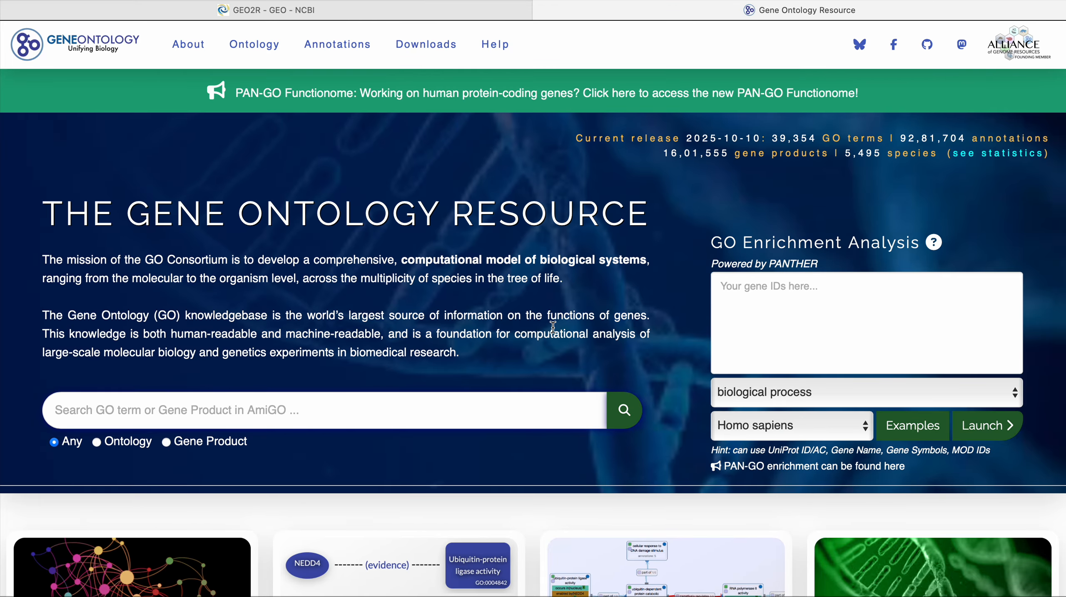
pyautogui.click(265, 421)
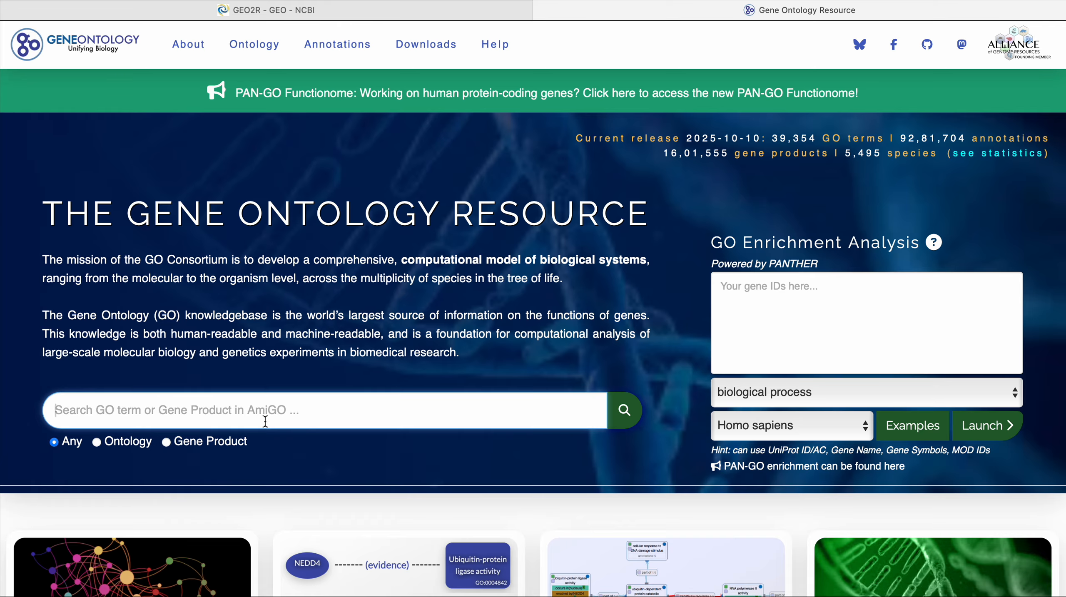
pyautogui.press('capslock')
# Open the About the GO page and look through its mission statement and background.
pyautogui.click(190, 55)
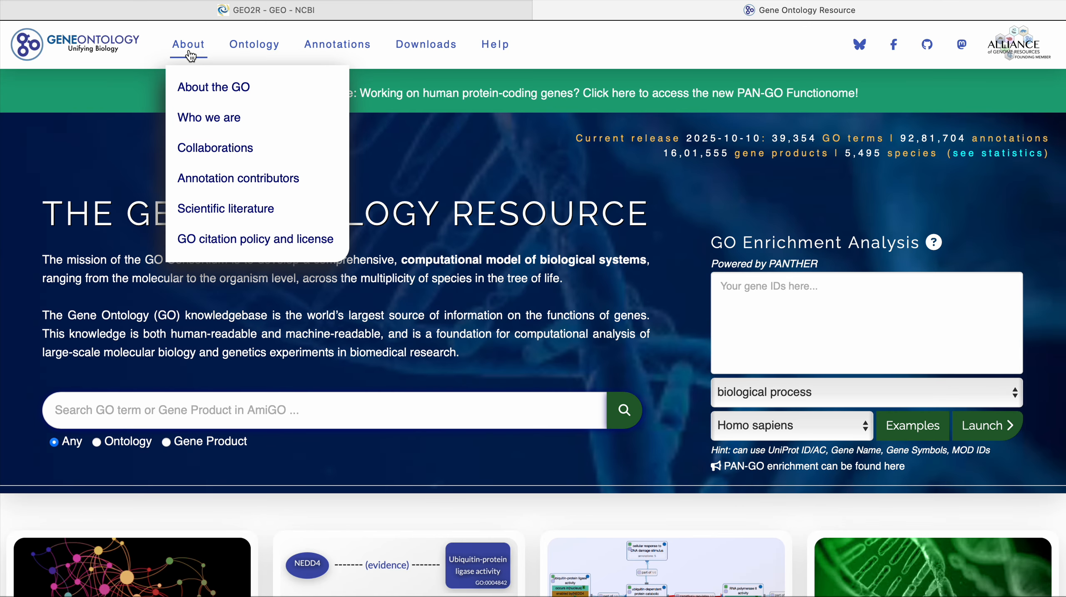
pyautogui.click(245, 98)
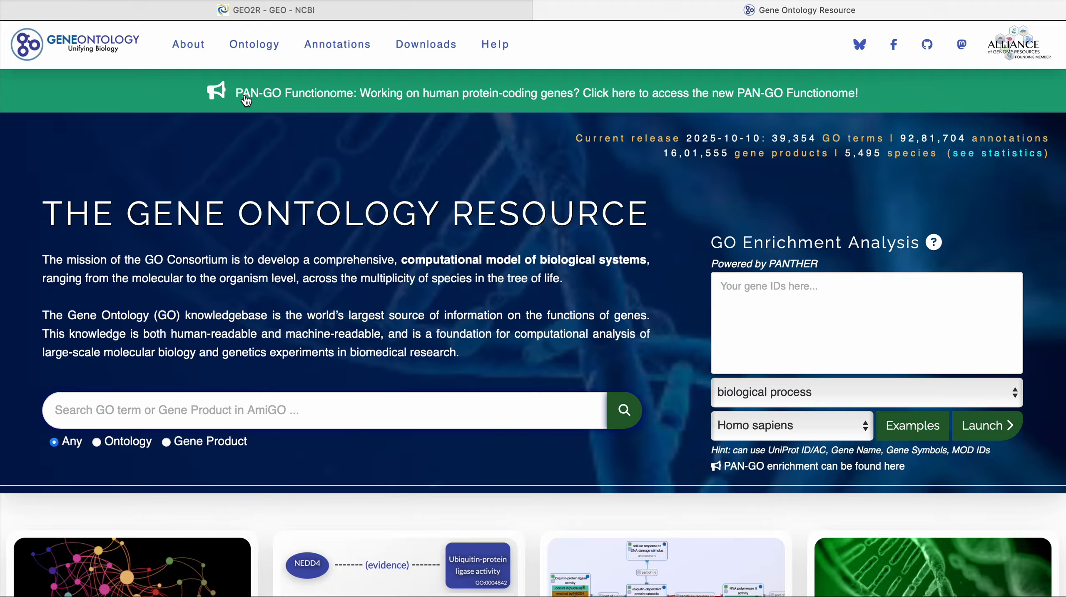
pyautogui.scroll(-3, 329, 300)
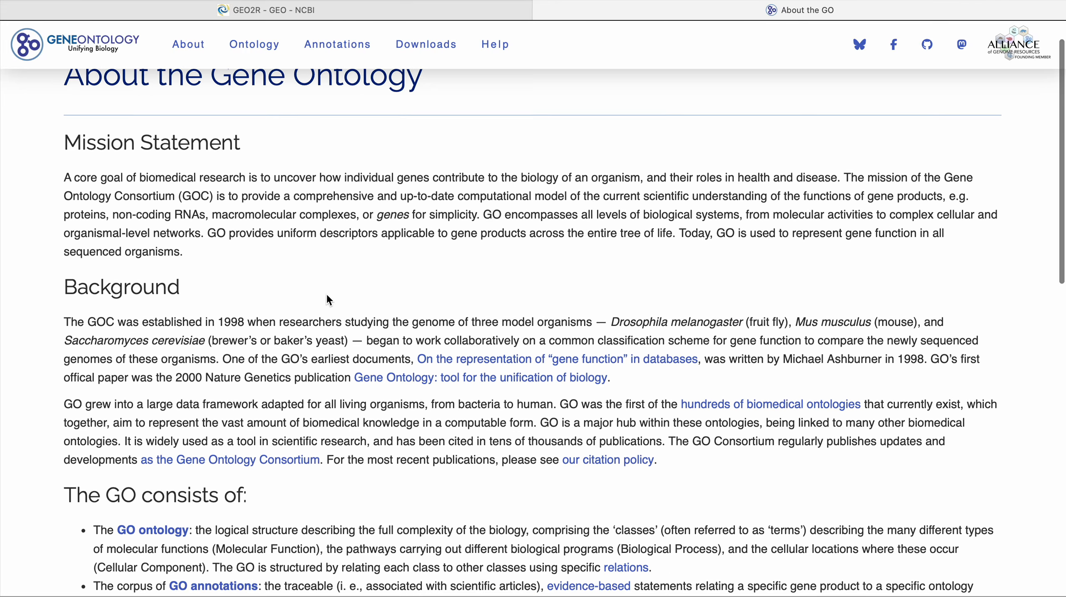
pyautogui.scroll(-3, 329, 300)
pyautogui.scroll(3, 329, 300)
pyautogui.scroll(-1, 326, 294)
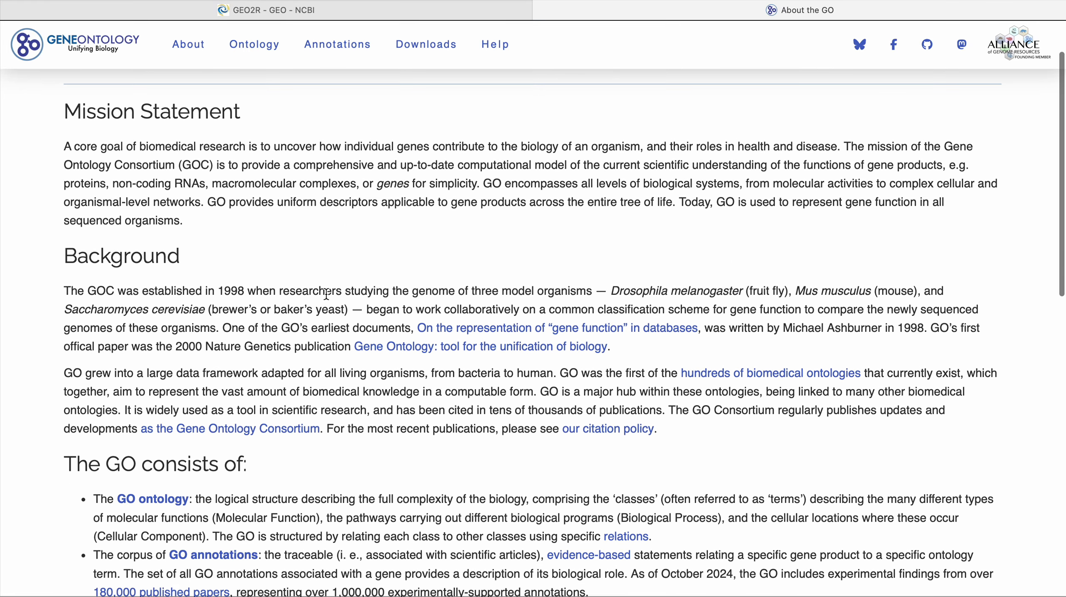
# Highlight the GO ontology definition, followed by its terms Molecular Function, Biological Process and Cellular Component one after another.
pyautogui.scroll(-5, 326, 294)
pyautogui.click(197, 314)
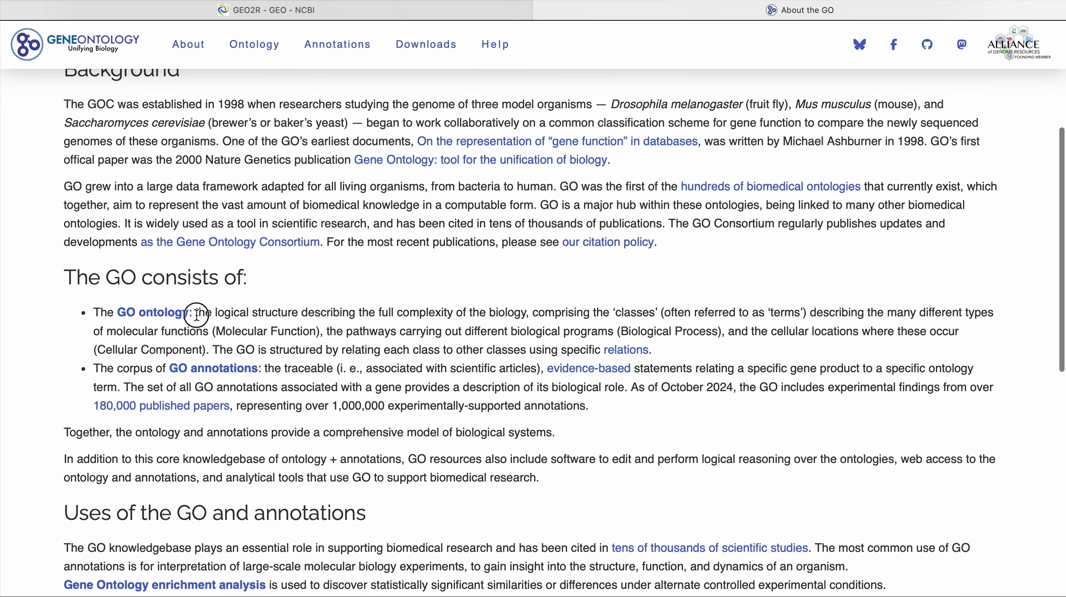
pyautogui.moveTo(196, 315); pyautogui.dragTo(671, 349)
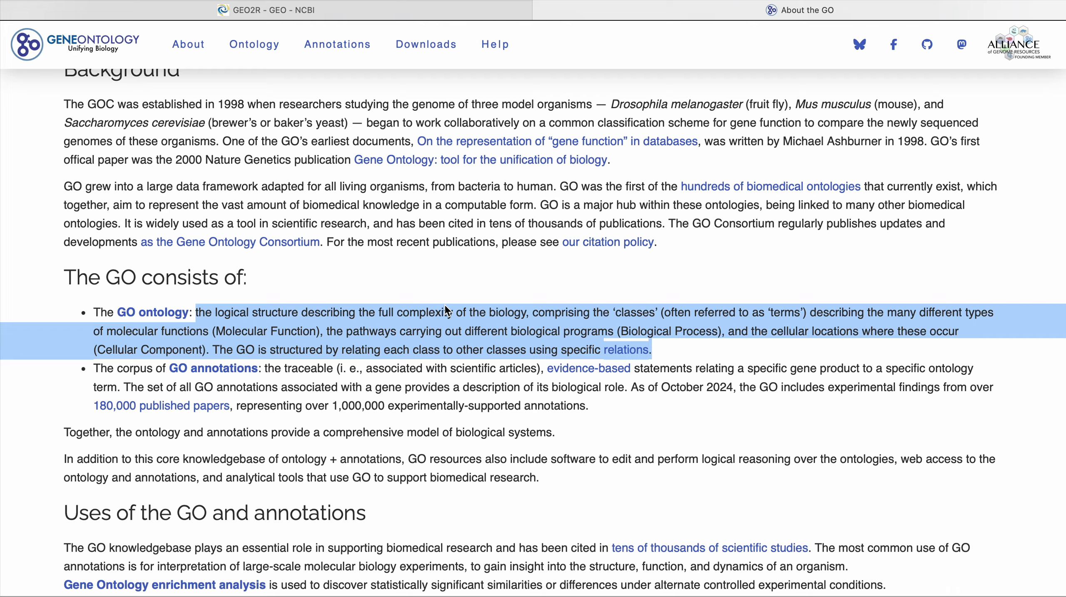
pyautogui.click(286, 346)
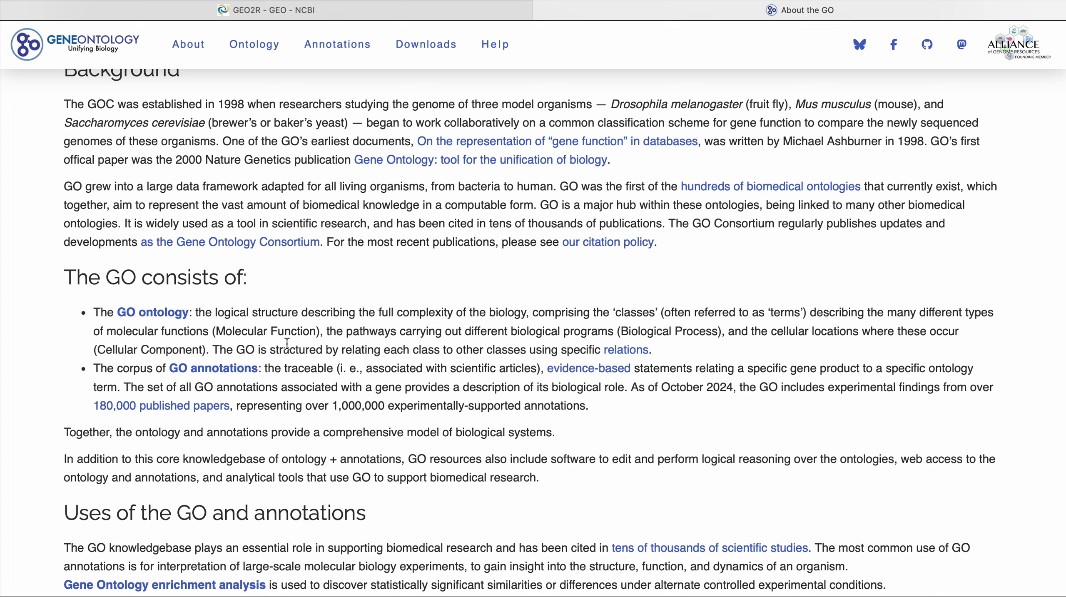
pyautogui.moveTo(216, 333); pyautogui.dragTo(316, 336)
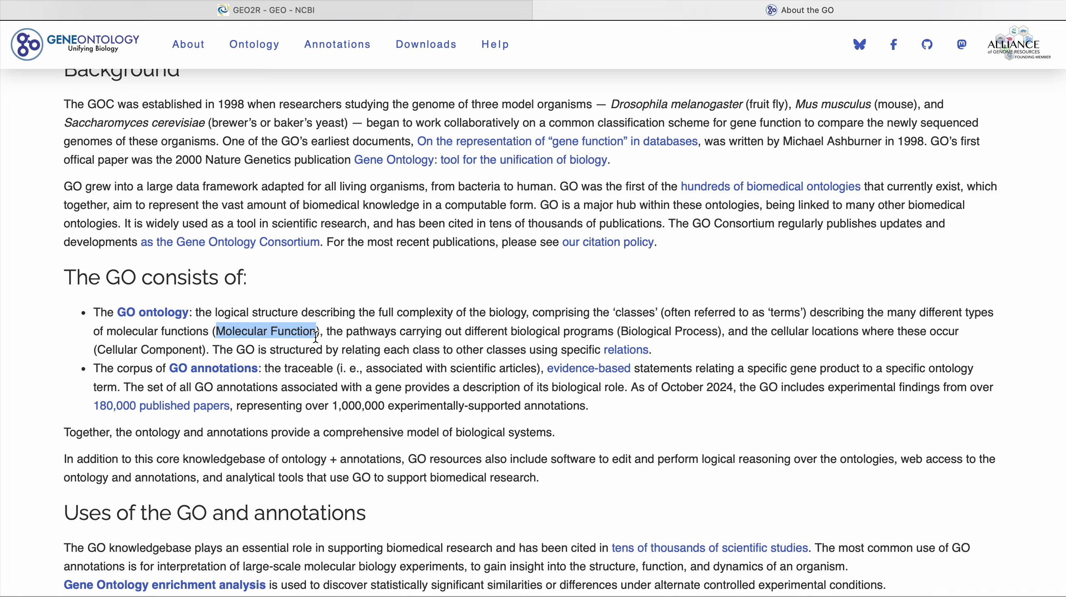
pyautogui.moveTo(621, 331); pyautogui.dragTo(718, 333)
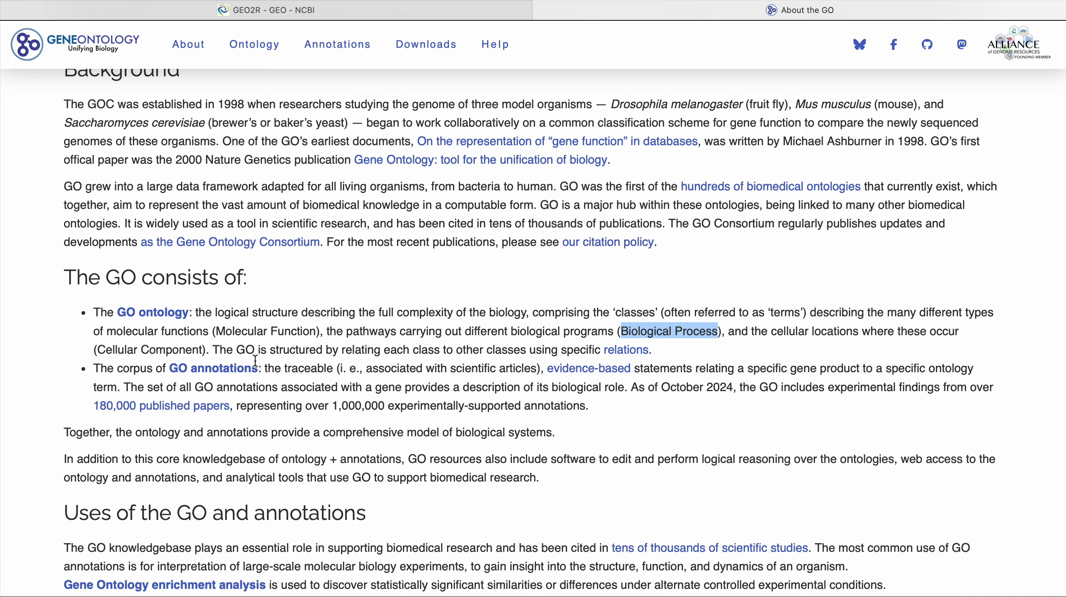
pyautogui.moveTo(98, 351); pyautogui.dragTo(204, 354)
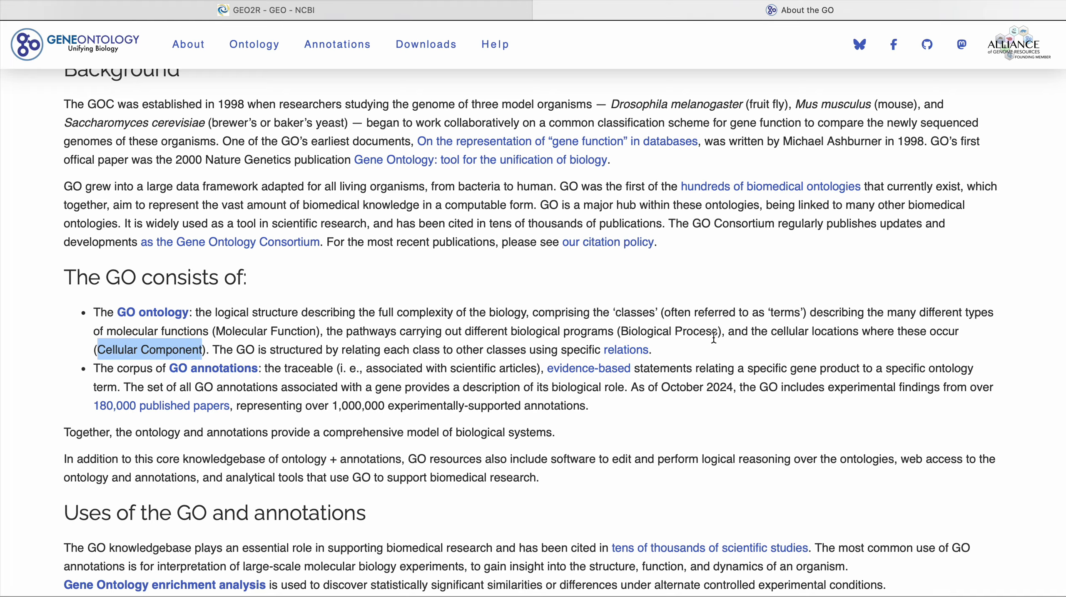
# Review the rest of the About the GO page, highlighting "Nature Genetics publication" in the Background section.
pyautogui.scroll(-5, 318, 241)
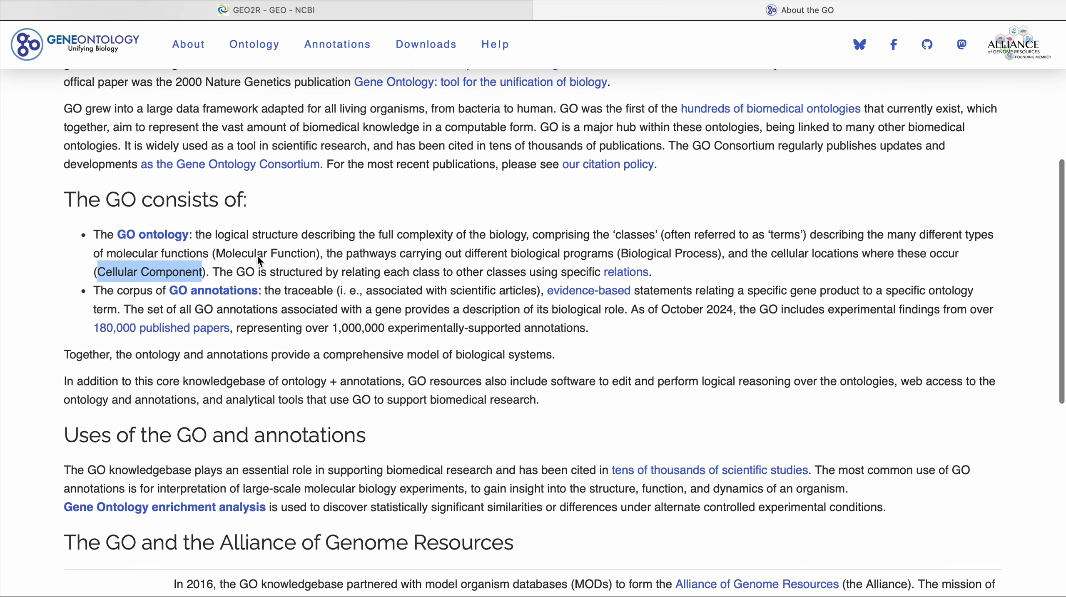
pyautogui.scroll(6, 256, 255)
pyautogui.scroll(2, 257, 256)
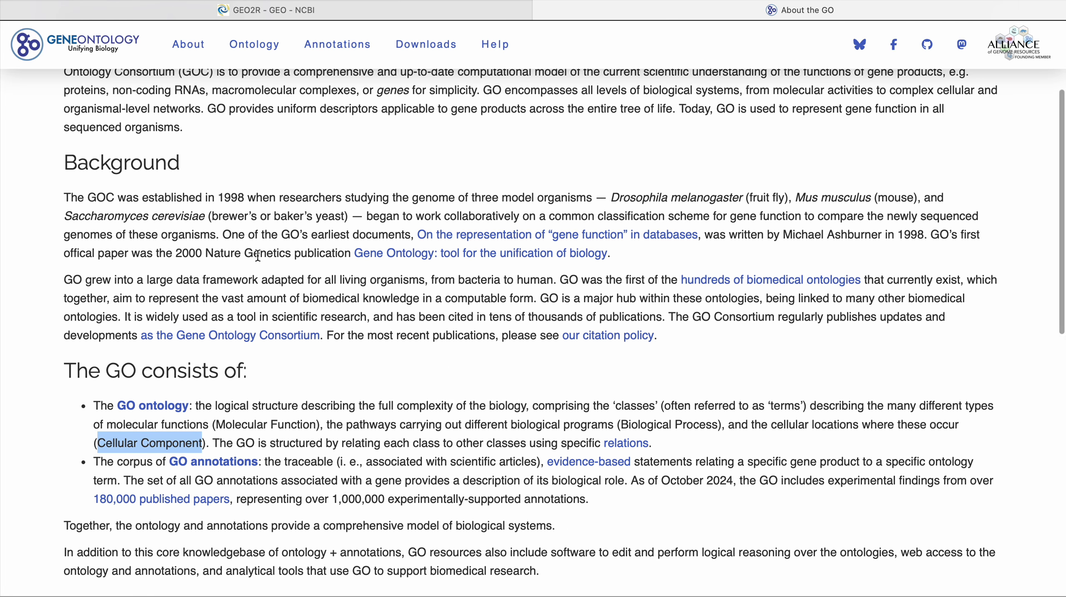
pyautogui.click(206, 254)
pyautogui.moveTo(206, 253); pyautogui.dragTo(351, 256)
pyautogui.scroll(-8, 492, 270)
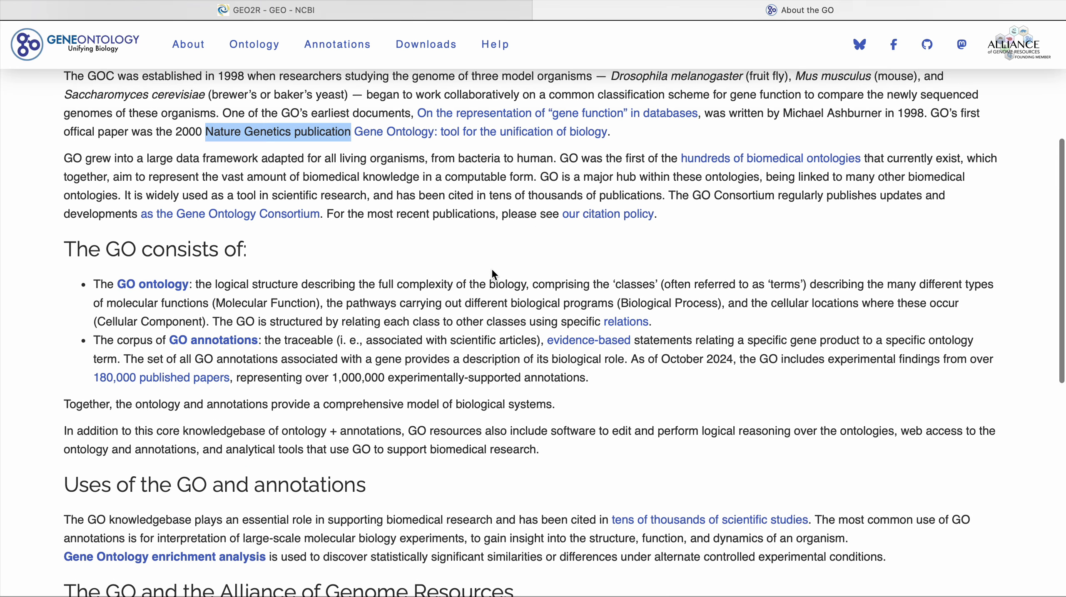
pyautogui.scroll(9, 492, 270)
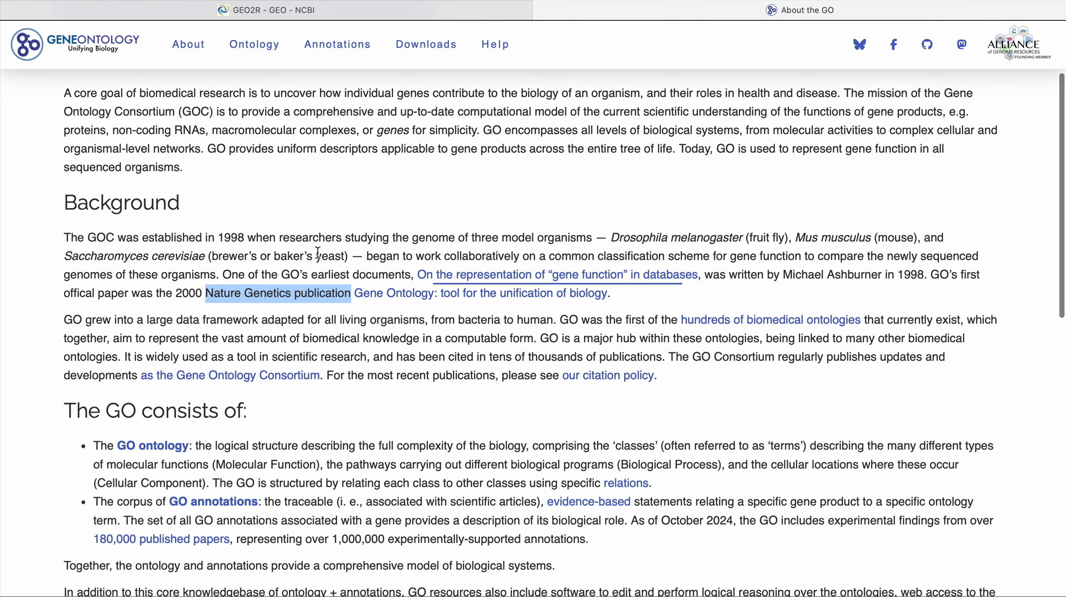
pyautogui.click(274, 275)
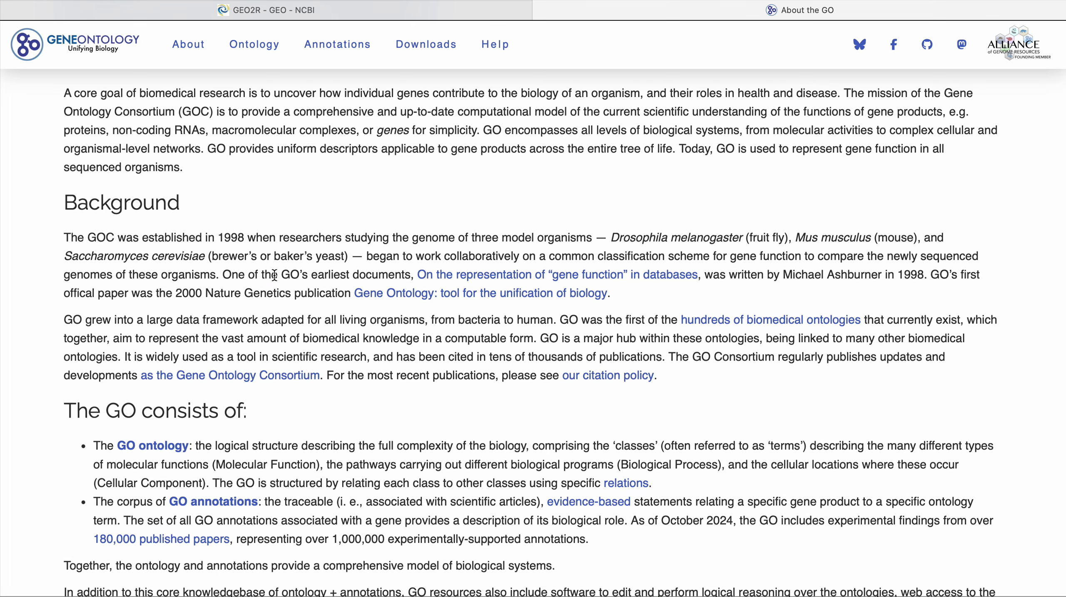
pyautogui.scroll(-8, 321, 359)
pyautogui.scroll(3, 323, 320)
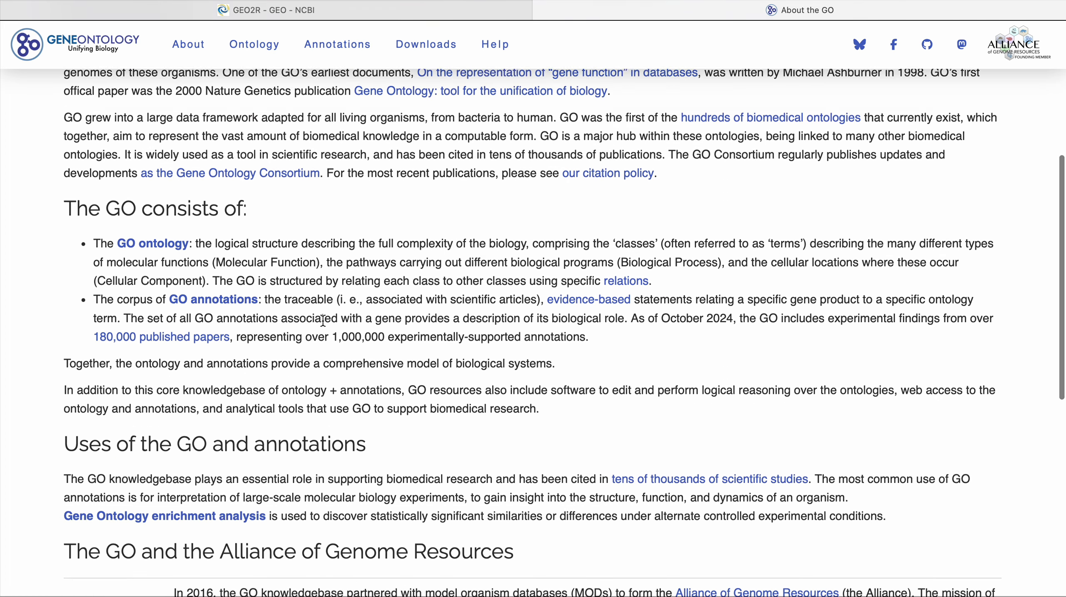
pyautogui.scroll(3, 323, 319)
# Open the Gene Ontology overview page and highlight the Molecular Function heading under GO aspects.
pyautogui.click(255, 46)
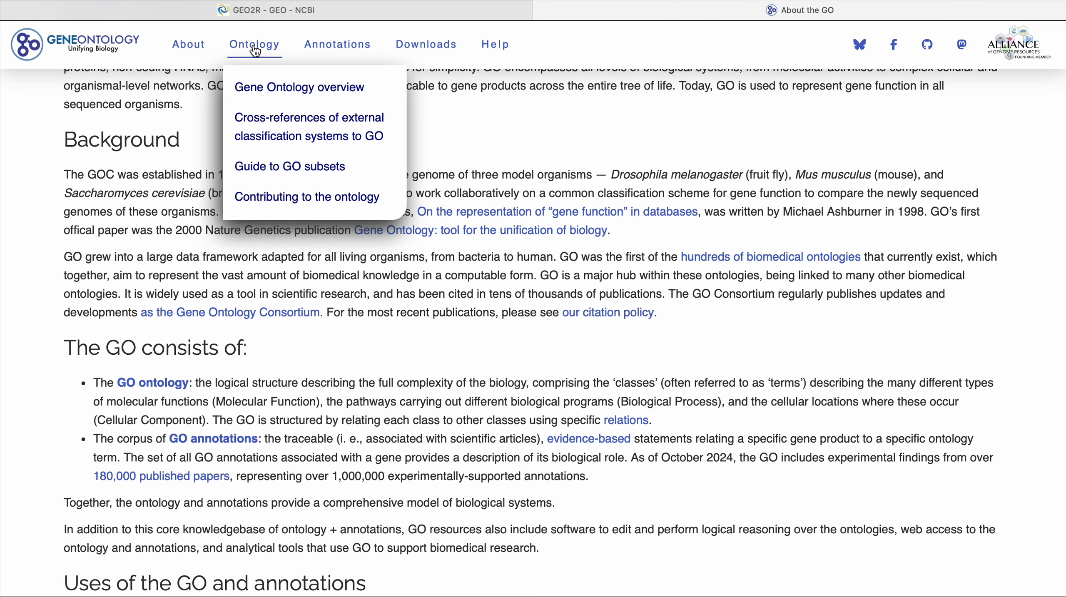
pyautogui.click(334, 91)
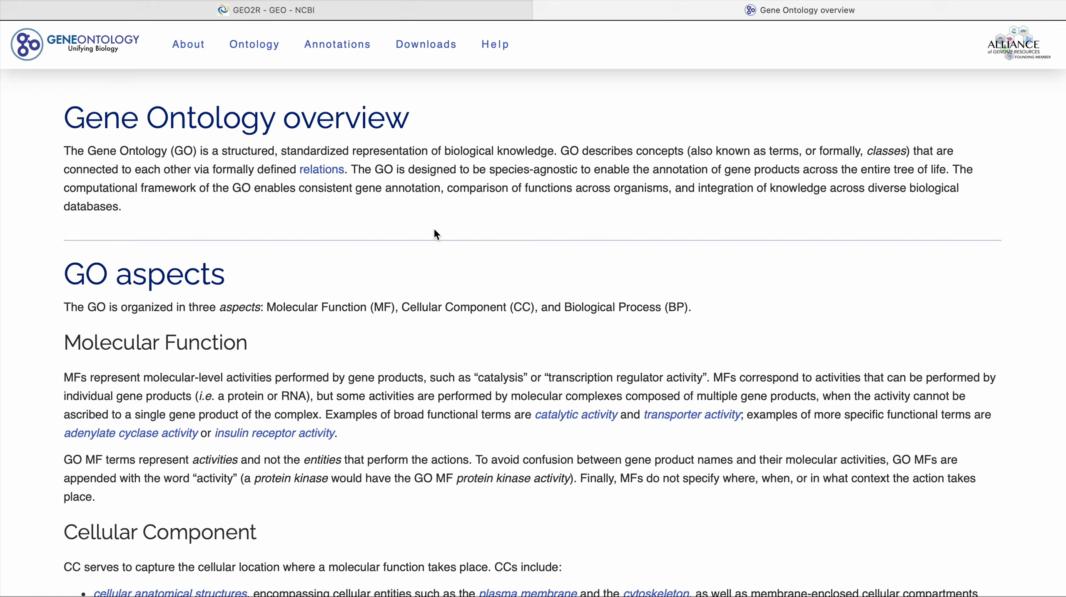
pyautogui.scroll(-4, 310, 343)
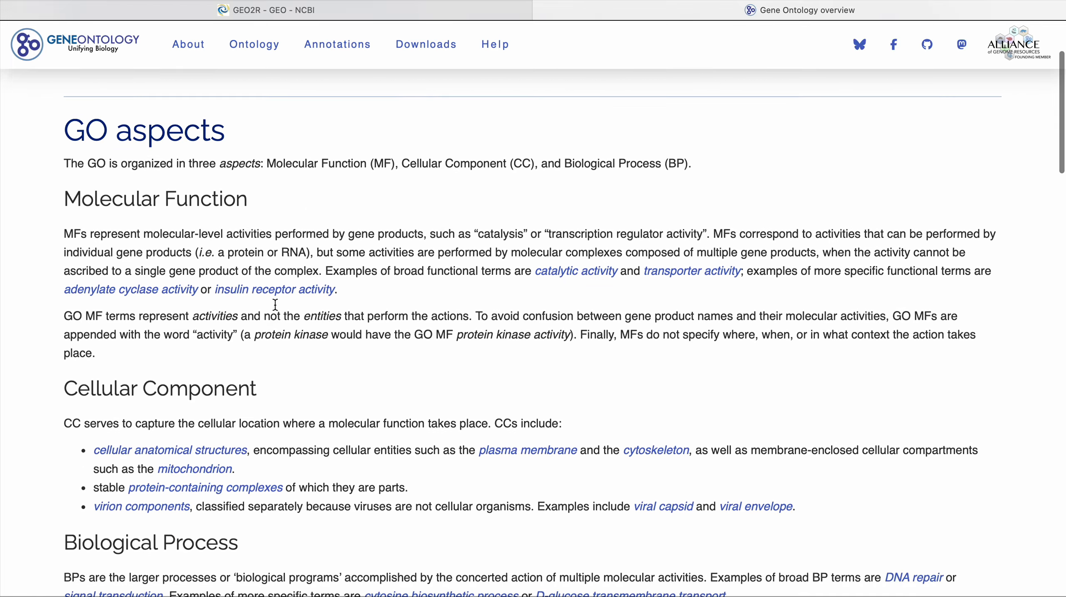
pyautogui.moveTo(65, 198); pyautogui.dragTo(277, 192)
# Read the Cellular Component, Biological Process and Root Terms sections, examine the GO hierarchy diagram, and return to the page's beginning.
pyautogui.scroll(-5, 189, 400)
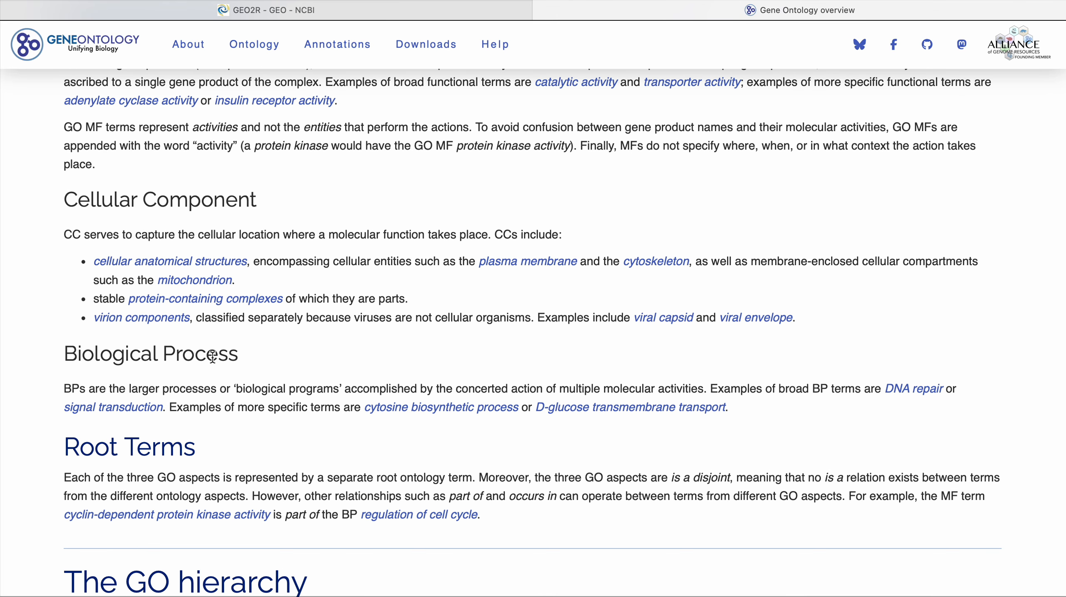
pyautogui.scroll(-8, 213, 357)
pyautogui.scroll(-3, 214, 222)
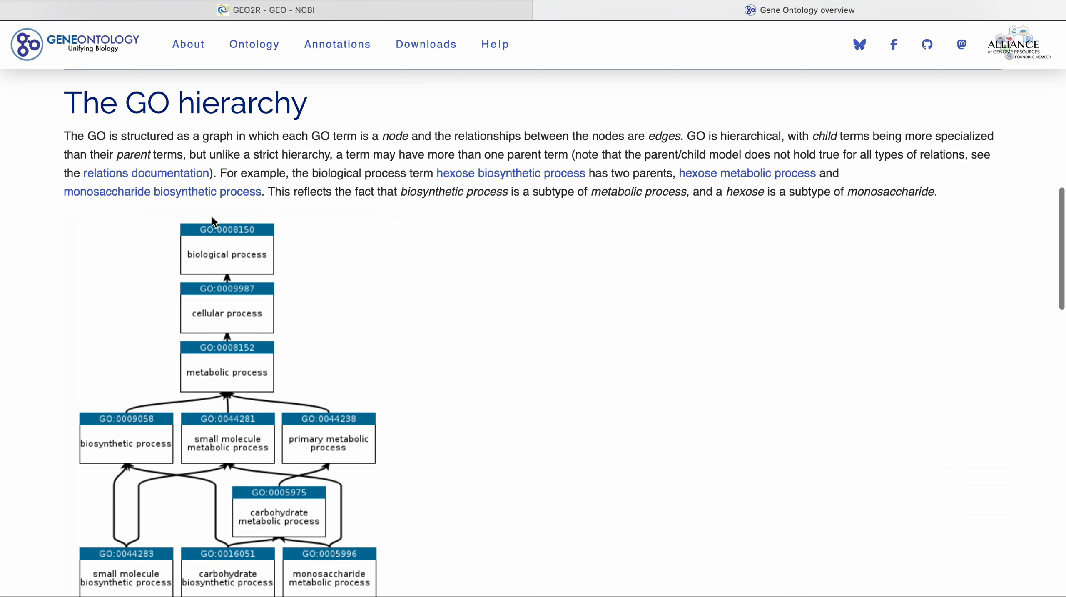
pyautogui.scroll(-5, 260, 353)
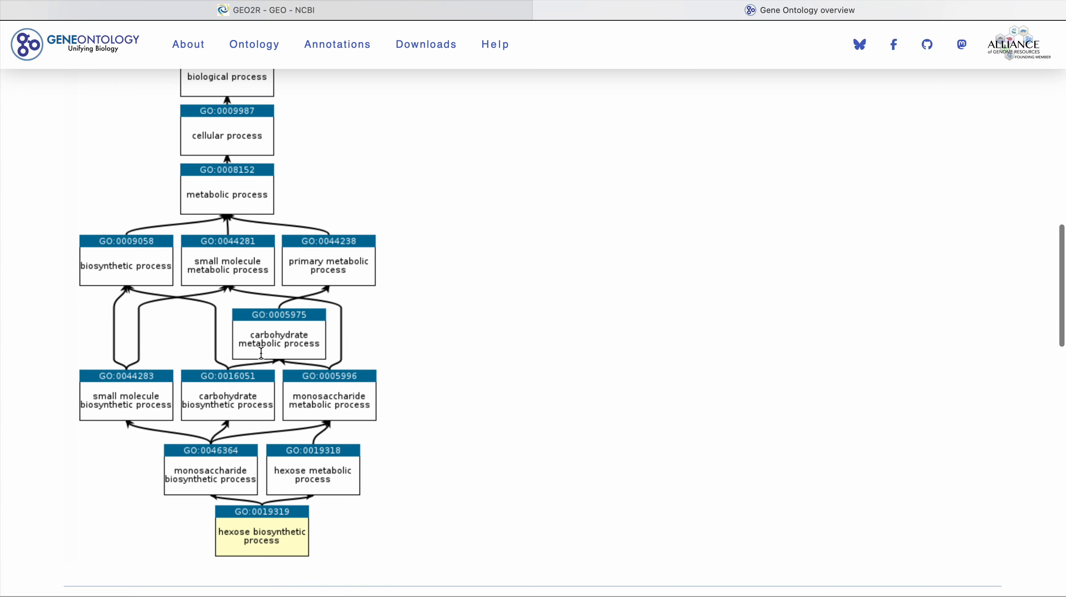
pyautogui.scroll(20, 246, 516)
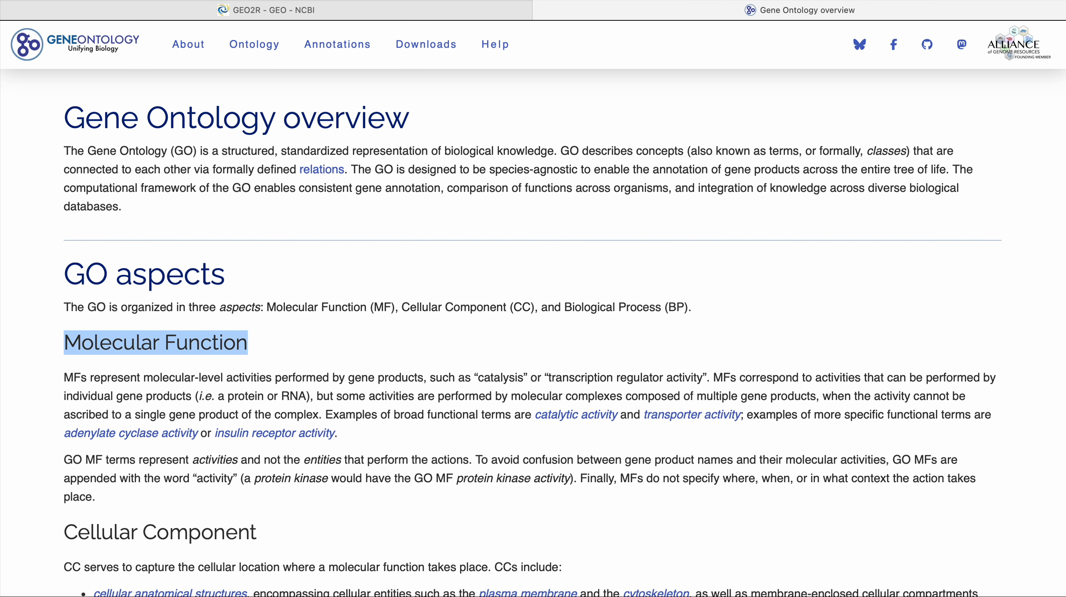
# Return to the Gene Ontology Resource homepage and highlight the number of GO terms in the current release.
pyautogui.press('super+bracketleft')
pyautogui.press('super+bracketleft')
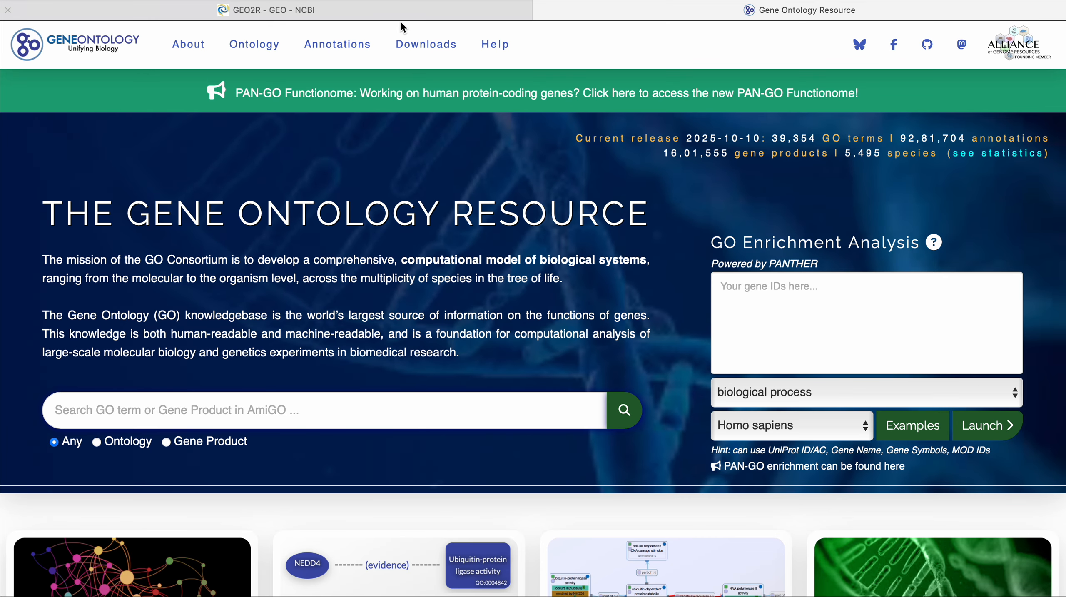
pyautogui.click(389, 16)
pyautogui.click(791, 12)
pyautogui.click(330, 413)
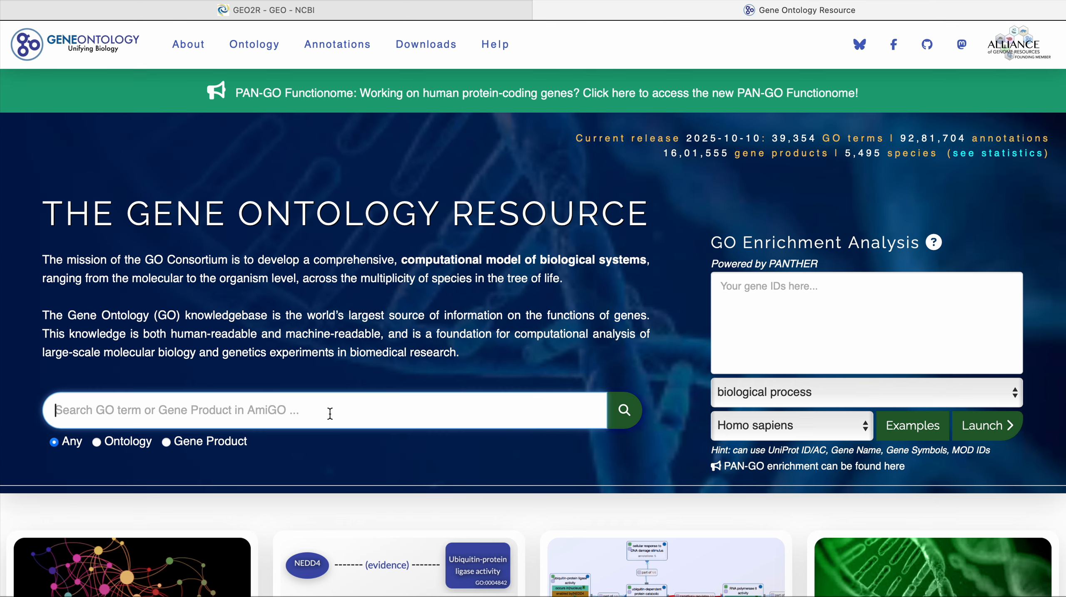
pyautogui.scroll(5, 811, 140)
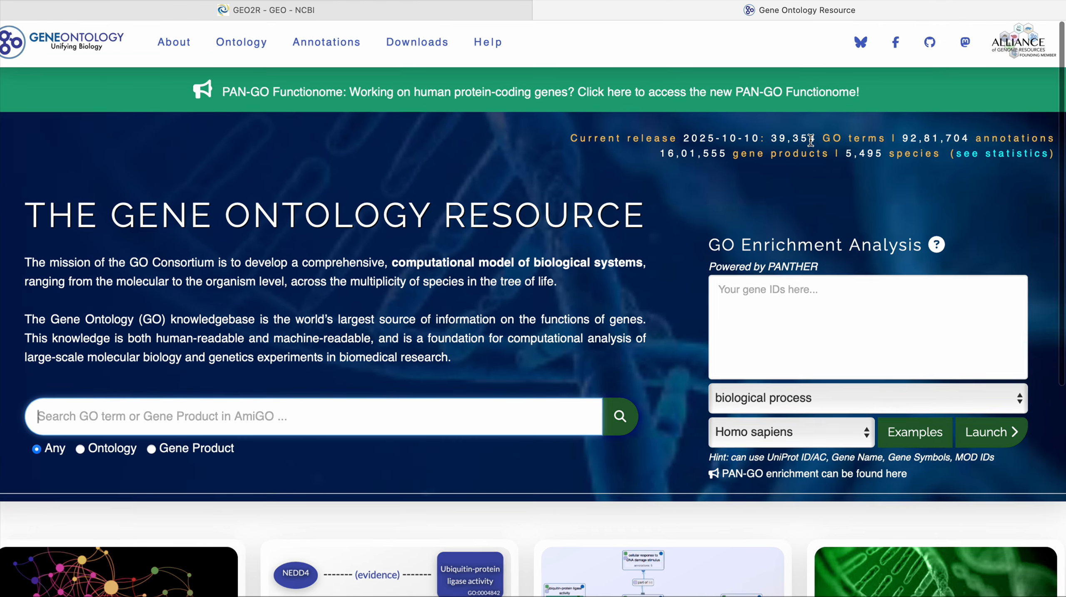
pyautogui.hscroll(4, 811, 140)
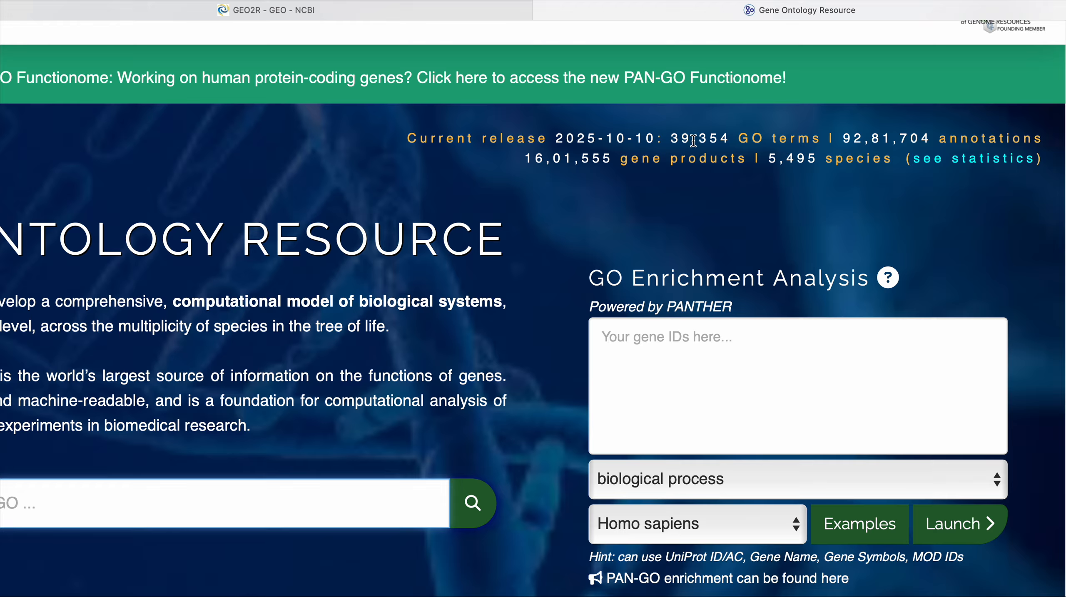
pyautogui.moveTo(680, 139); pyautogui.dragTo(729, 139)
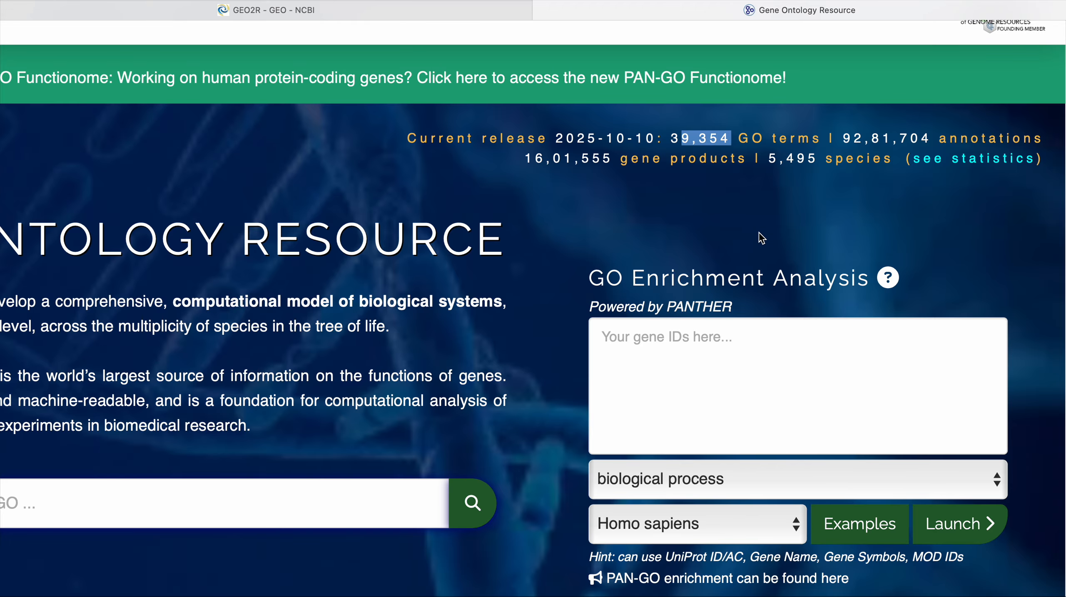
pyautogui.click(749, 221)
# Examine the GO Enrichment Analysis form, including its gene ID field and the list of ontology aspects.
pyautogui.click(687, 337)
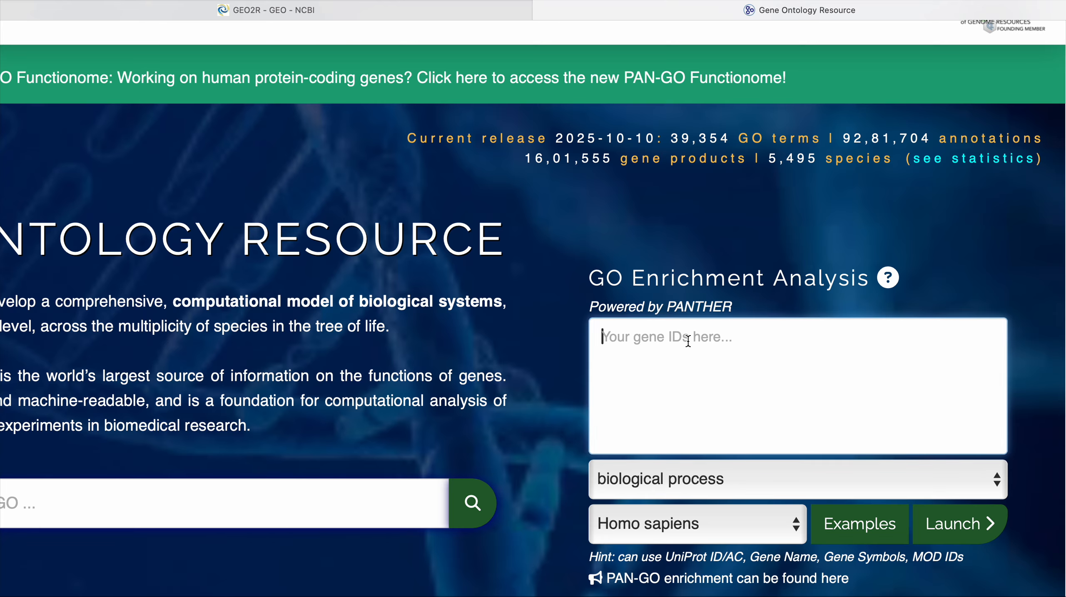
pyautogui.click(710, 479)
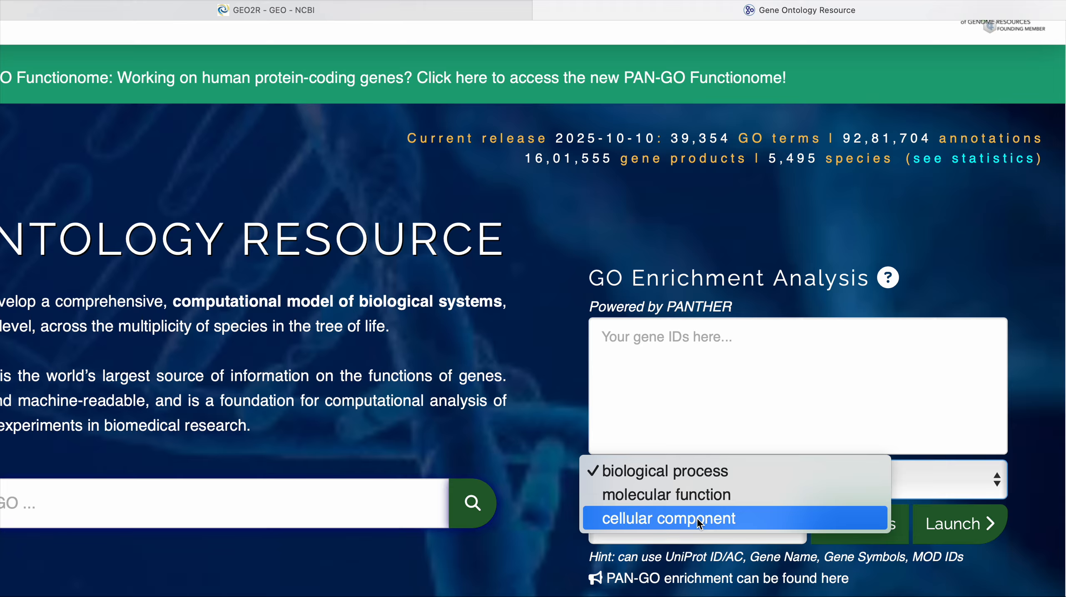
pyautogui.click(936, 265)
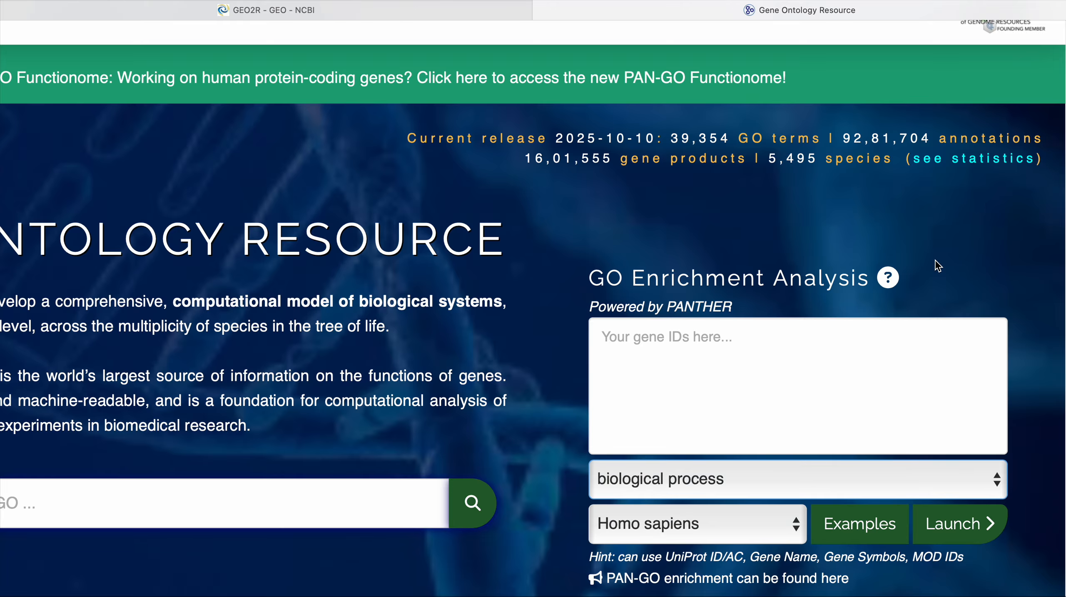
pyautogui.scroll(-5, 566, 258)
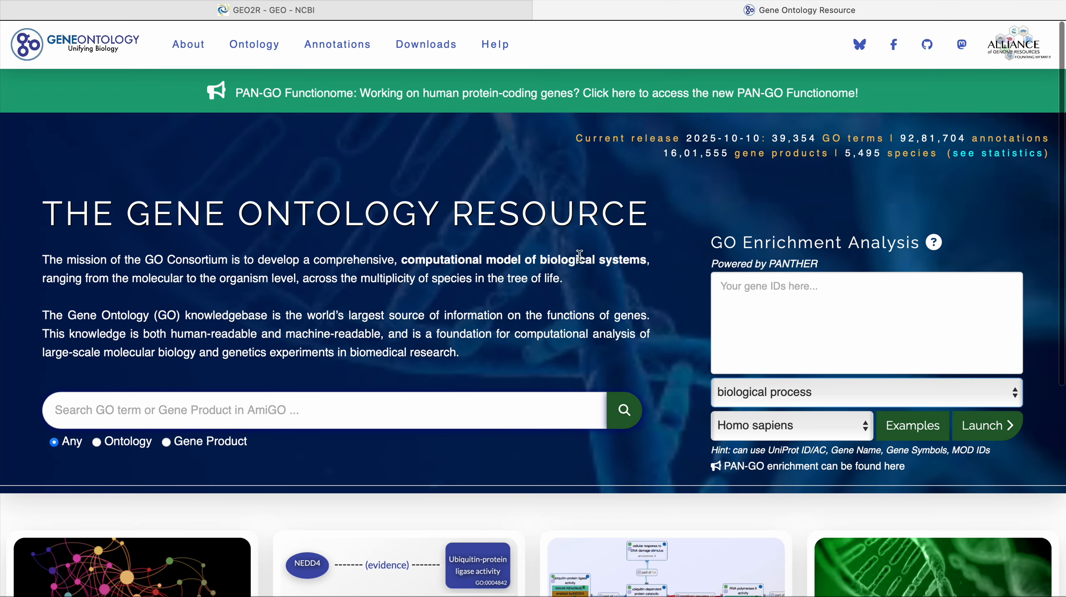
pyautogui.scroll(5, 760, 256)
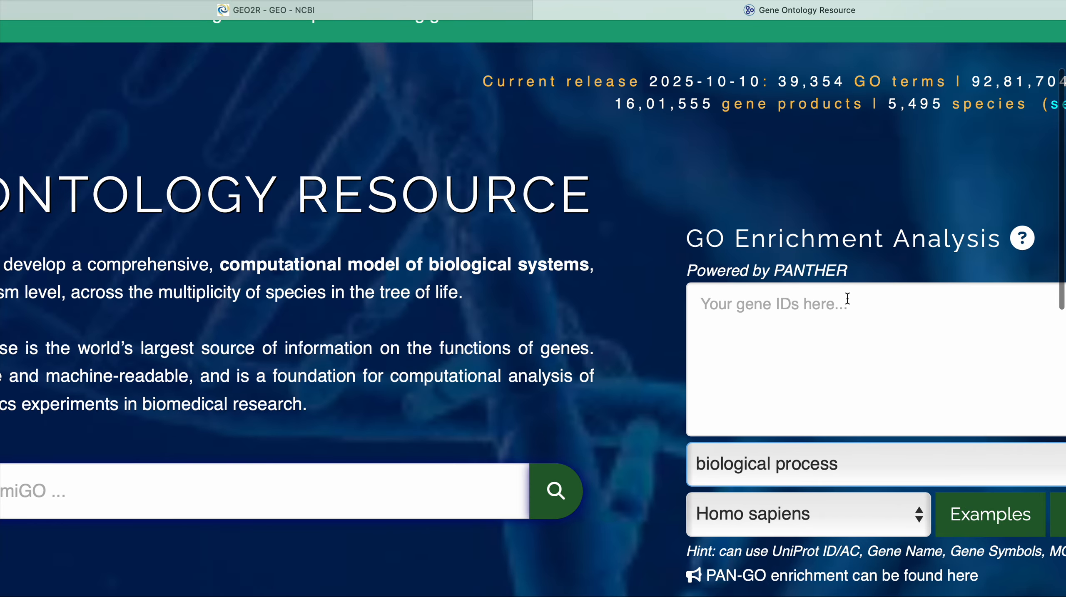
pyautogui.scroll(-5, 832, 311)
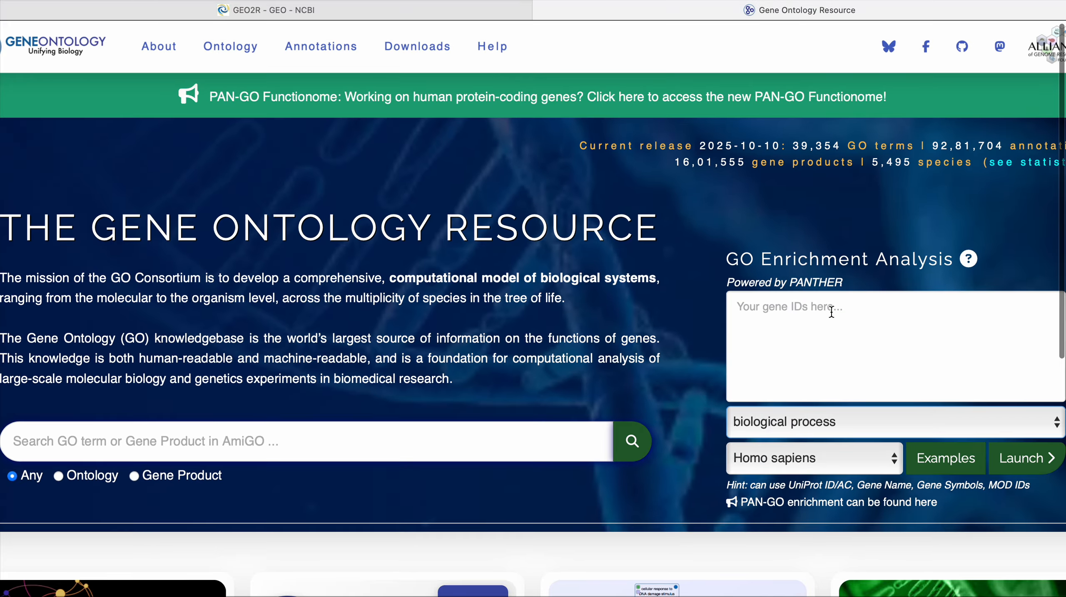
pyautogui.hscroll(-2, 543, 293)
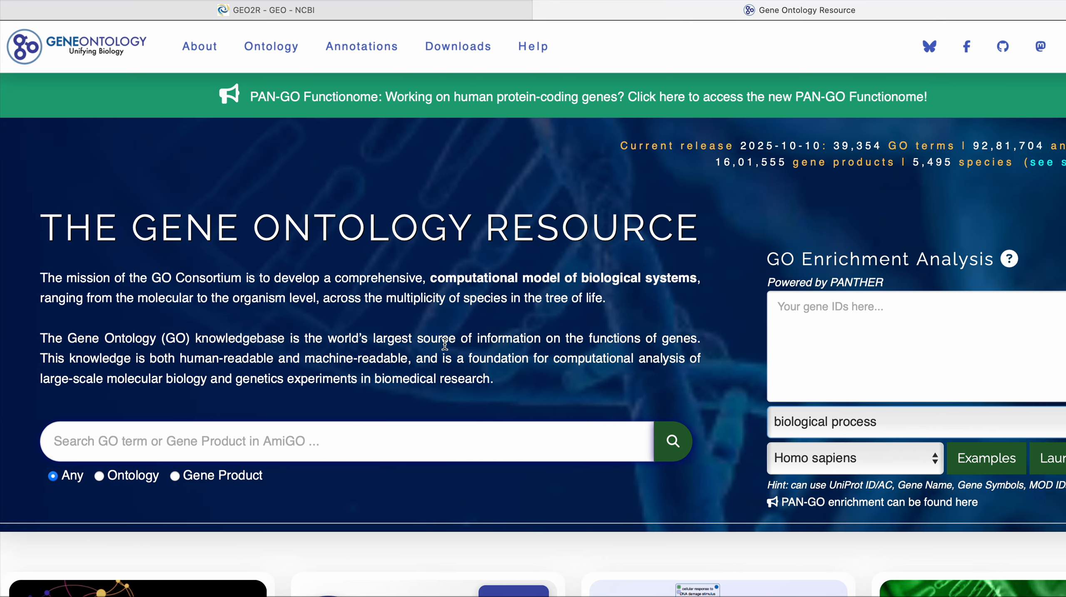
# Restrict the AmiGO search to Ontology and search for BRCA1, agreeing to send the non-secure form.
pyautogui.click(252, 439)
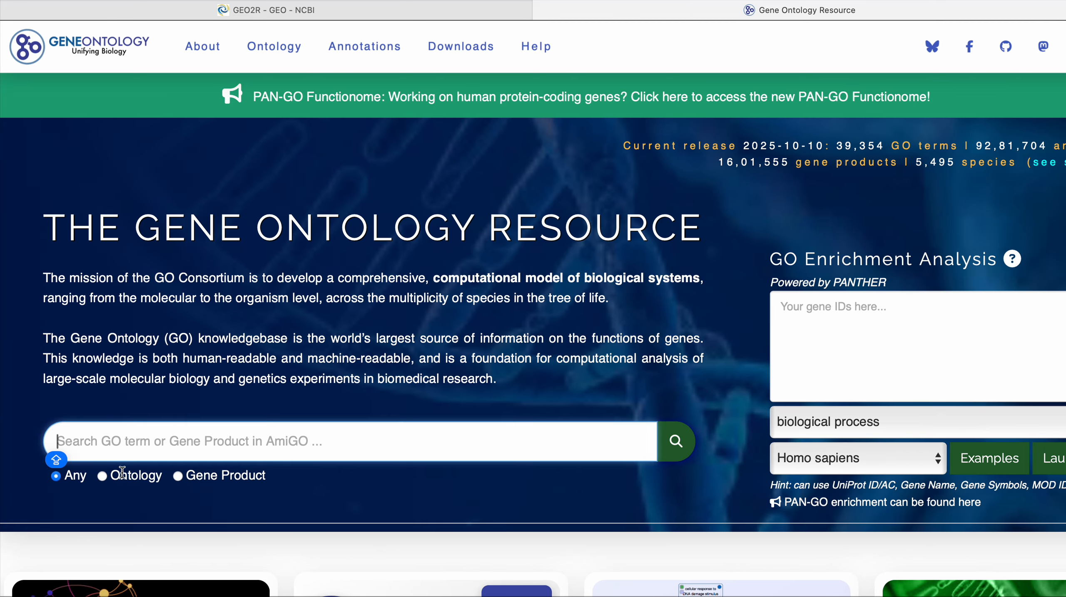
pyautogui.click(103, 479)
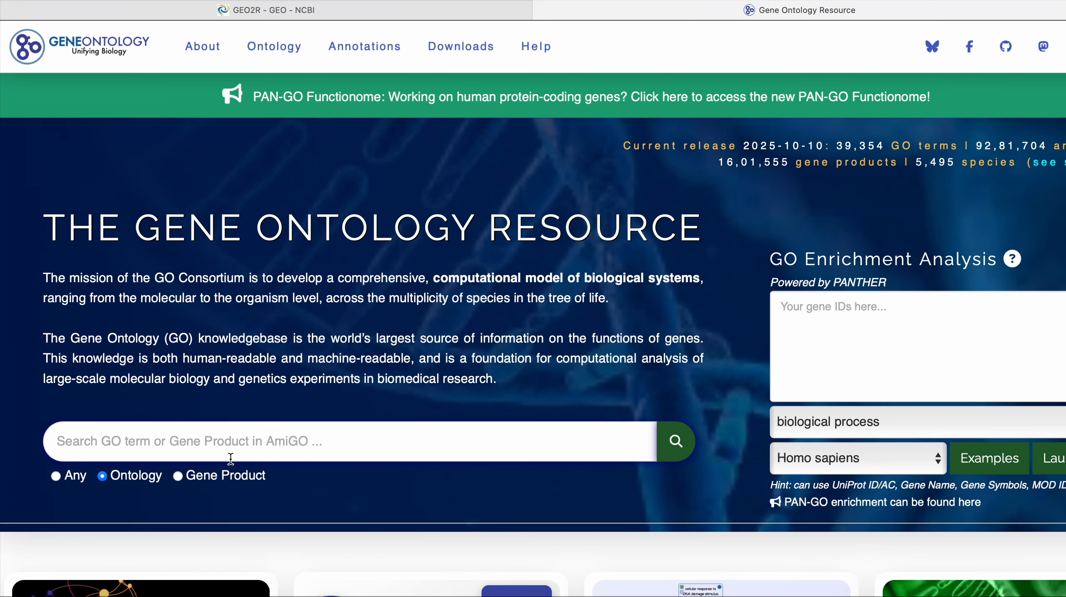
pyautogui.click(281, 446)
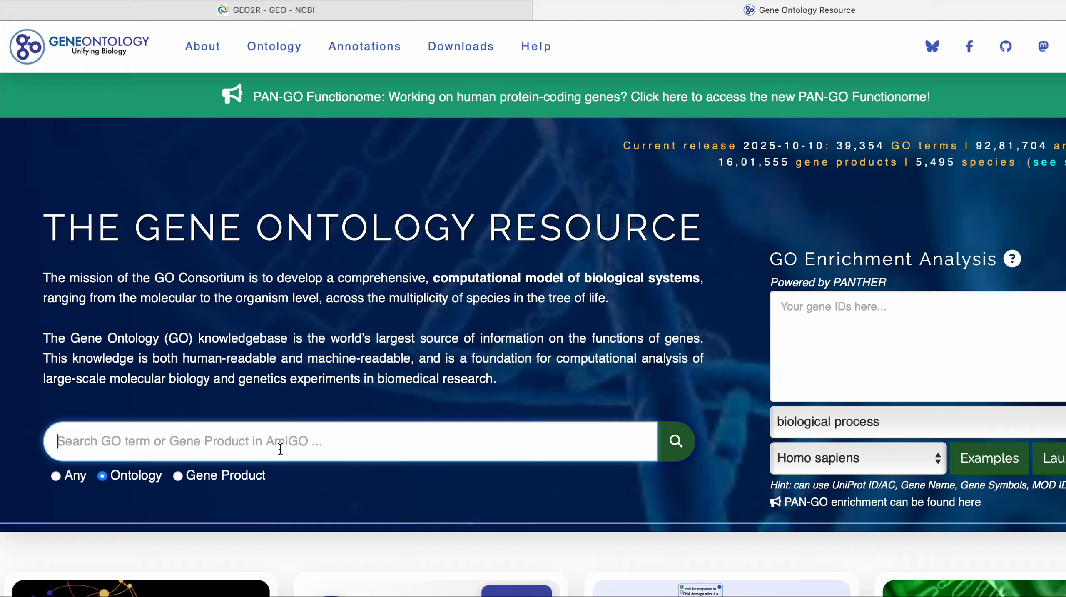
pyautogui.write('BRCA1')
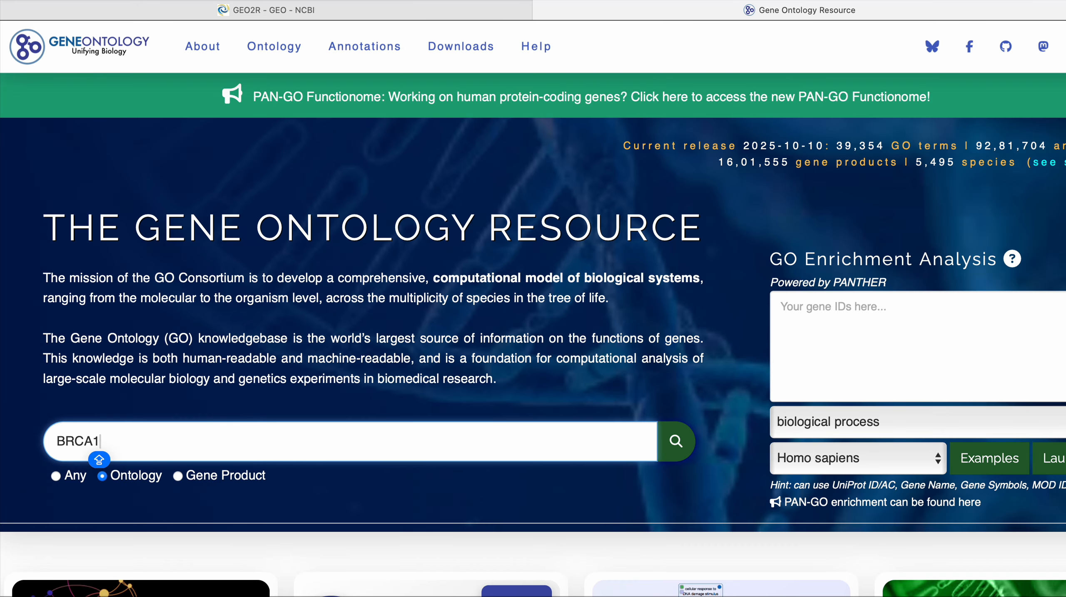
pyautogui.press('Return')
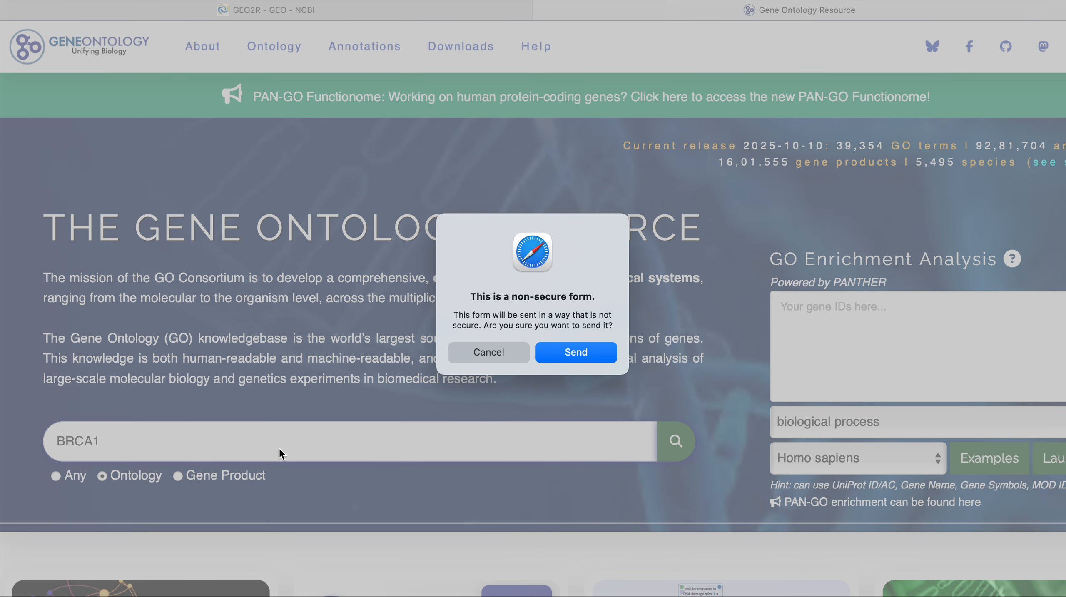
pyautogui.click(561, 355)
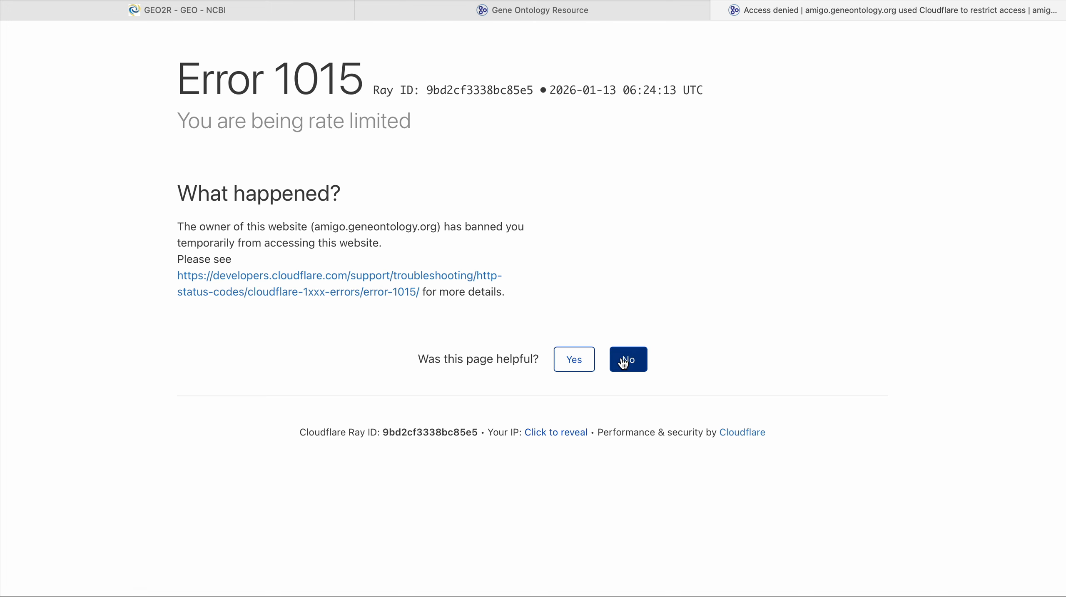
# Submit feedback on the error page and close it to get back to the Gene Ontology Resource homepage.
pyautogui.click(574, 361)
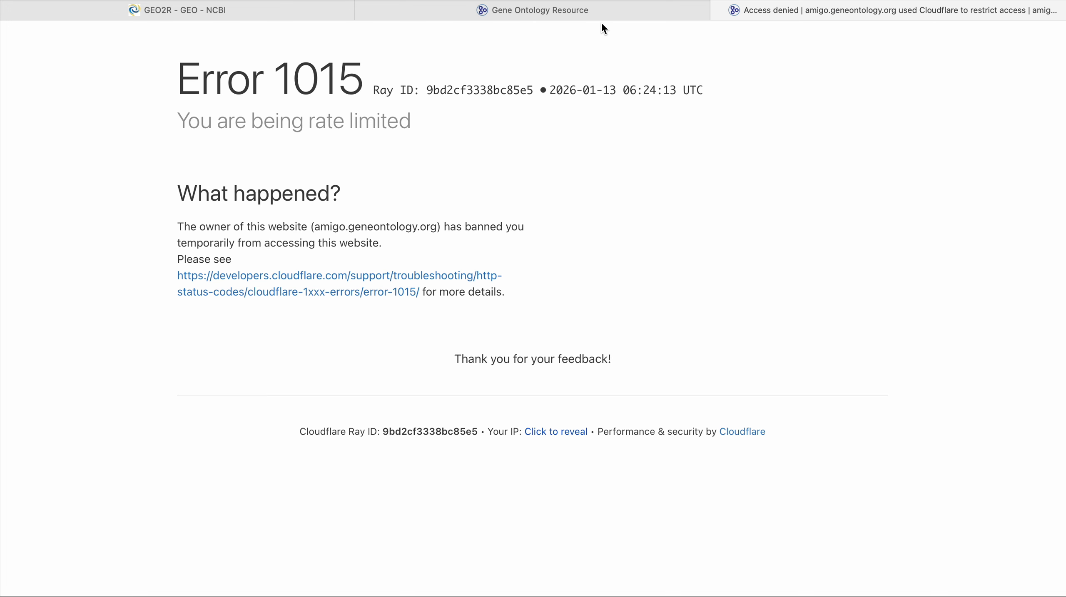
pyautogui.click(617, 15)
pyautogui.click(804, 17)
pyautogui.click(717, 11)
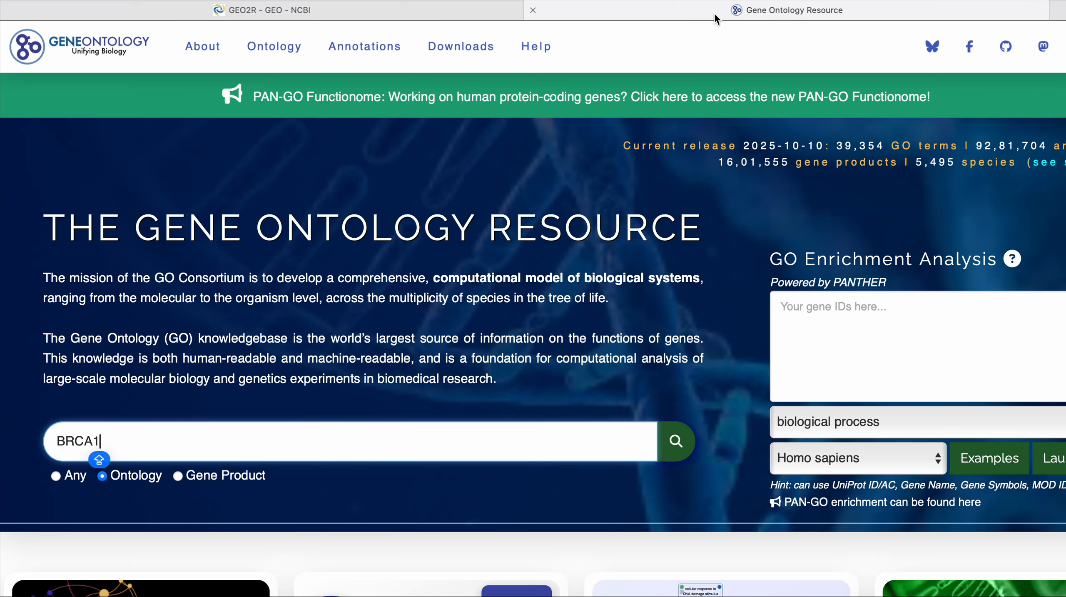
# Replace the search term with PNPLA3 and run the Ontology search, agreeing to send the non-secure form.
pyautogui.press('Up')
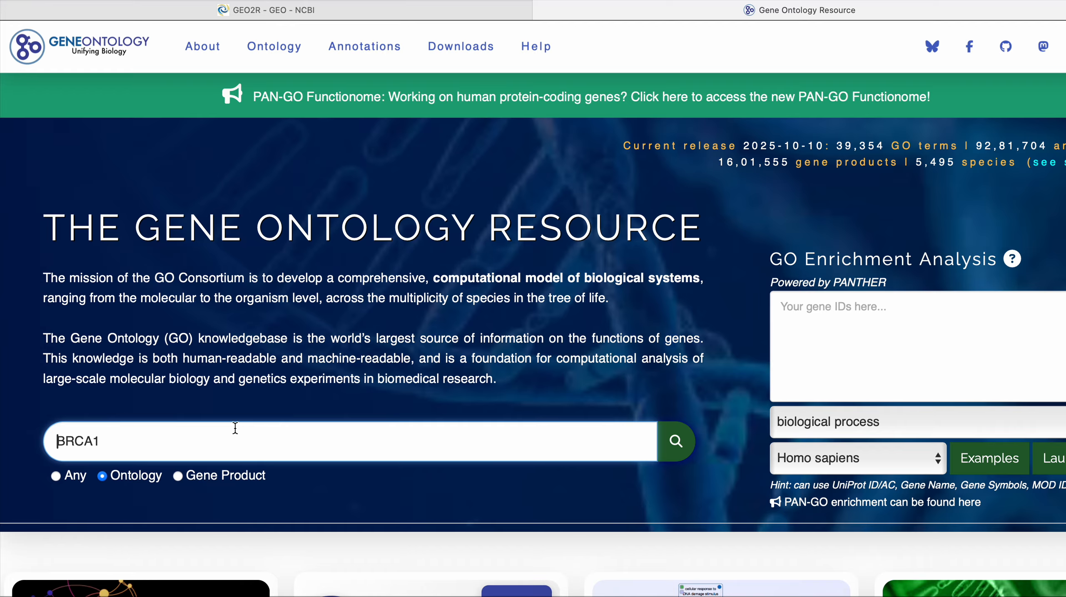
pyautogui.press('super+a')
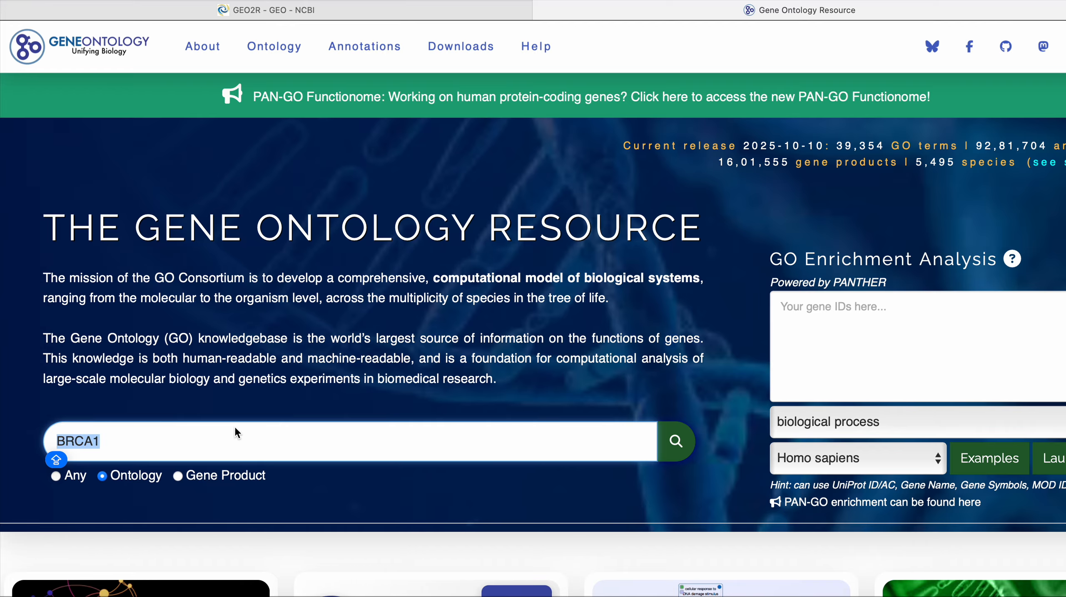
pyautogui.write('PNPLA')
pyautogui.press('capslock')
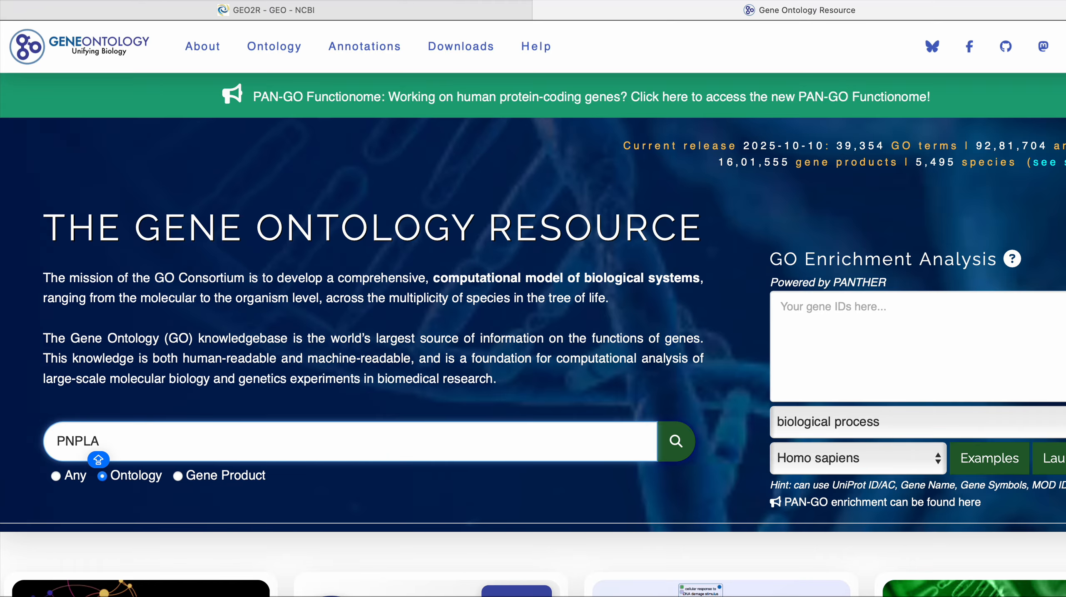
pyautogui.write('3')
pyautogui.press('Return')
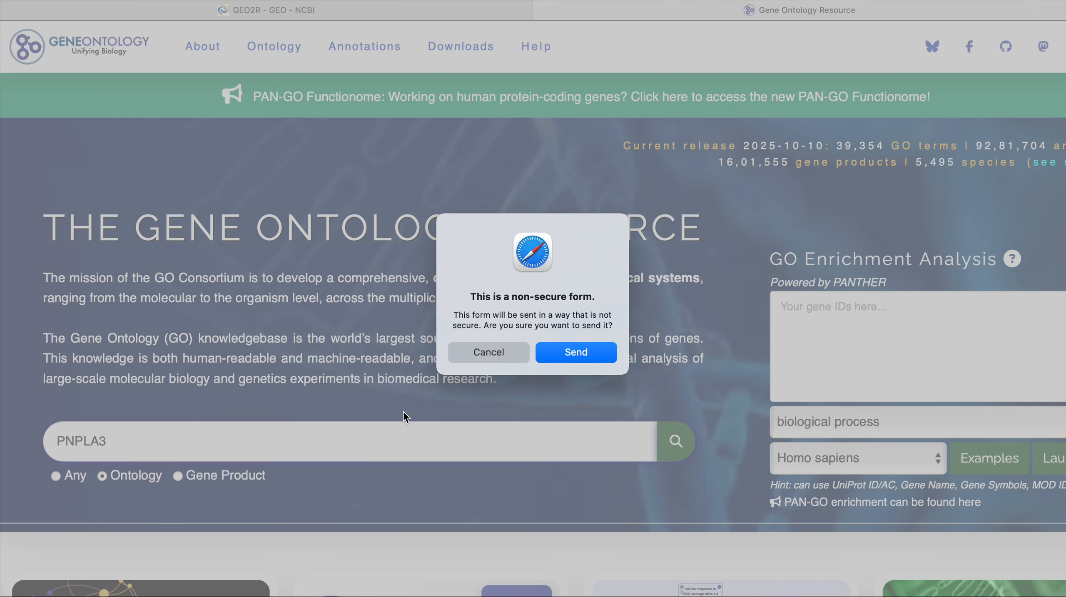
pyautogui.click(578, 356)
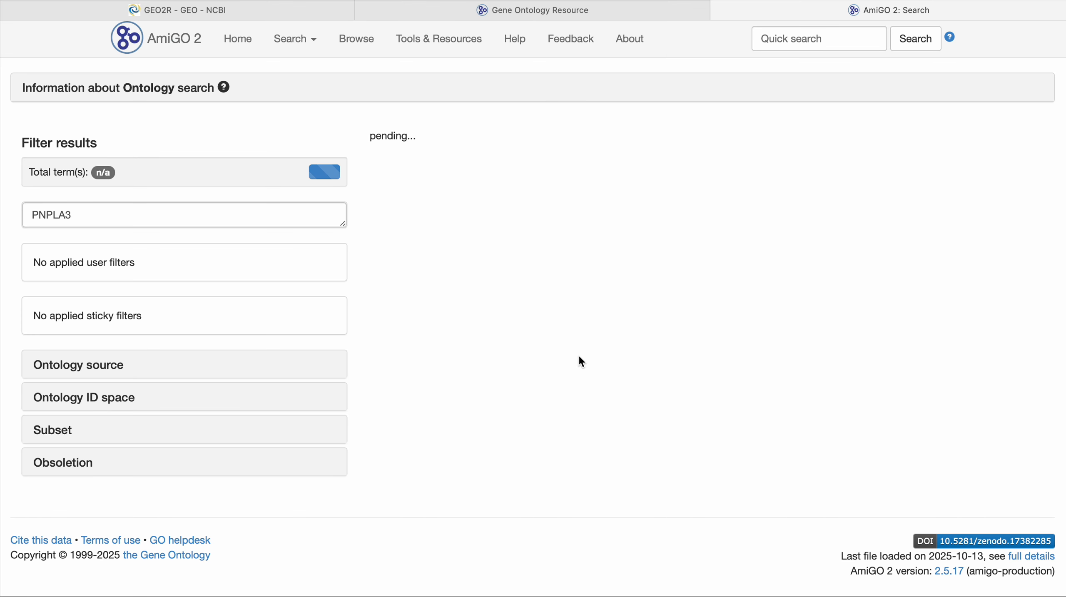
# Review the results area and applied filters of the PNPLA3 search, and close the AmiGO page.
pyautogui.scroll(-3, 183, 390)
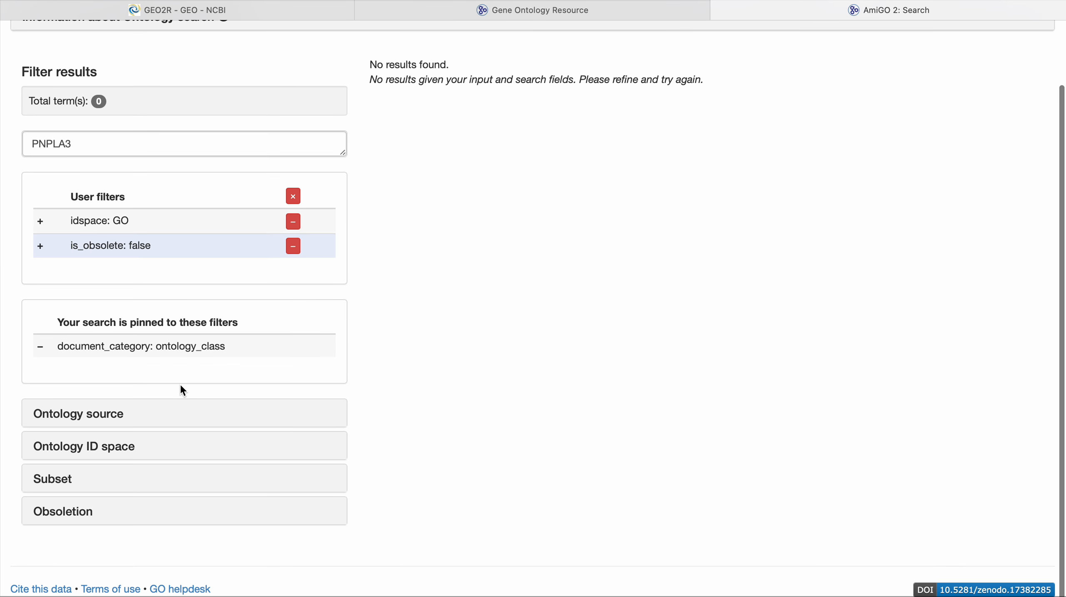
pyautogui.scroll(3, 183, 391)
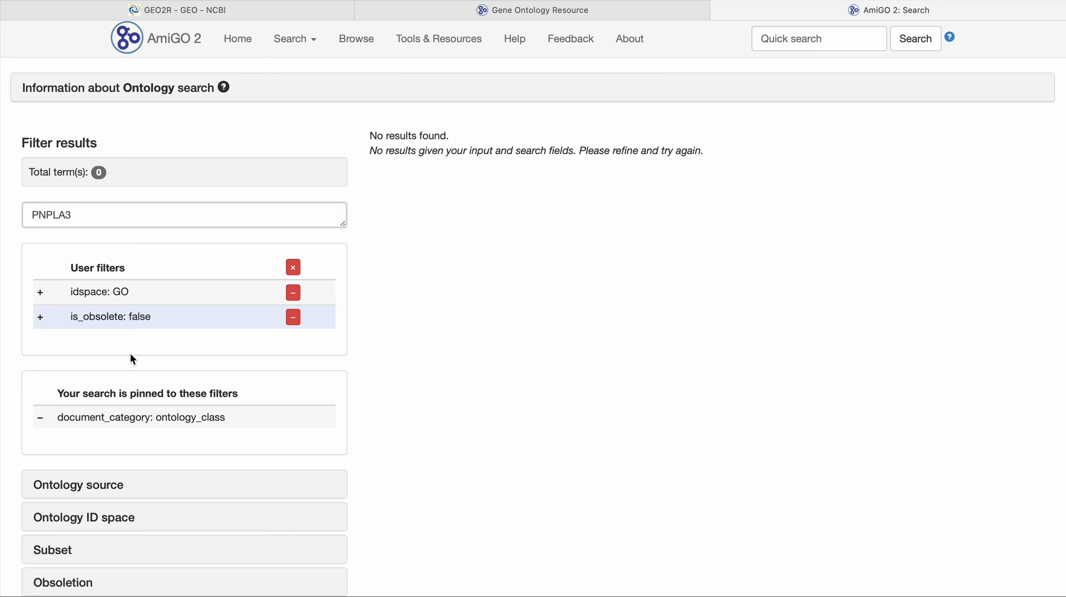
pyautogui.scroll(-3, 131, 358)
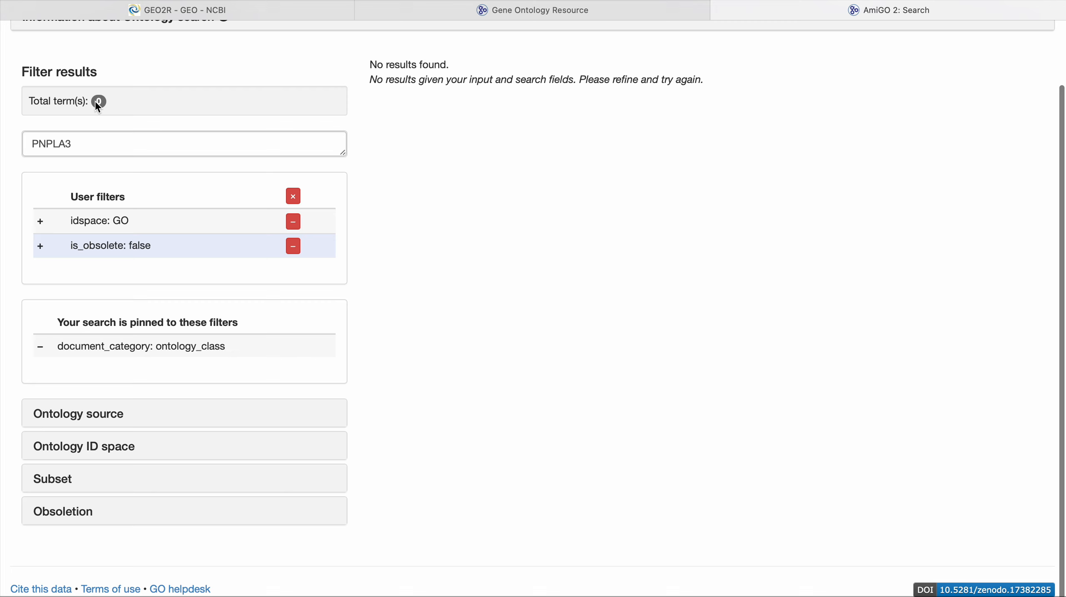
pyautogui.press('super+w')
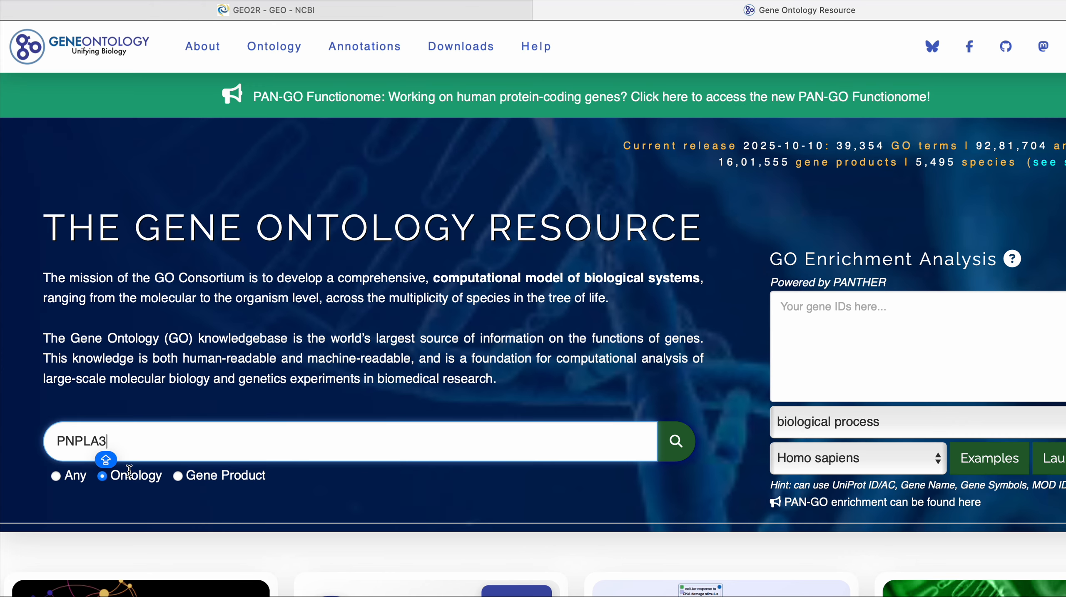
# Replace the search term with GATA3 and run the Ontology search, agreeing to send the non-secure form.
pyautogui.doubleClick(122, 444)
pyautogui.press('capslock')
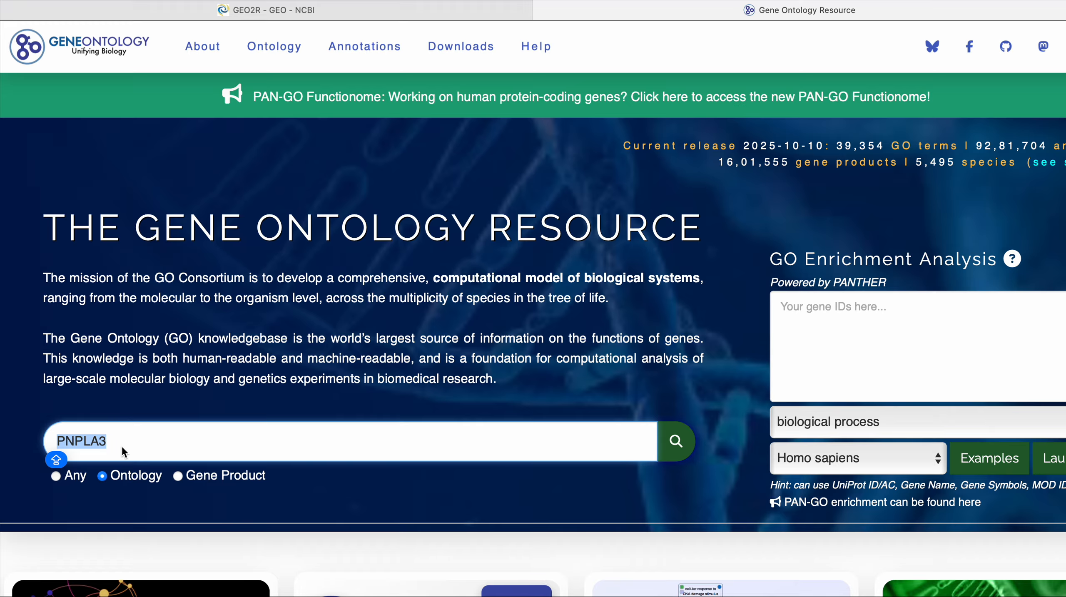
pyautogui.press('BackSpace')
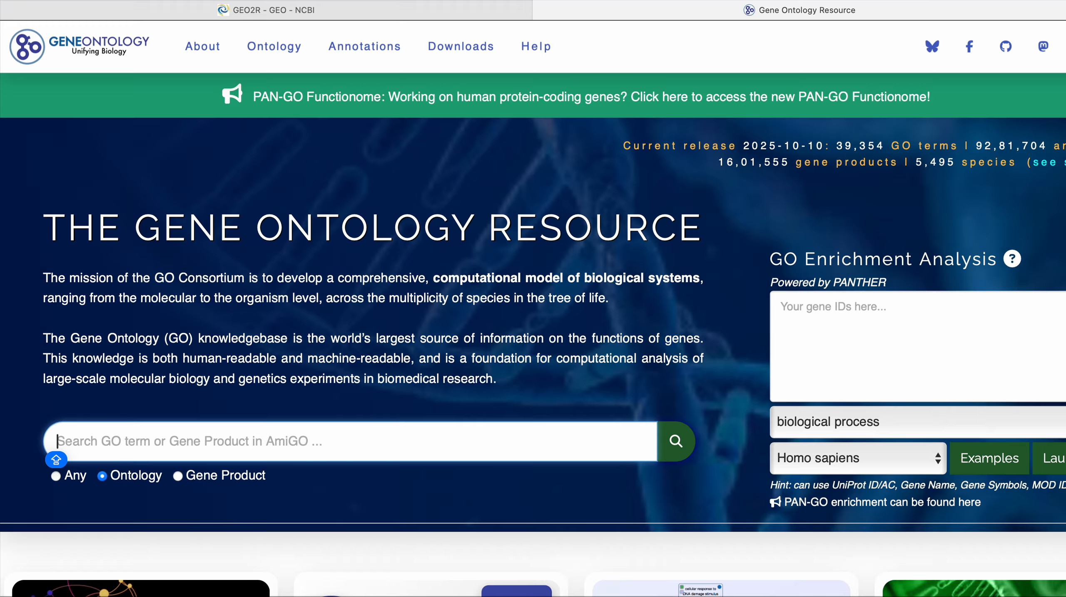
pyautogui.write('GATA3')
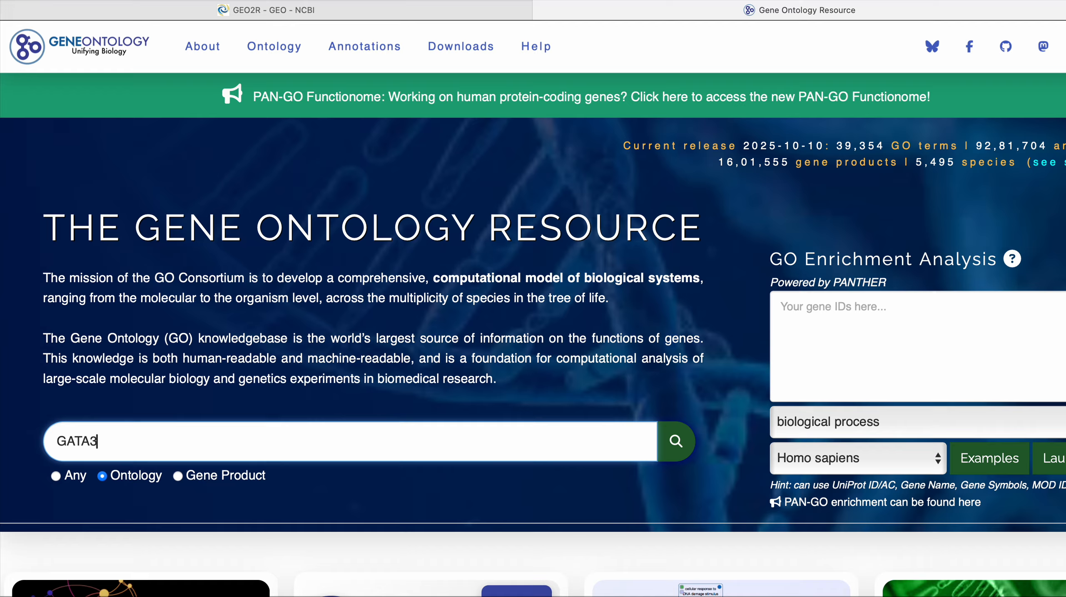
pyautogui.press('Return')
pyautogui.click(578, 360)
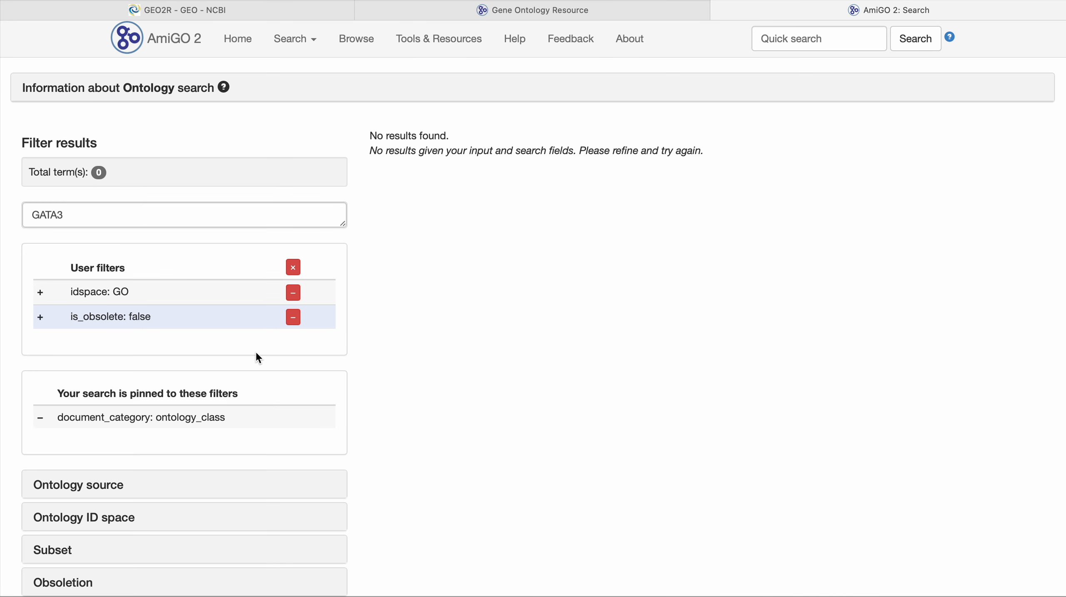
# Expand the Ontology source filter for the GATA3 search, and return to the homepage with its search term selected.
pyautogui.scroll(-3, 256, 356)
pyautogui.click(108, 424)
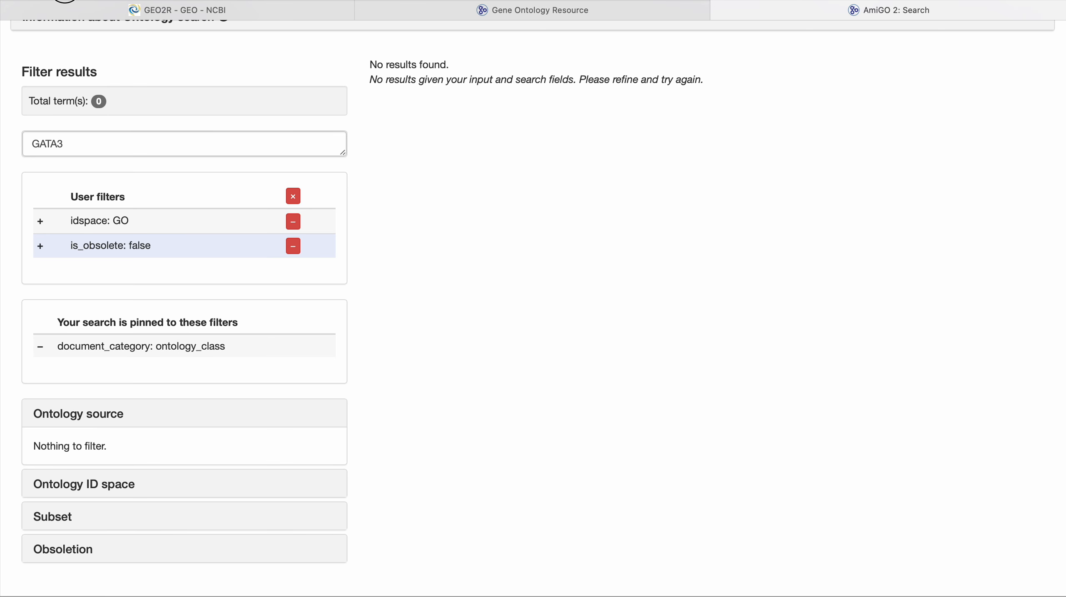
pyautogui.press('super+w')
pyautogui.press('super+a')
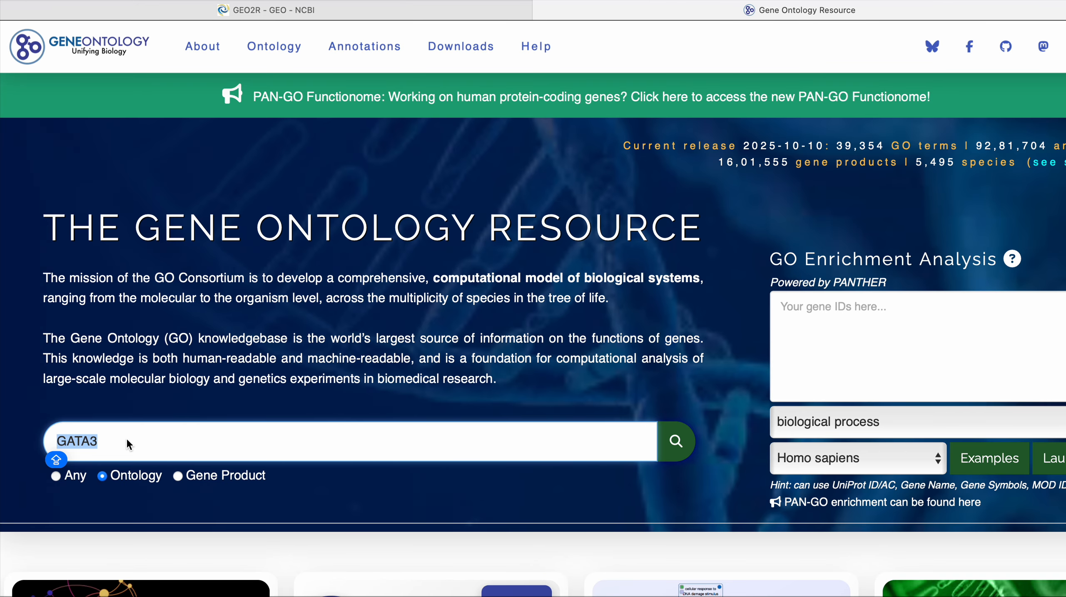
# Widen the GATA3 search scope to Any and run the search, agreeing to send the non-secure form.
pyautogui.click(57, 477)
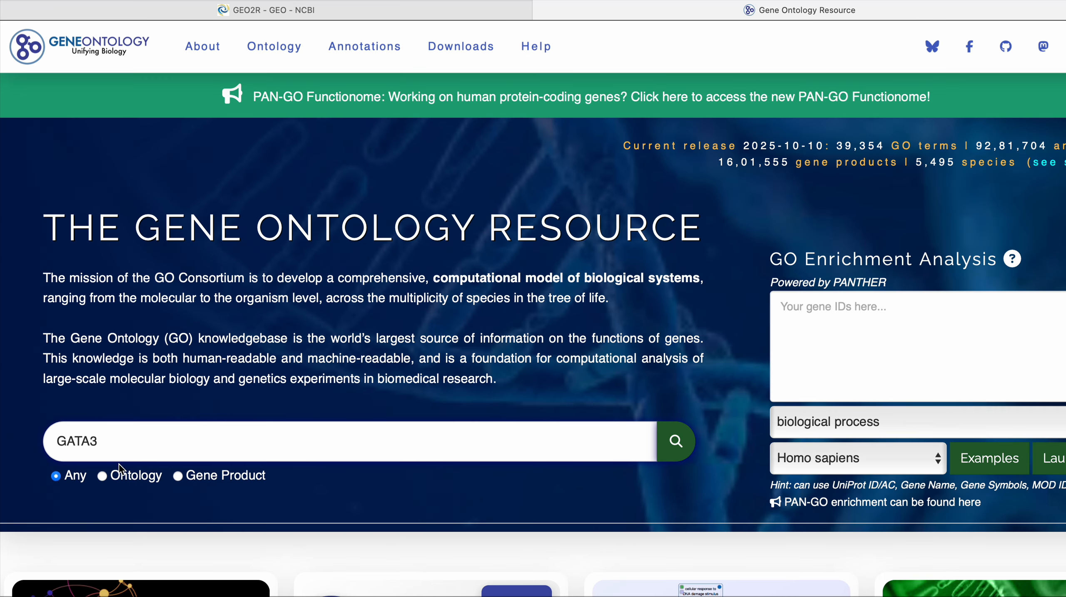
pyautogui.click(166, 445)
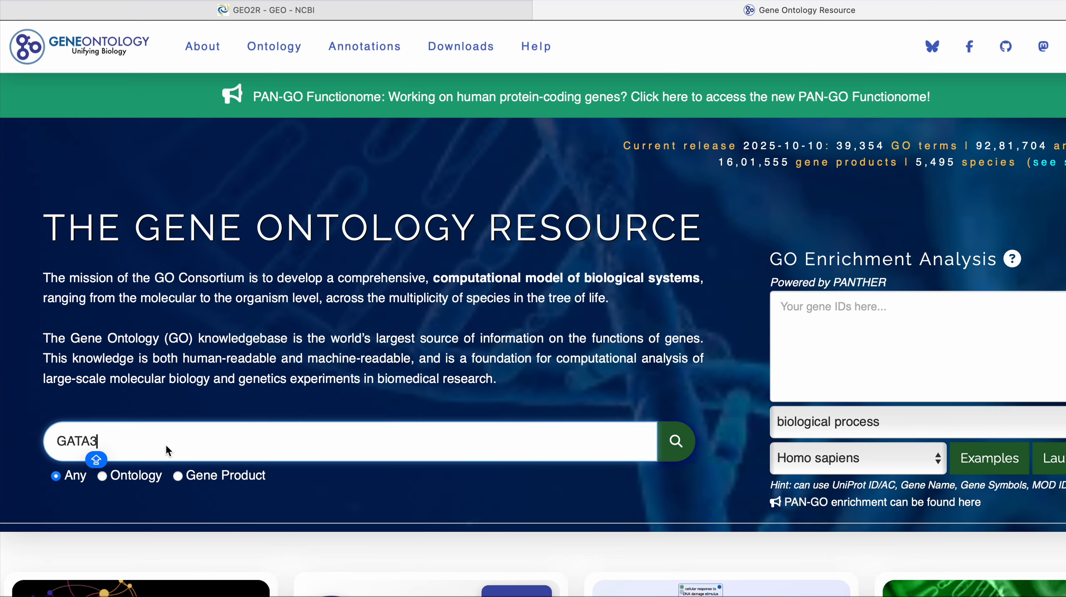
pyautogui.press('Return')
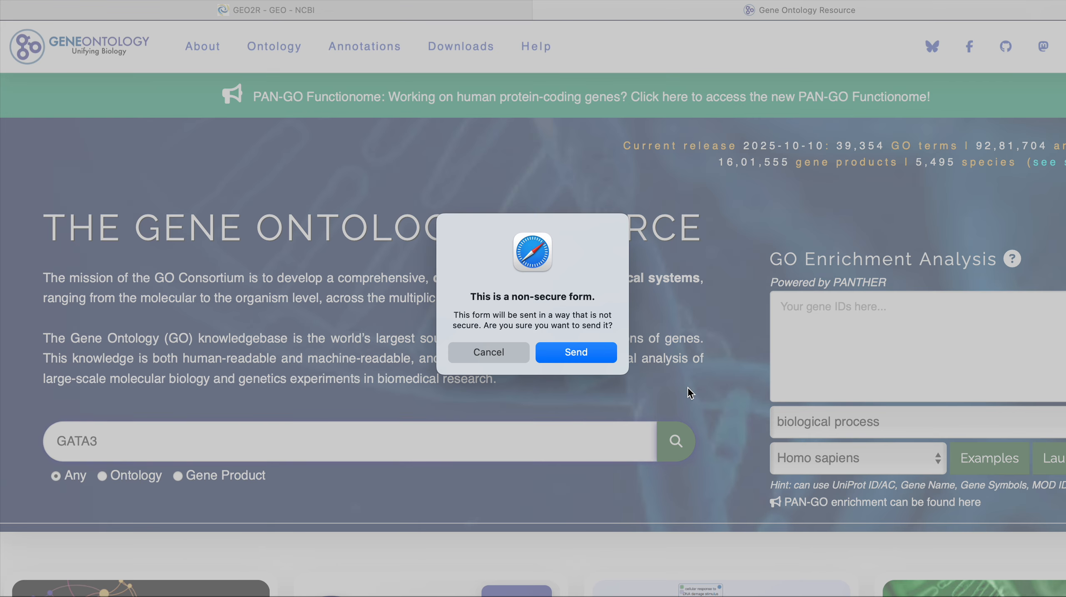
pyautogui.click(598, 355)
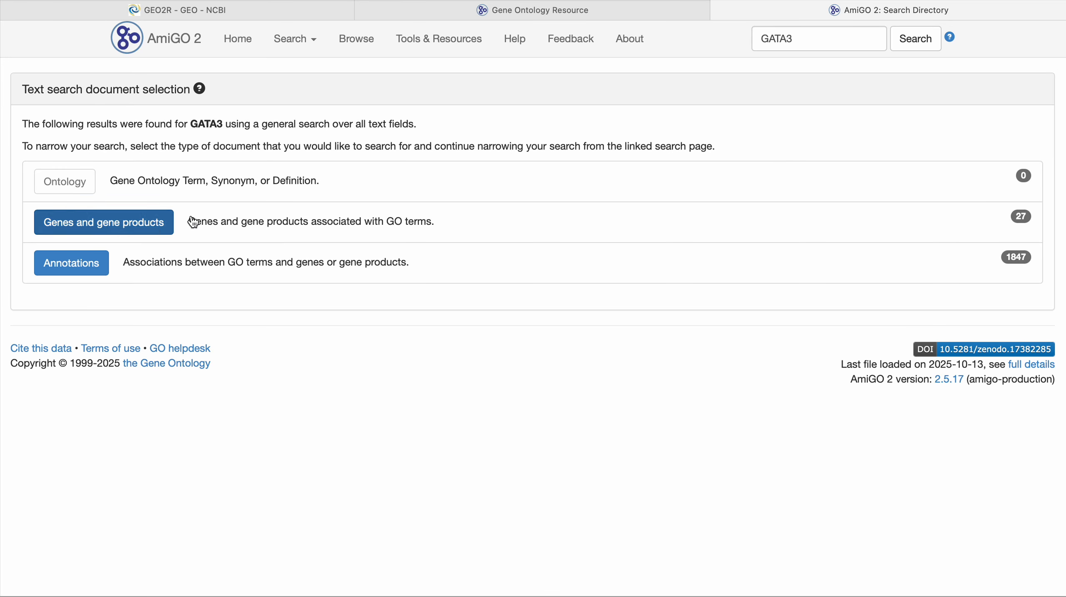
# Open the genes and gene products found for GATA3 and look over the list.
pyautogui.click(135, 232)
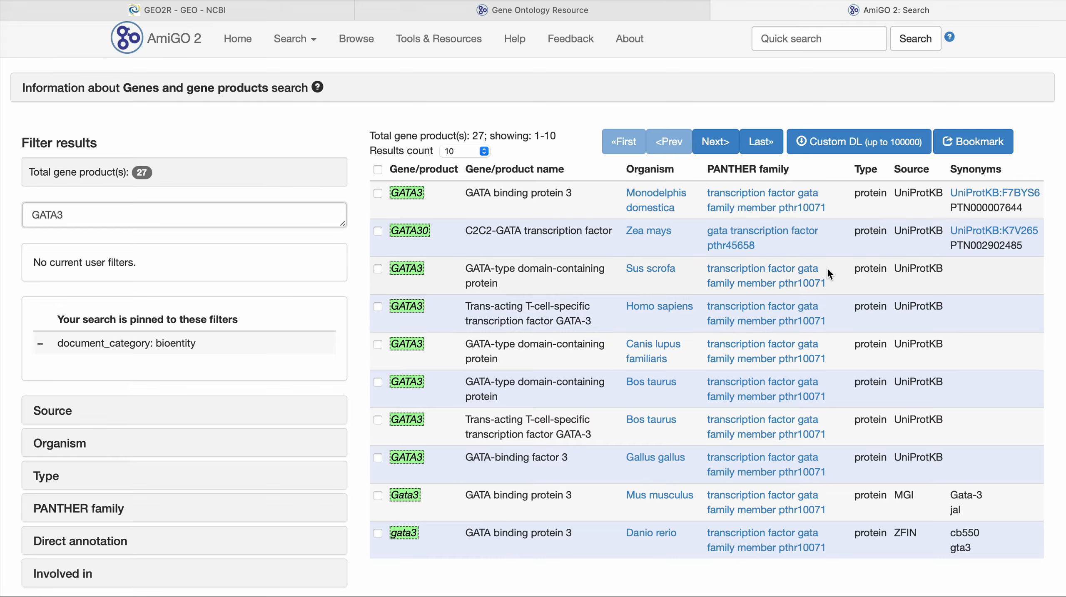
pyautogui.scroll(-3, 826, 267)
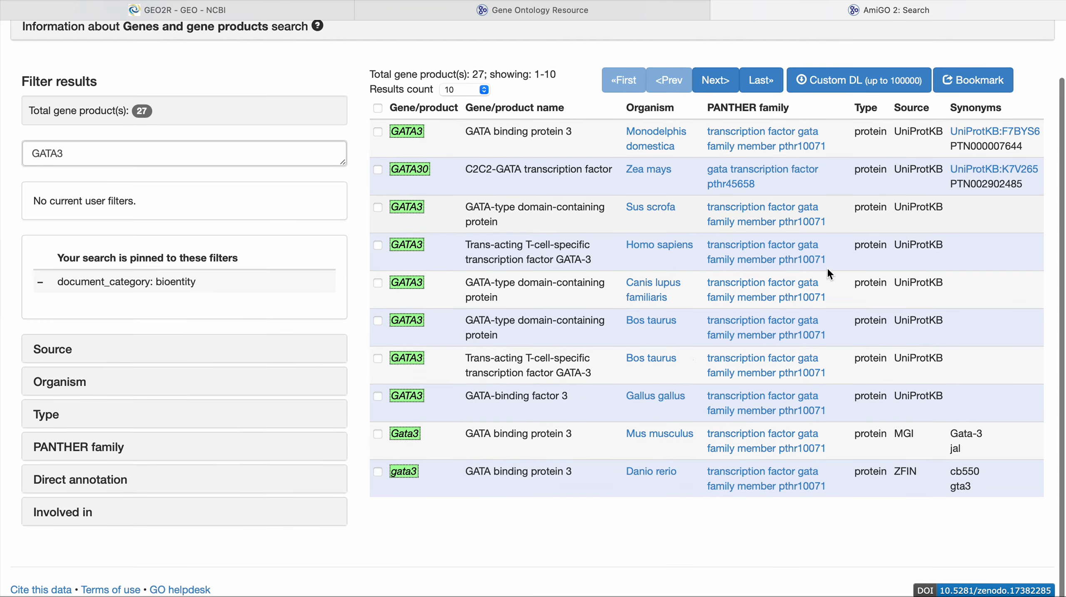
pyautogui.scroll(3, 826, 267)
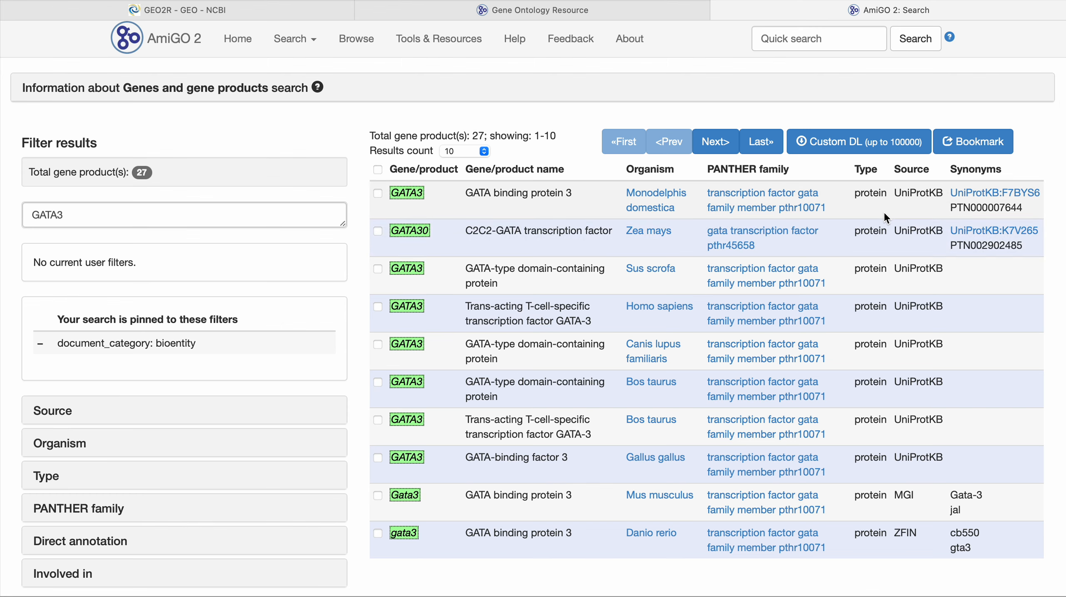
# Expand the Source and Organism filters in turn, and exclude Mammalia from the GATA3 gene products.
pyautogui.click(63, 413)
pyautogui.scroll(-5, 270, 420)
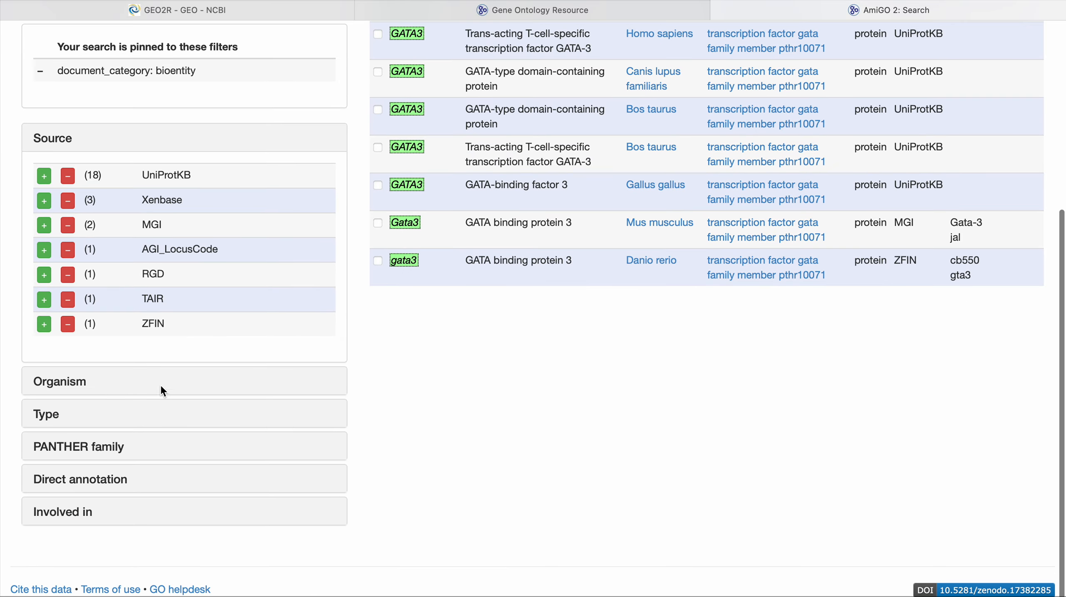
pyautogui.click(69, 388)
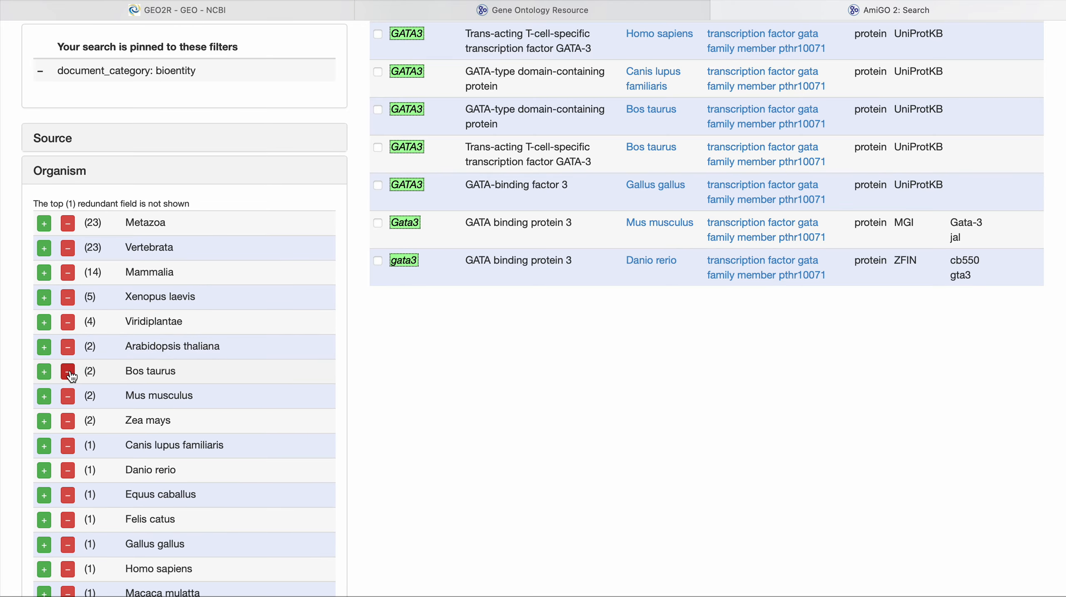
pyautogui.scroll(-1, 77, 378)
pyautogui.scroll(-3, 77, 380)
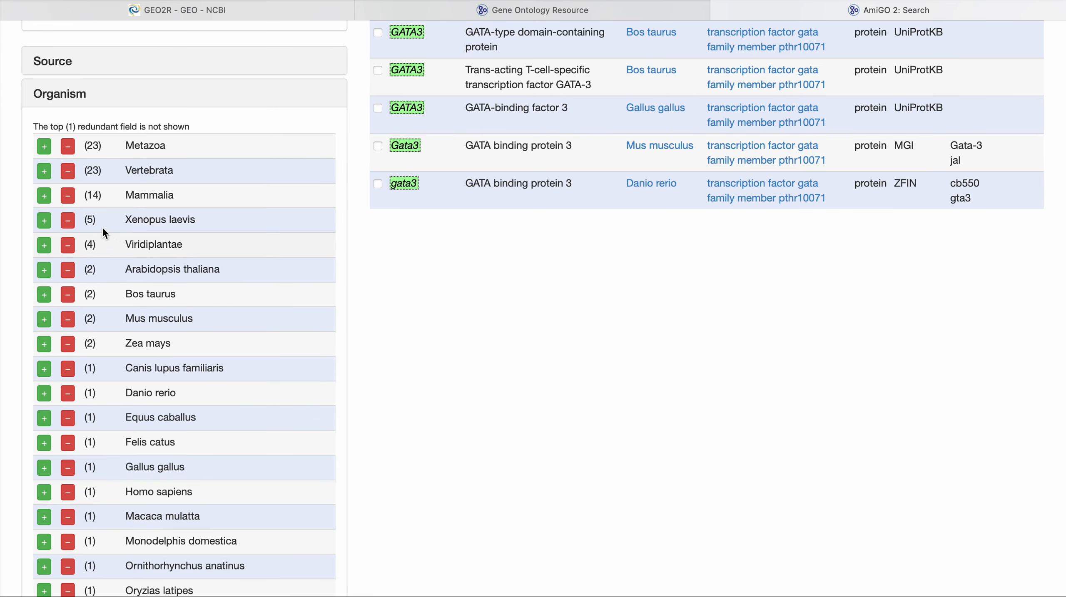
pyautogui.click(67, 197)
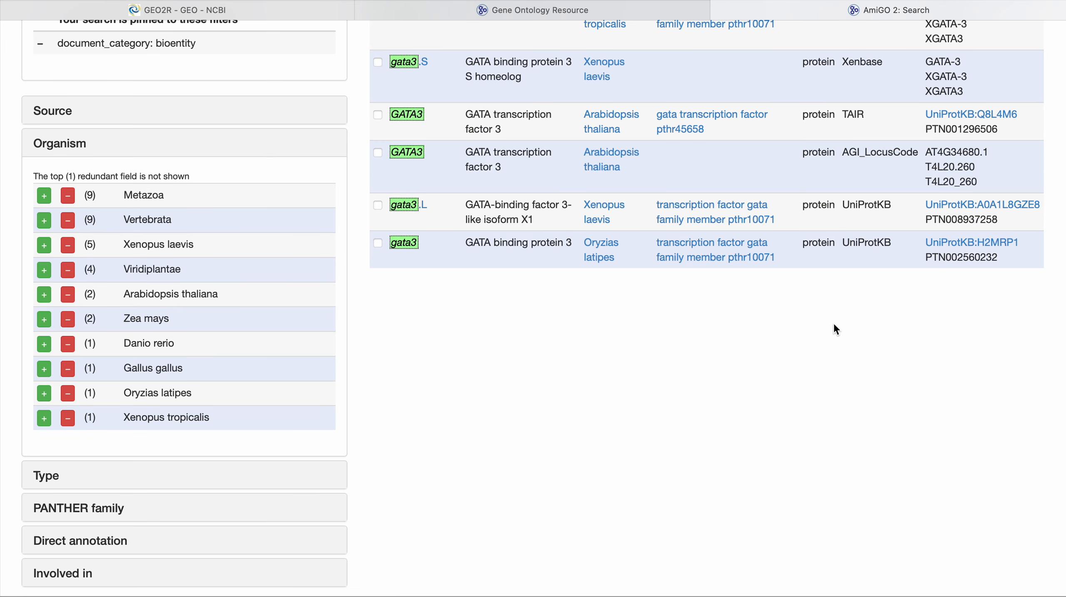
# Review the filtered GATA3 gene products, and expand the Type and PANTHER family filters.
pyautogui.scroll(10, 832, 323)
pyautogui.scroll(-5, 606, 347)
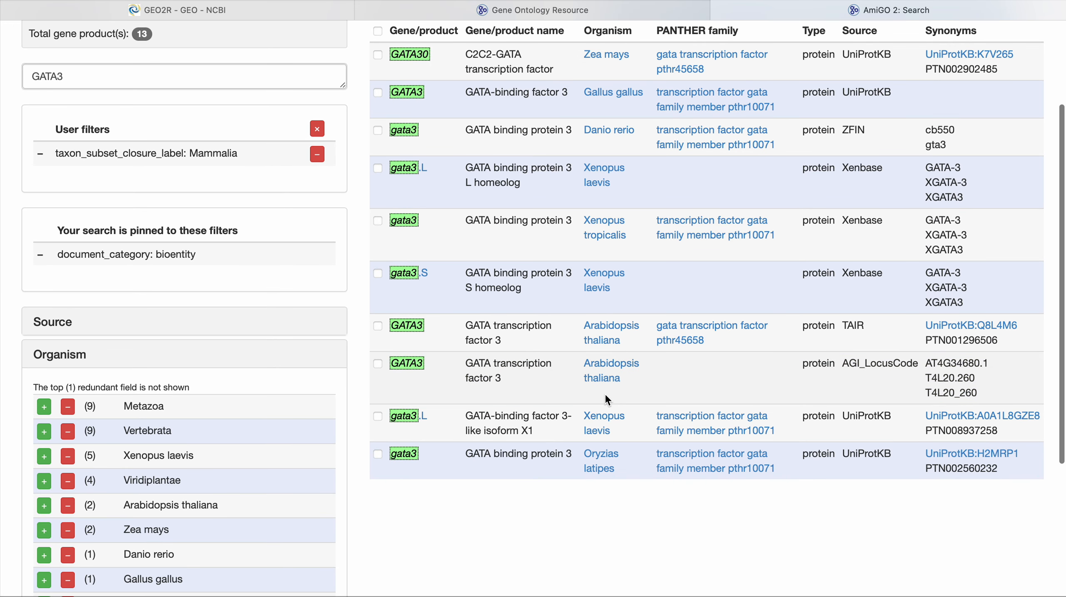
pyautogui.scroll(-3, 604, 393)
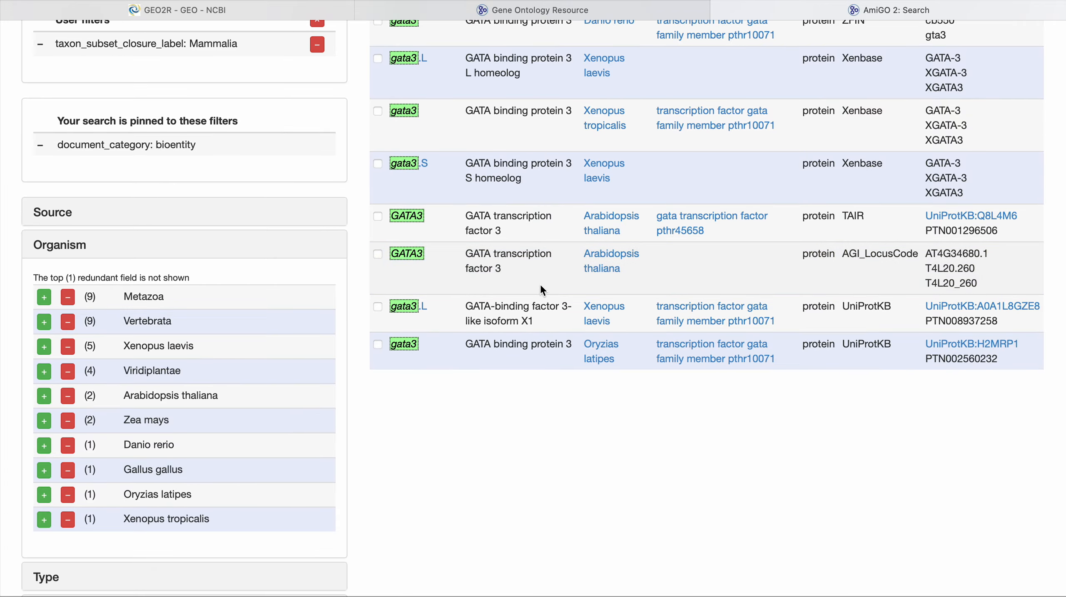
pyautogui.scroll(-2, 182, 422)
pyautogui.scroll(-3, 181, 422)
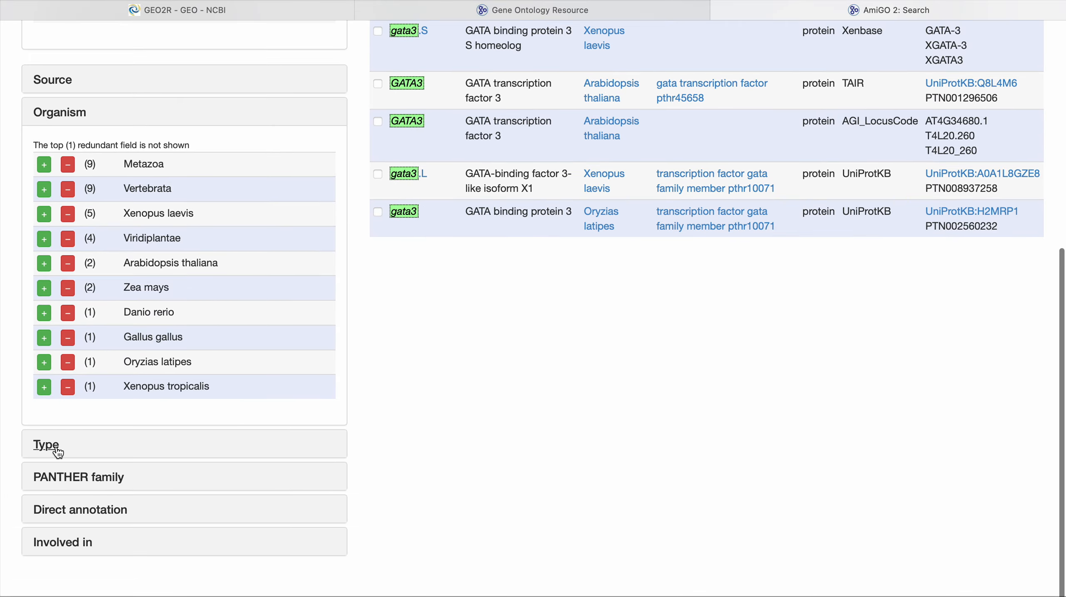
pyautogui.click(43, 444)
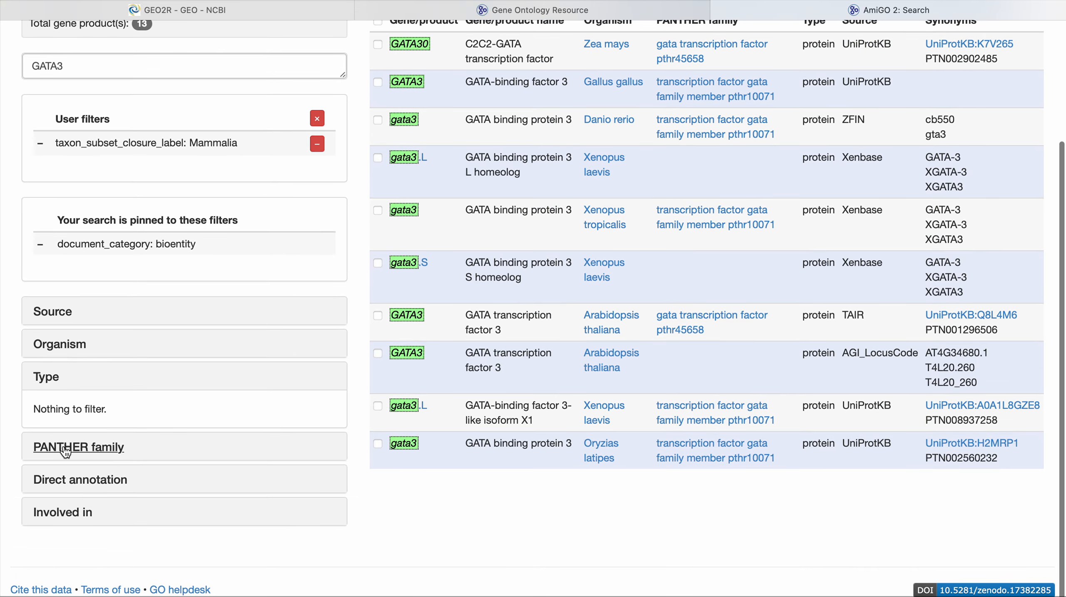
pyautogui.click(59, 450)
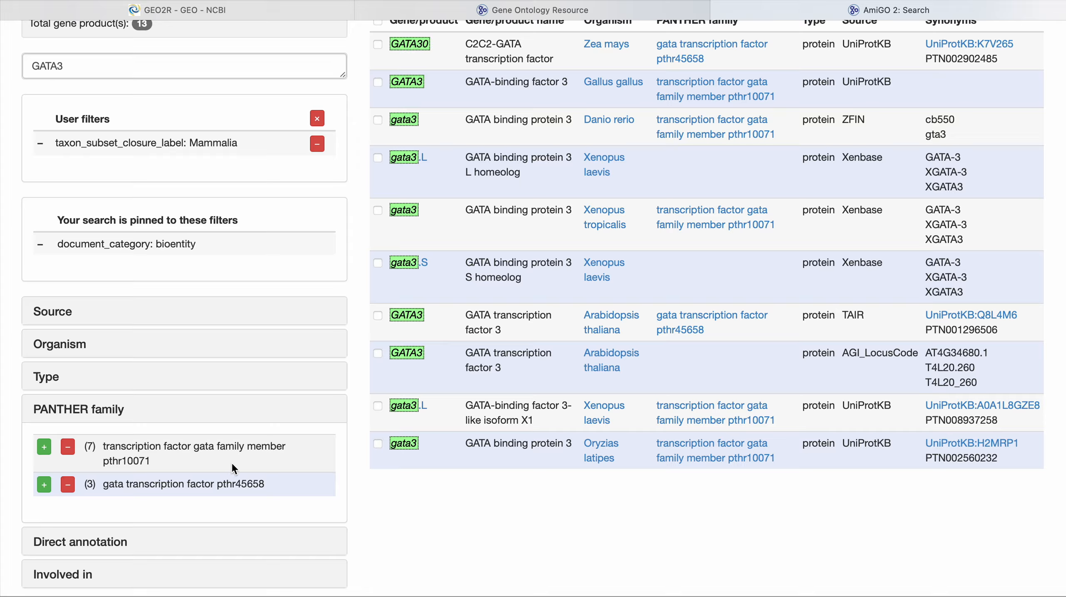
# Recheck the results list, and expand the Direct annotation filter to examine its GO terms.
pyautogui.scroll(4, 615, 418)
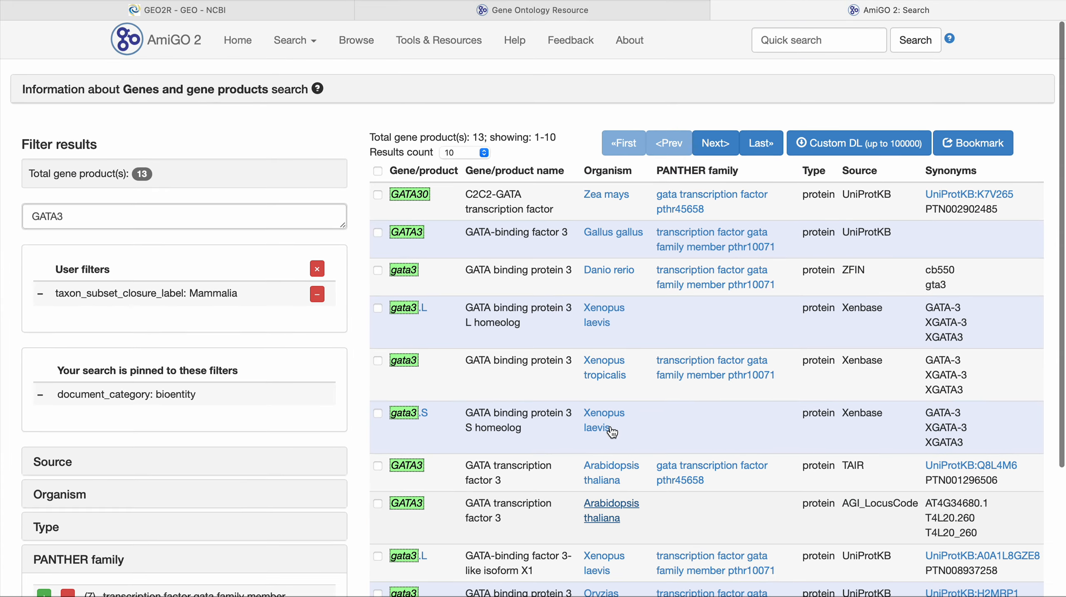
pyautogui.scroll(-1, 611, 431)
pyautogui.scroll(-4, 546, 336)
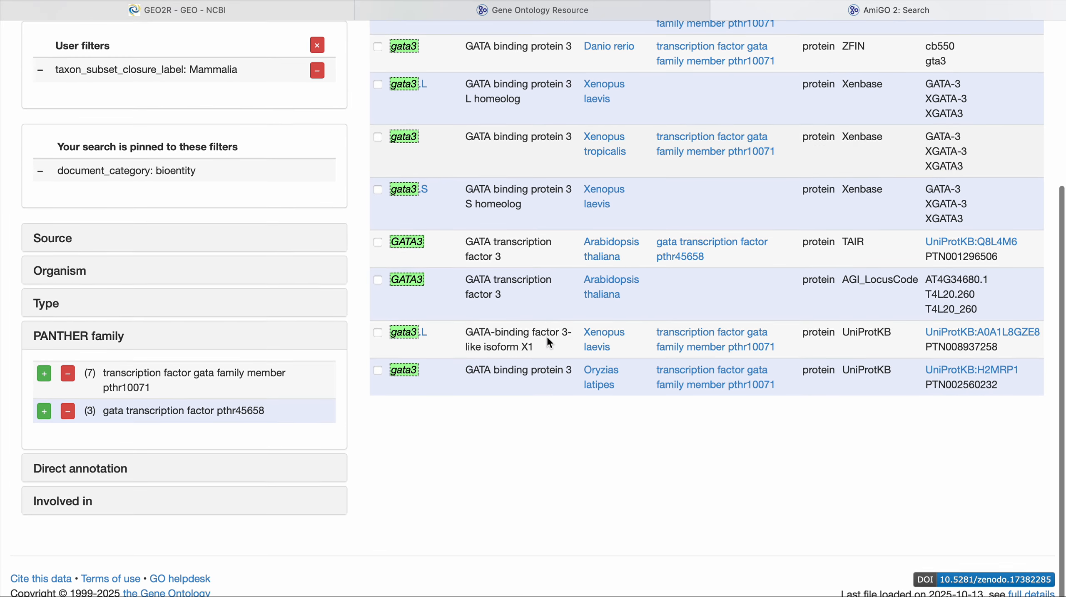
pyautogui.click(94, 485)
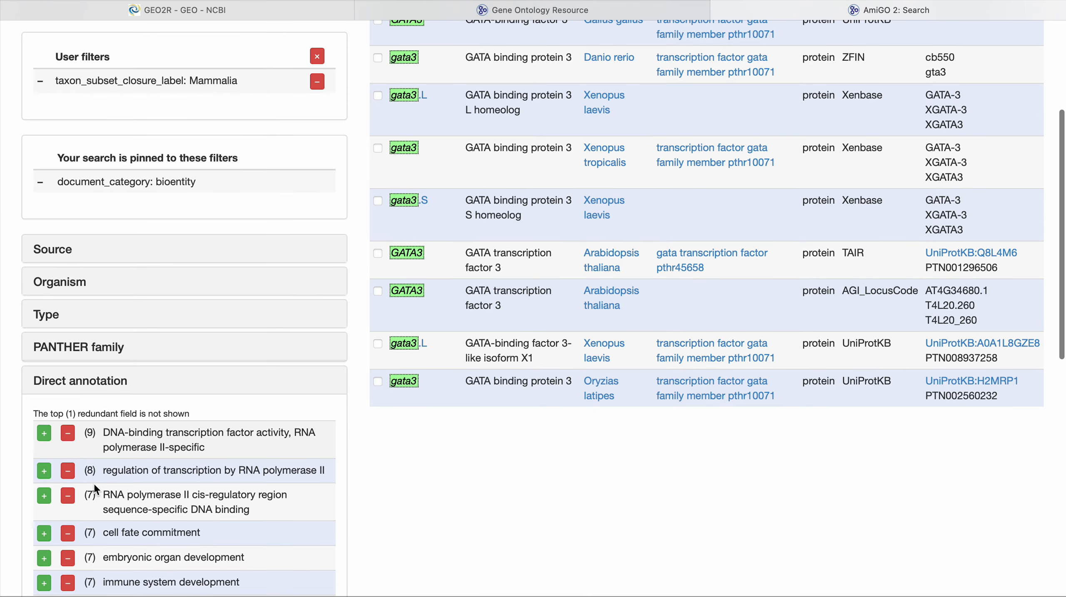
pyautogui.scroll(-2, 209, 489)
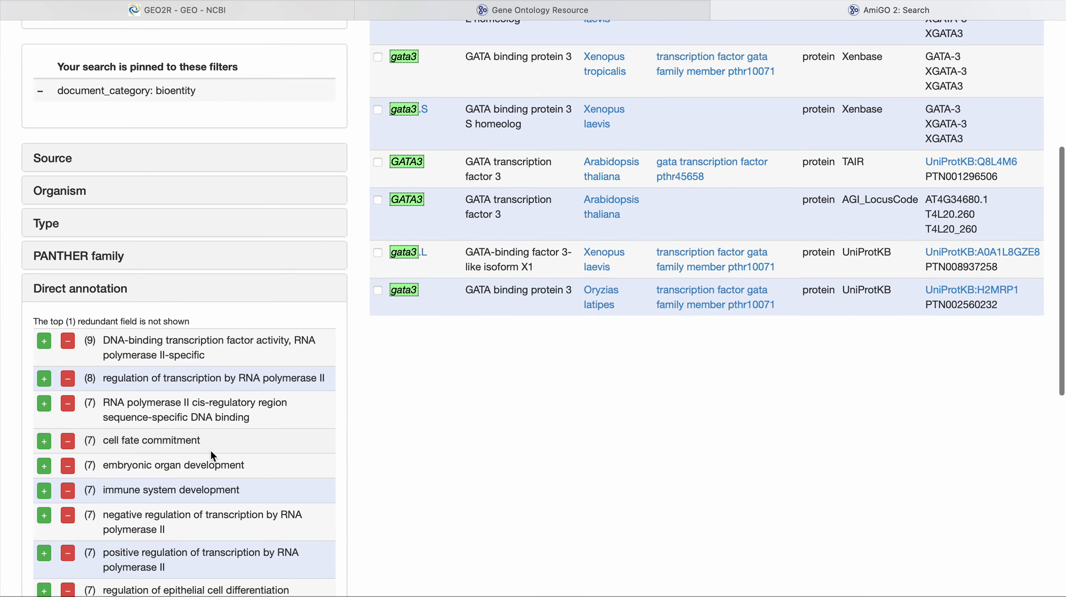
pyautogui.scroll(-1, 209, 449)
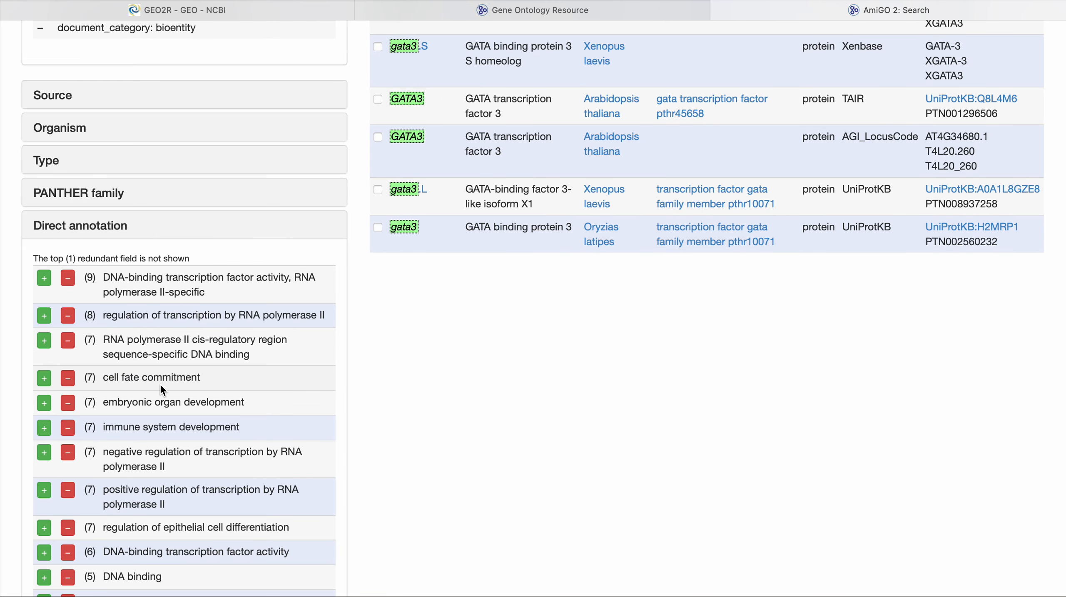
pyautogui.scroll(-8, 160, 386)
pyautogui.scroll(12, 160, 384)
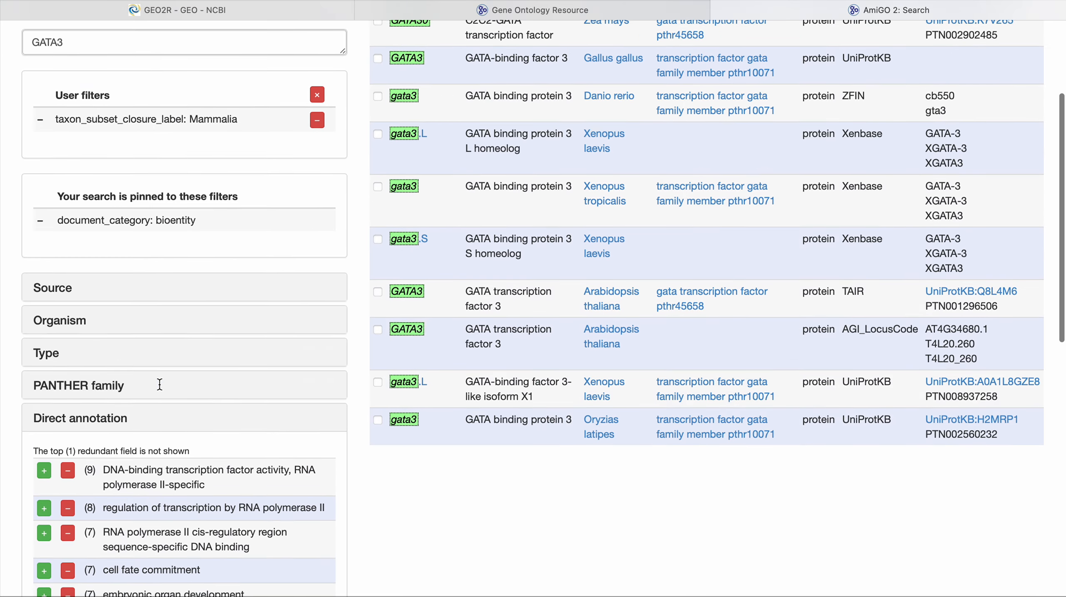
pyautogui.scroll(4, 160, 384)
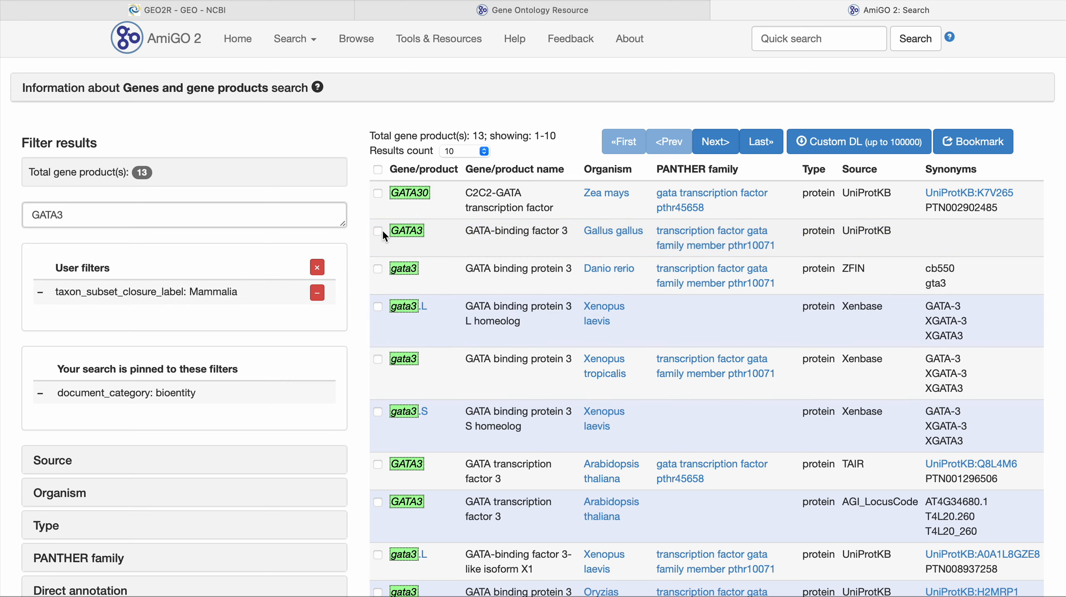
# Open the gene product details of the Gallus gallus GATA3 entry and look through its associations.
pyautogui.doubleClick(406, 232)
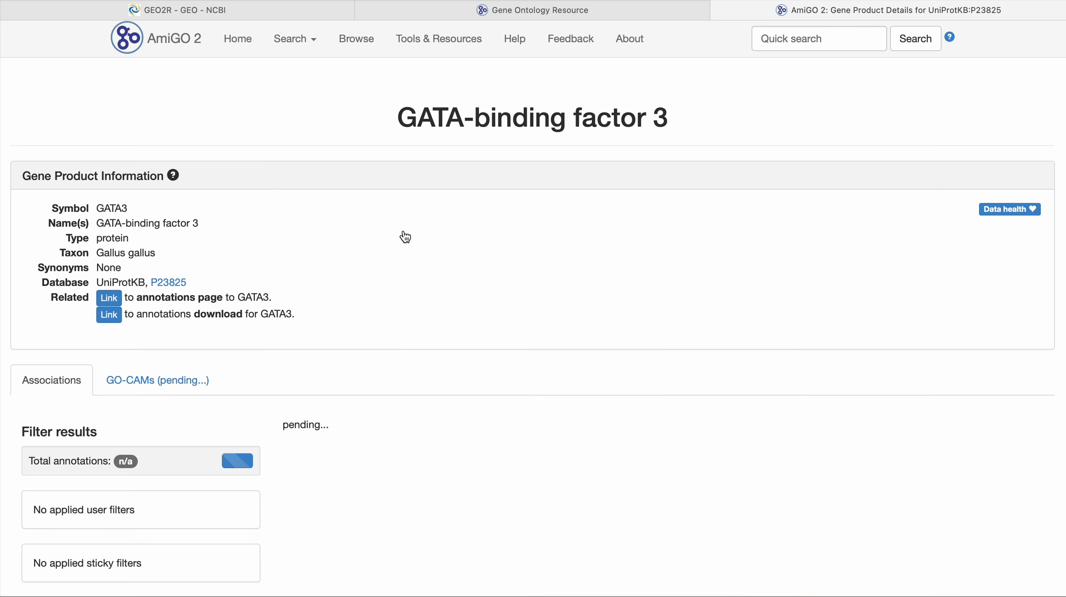
pyautogui.scroll(-2, 356, 335)
pyautogui.scroll(-15, 356, 335)
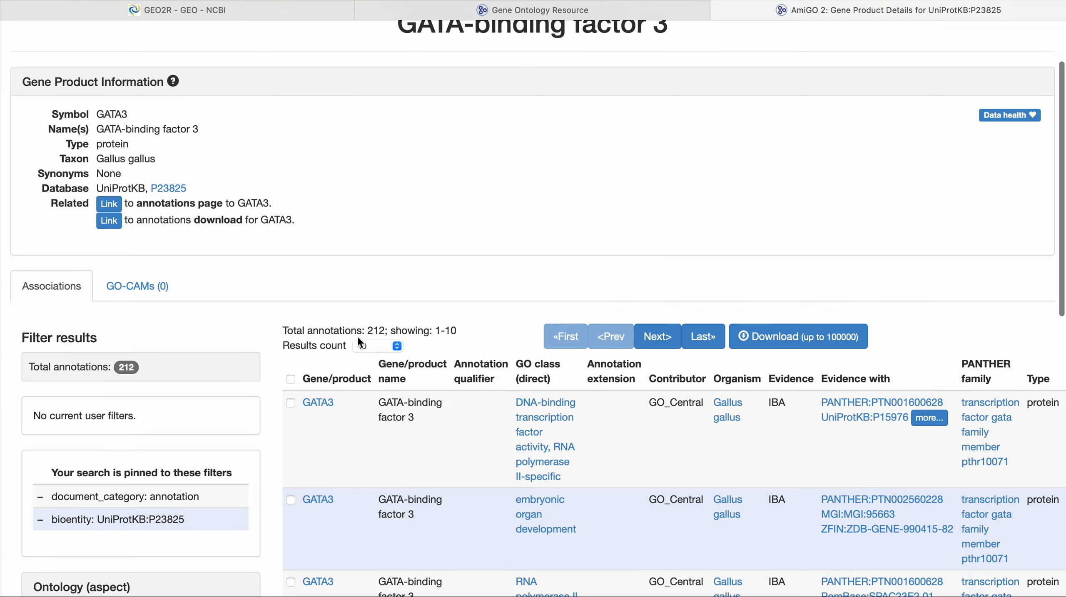
pyautogui.scroll(-3, 357, 336)
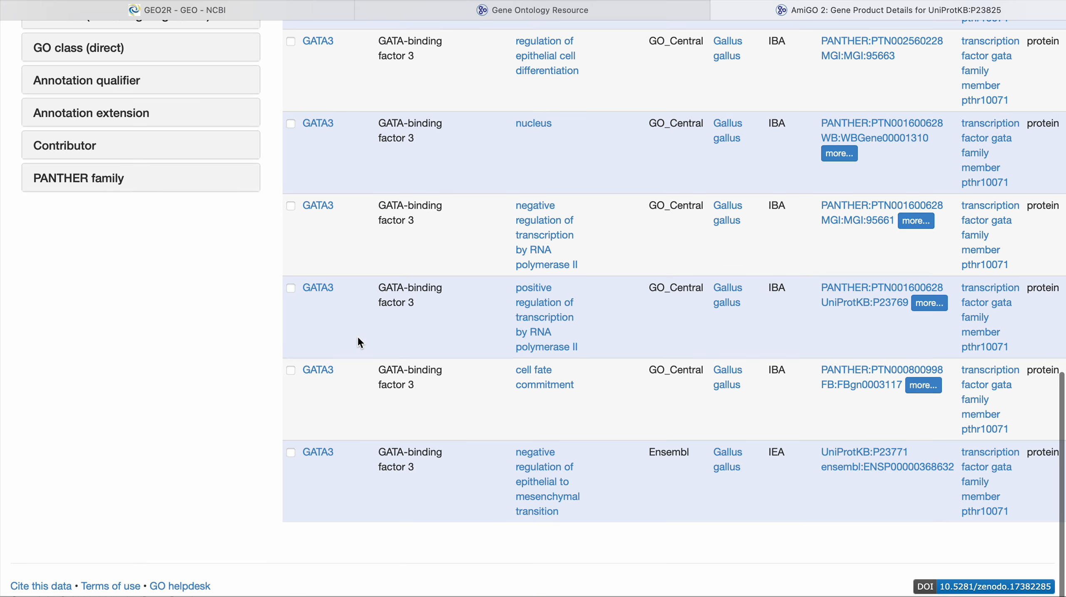
pyautogui.scroll(7, 356, 335)
pyautogui.scroll(-1, 356, 334)
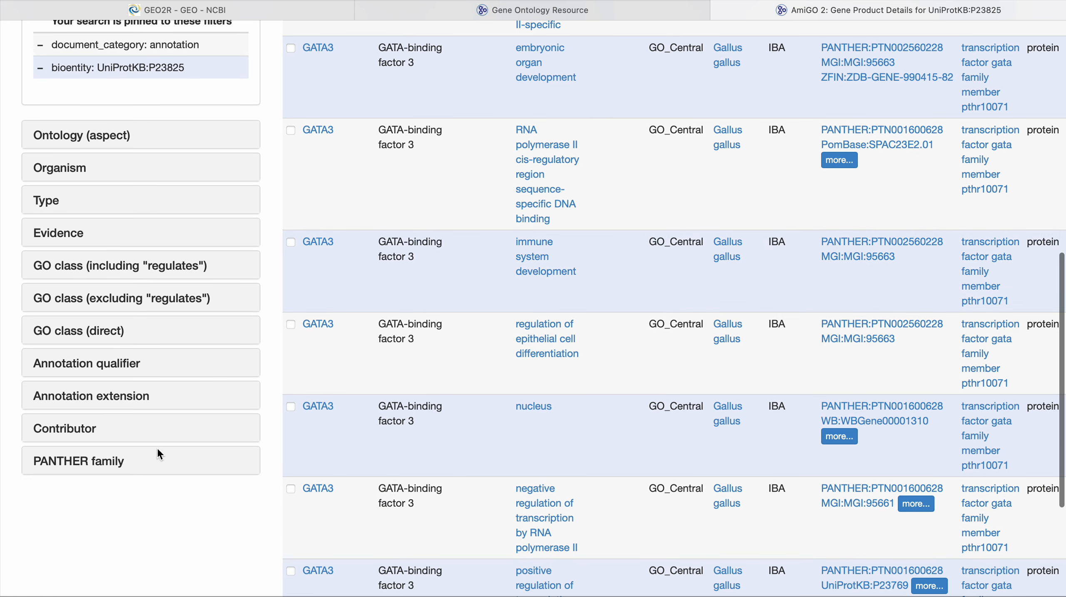
# Expand the PANTHER family, GO class (direct) and GO class (including "regulates") filters to inspect their entries.
pyautogui.click(84, 462)
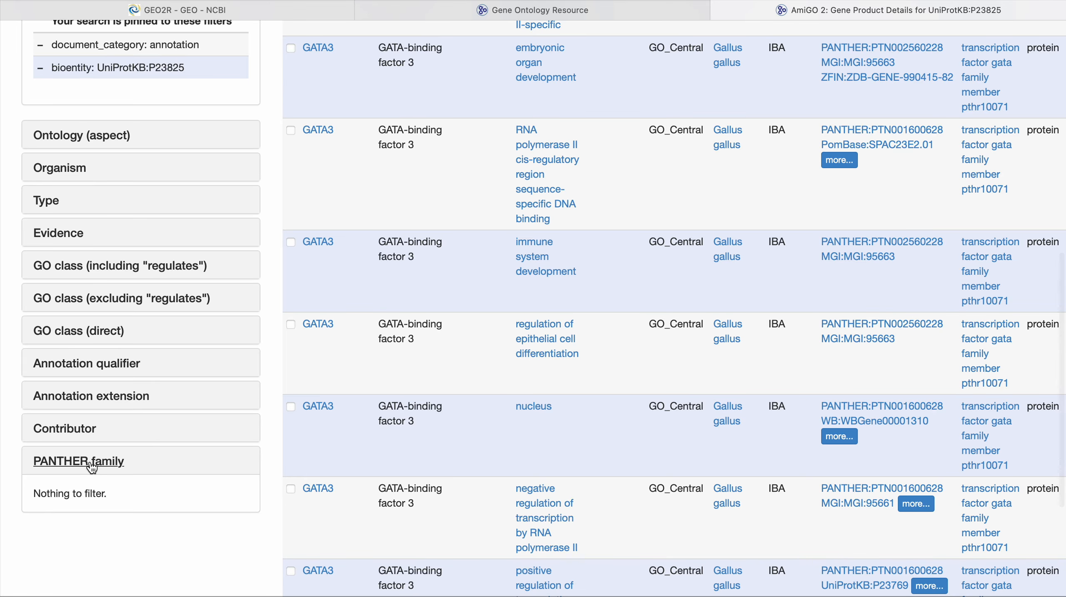
pyautogui.click(78, 337)
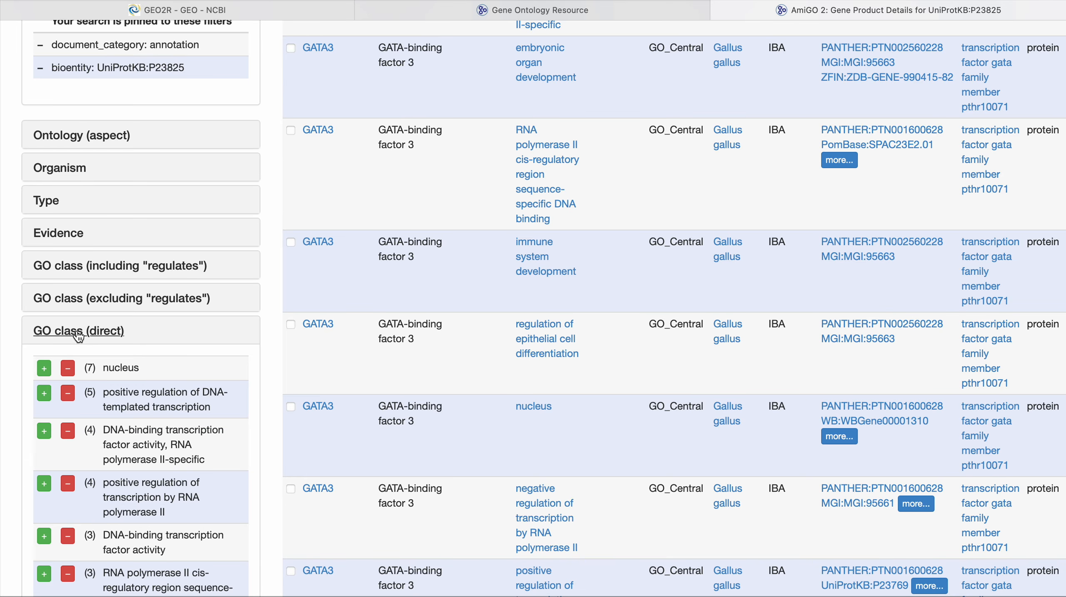
pyautogui.click(67, 271)
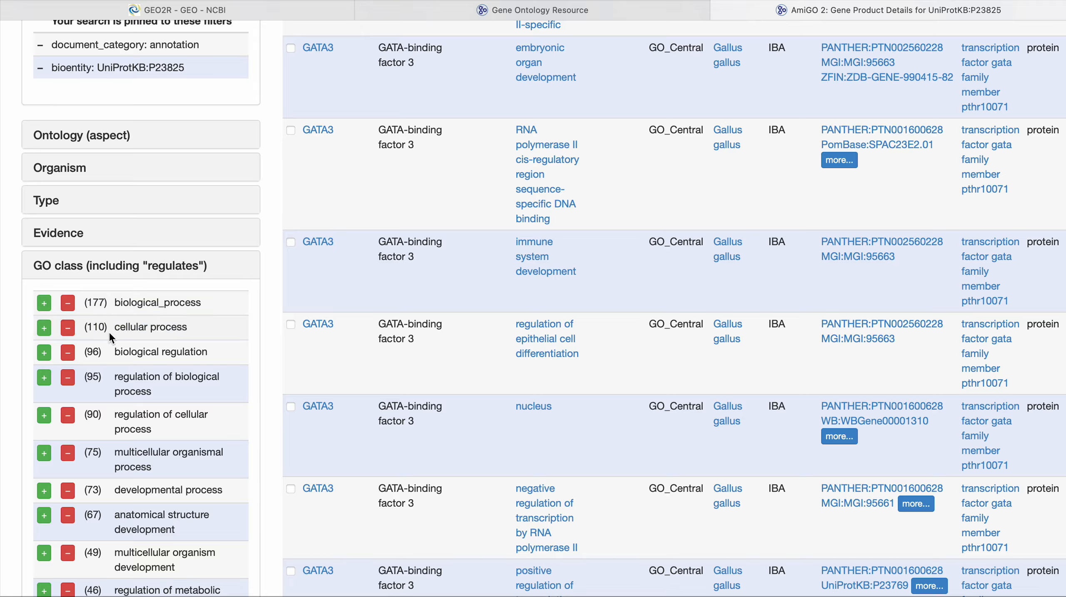
pyautogui.scroll(-1, 152, 401)
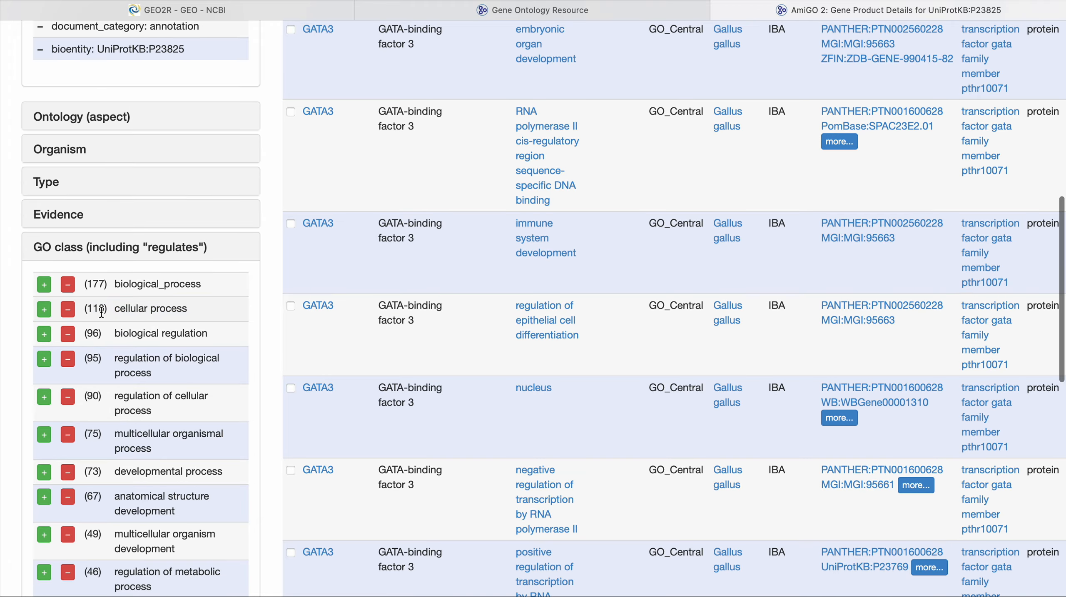
# Examine the rows and remaining columns of the association table for GATA-binding factor 3.
pyautogui.scroll(15, 706, 262)
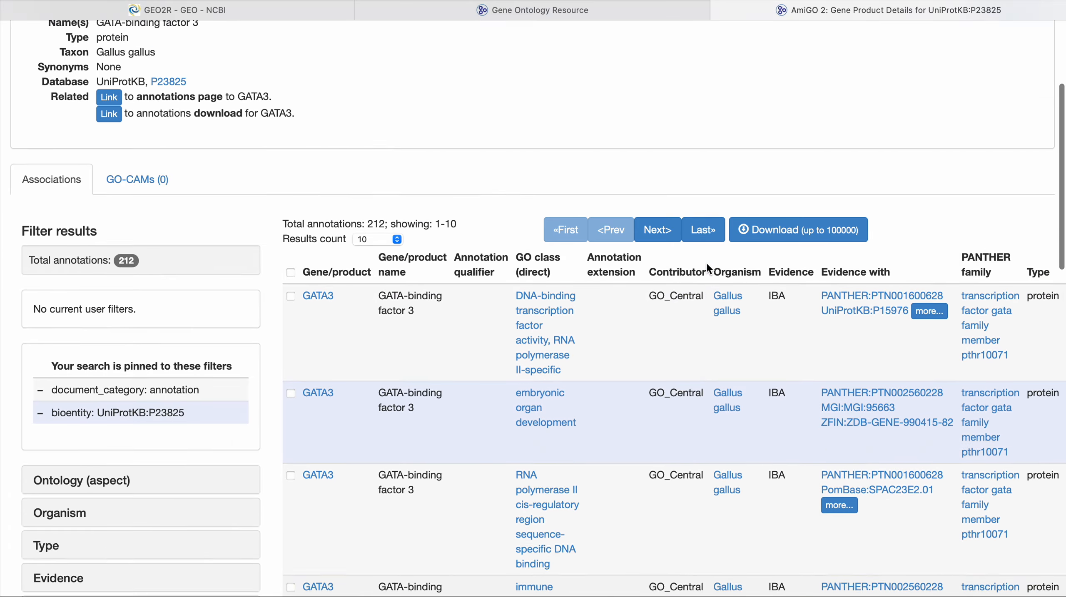
pyautogui.scroll(-4, 706, 262)
pyautogui.hscroll(5, 791, 360)
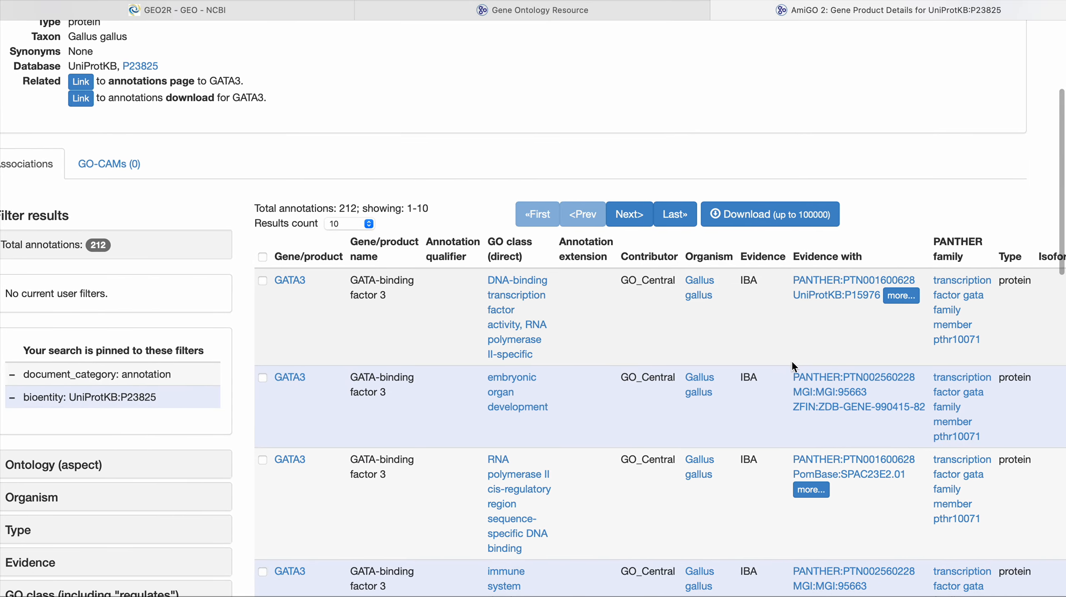
pyautogui.scroll(-10, 791, 360)
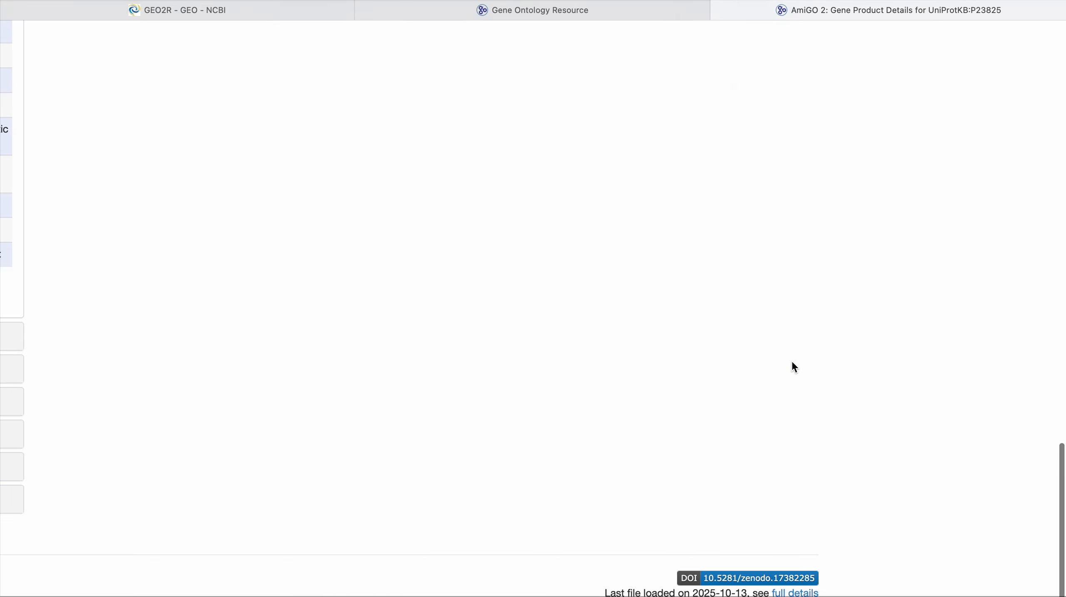
pyautogui.scroll(-4, 791, 360)
pyautogui.scroll(20, 792, 363)
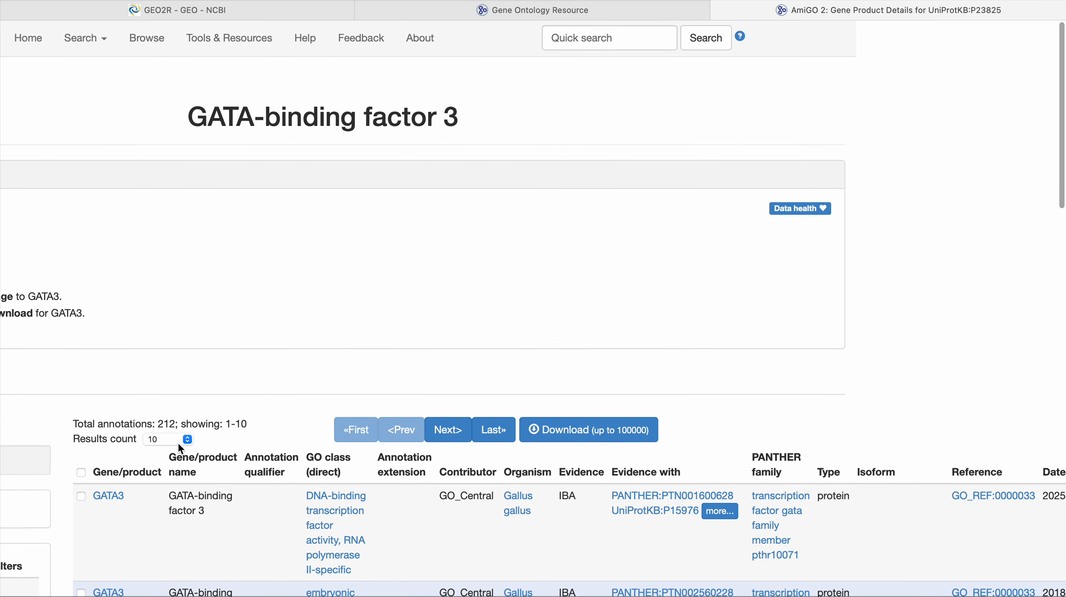
# Set the results count of the GATA-binding factor 3 association table to 100.
pyautogui.hscroll(-3, 178, 441)
pyautogui.scroll(-3, 177, 441)
pyautogui.scroll(-2, 218, 391)
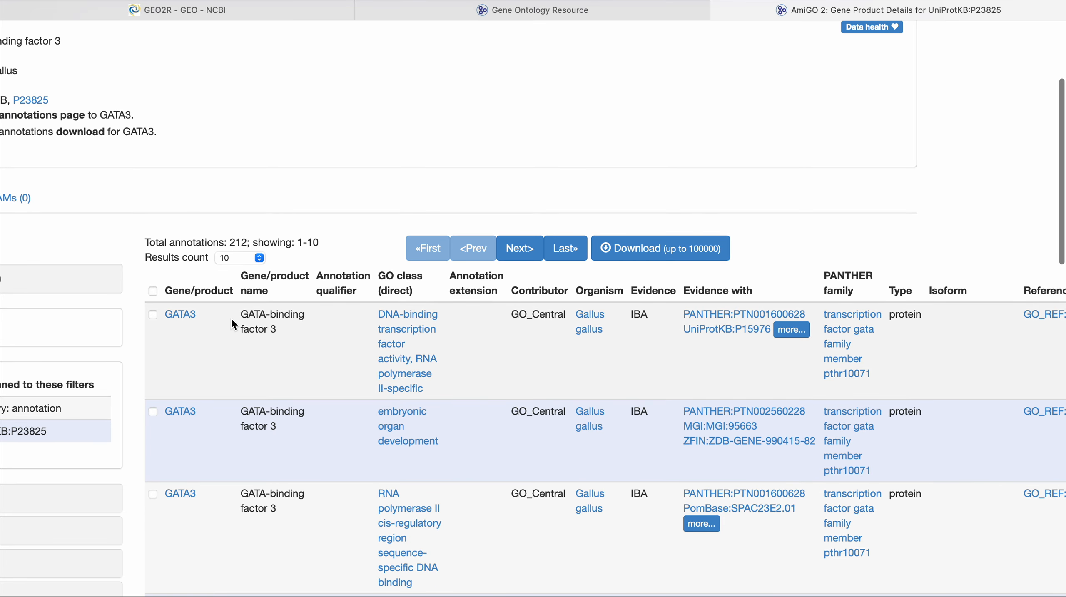
pyautogui.scroll(-3, 230, 317)
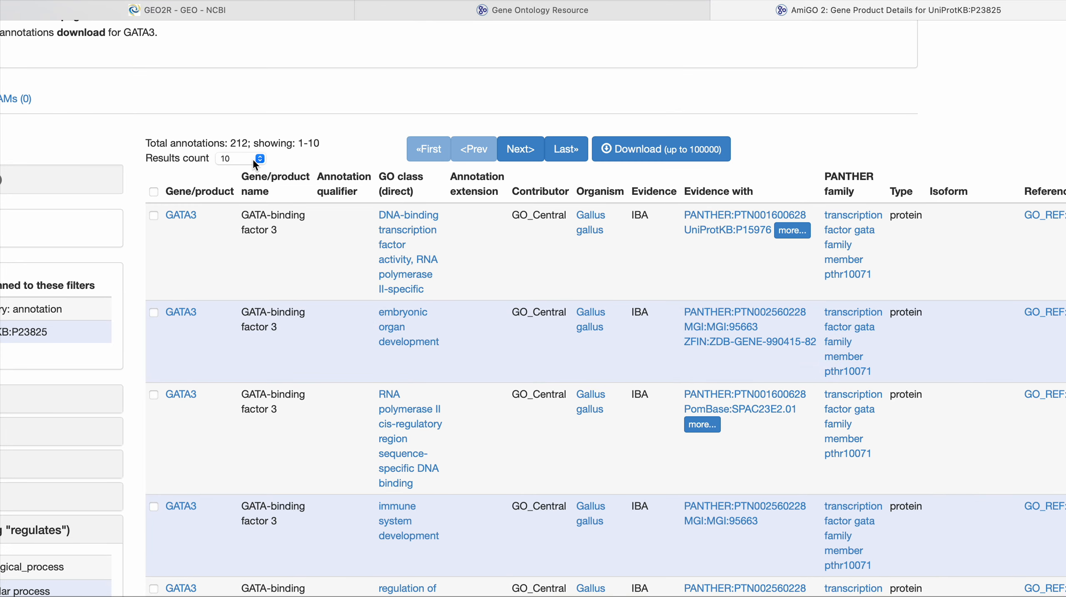
pyautogui.scroll(-1, 253, 158)
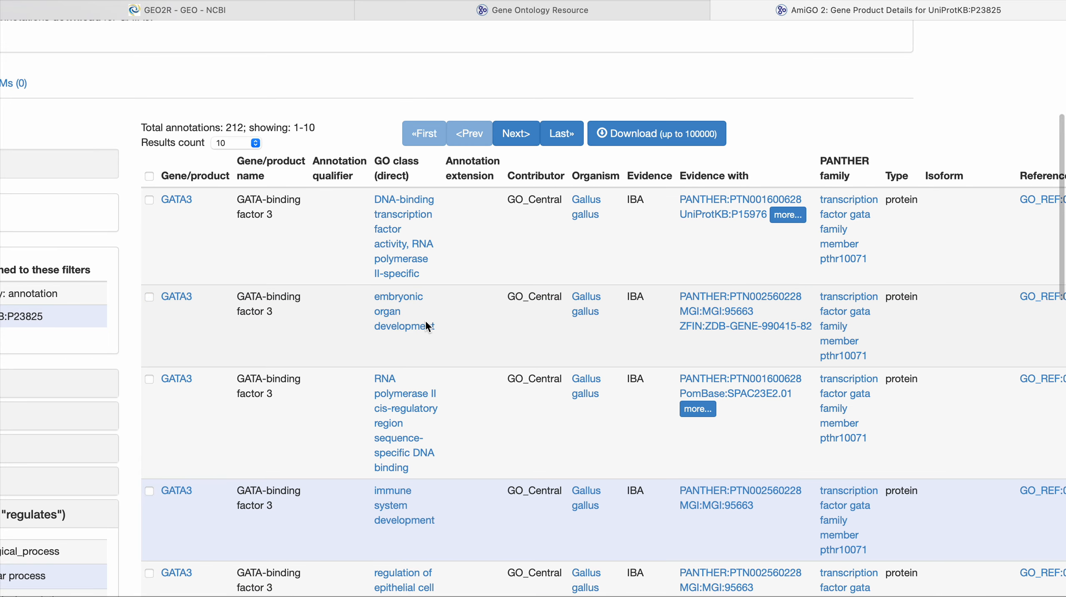
pyautogui.click(234, 144)
pyautogui.click(221, 186)
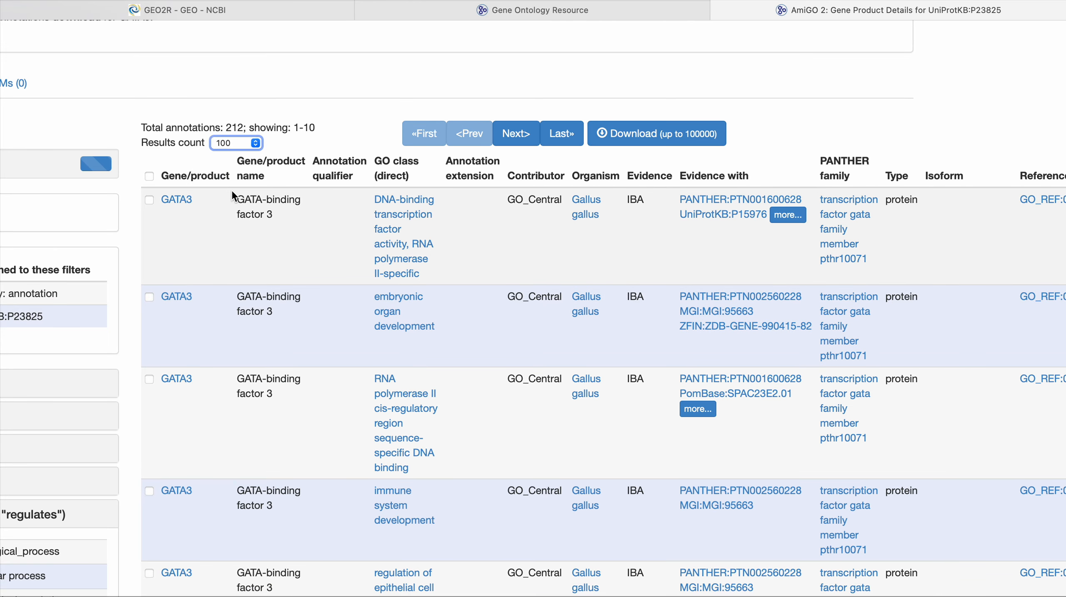
# Look through the listed GATA3 associations, and open the next page of the table to inspect its first rows.
pyautogui.scroll(-12, 621, 268)
pyautogui.scroll(-20, 623, 272)
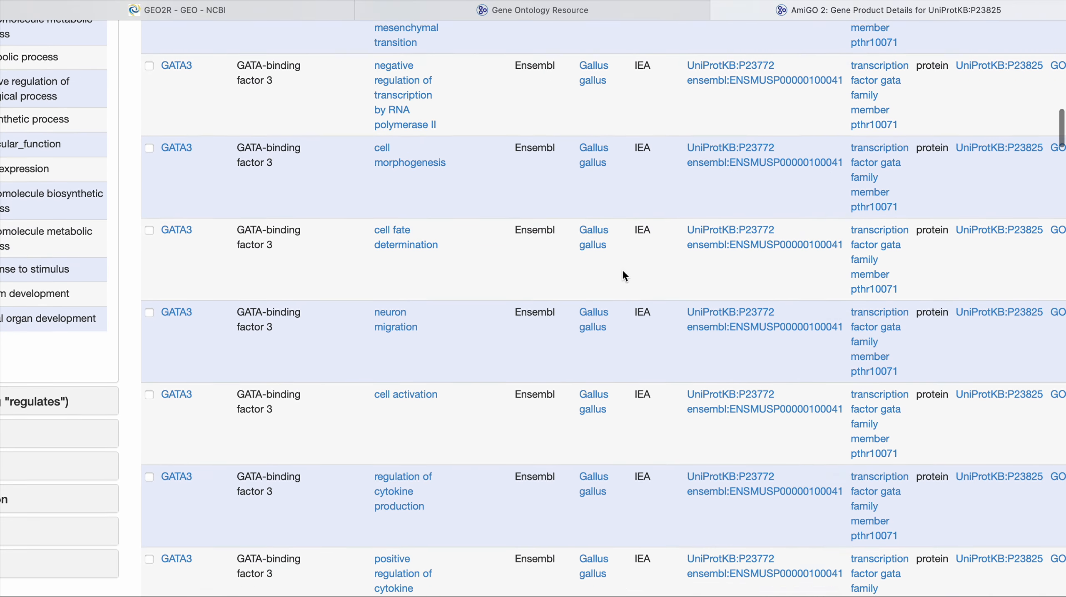
pyautogui.scroll(-15, 622, 269)
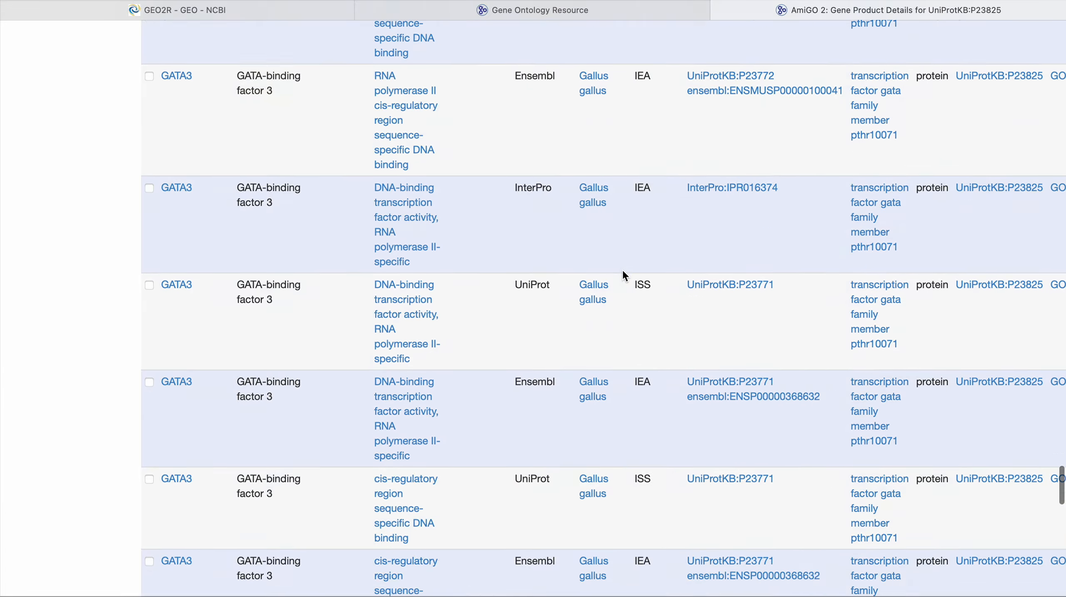
pyautogui.scroll(20, 776, 446)
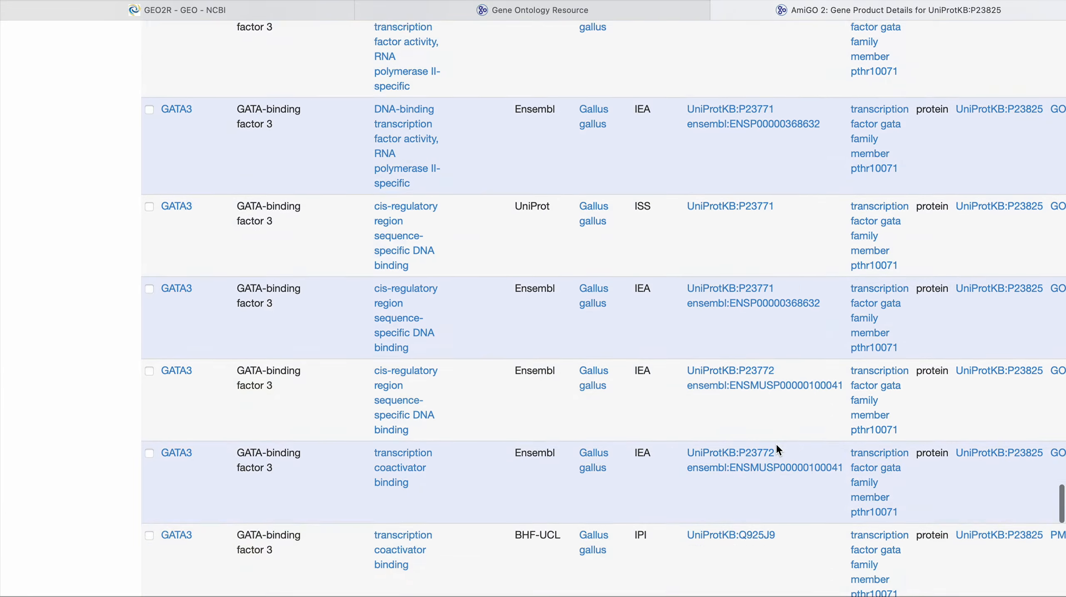
pyautogui.scroll(-3, 776, 443)
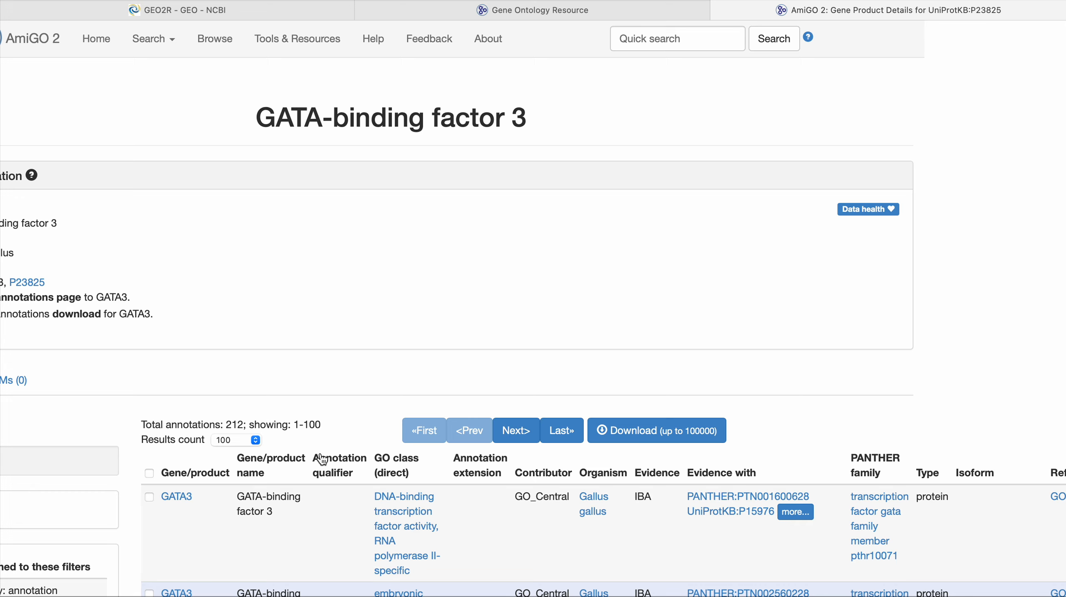
pyautogui.click(526, 436)
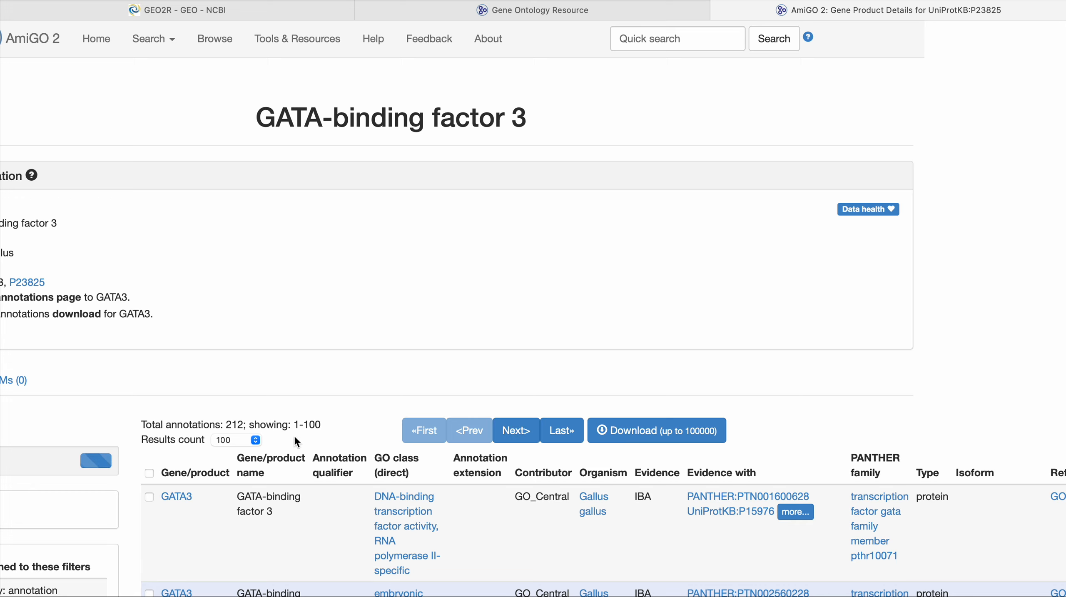
pyautogui.scroll(-4, 308, 426)
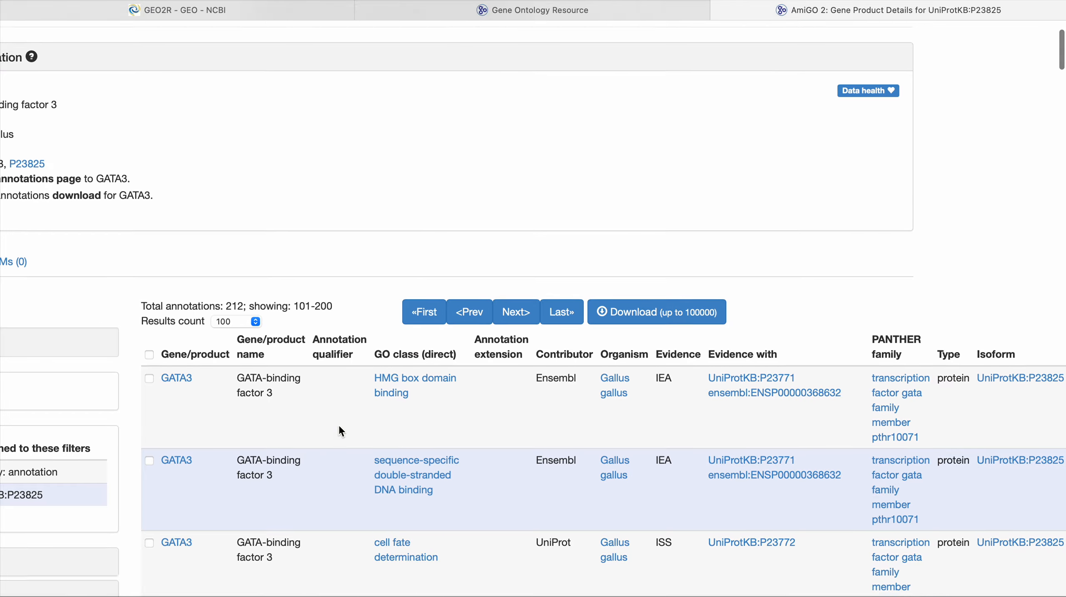
pyautogui.scroll(-2, 406, 402)
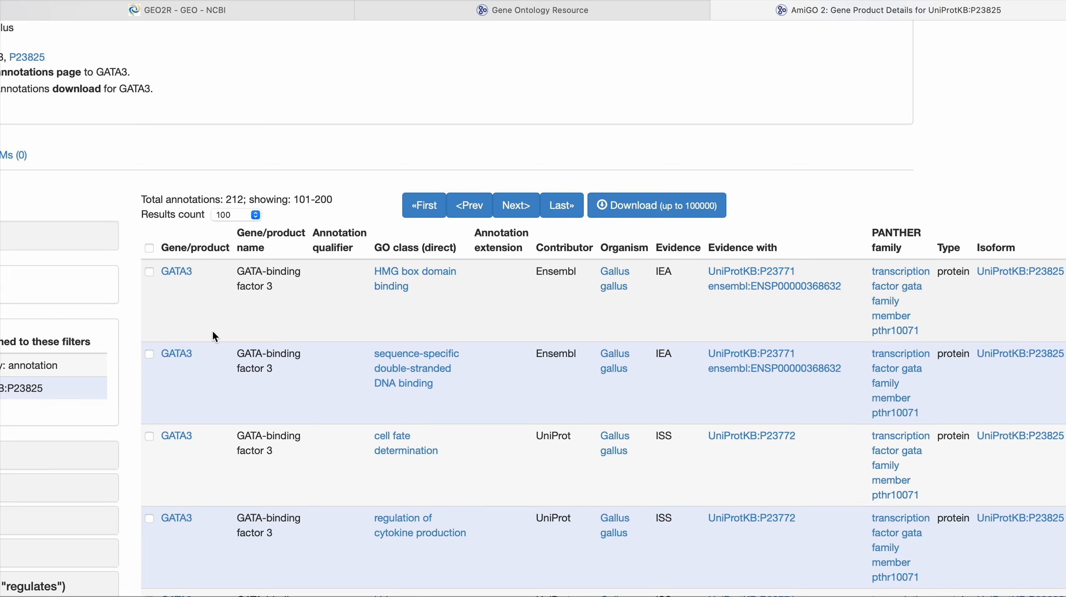
# Return to the AmiGO search directory for GATA3, view its Annotations results, and go back to the directory.
pyautogui.press('super+shift+backslash')
pyautogui.click(602, 153)
pyautogui.click(69, 0)
pyautogui.click(69, 0)
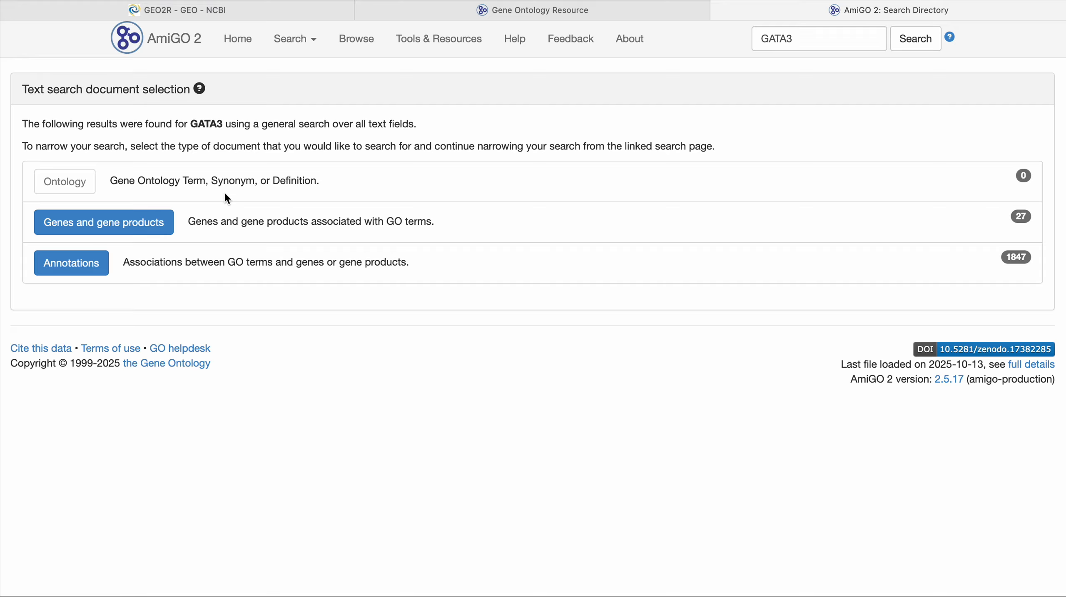
pyautogui.click(71, 263)
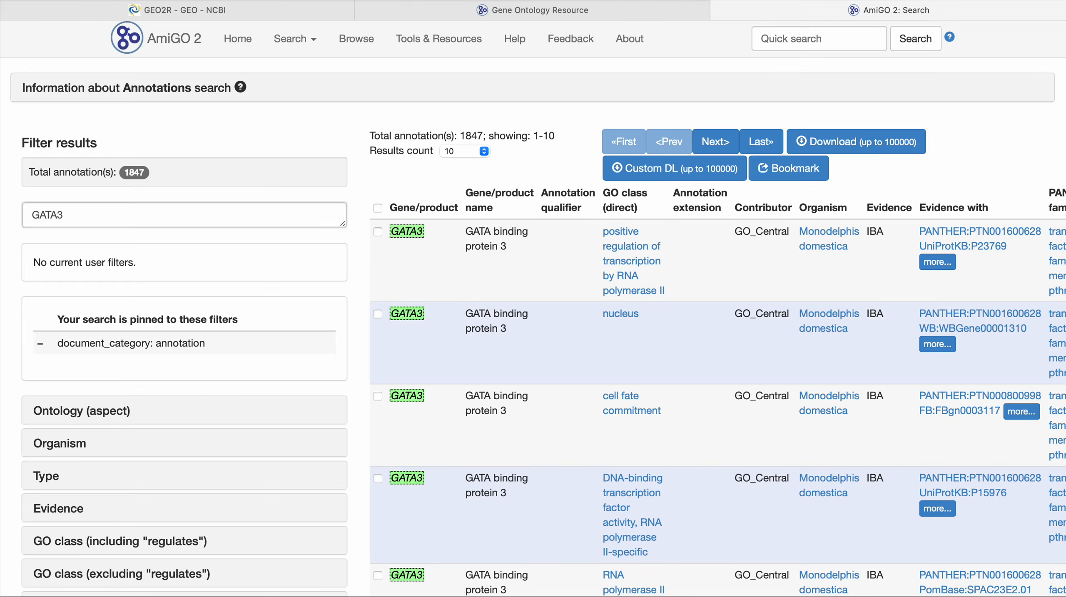
pyautogui.press('super+bracketleft')
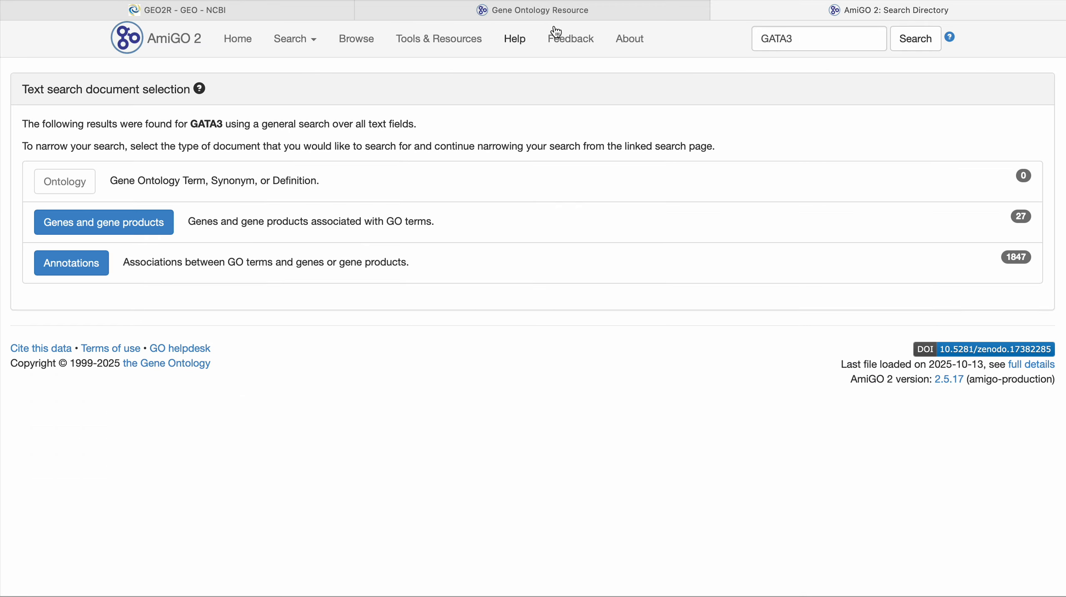
# Switch to the Gene Ontology Resource home page and clear GATA3 from the GO term search field.
pyautogui.click(579, 12)
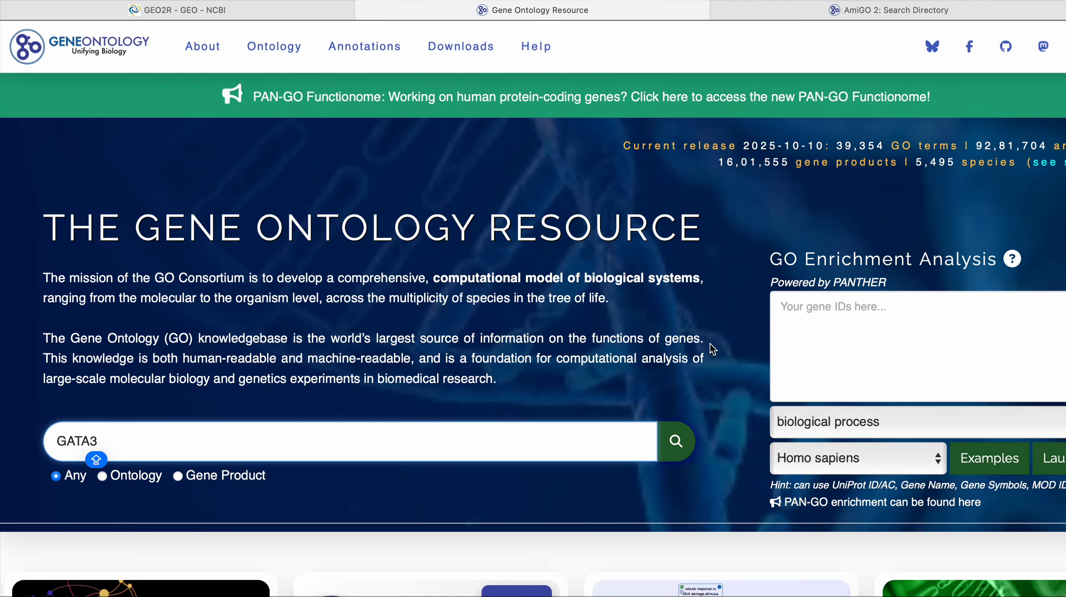
pyautogui.hscroll(3, 711, 348)
pyautogui.hscroll(2, 710, 344)
pyautogui.hscroll(-3, 711, 345)
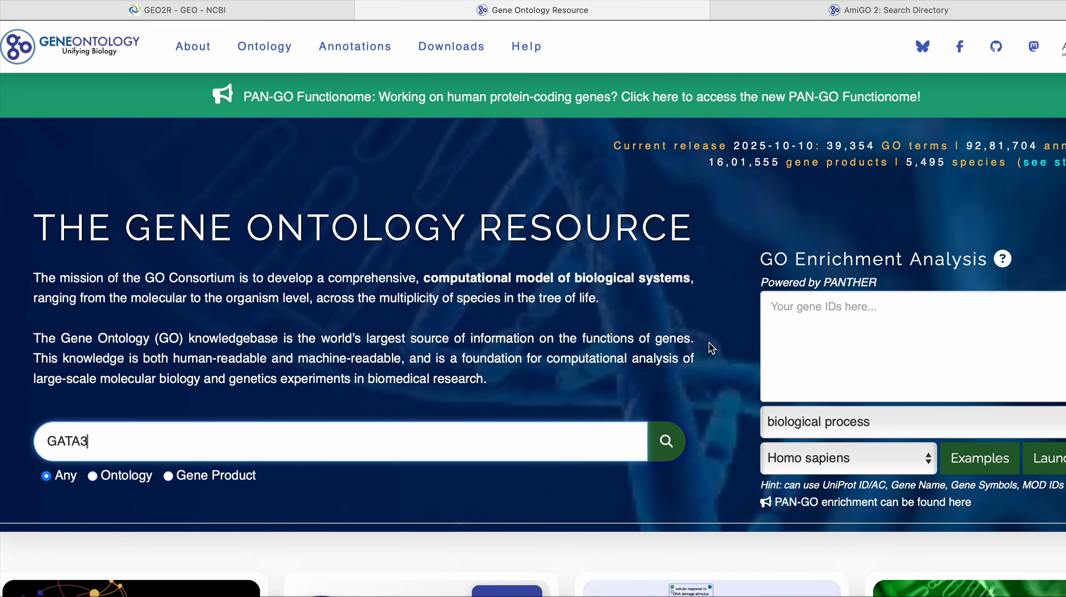
pyautogui.hscroll(3, 709, 343)
pyautogui.click(751, 305)
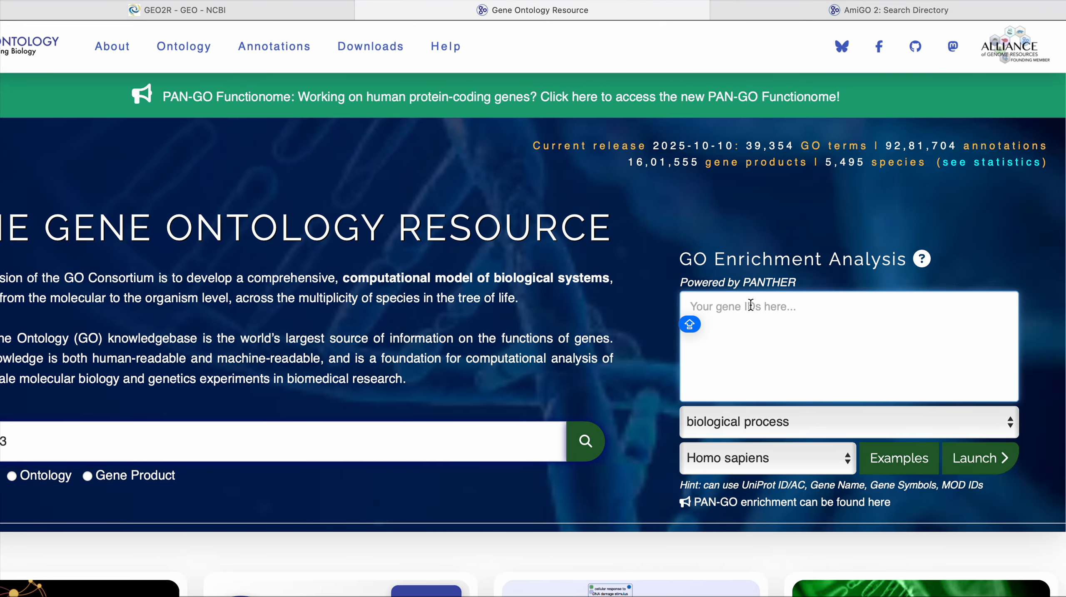
pyautogui.doubleClick(90, 441)
pyautogui.hscroll(-3, 91, 442)
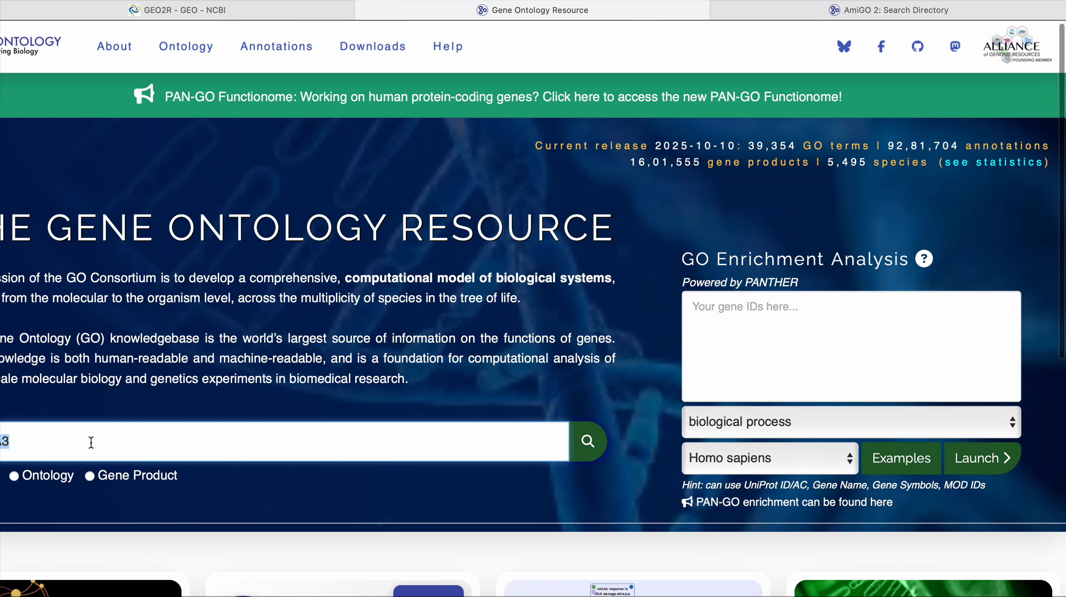
pyautogui.press('BackSpace')
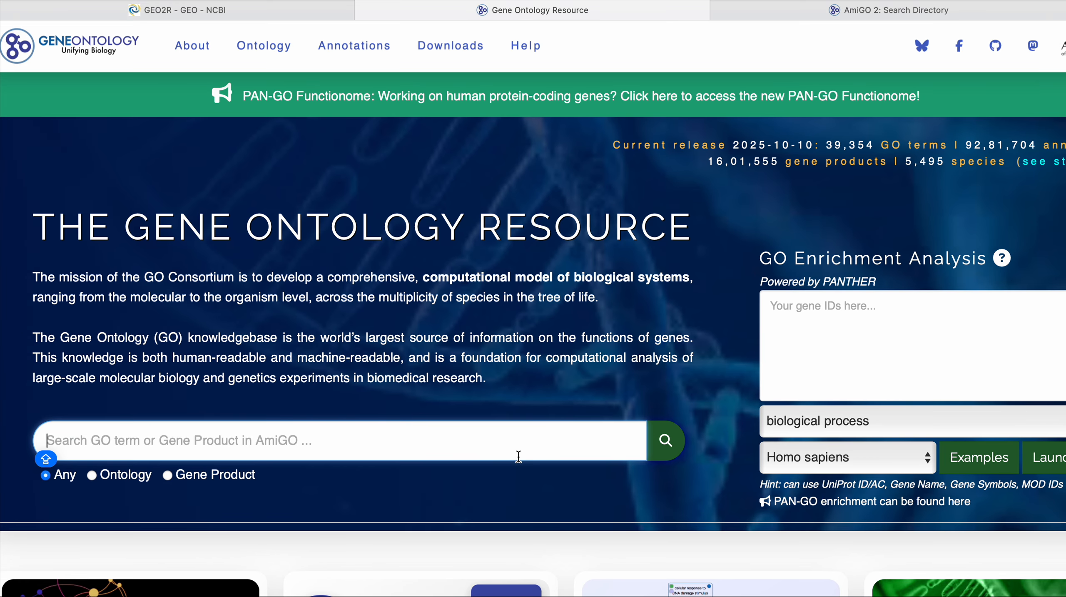
# Load the example gene set into GO Enrichment Analysis and look through the gene list.
pyautogui.hscroll(3, 518, 457)
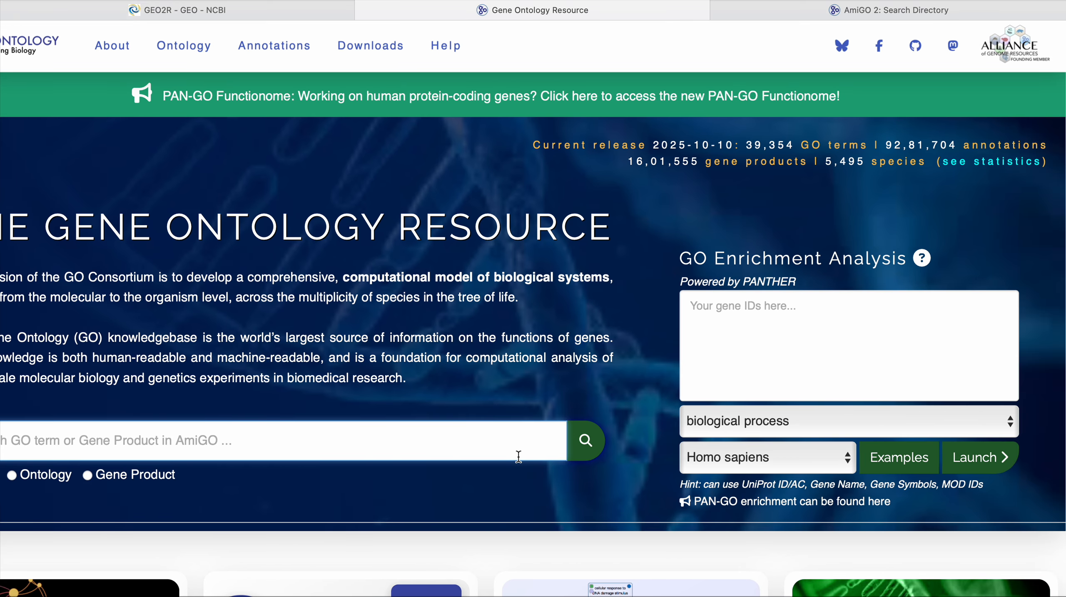
pyautogui.click(922, 466)
pyautogui.scroll(-10, 794, 349)
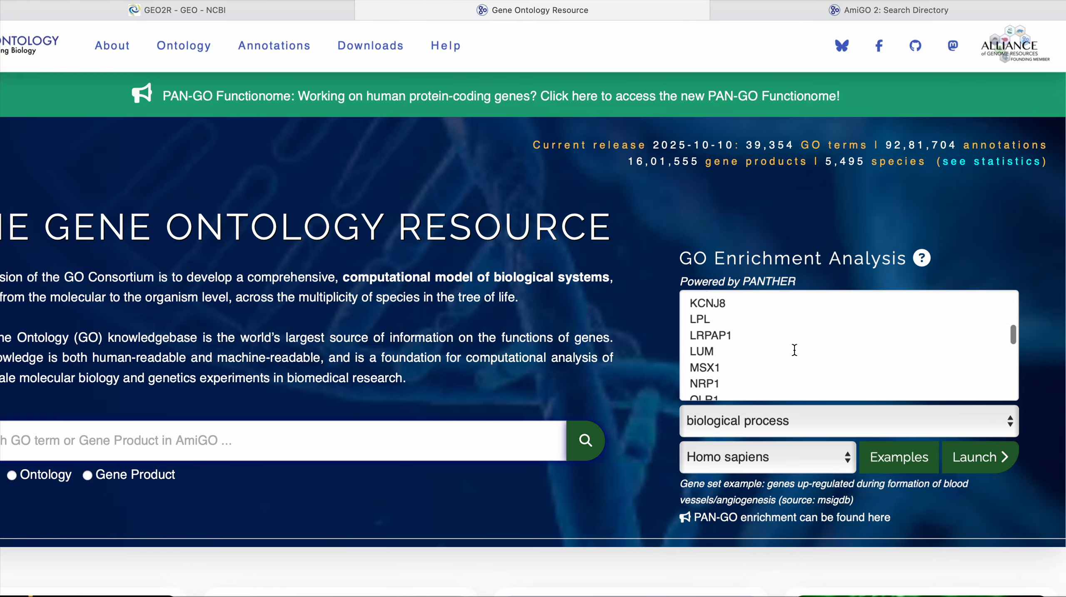
pyautogui.scroll(-5, 793, 350)
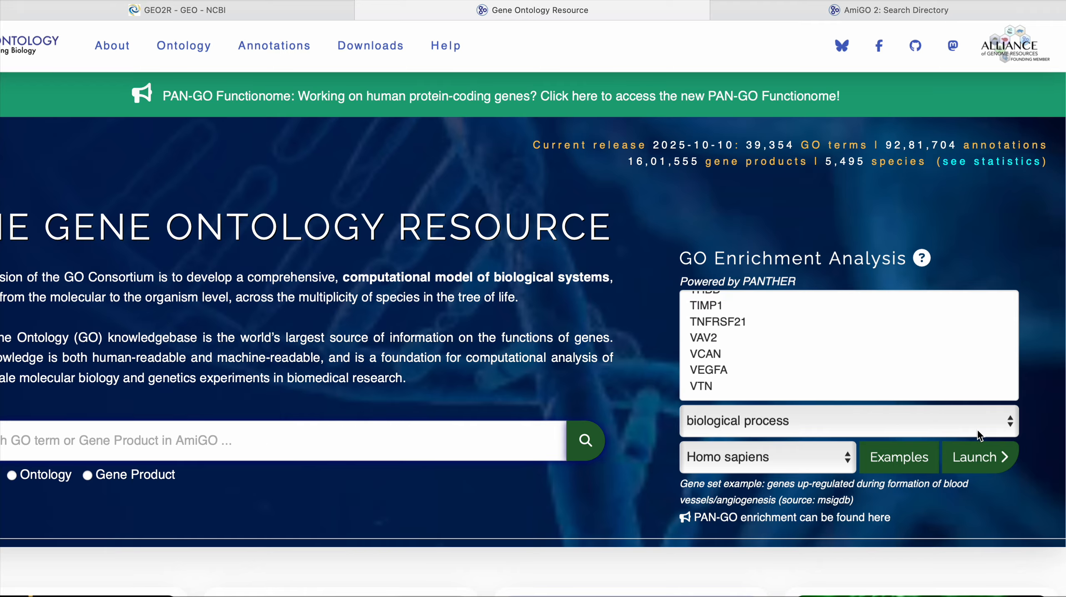
# Set the enrichment analysis to molecular function, and browse the species list while keeping Homo sapiens.
pyautogui.click(807, 421)
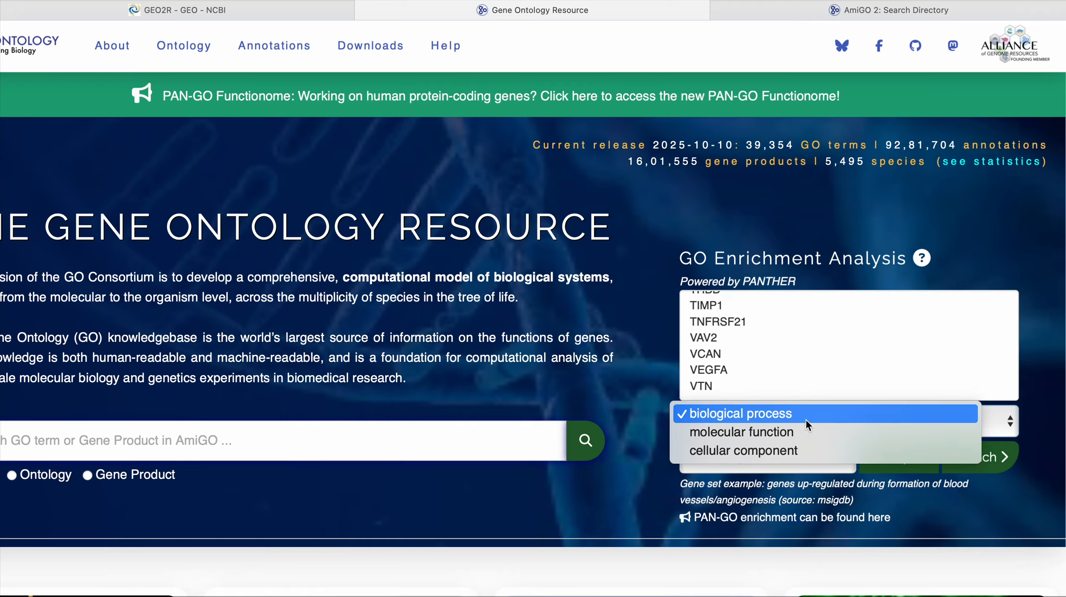
pyautogui.click(754, 437)
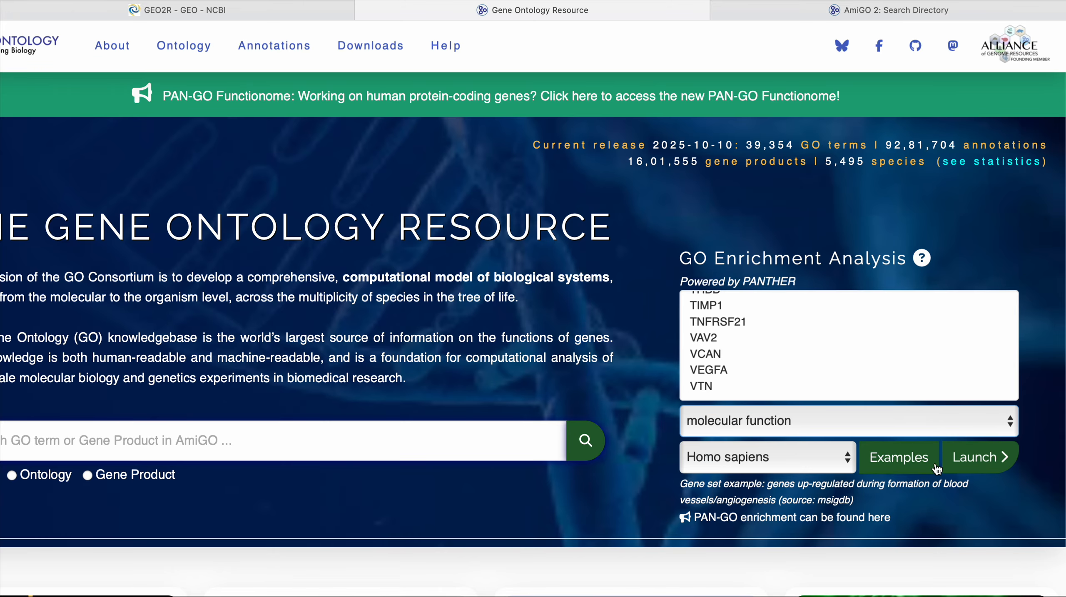
pyautogui.click(808, 457)
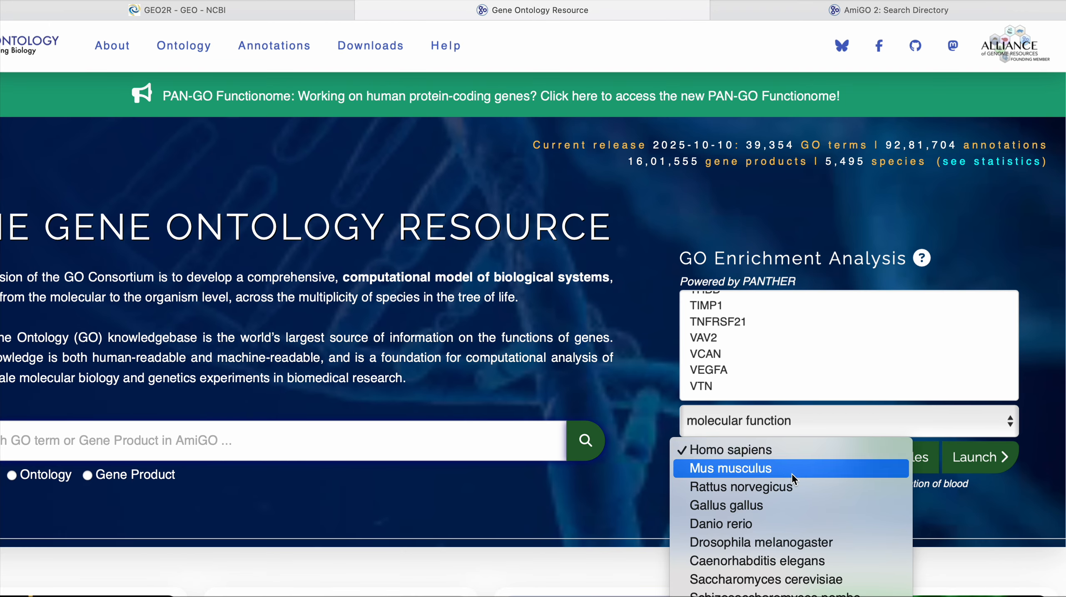
pyautogui.scroll(-20, 791, 473)
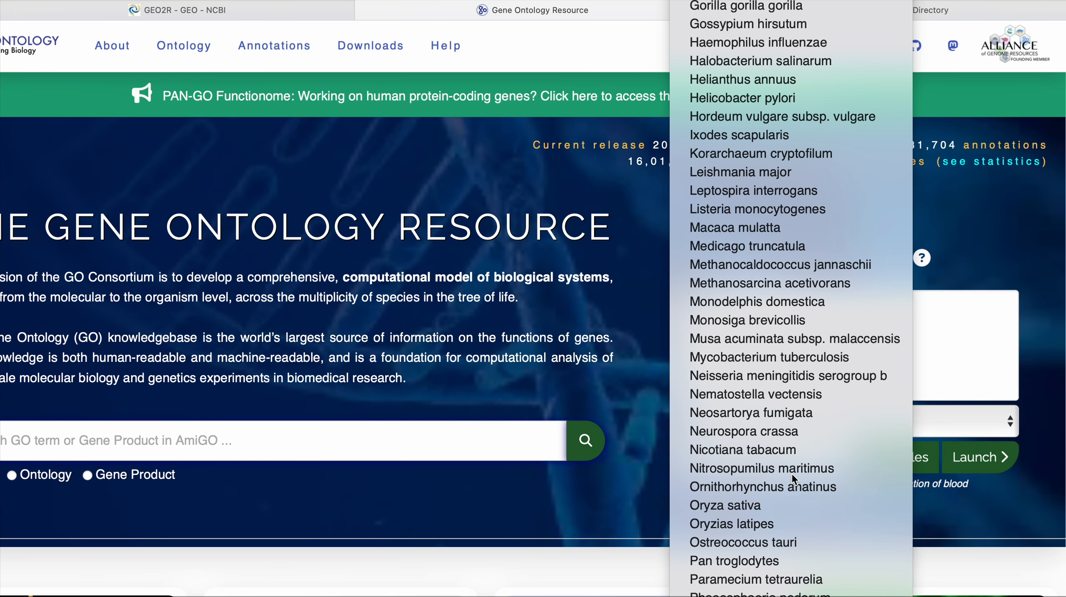
pyautogui.scroll(-5, 794, 478)
pyautogui.press('Escape')
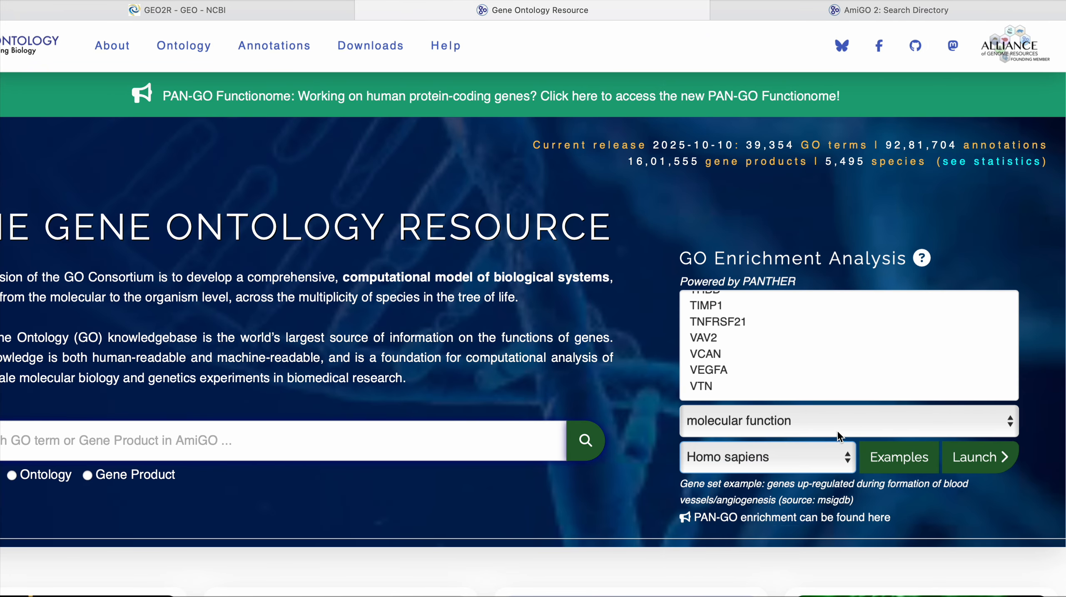
# Launch the enrichment analysis of the example genes and complete PANTHER's human verification check.
pyautogui.scroll(10, 750, 340)
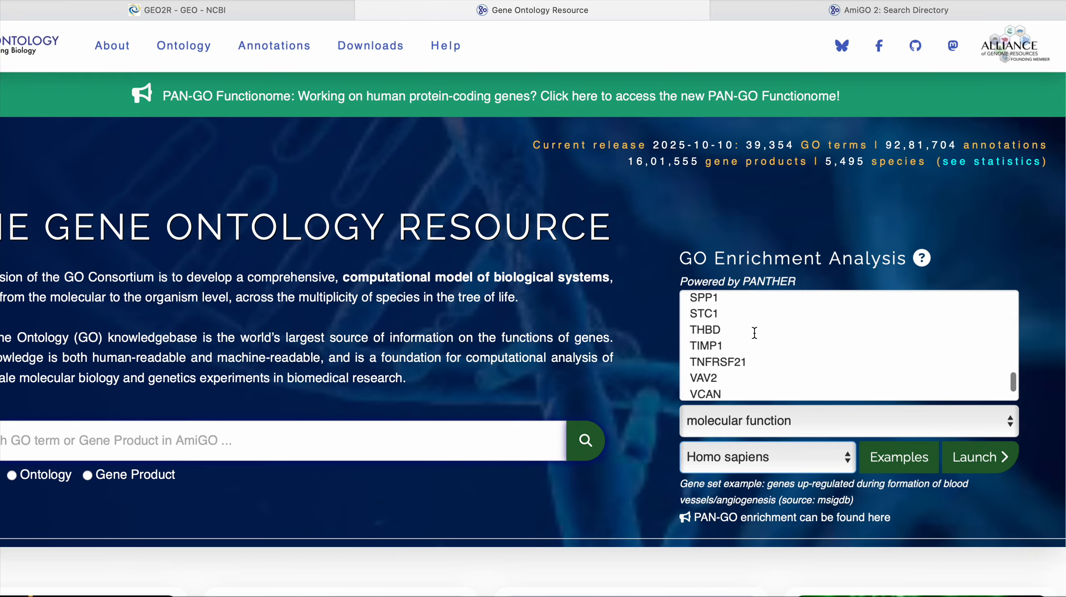
pyautogui.click(978, 456)
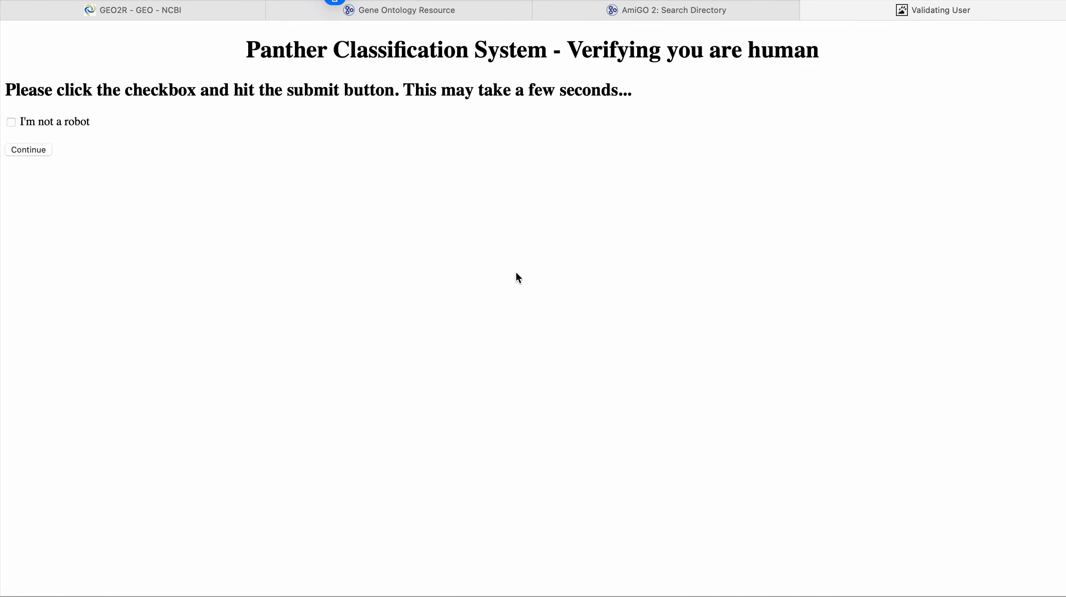
pyautogui.click(11, 122)
pyautogui.click(27, 148)
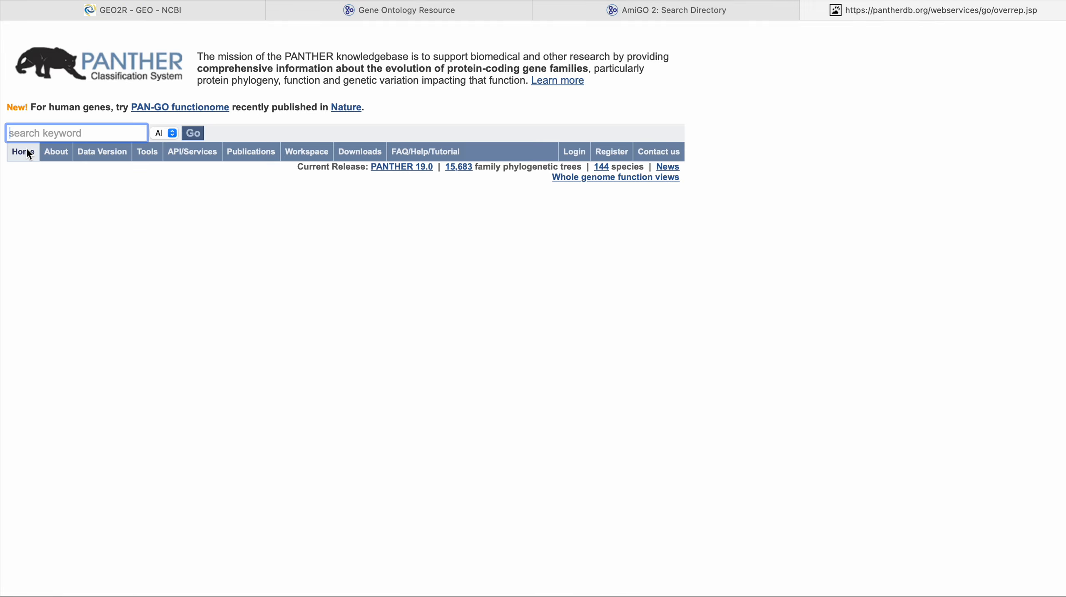
# Examine the PANTHER overrepresentation results, including the analysis summary, mapped IDs and the GO molecular function table.
pyautogui.scroll(-6, 195, 278)
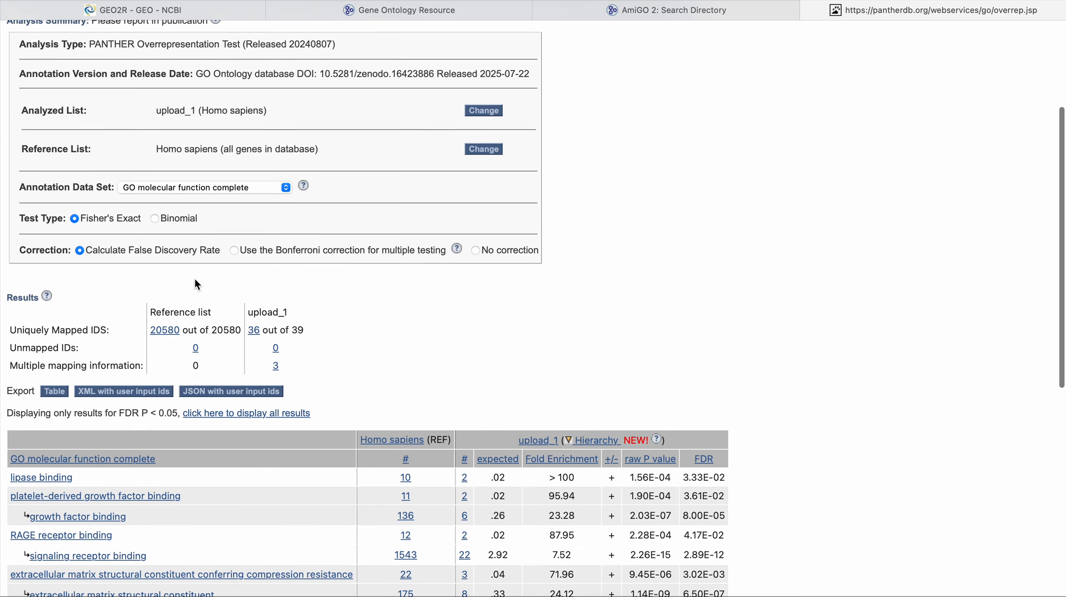
pyautogui.scroll(-4, 195, 278)
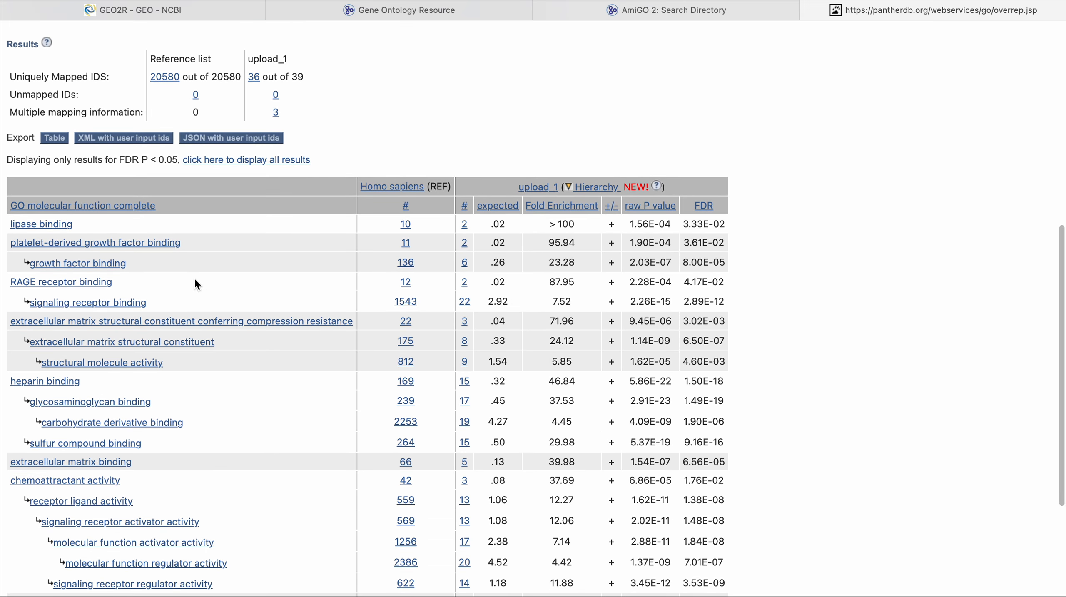
pyautogui.scroll(3, 195, 278)
pyautogui.hscroll(-1, 195, 278)
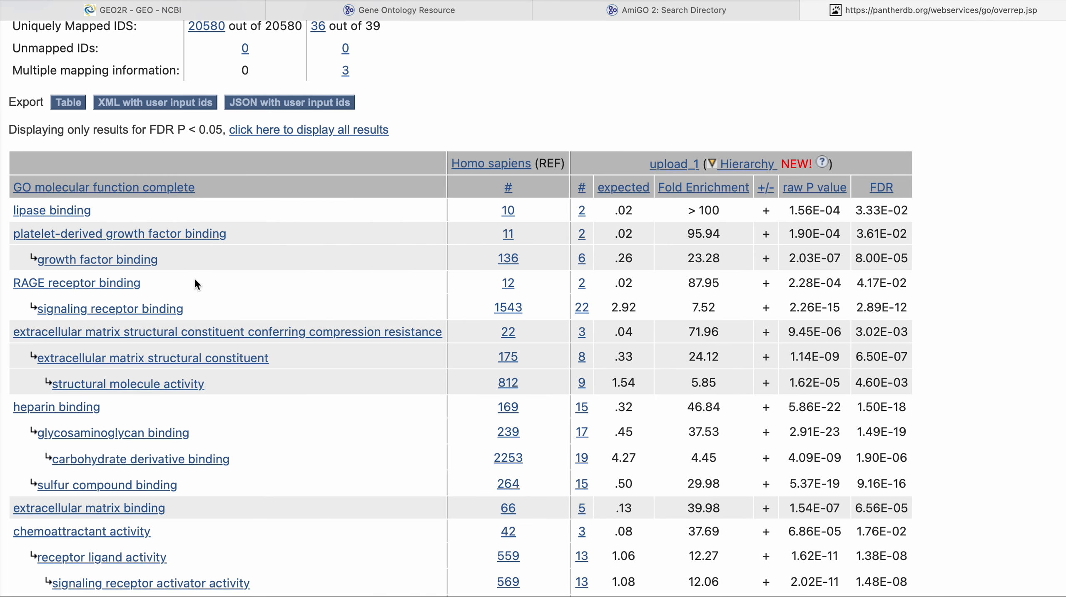
pyautogui.scroll(2, 194, 276)
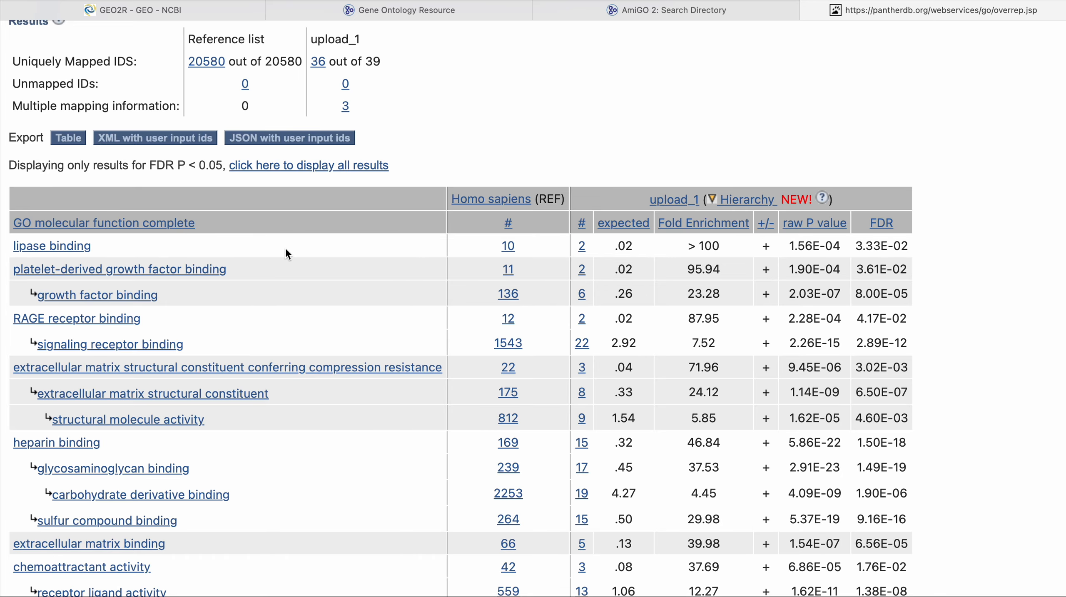
pyautogui.scroll(-2, 286, 249)
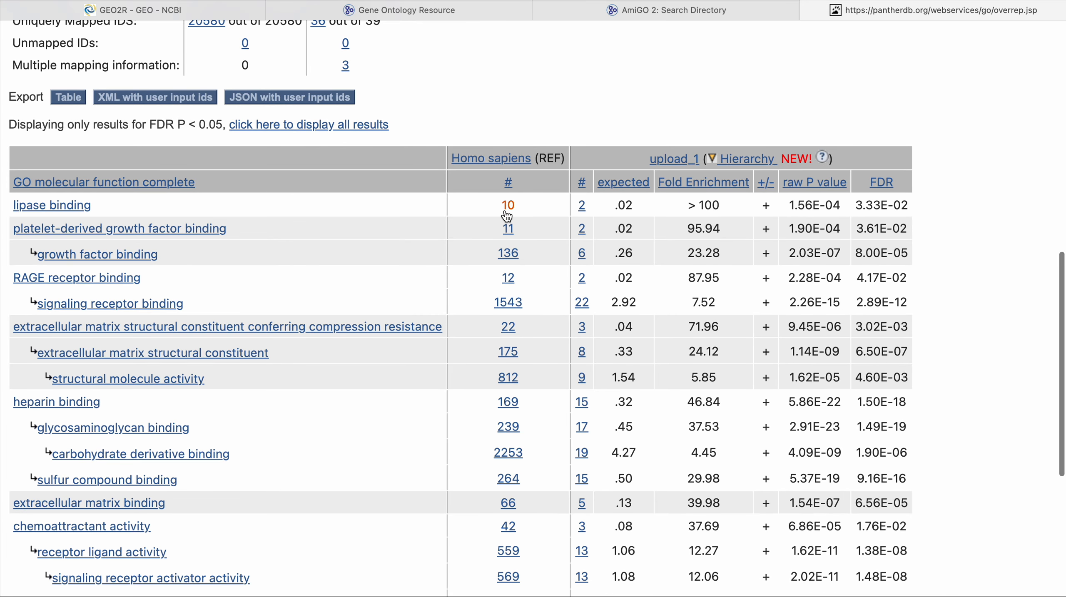
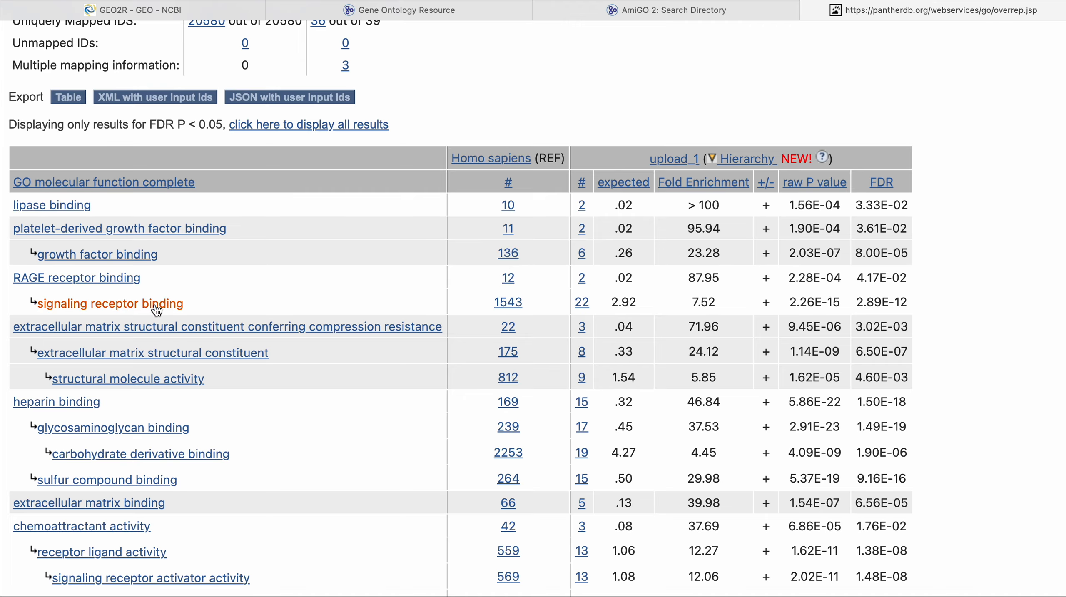
# Open the Homo sapiens reference gene list for signaling receptor binding and look through its mapped genes.
pyautogui.click(517, 309)
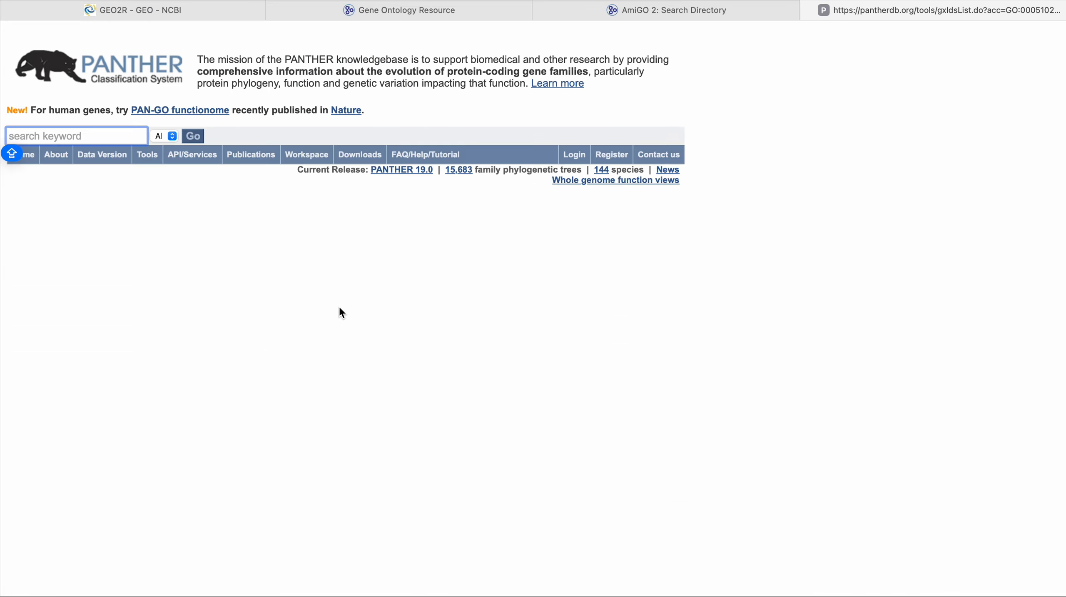
pyautogui.scroll(-4, 279, 355)
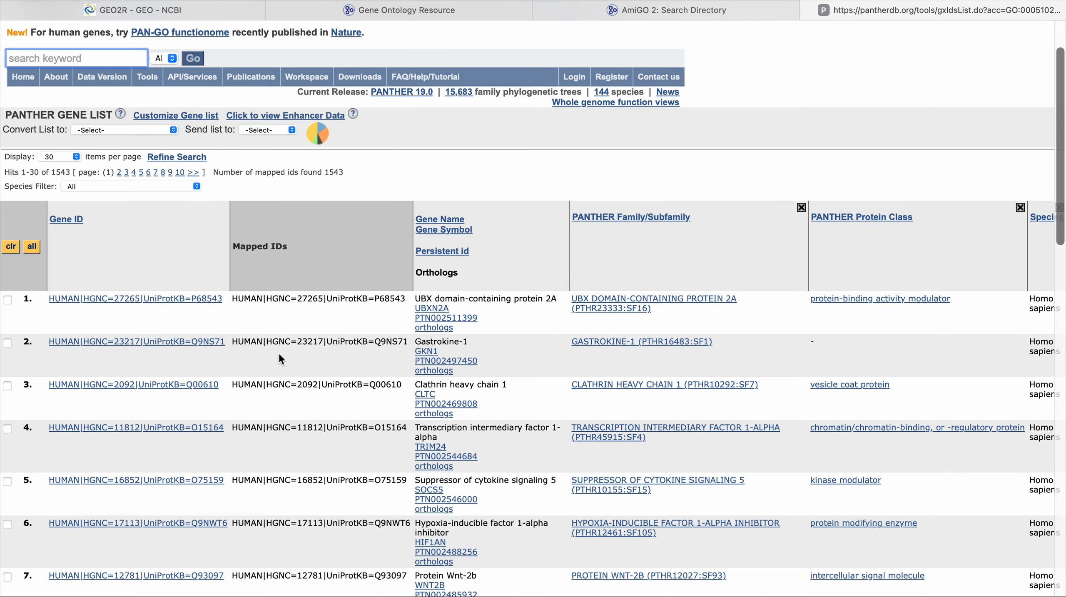
pyautogui.scroll(-1, 279, 352)
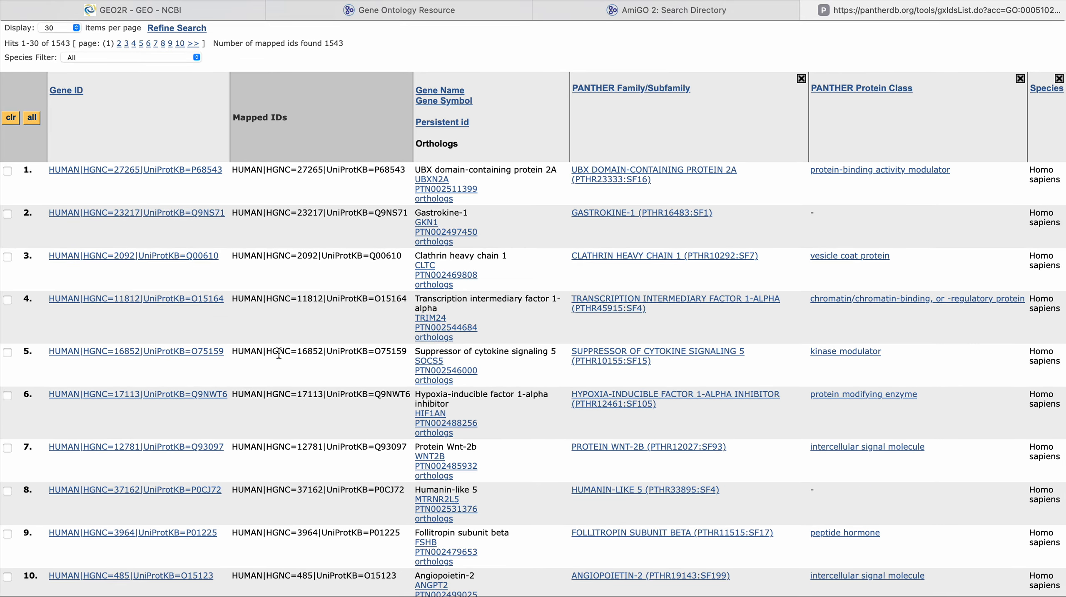
pyautogui.scroll(-20, 595, 358)
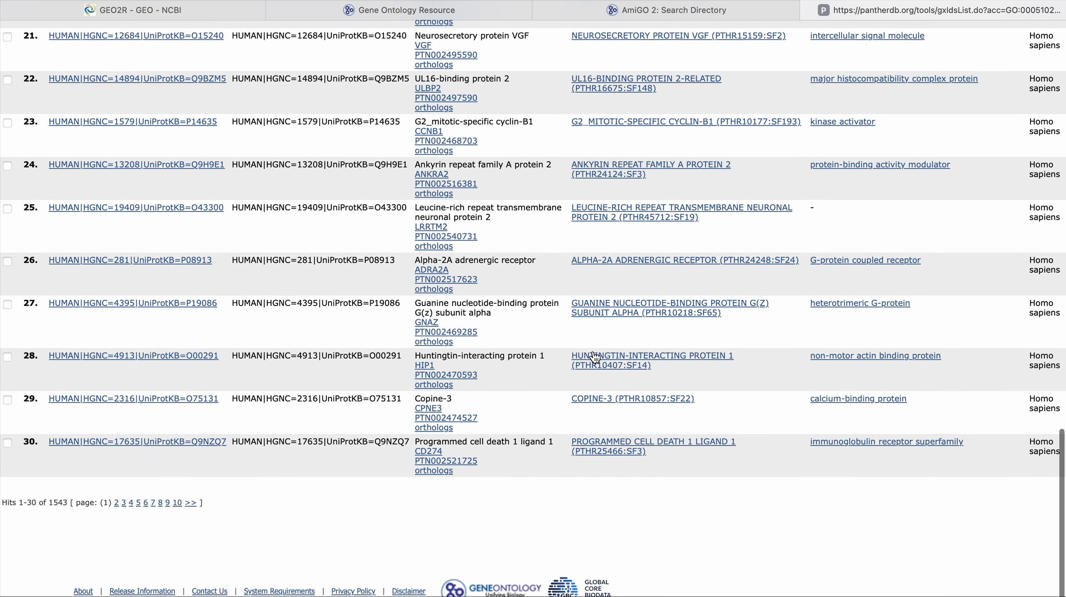
pyautogui.scroll(20, 595, 358)
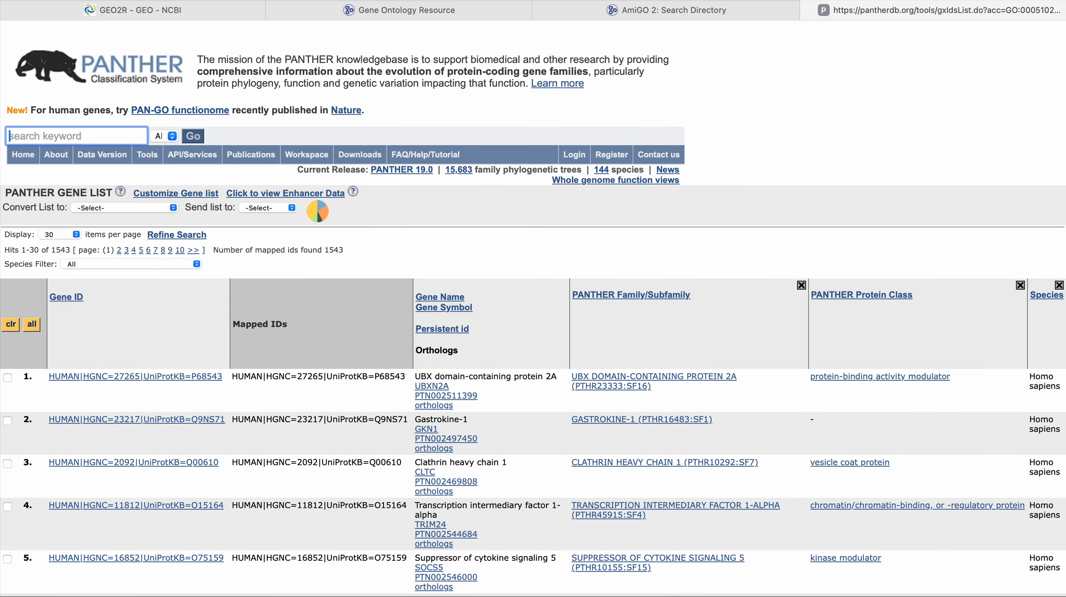
# Return to the overrepresentation results and open the Homo sapiens reference gene list for receptor ligand activity.
pyautogui.press('super+r')
pyautogui.click(591, 370)
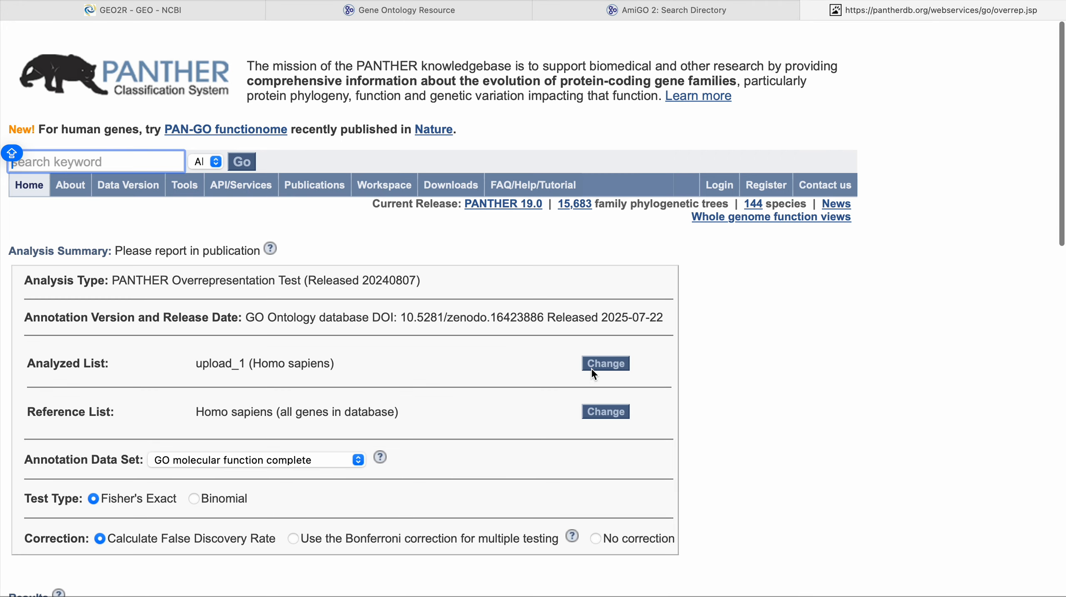
pyautogui.scroll(-5, 310, 380)
pyautogui.scroll(-15, 310, 382)
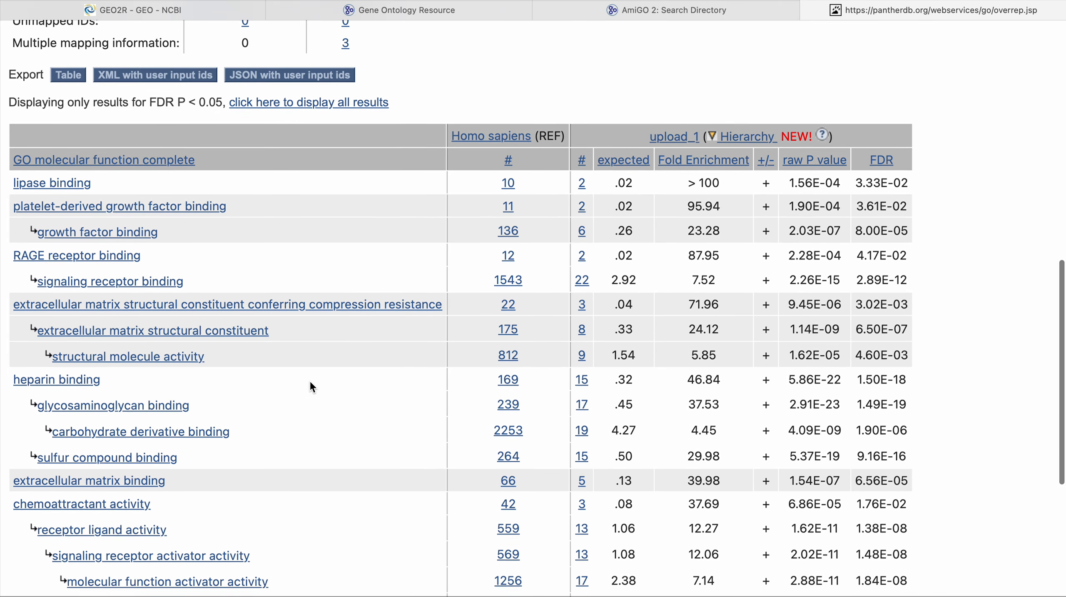
pyautogui.scroll(-2, 310, 385)
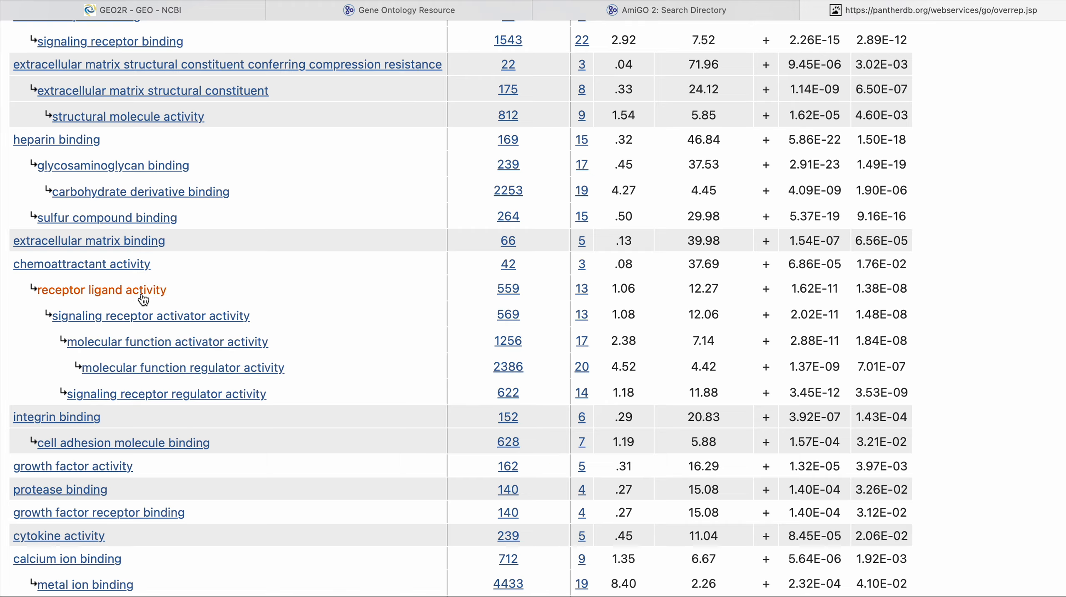
pyautogui.click(510, 295)
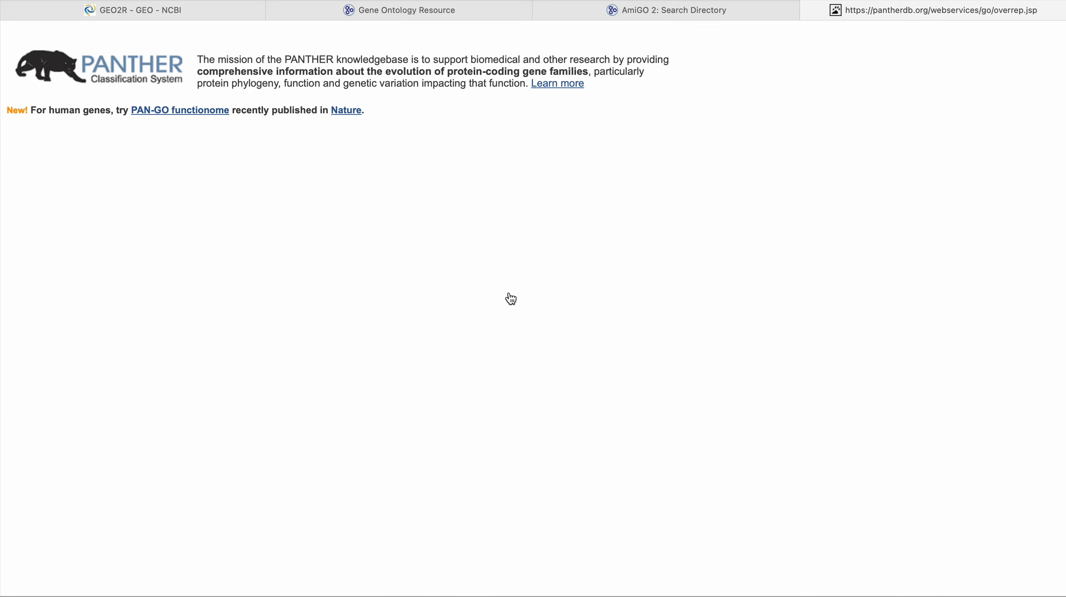
# Examine the receptor ligand activity gene list, including its total hits, gene names, protein families and protein classes.
pyautogui.scroll(-3, 258, 336)
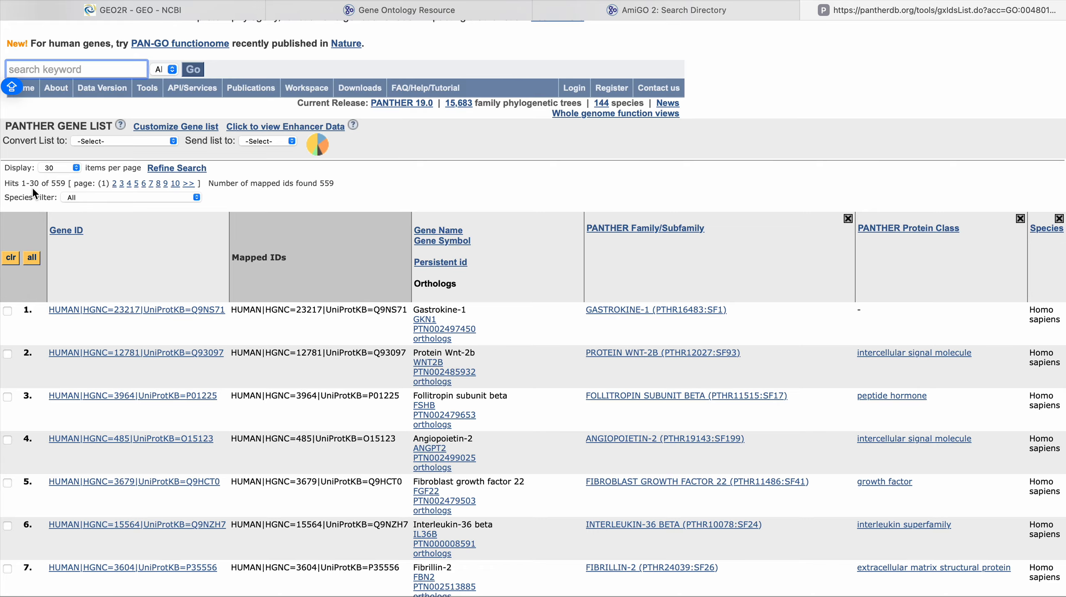
pyautogui.scroll(5, 31, 186)
pyautogui.hscroll(-2, 31, 187)
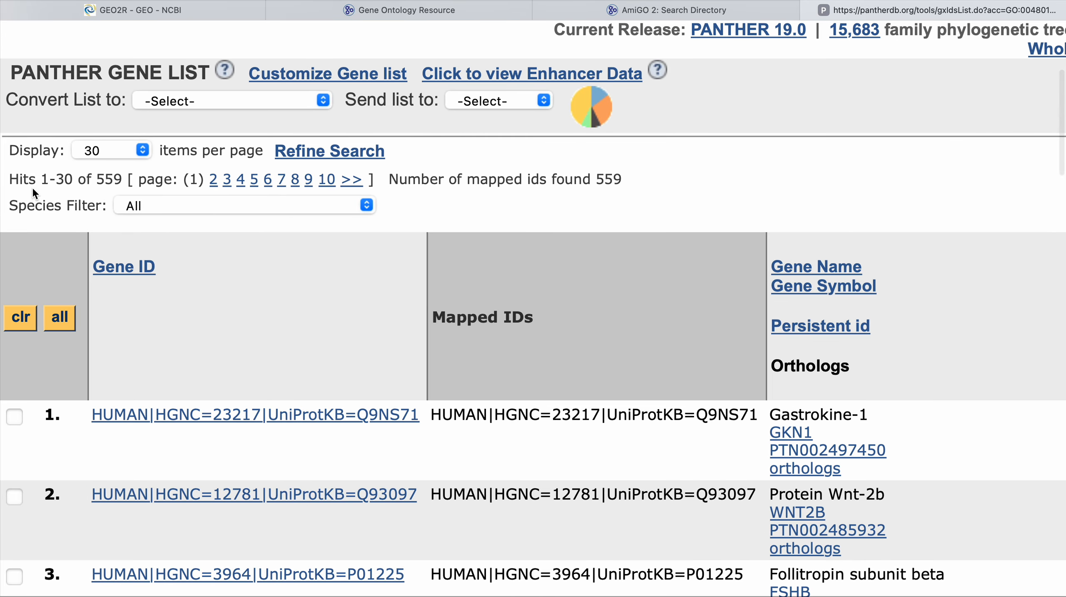
pyautogui.moveTo(97, 182); pyautogui.dragTo(122, 182)
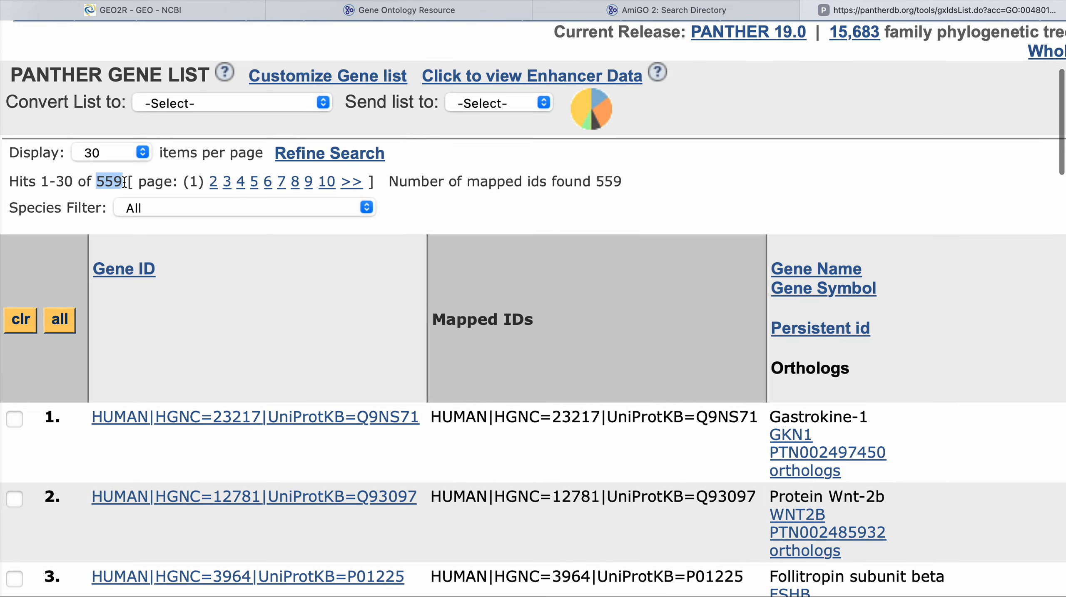
pyautogui.scroll(-5, 621, 210)
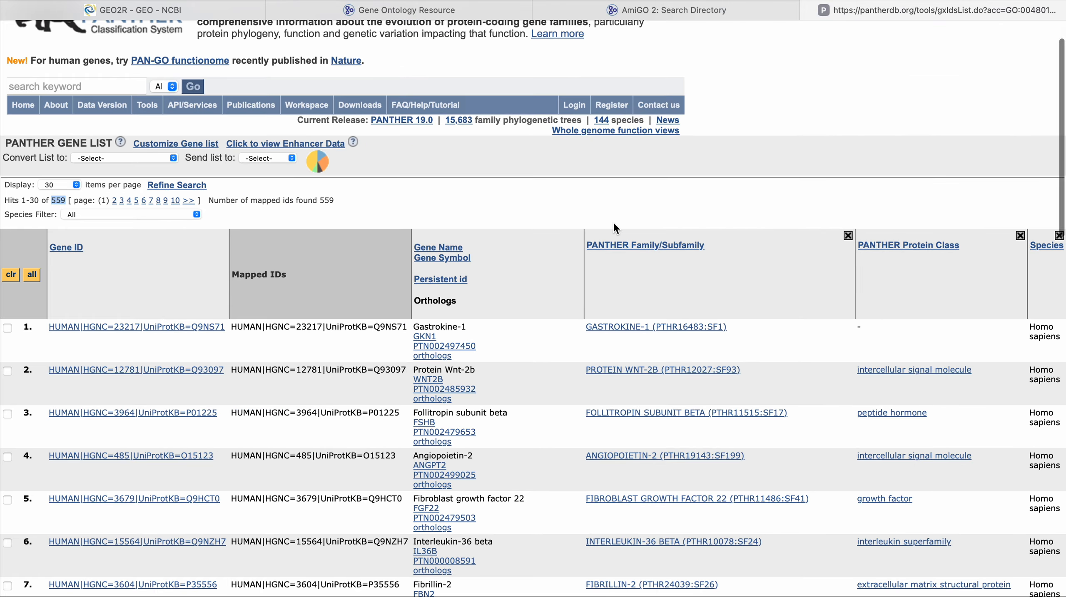
pyautogui.scroll(-3, 415, 230)
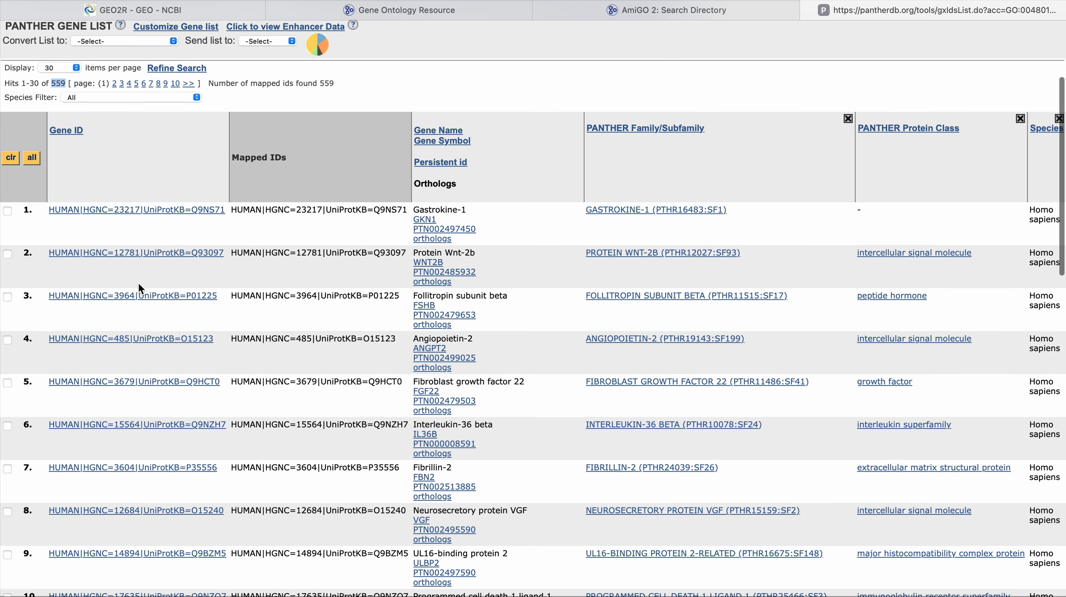
pyautogui.scroll(-1, 365, 246)
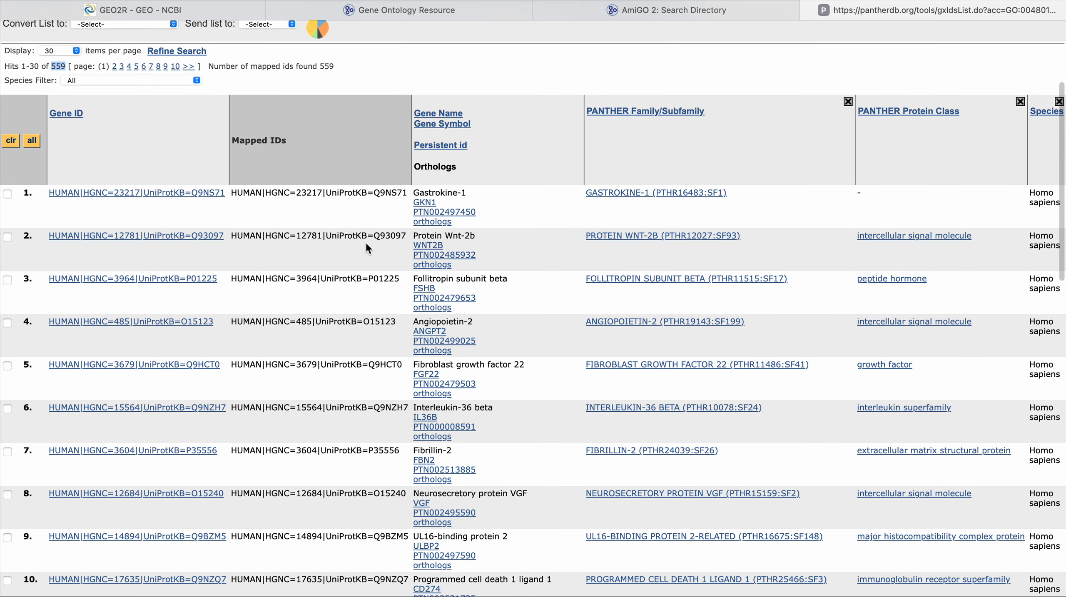
pyautogui.scroll(-10, 367, 244)
pyautogui.scroll(15, 366, 244)
pyautogui.scroll(-1, 365, 247)
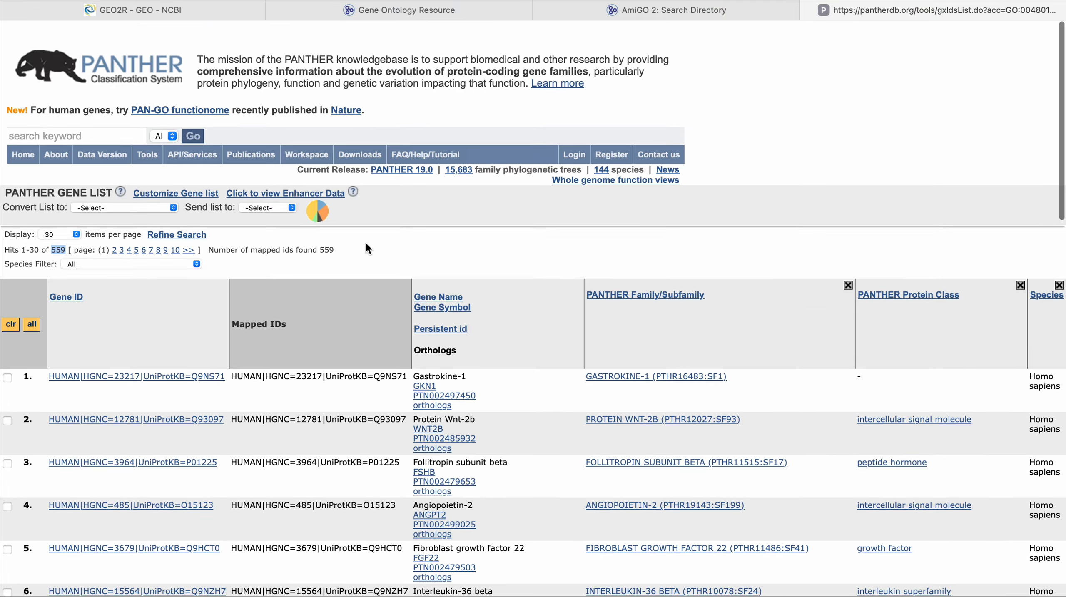
# Generate the molecular function (MF) pie chart for the receptor ligand activity gene list and view its sections.
pyautogui.click(316, 214)
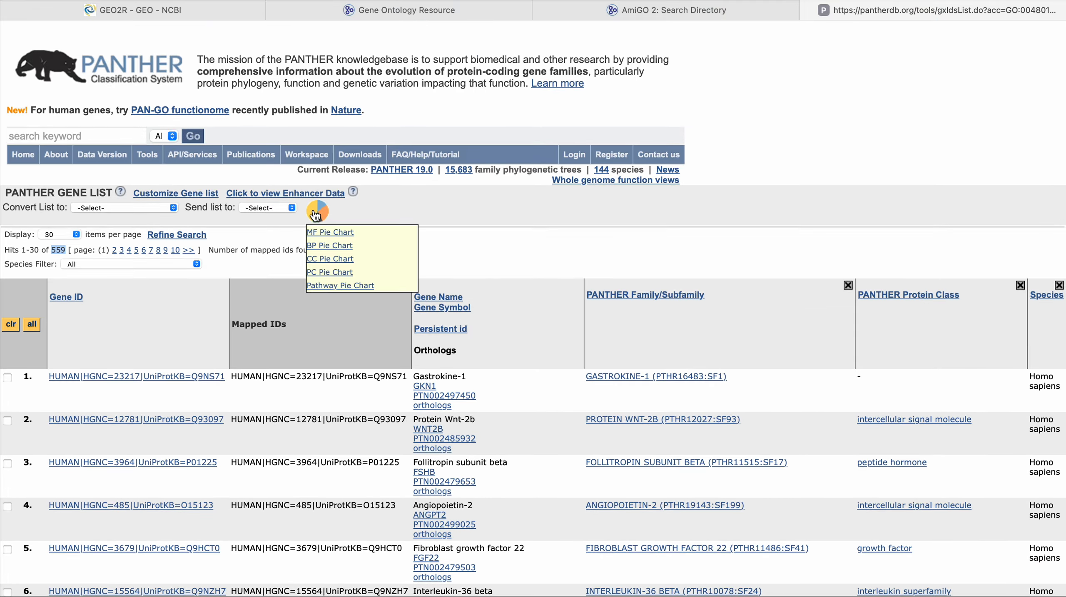
pyautogui.click(317, 215)
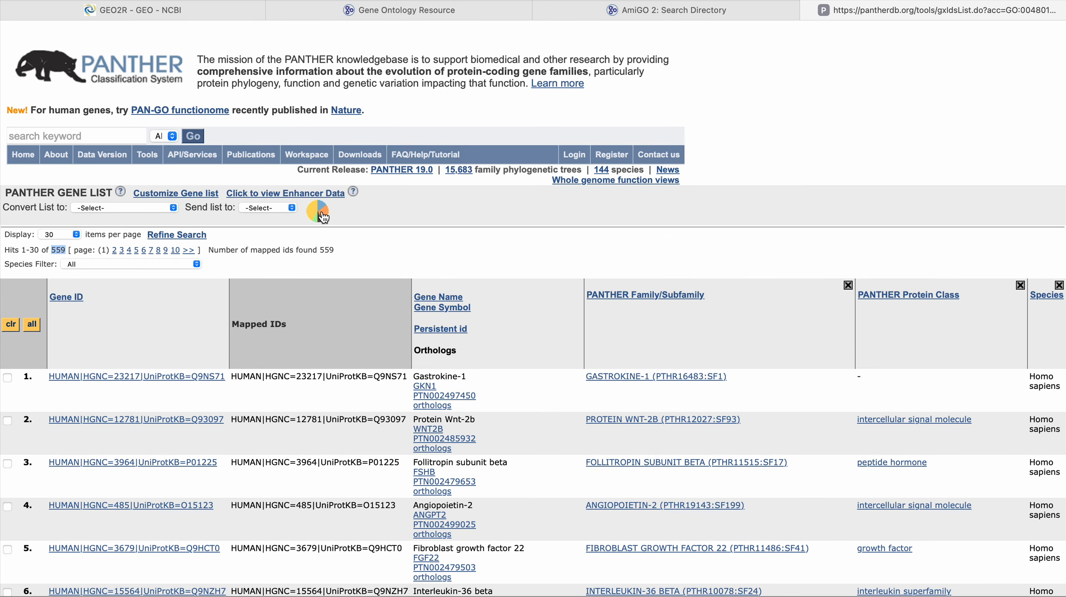
pyautogui.click(319, 214)
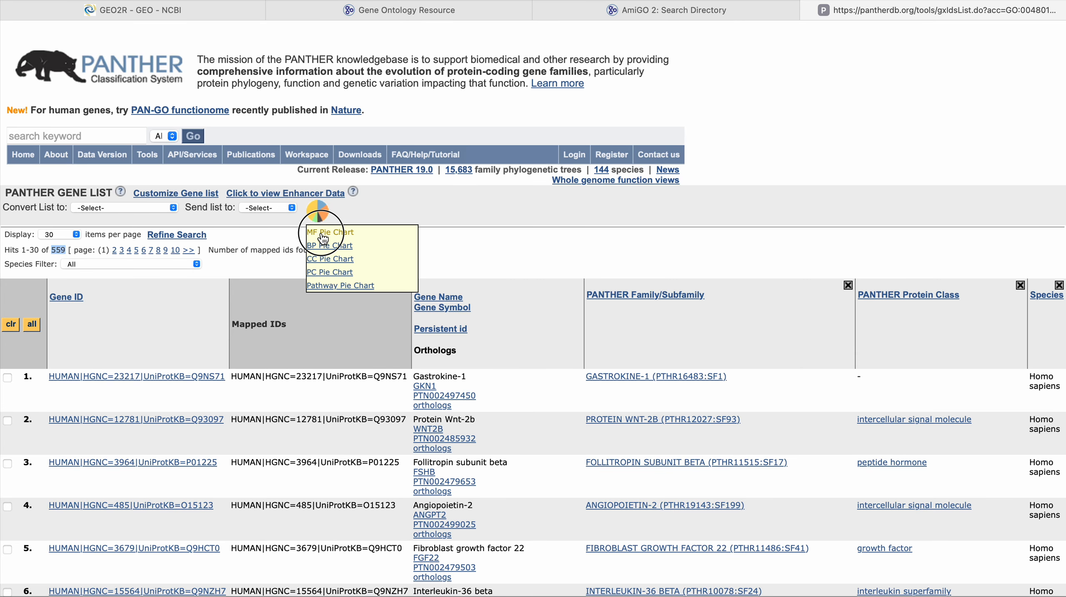
pyautogui.click(323, 239)
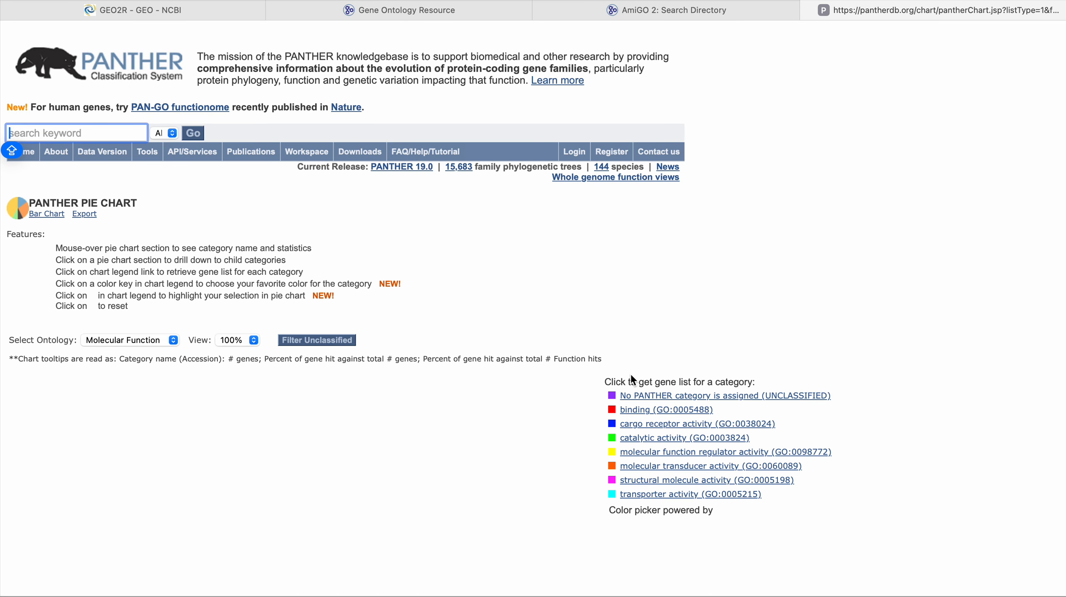
pyautogui.scroll(-5, 429, 382)
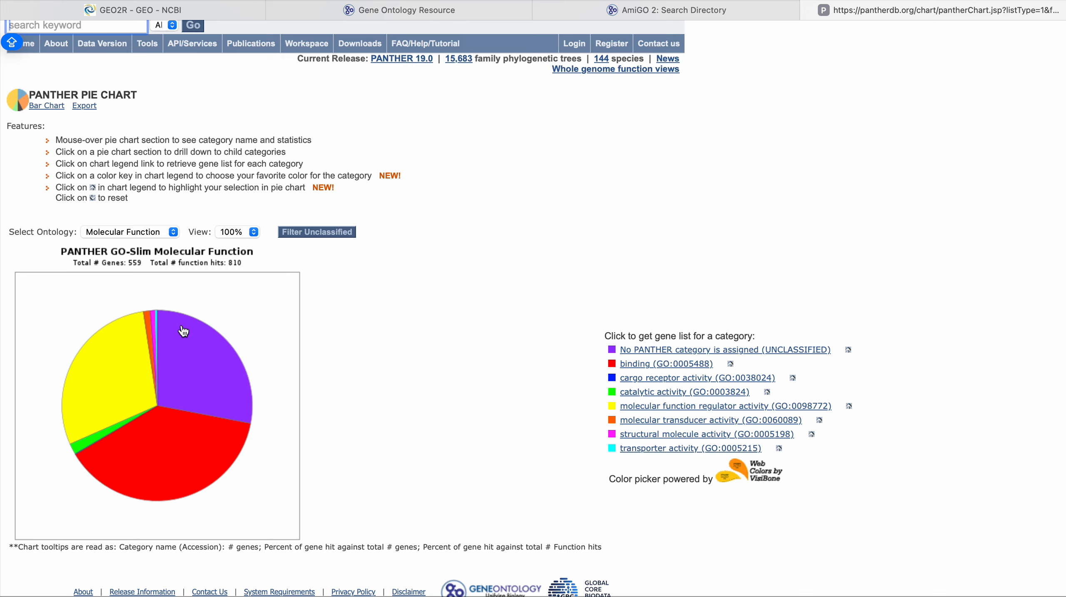
pyautogui.moveTo(184, 331)
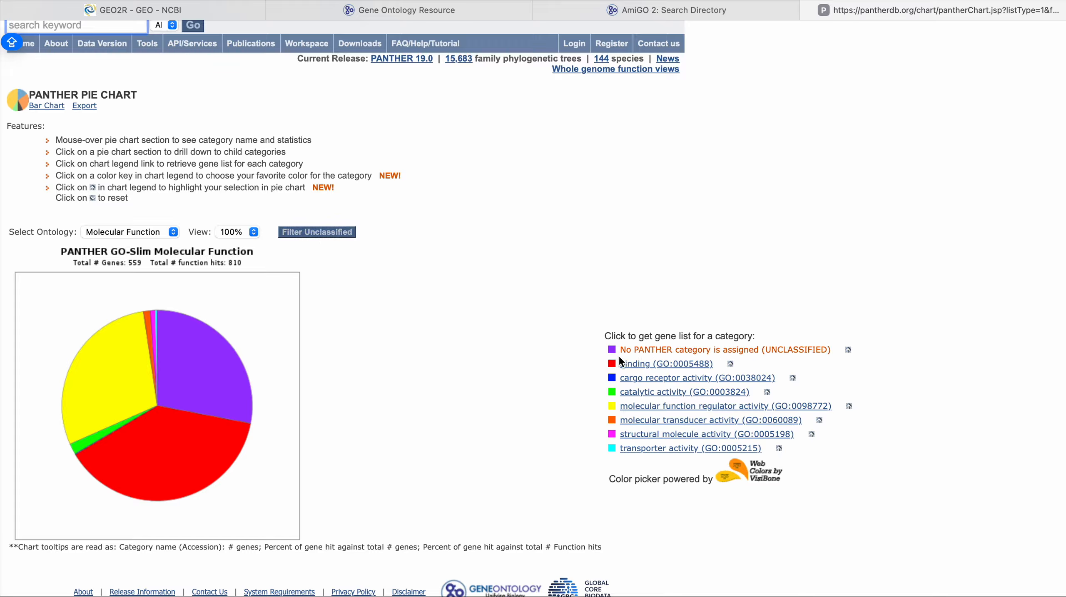
# Filter unclassified genes out of the molecular function pie chart, and examine its gene and function hit totals and category legend.
pyautogui.click(317, 232)
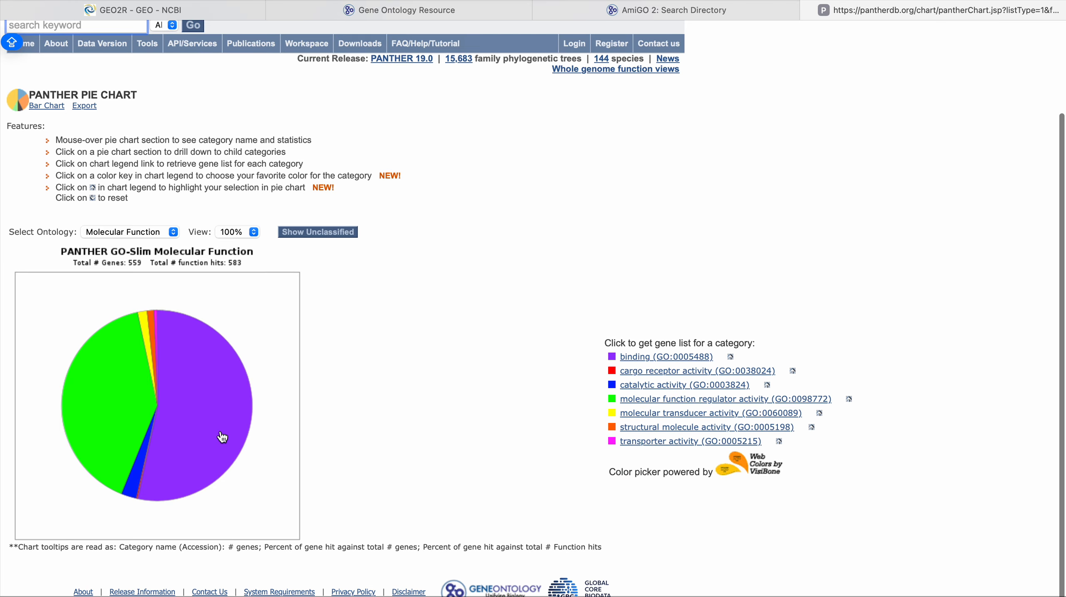
pyautogui.scroll(3, 298, 401)
pyautogui.hscroll(-3, 298, 401)
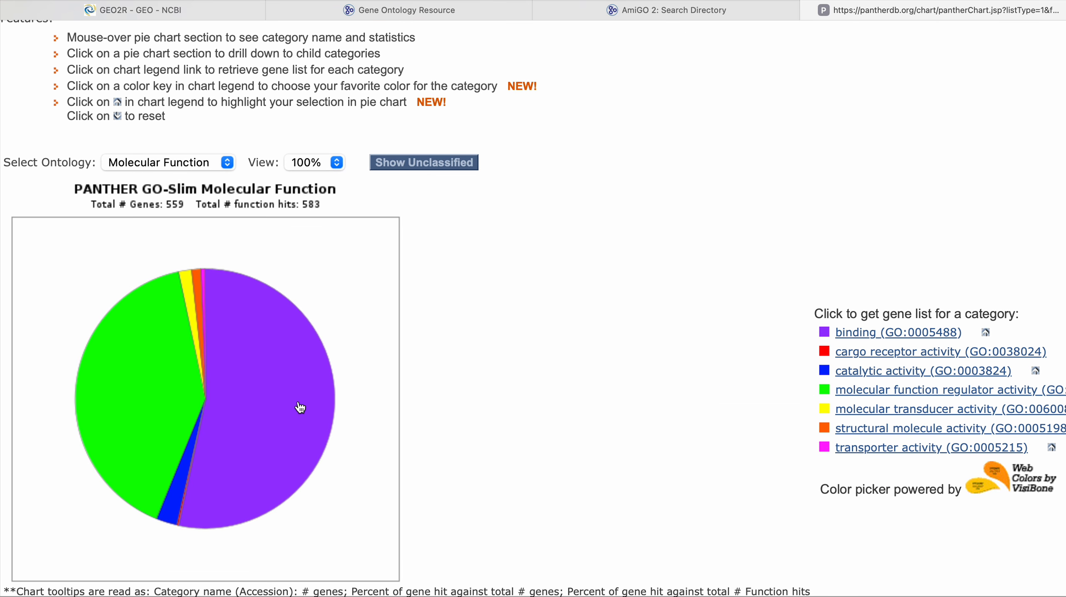
pyautogui.scroll(-2, 300, 407)
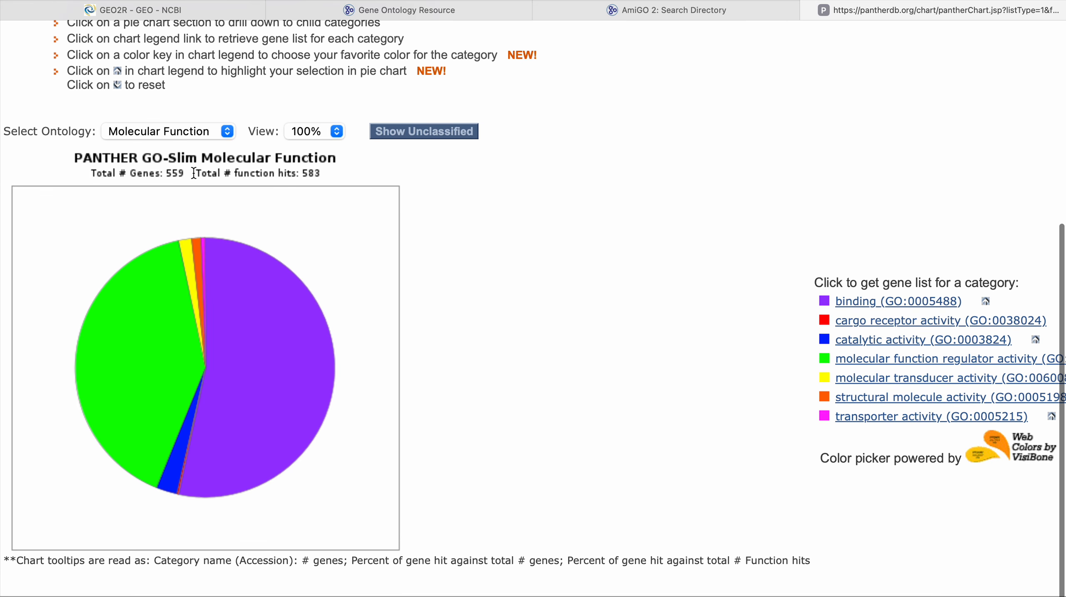
pyautogui.moveTo(164, 174); pyautogui.dragTo(182, 173)
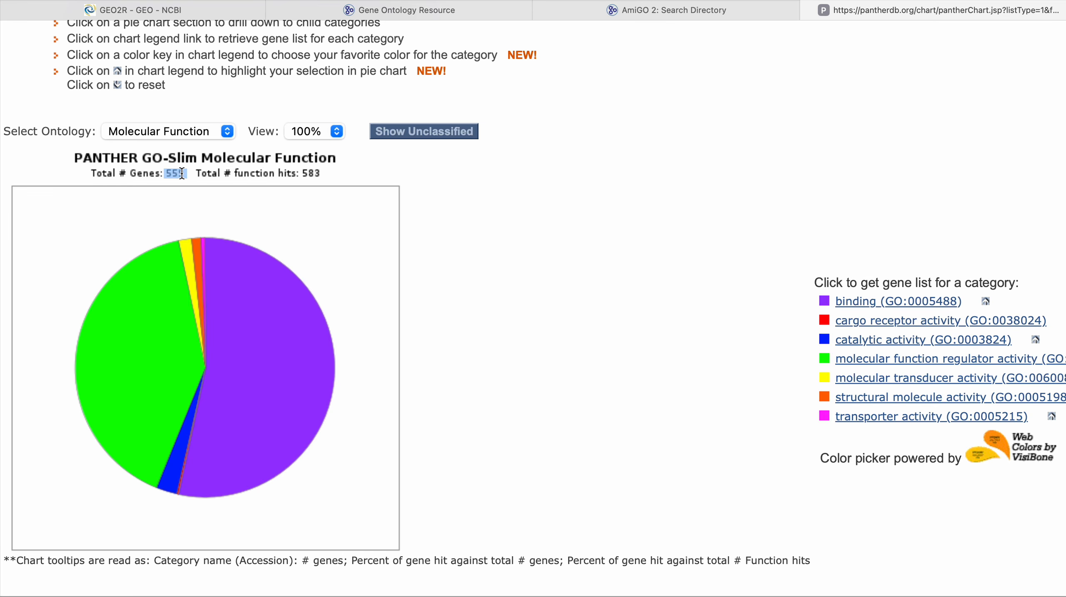
pyautogui.click(305, 175)
pyautogui.hscroll(3, 547, 309)
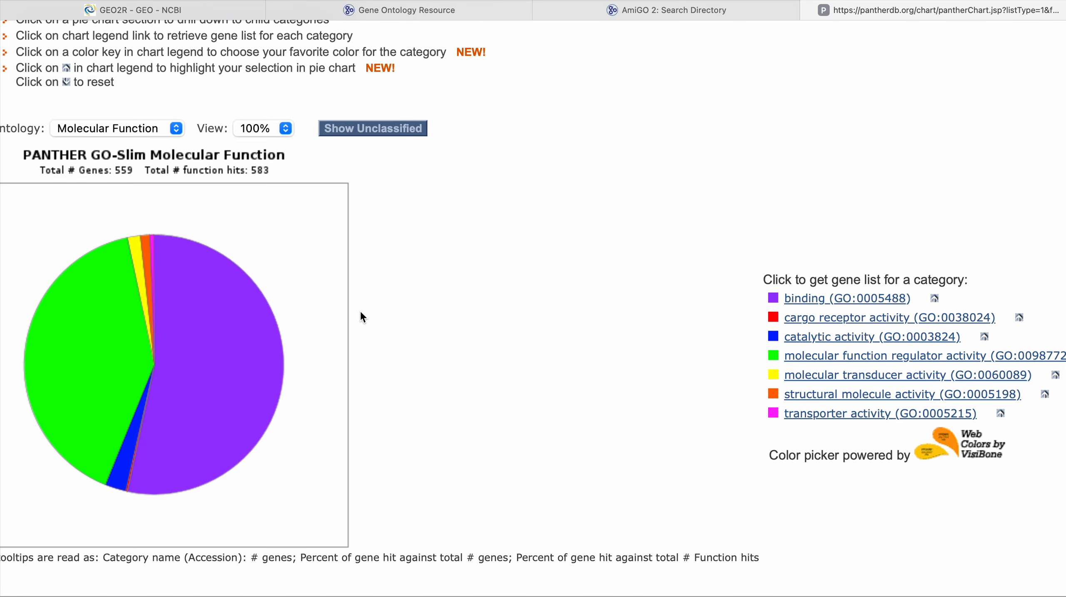
pyautogui.scroll(-1, 727, 313)
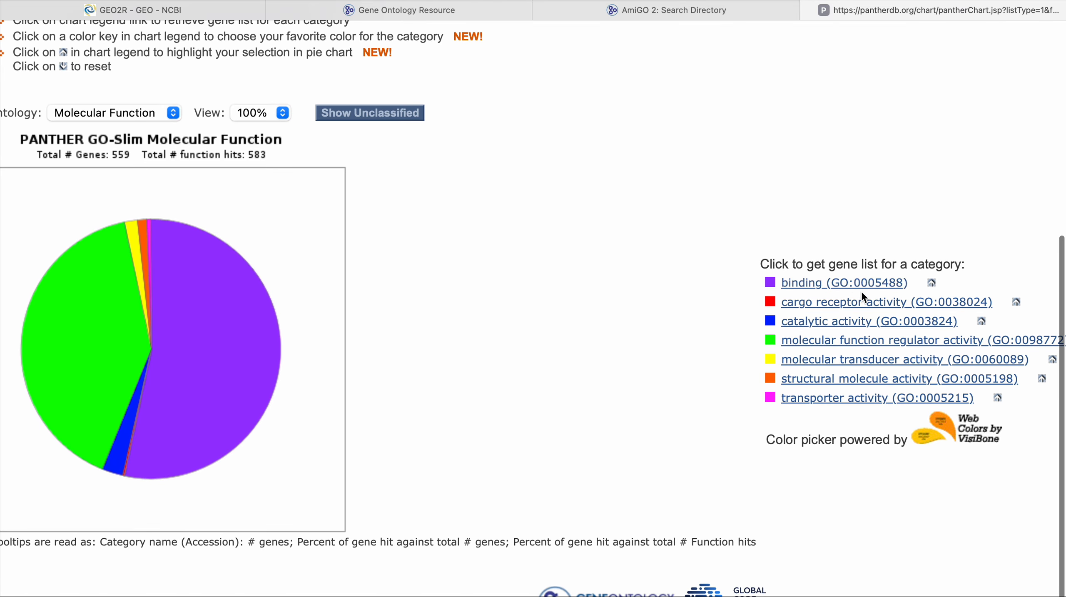
pyautogui.hscroll(2, 795, 311)
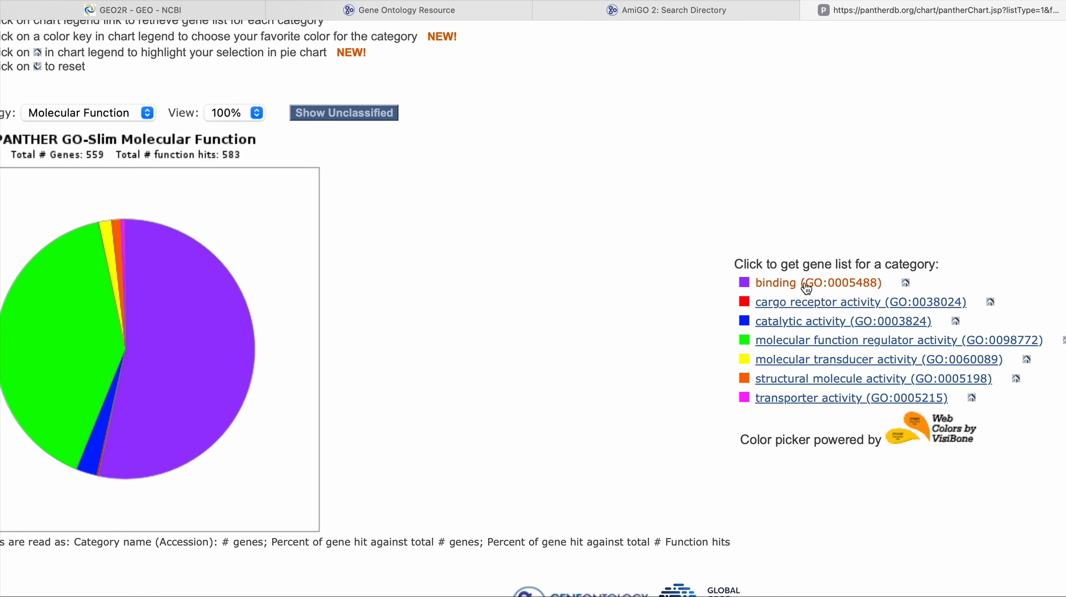
pyautogui.hscroll(-2, 833, 402)
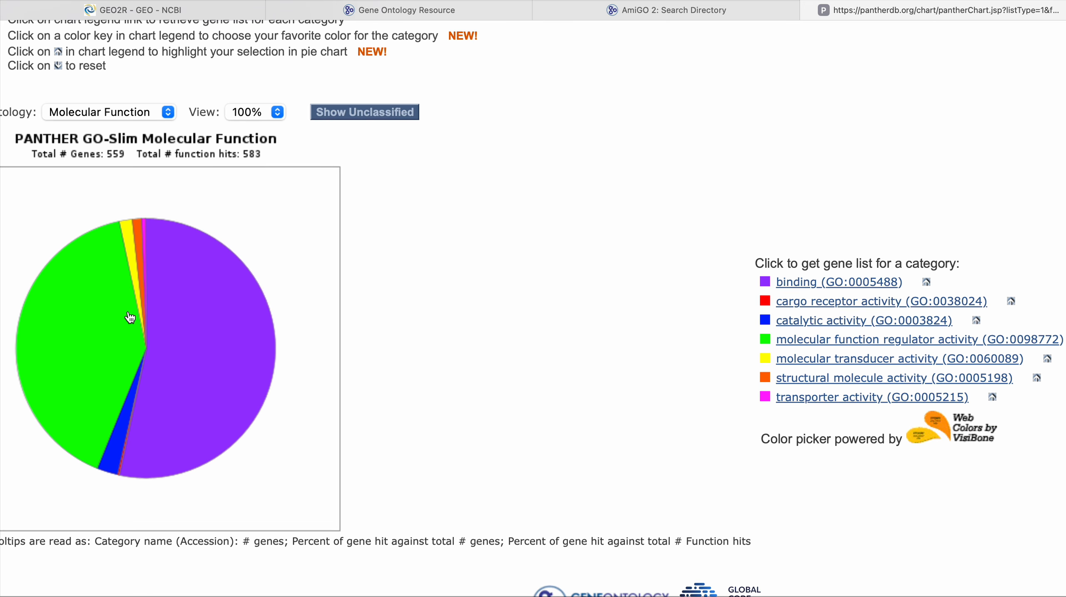
# Switch the pie chart's ontology to Cellular Component and inspect the resulting chart and legend.
pyautogui.click(140, 113)
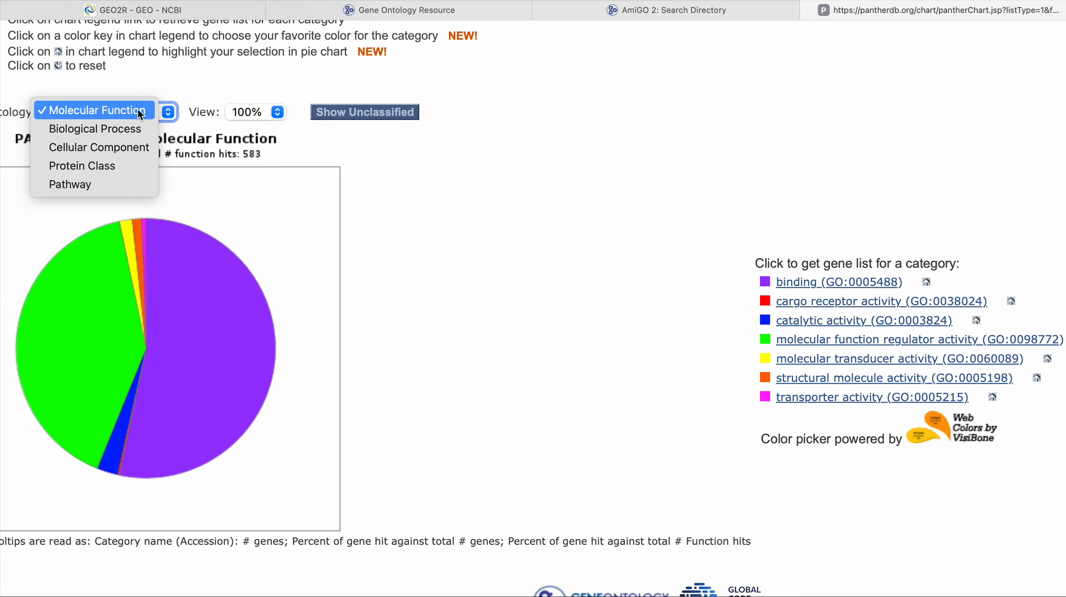
pyautogui.click(109, 147)
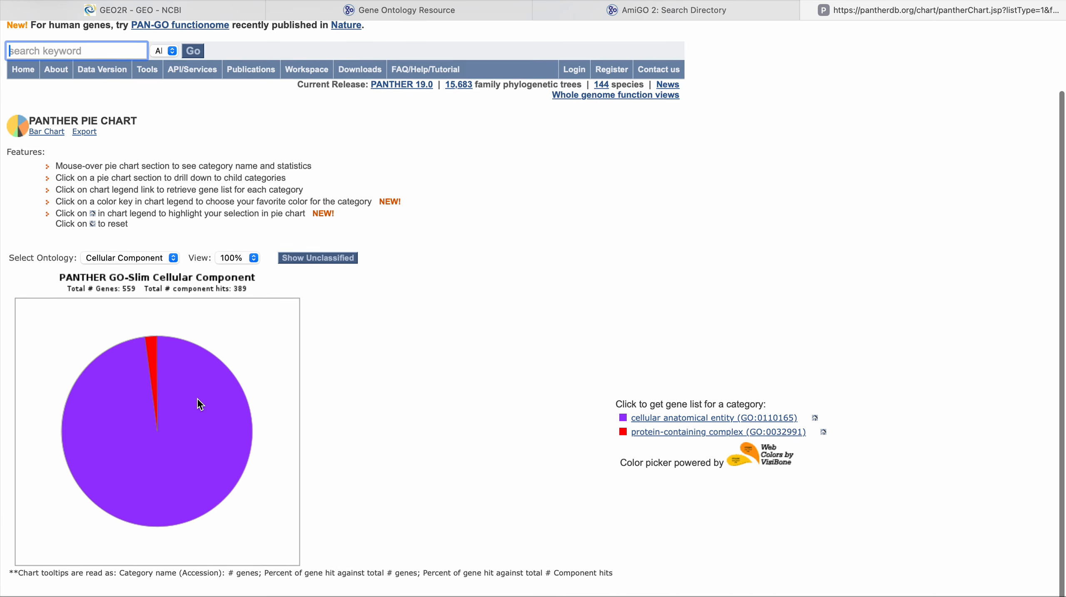
pyautogui.scroll(-1, 298, 383)
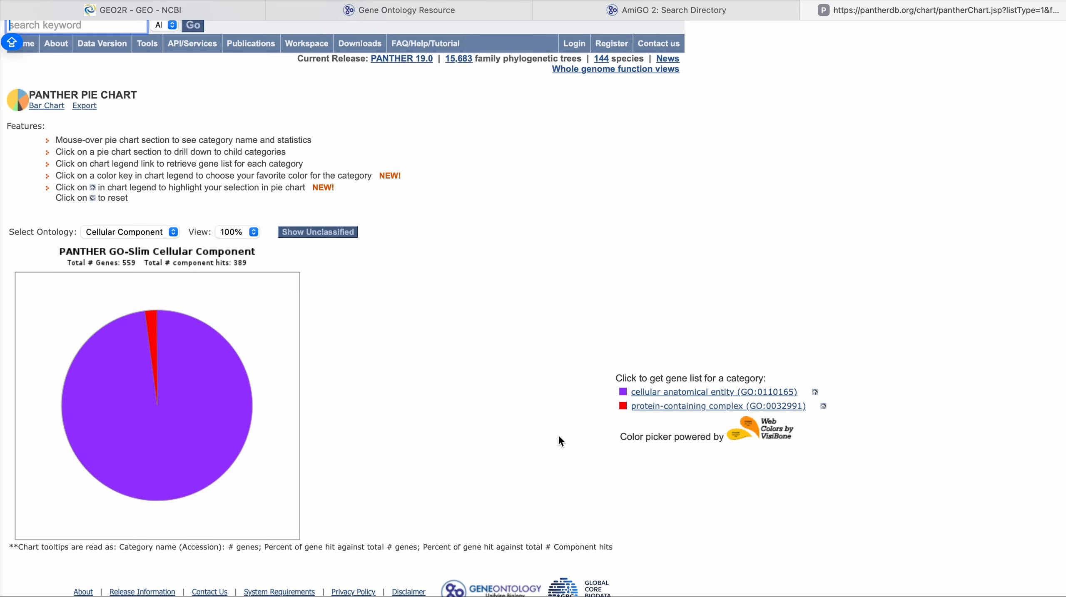
pyautogui.scroll(2, 519, 423)
pyautogui.hscroll(-2, 519, 423)
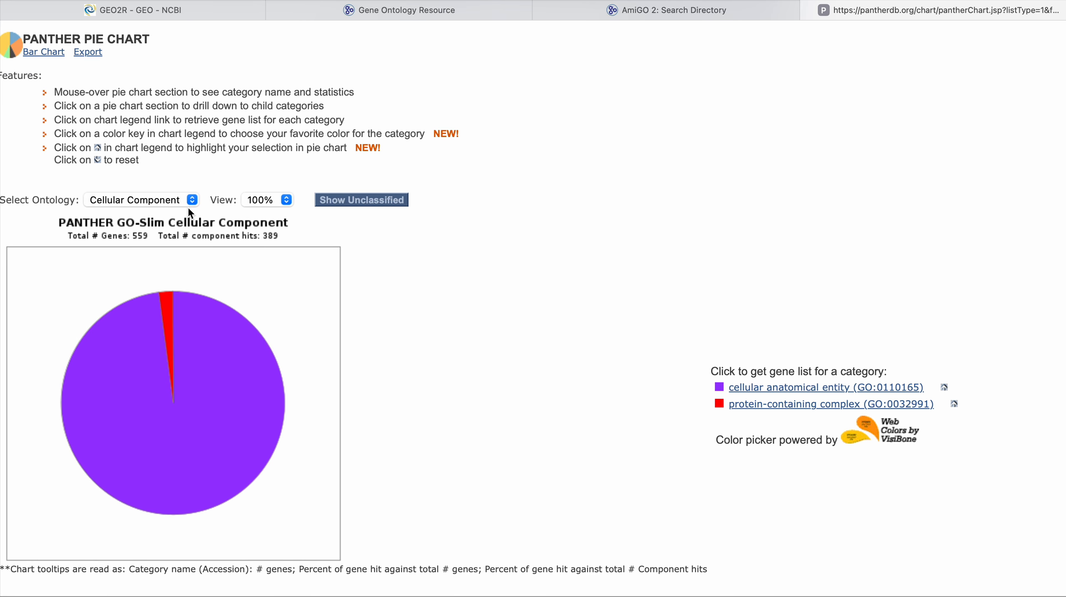
# Switch the pie chart's ontology from Cellular Component to Molecular Function and on to Biological Process.
pyautogui.click(180, 198)
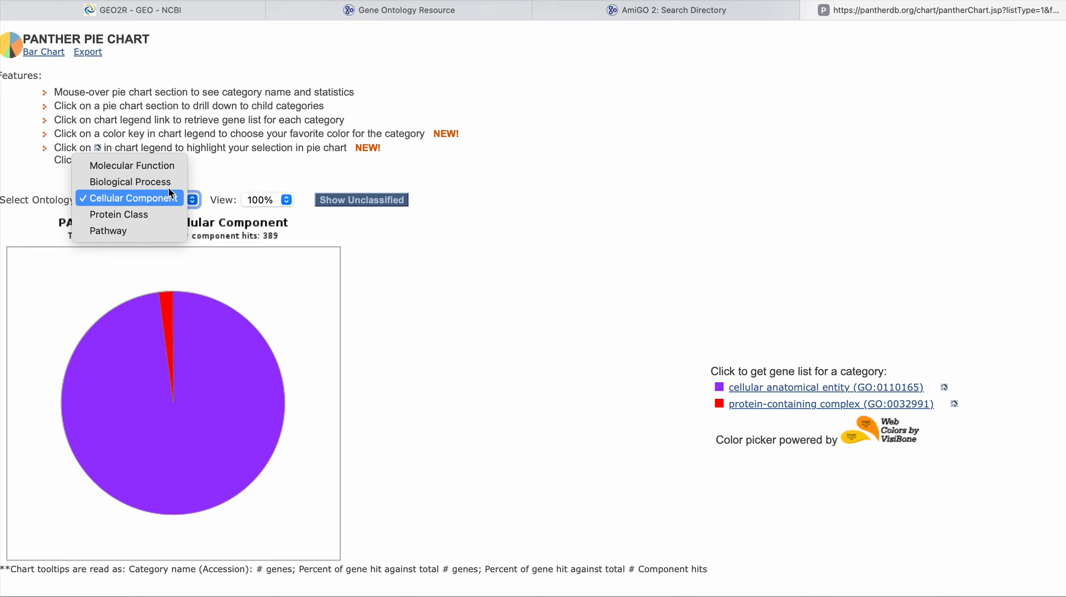
pyautogui.click(150, 170)
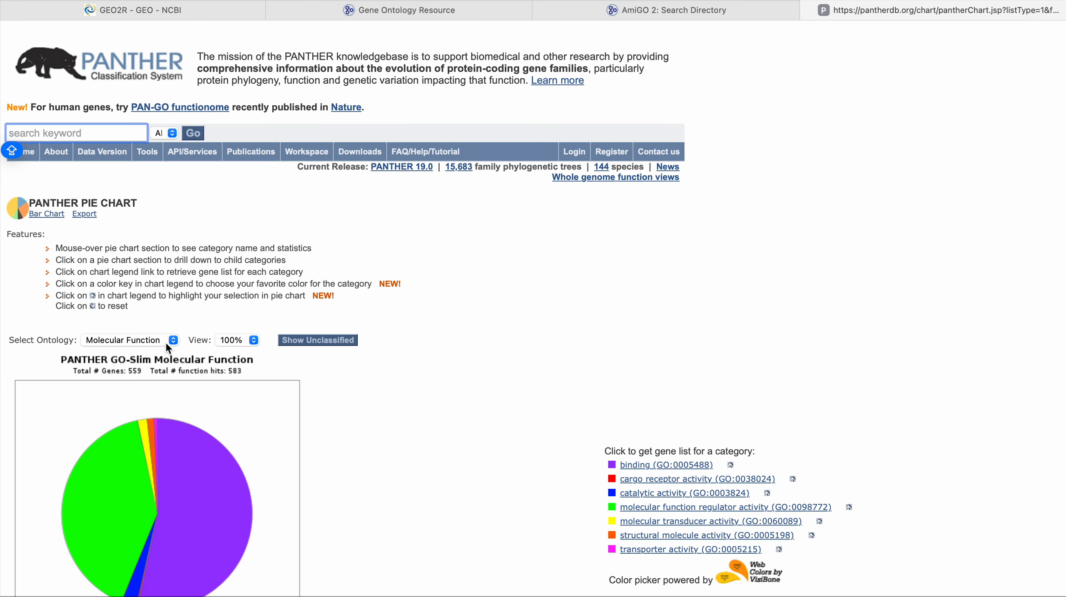
pyautogui.click(165, 341)
pyautogui.click(148, 362)
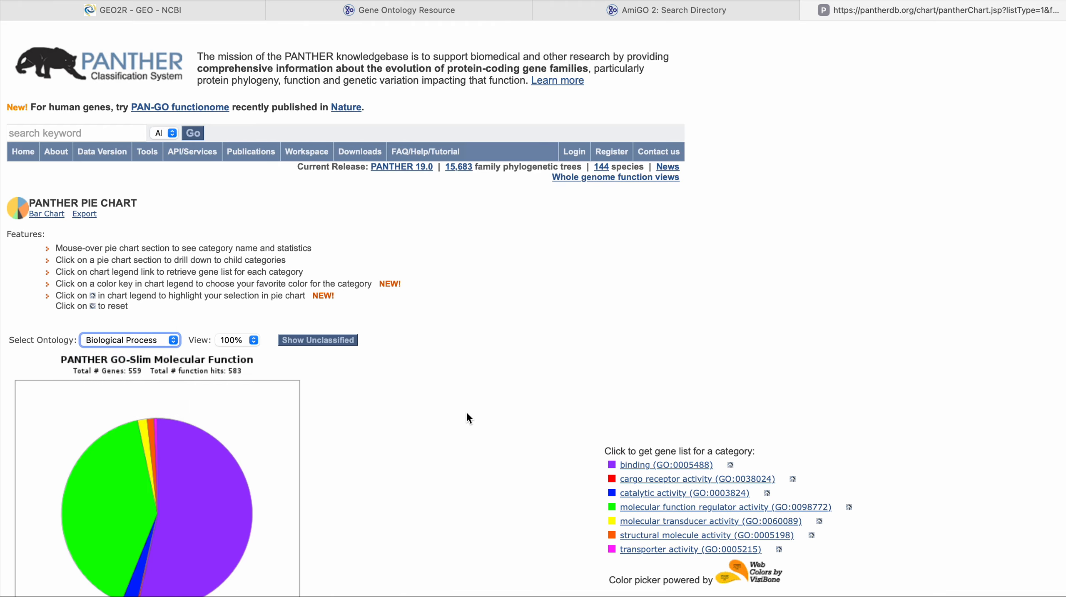
pyautogui.scroll(-2, 467, 412)
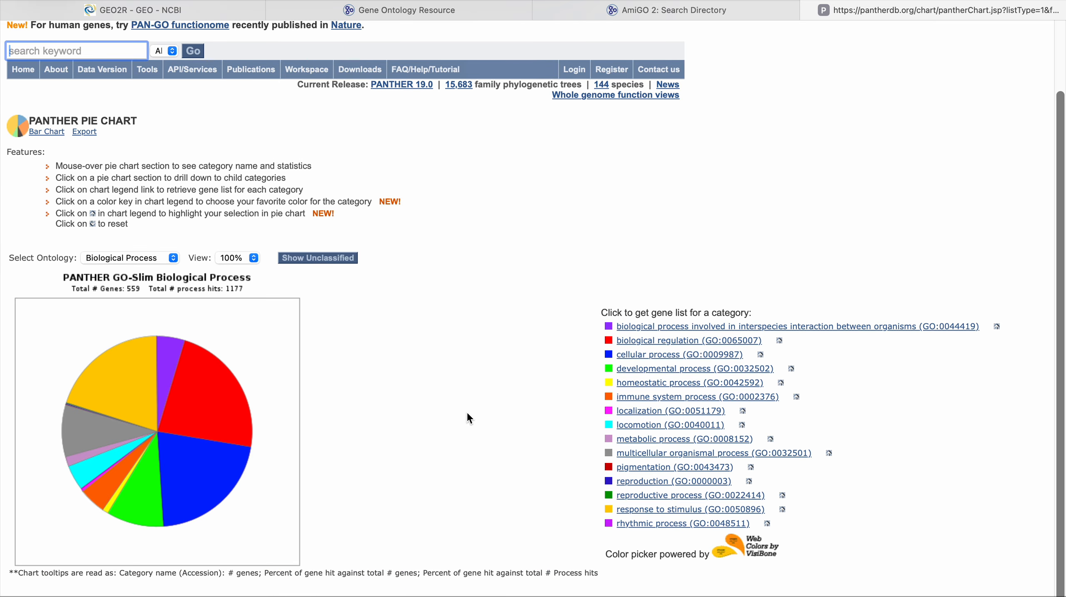
# Examine the biological process pie chart, including its category legend and its gene and process hit totals.
pyautogui.scroll(2, 467, 412)
pyautogui.hscroll(-2, 466, 412)
pyautogui.scroll(-2, 466, 412)
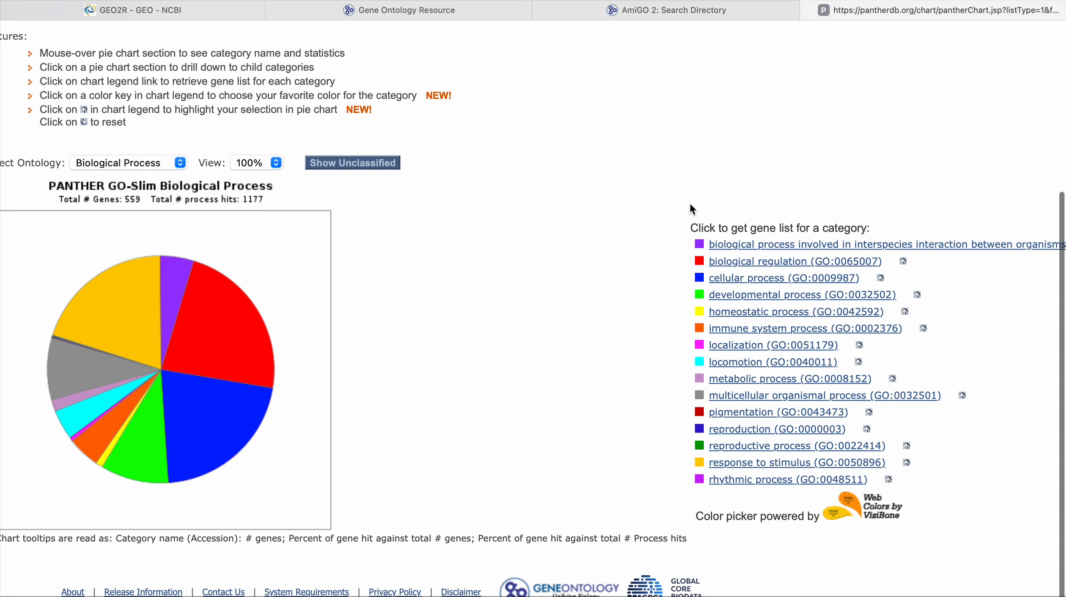
pyautogui.hscroll(3, 652, 280)
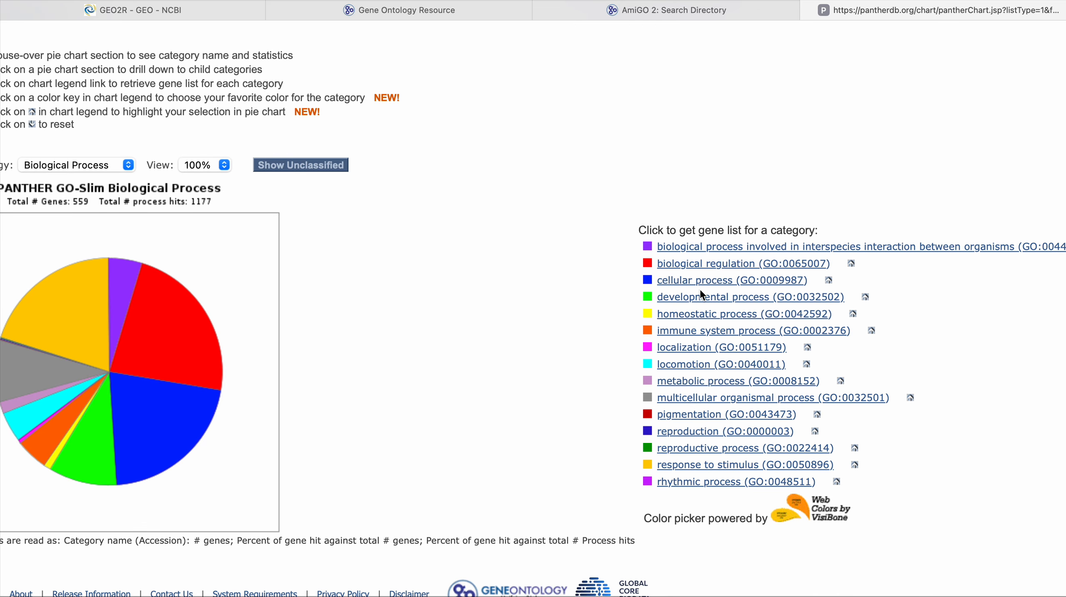
pyautogui.moveTo(696, 304)
pyautogui.moveTo(701, 322)
pyautogui.hscroll(-4, 62, 457)
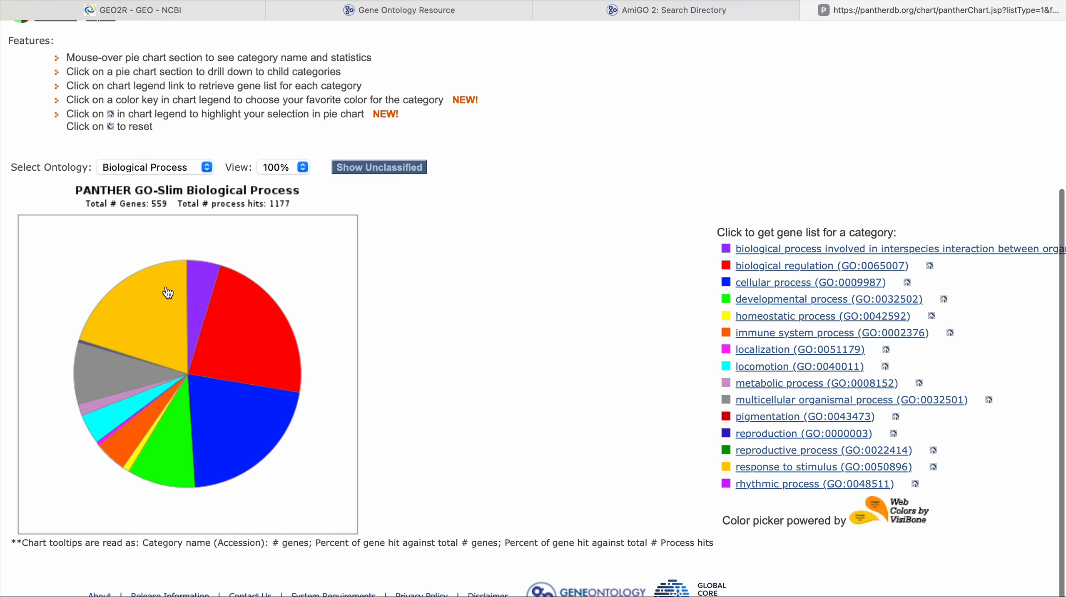
pyautogui.scroll(3, 166, 292)
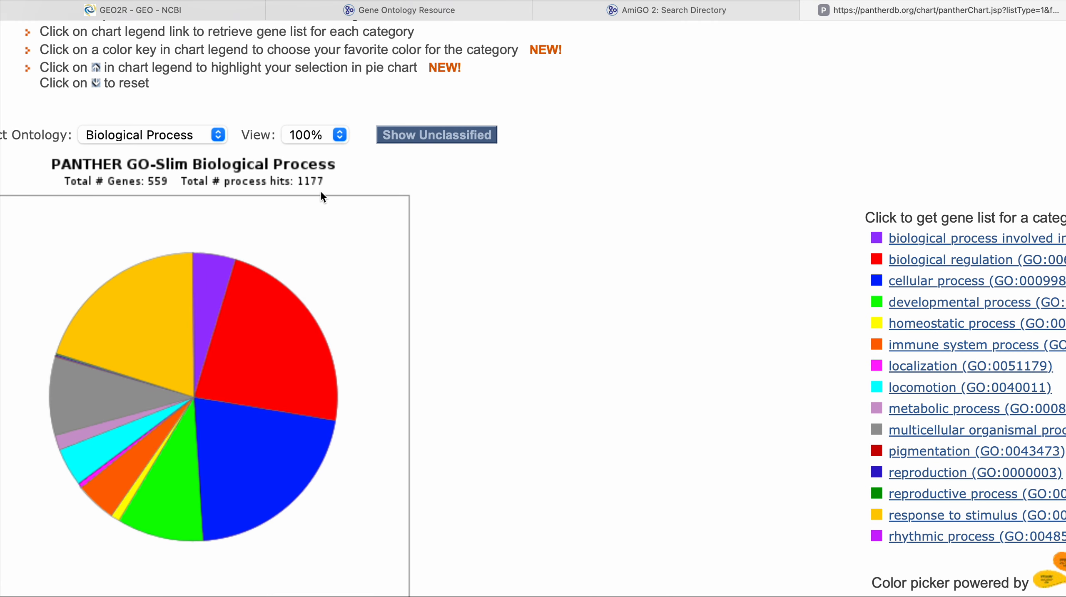
pyautogui.moveTo(269, 182); pyautogui.dragTo(349, 182)
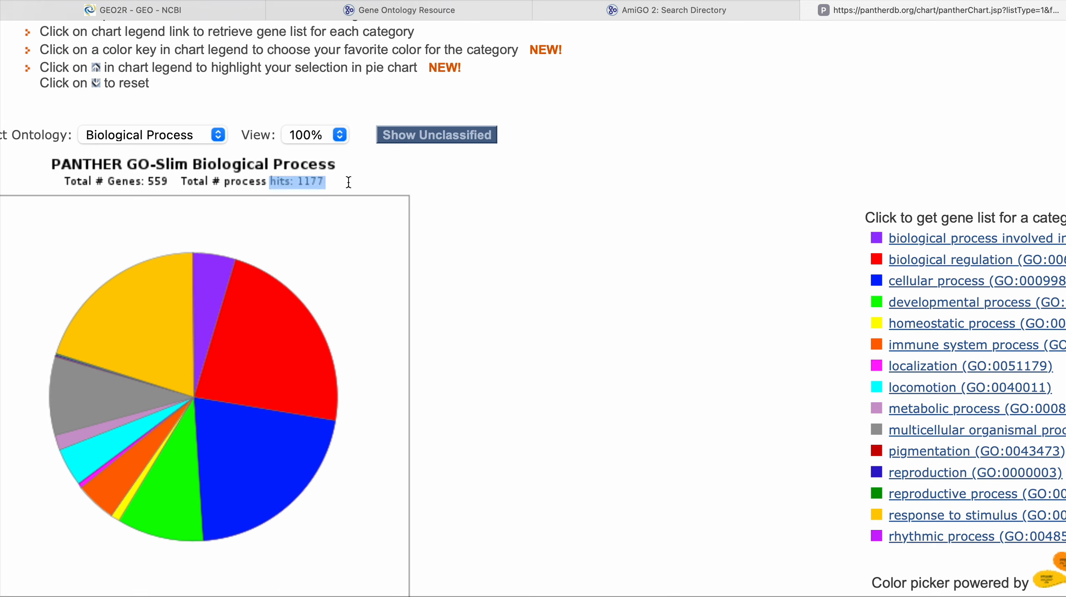
pyautogui.click(349, 182)
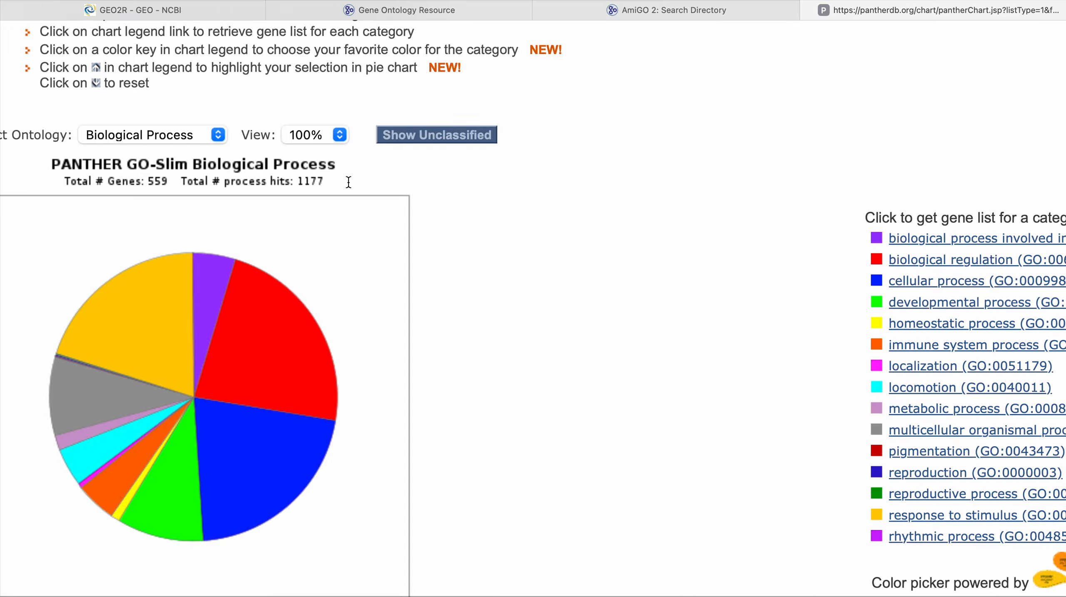
pyautogui.scroll(-5, 391, 245)
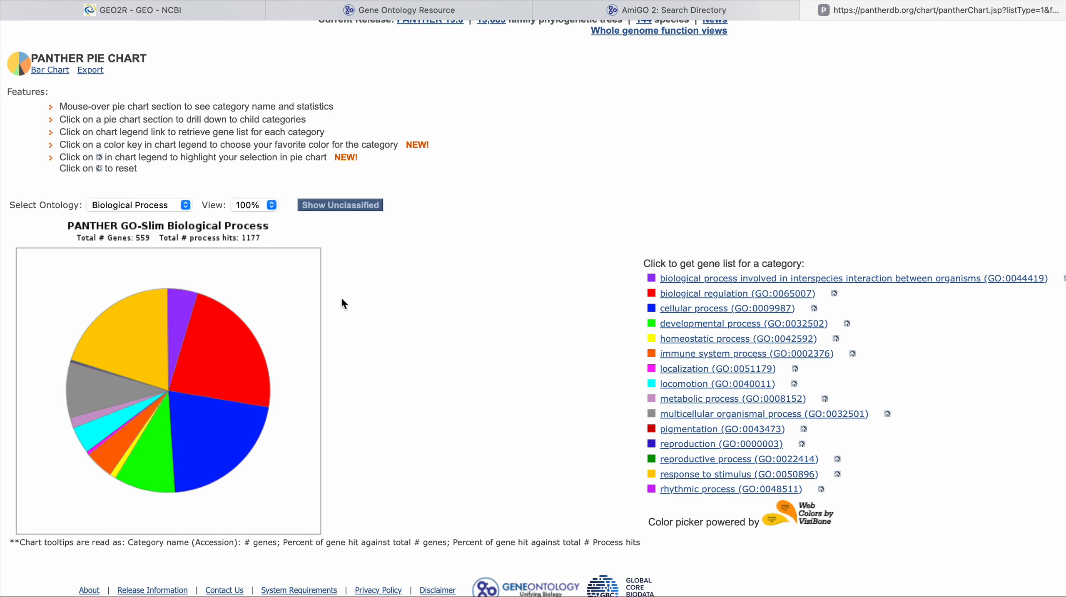
pyautogui.scroll(5, 342, 299)
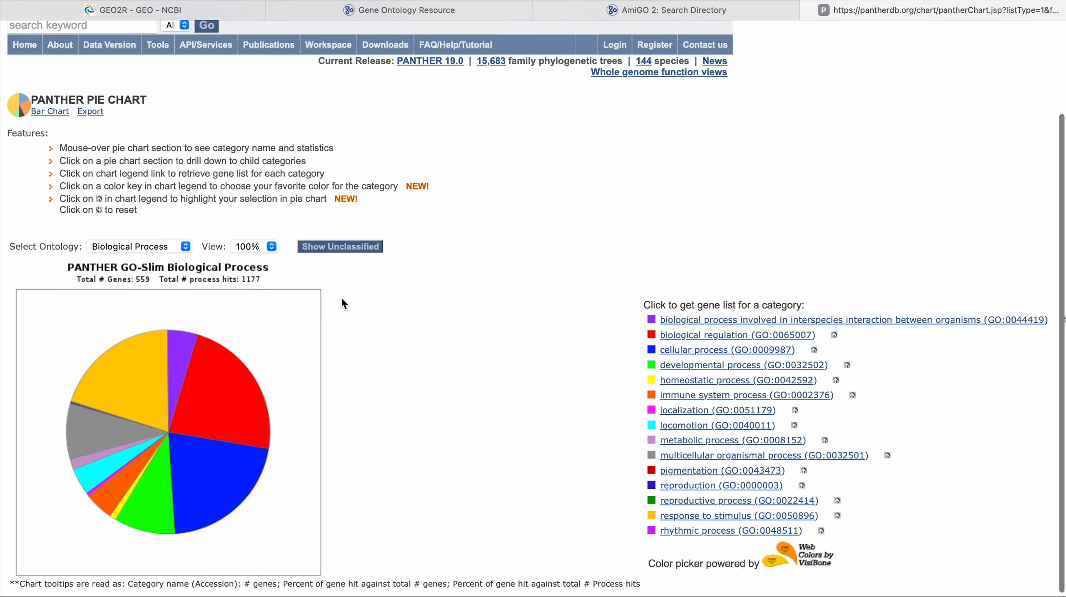
# Go back through the previous charts to the molecular function pie chart that includes unclassified genes, allowing the form to be resent.
pyautogui.press('super+[')
pyautogui.press('super+[')
pyautogui.press('super+[')
pyautogui.press('super+[')
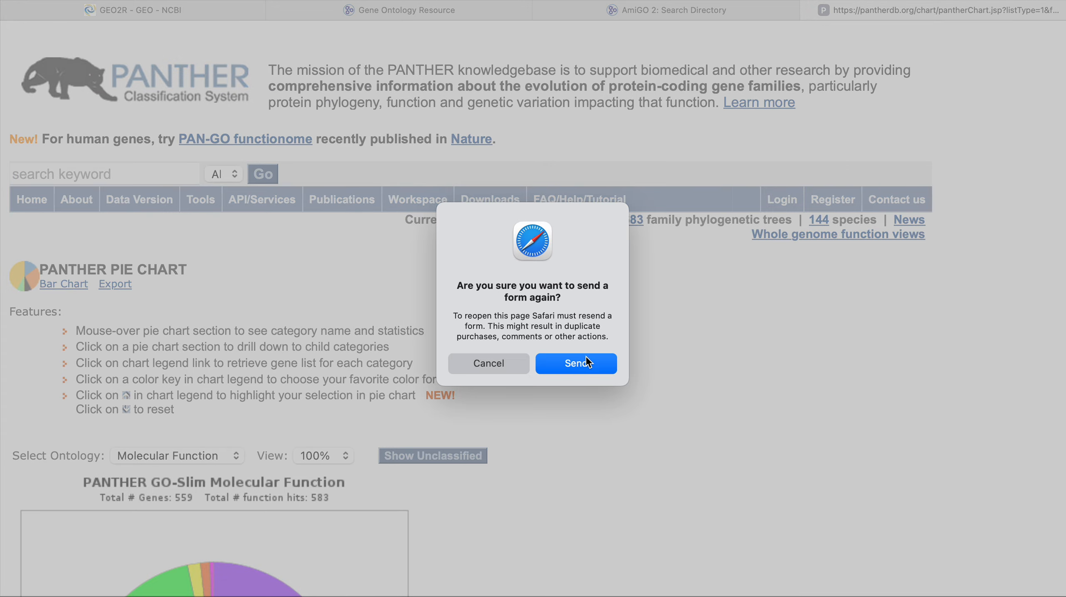
pyautogui.click(587, 363)
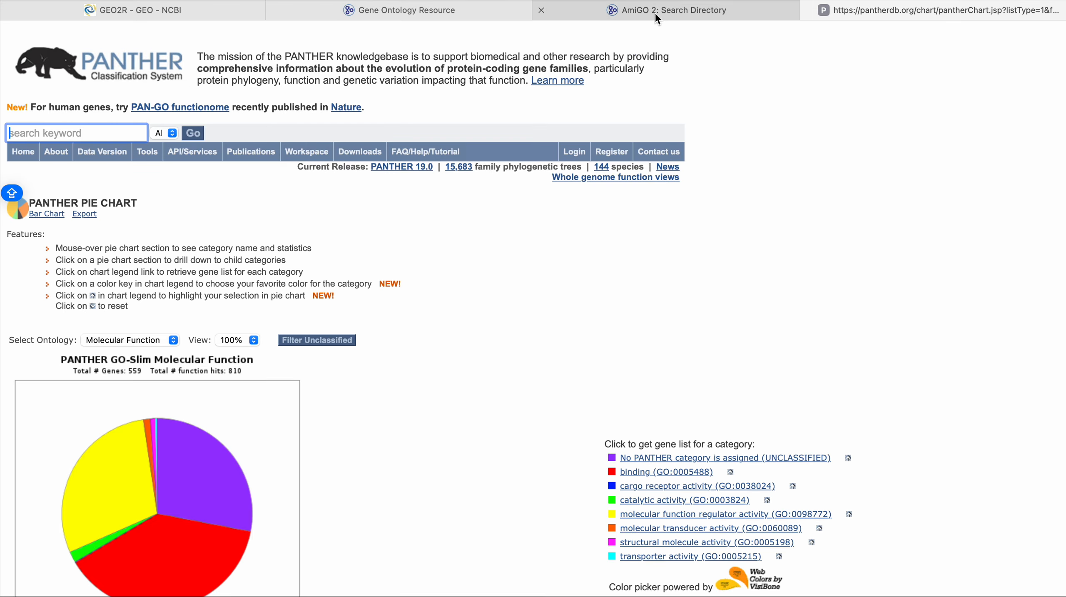
# Switch to the Gene Ontology Resource page and clear the example genes from the GO Enrichment Analysis input.
pyautogui.click(655, 12)
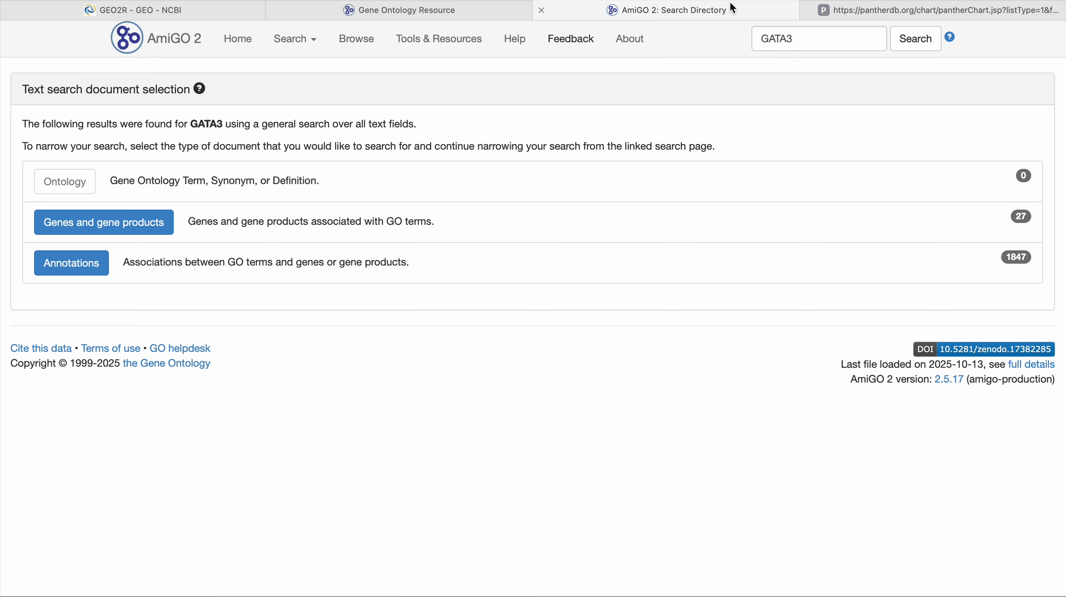
pyautogui.click(455, 19)
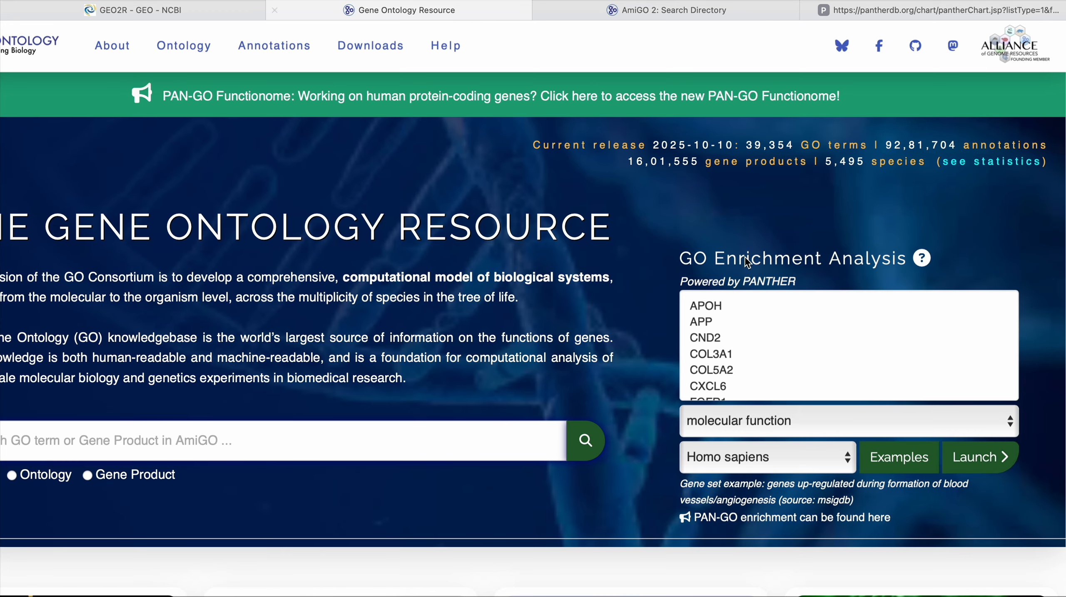
pyautogui.doubleClick(731, 337)
pyautogui.moveTo(694, 306); pyautogui.dragTo(739, 418)
pyautogui.press('BackSpace')
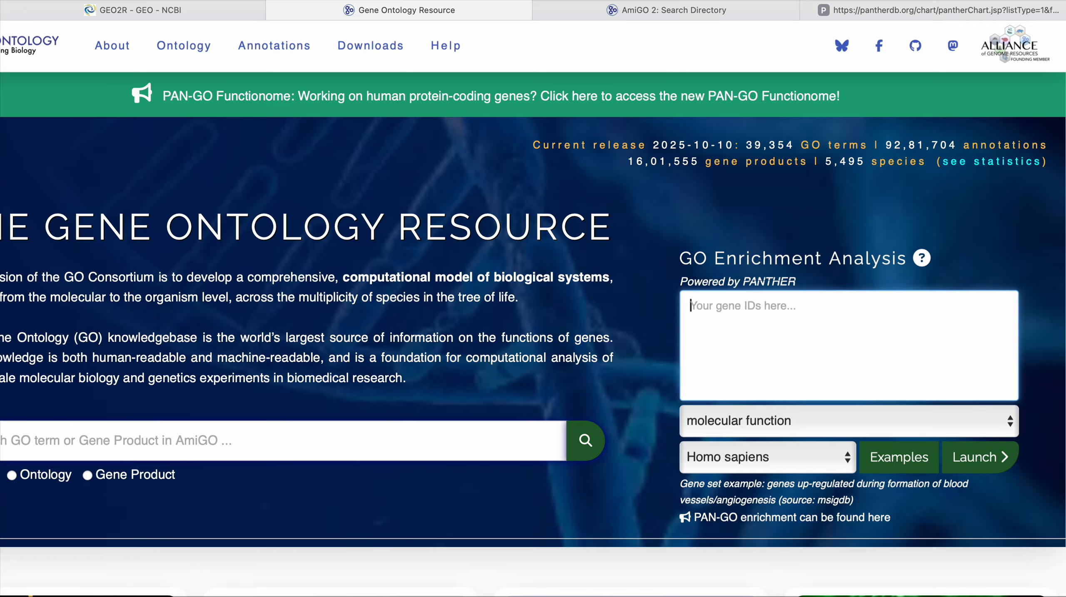
# Enter BRCA1, BRCA2, PNPLA3 and GATA3 on separate lines as the gene IDs for GO Enrichment Analysis.
pyautogui.write('BRCA1')
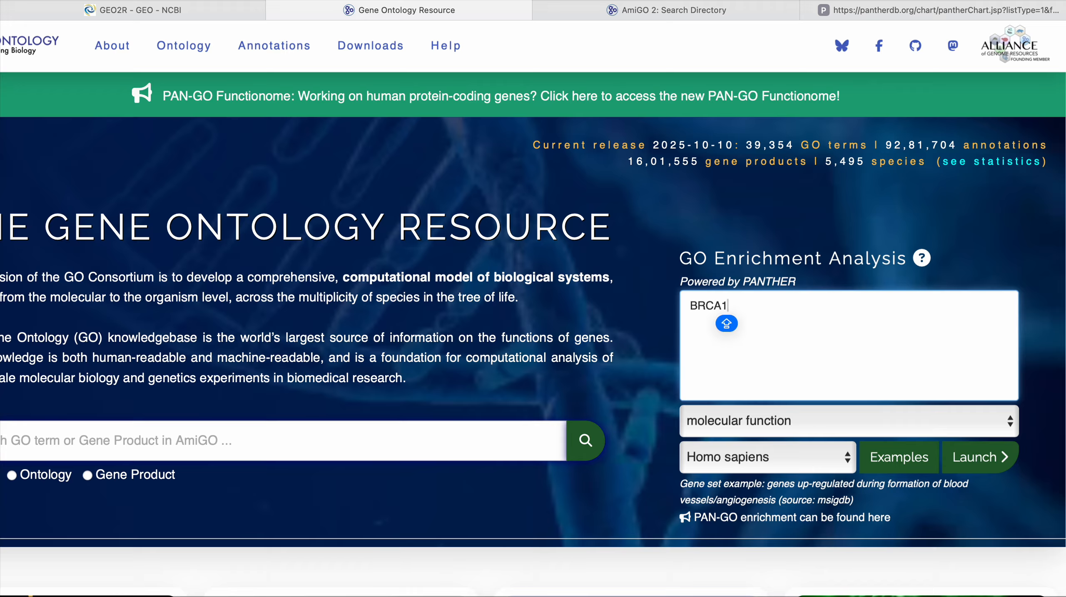
pyautogui.press('Return')
pyautogui.write('BRCA')
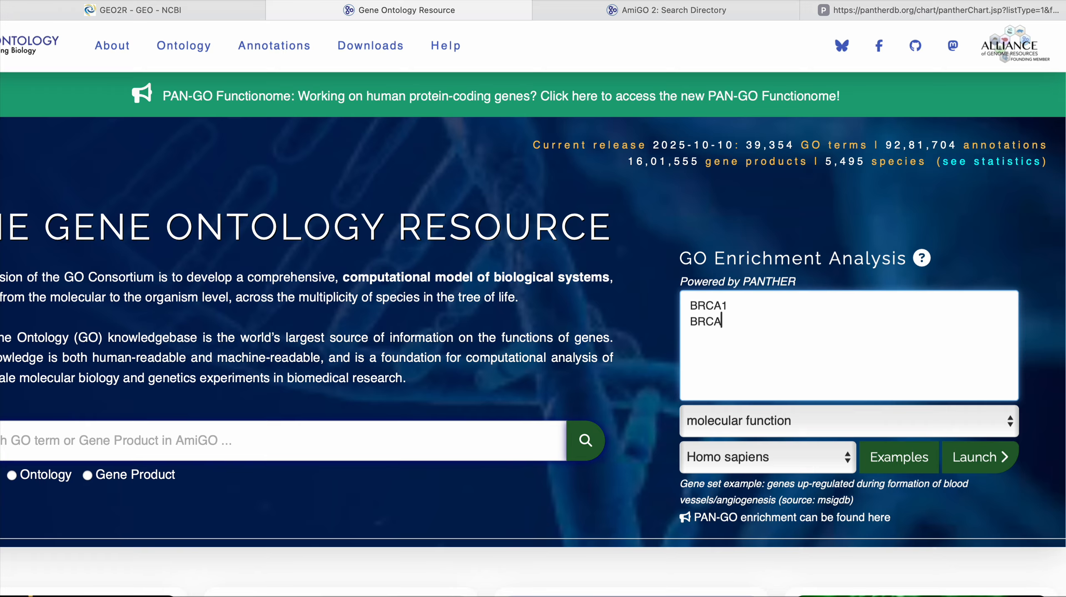
pyautogui.press('capslock')
pyautogui.write('2')
pyautogui.press('Return')
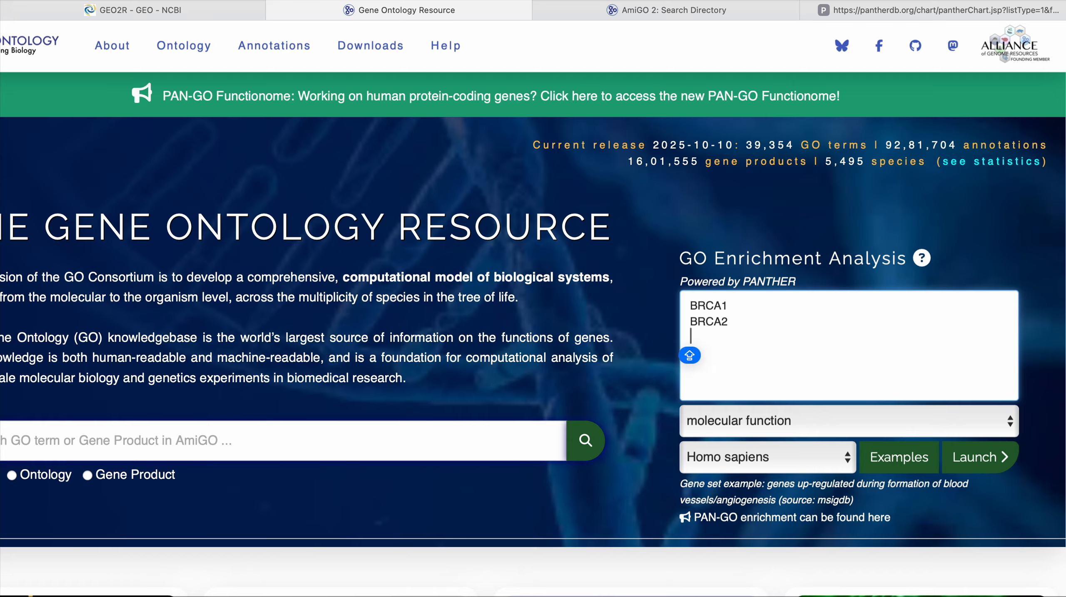
pyautogui.write('PN')
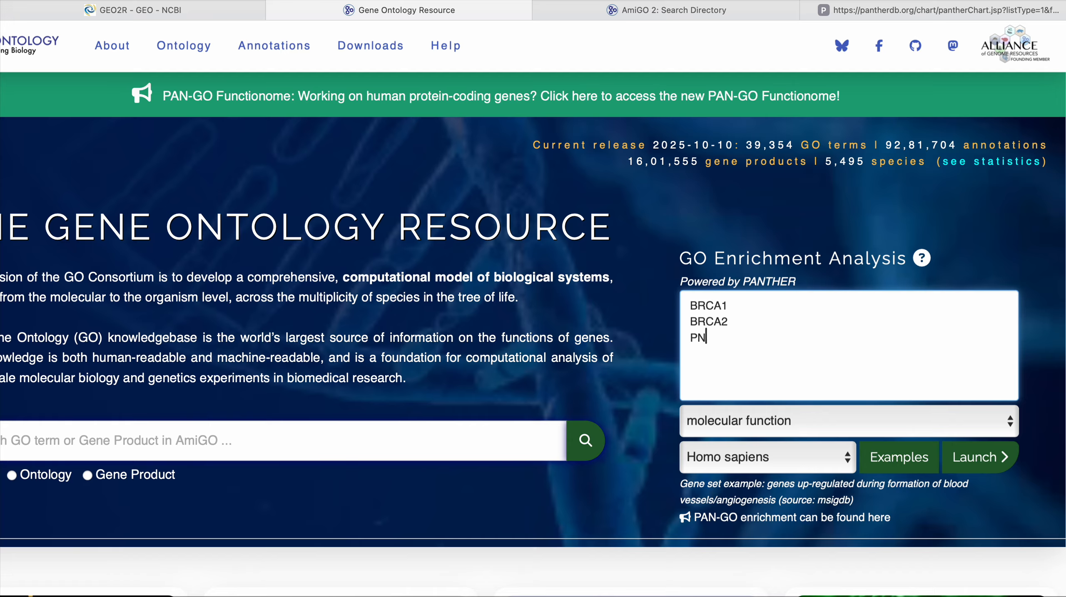
pyautogui.write('PLA3')
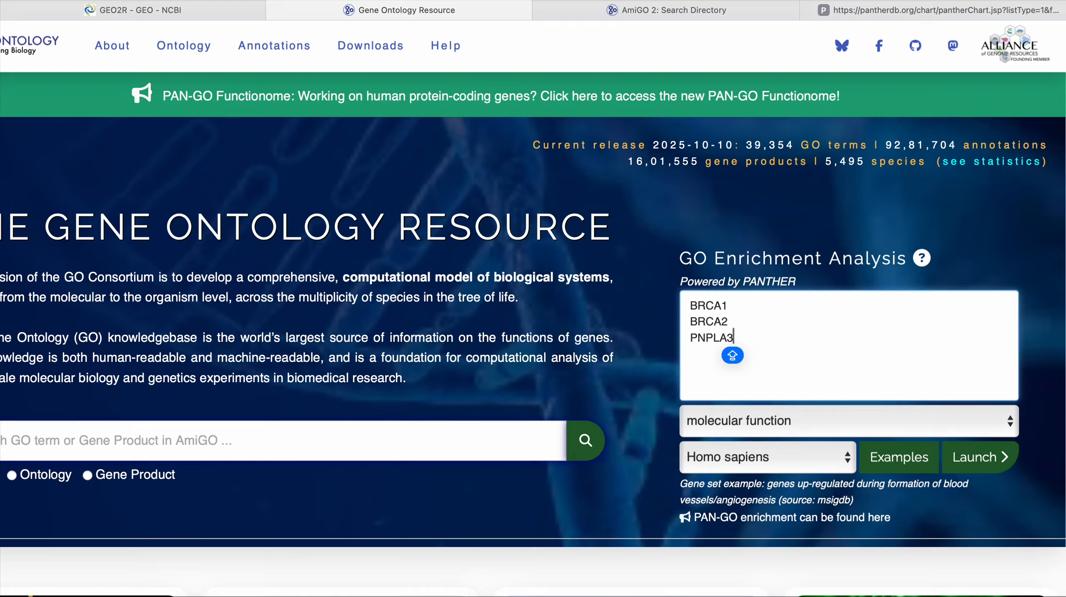
pyautogui.press('Return')
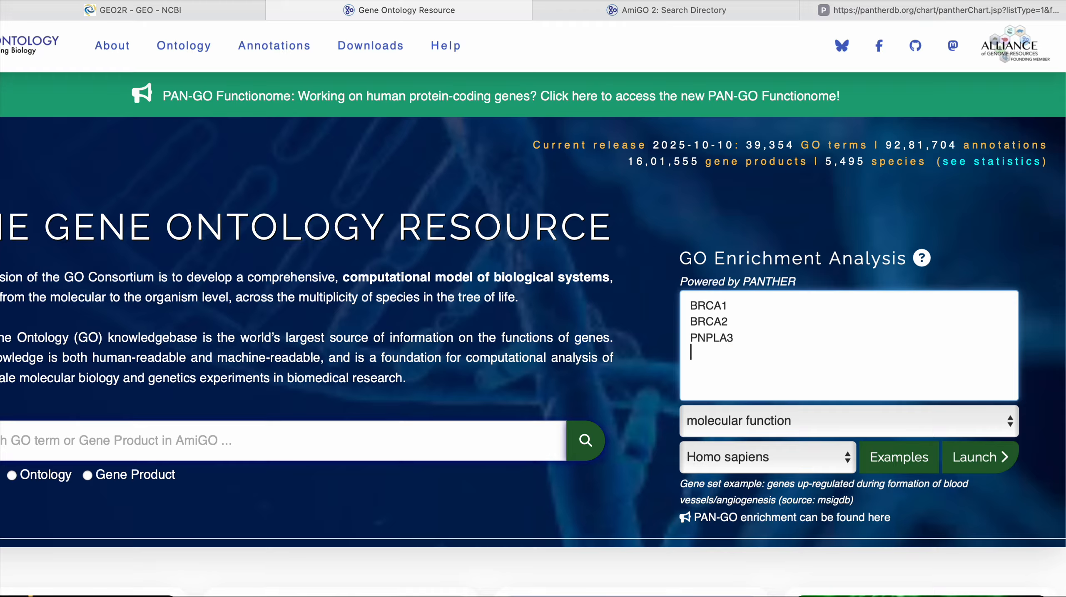
pyautogui.write('GATA3')
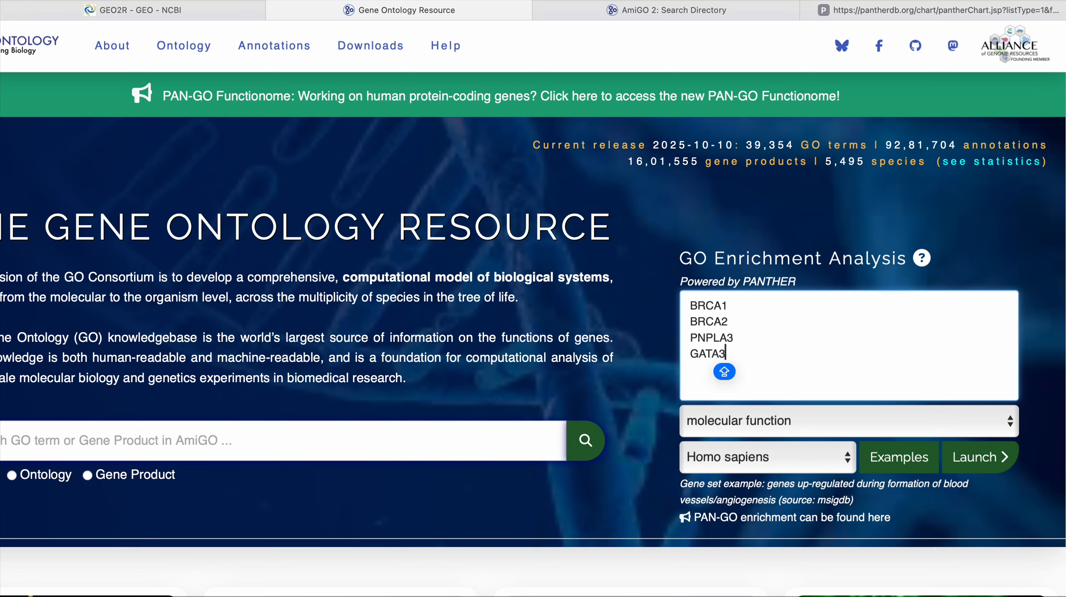
# Set the enrichment analysis to biological process and launch it for the entered Homo sapiens genes.
pyautogui.click(832, 424)
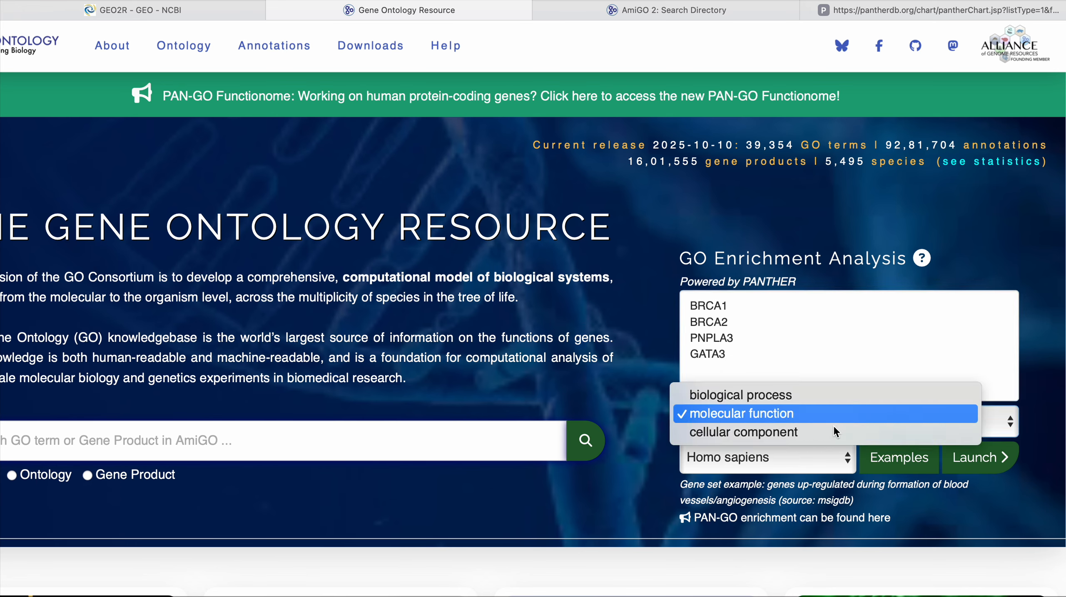
pyautogui.click(799, 396)
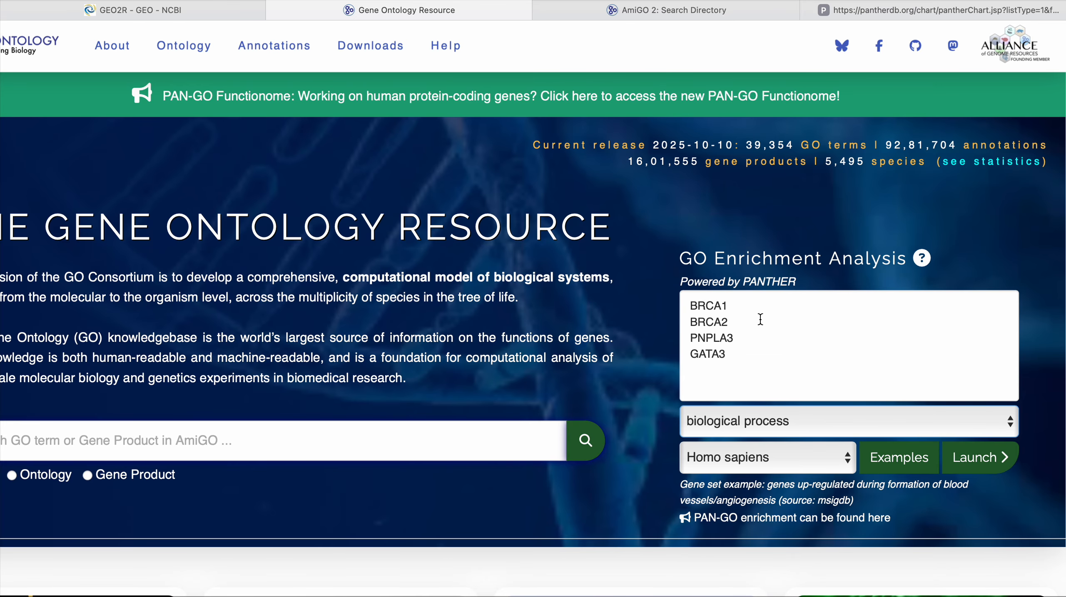
pyautogui.click(986, 466)
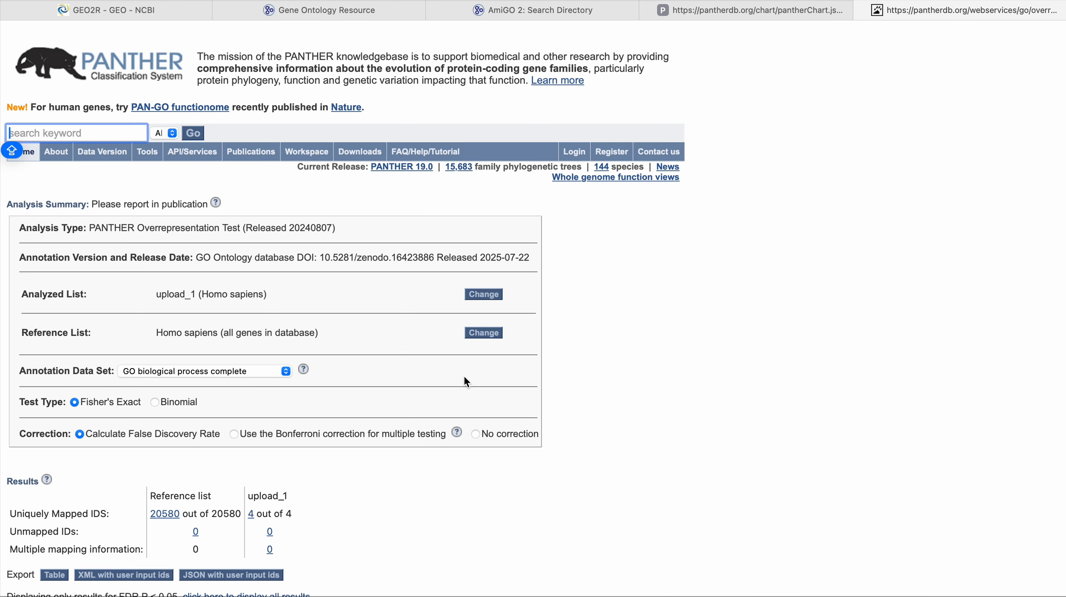
# Examine the overrepresentation test's analysis summary, ID mapping results and table of enriched GO biological processes.
pyautogui.scroll(-3, 372, 339)
pyautogui.scroll(3, 371, 340)
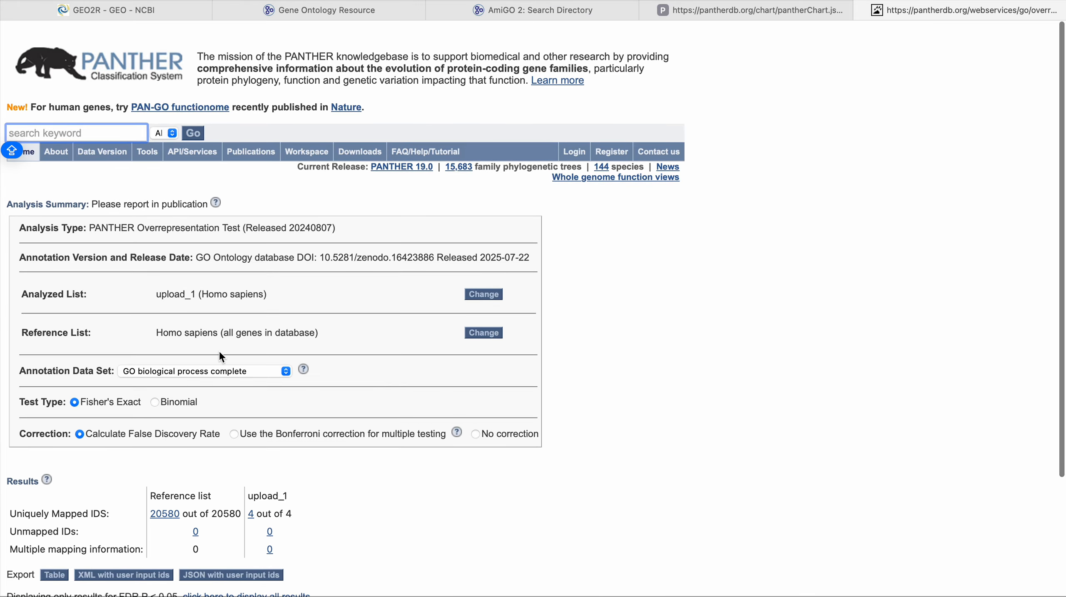
pyautogui.scroll(1, 218, 351)
pyautogui.scroll(-2, 221, 357)
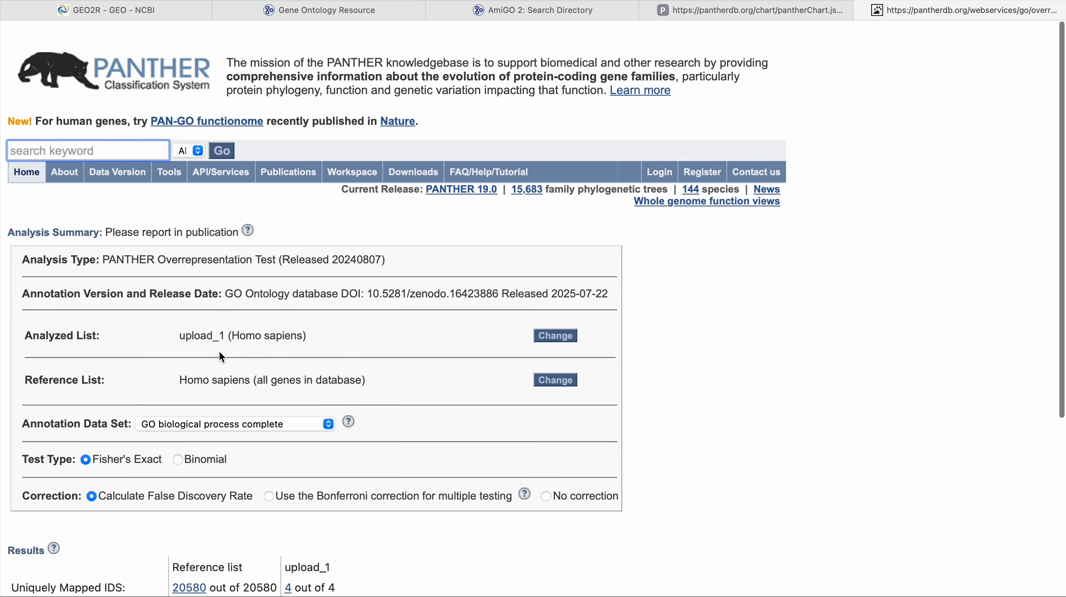
pyautogui.press('capslock')
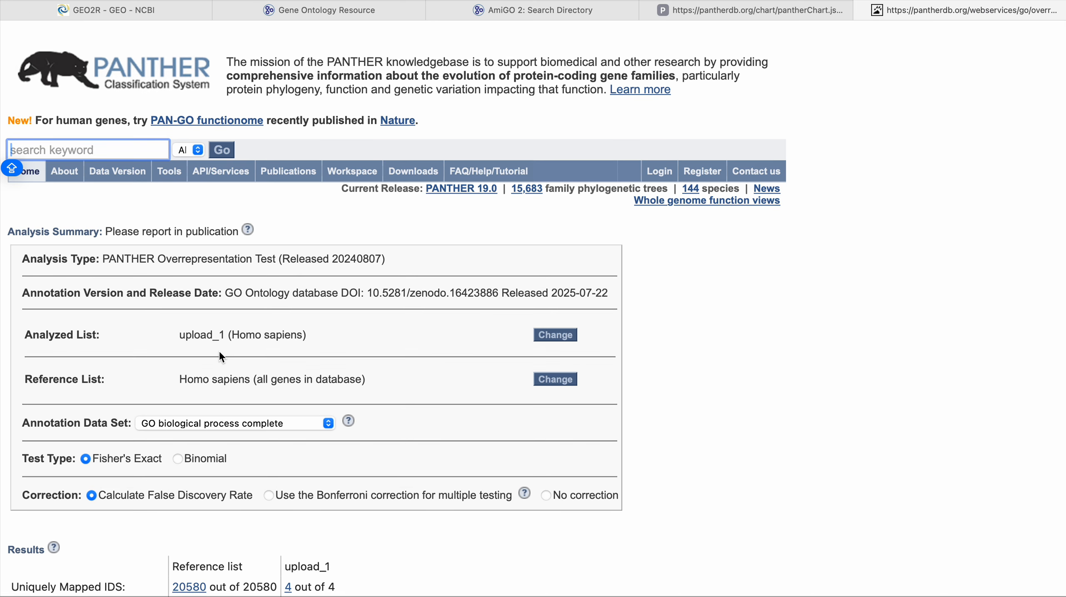
pyautogui.scroll(-3, 220, 353)
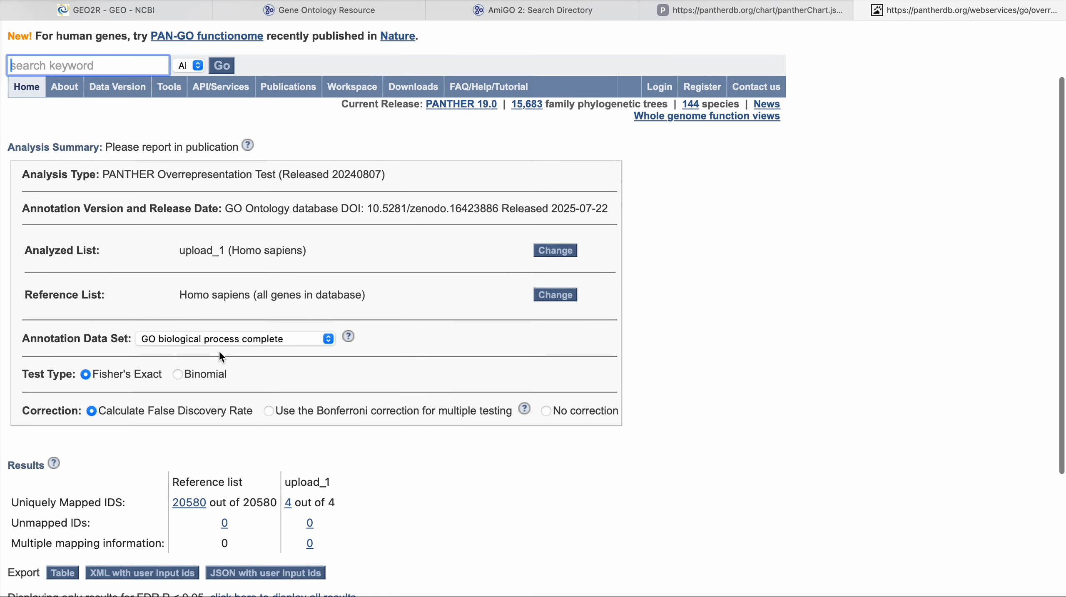
pyautogui.scroll(-6, 220, 356)
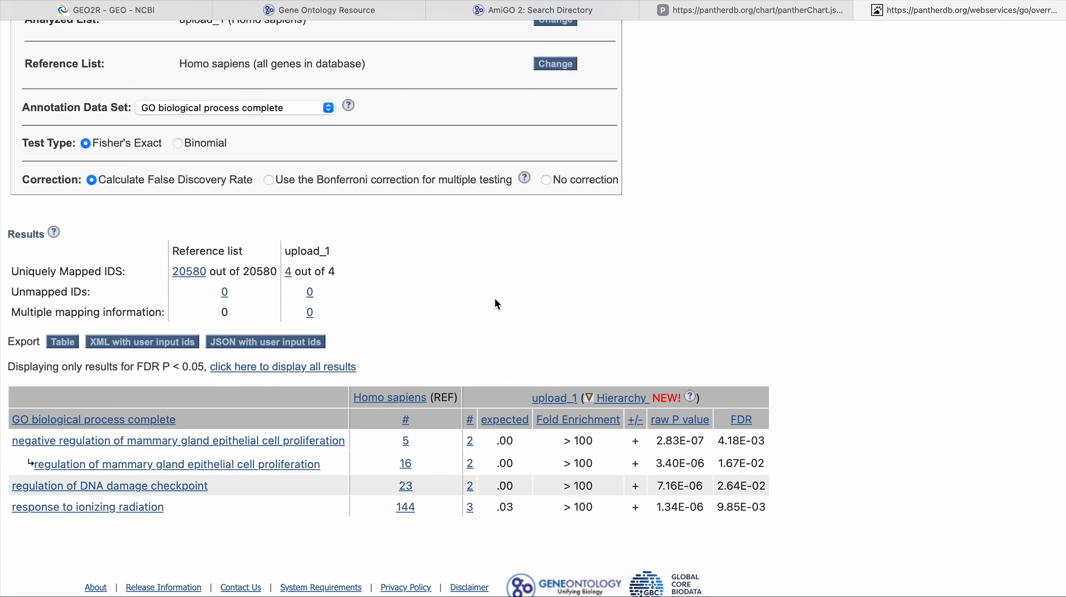
pyautogui.scroll(3, 496, 304)
pyautogui.scroll(4, 495, 300)
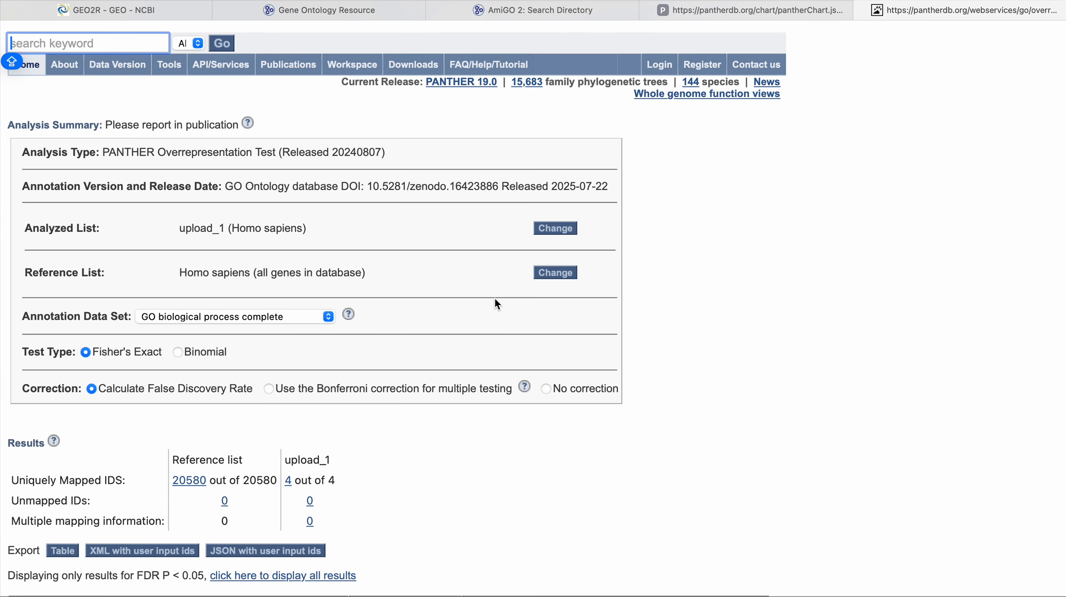
pyautogui.scroll(-6, 495, 299)
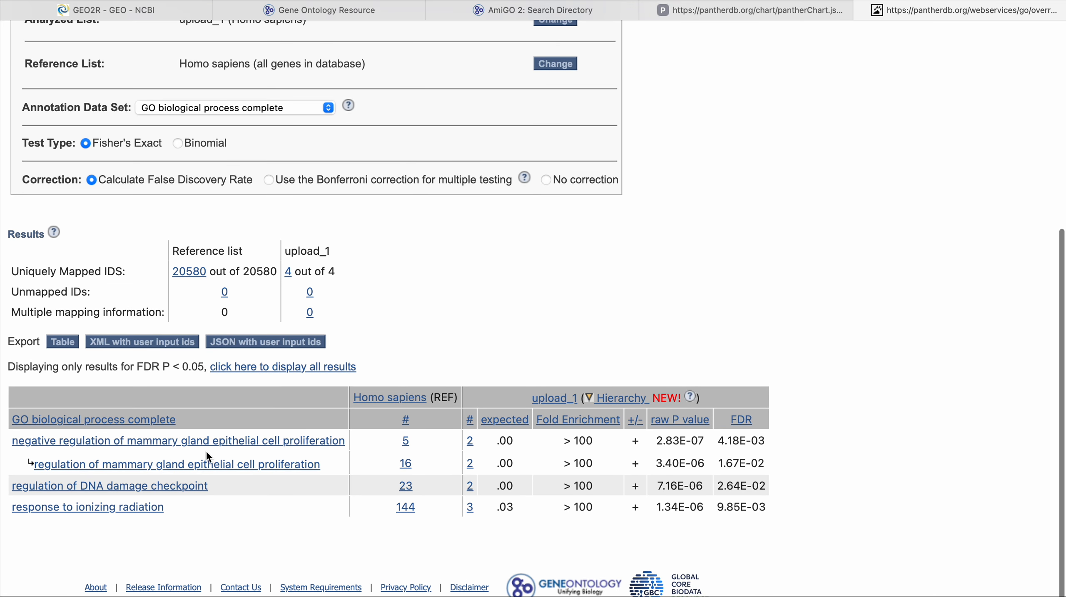
pyautogui.scroll(5, 206, 450)
pyautogui.scroll(-1, 205, 450)
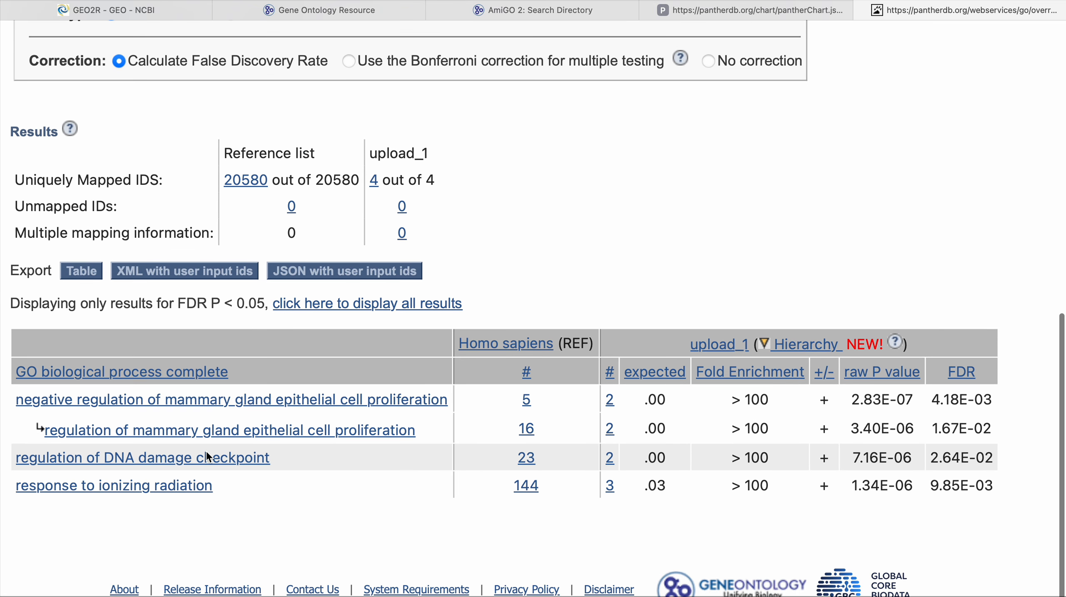
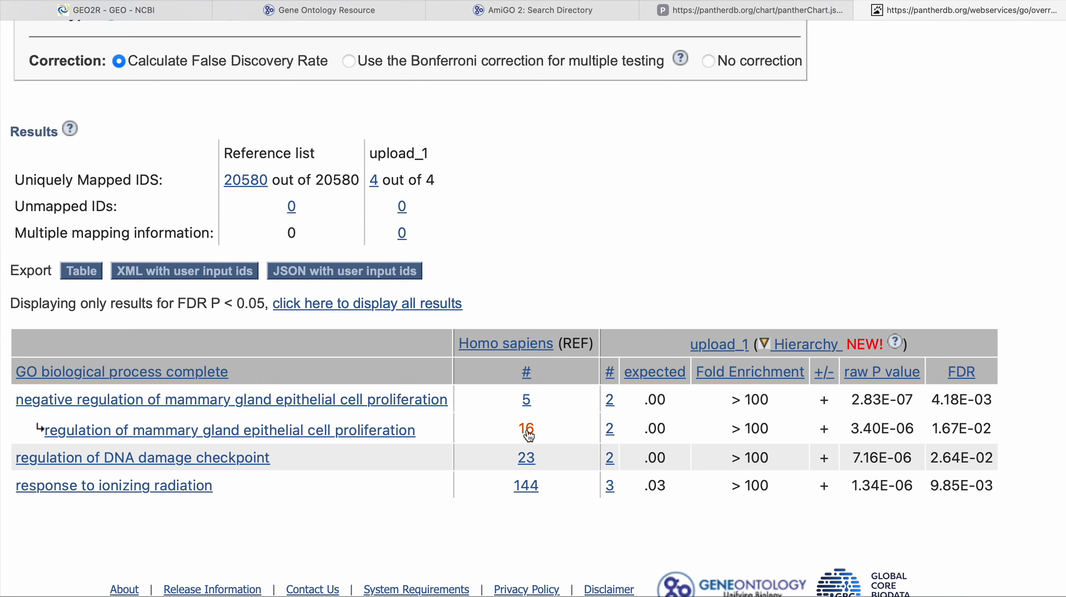
# Open the Homo sapiens reference gene list for regulation of mammary gland epithelial cell proliferation and look through its genes.
pyautogui.click(527, 431)
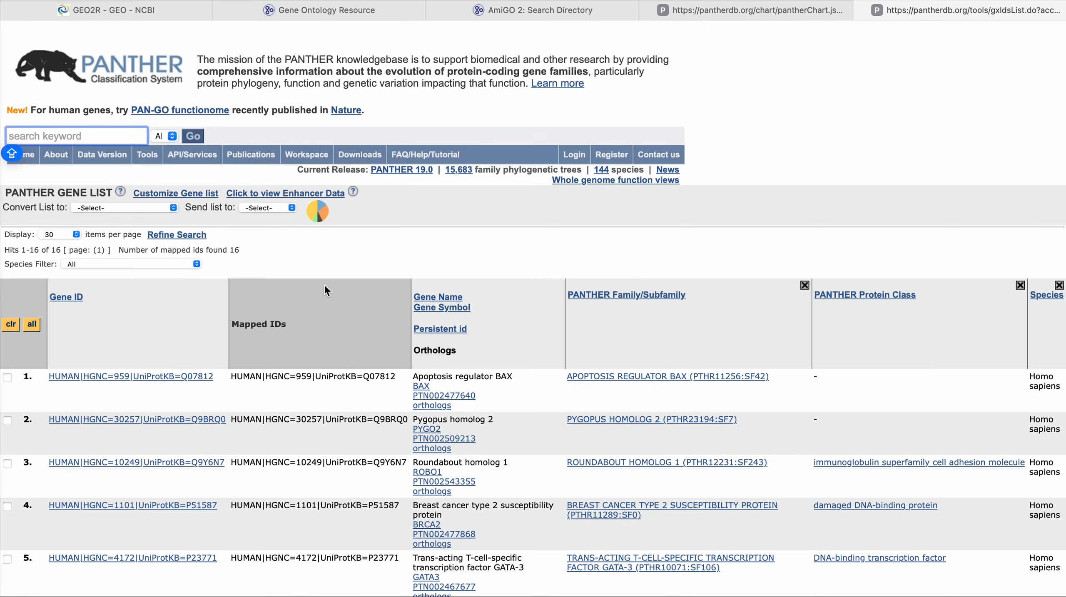
pyautogui.scroll(-5, 327, 288)
pyautogui.scroll(-10, 326, 287)
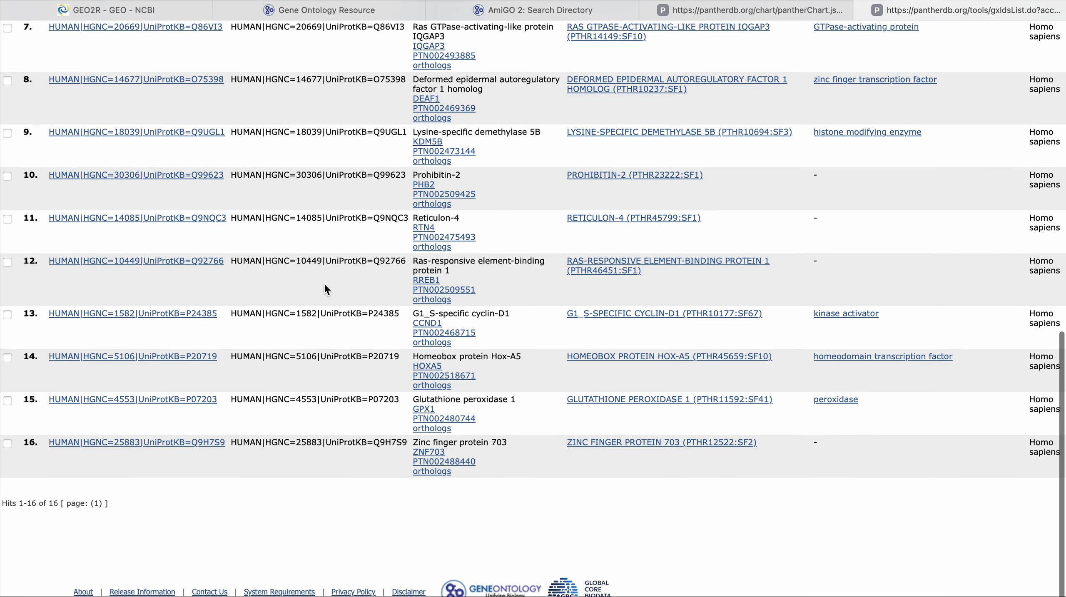
pyautogui.scroll(15, 326, 288)
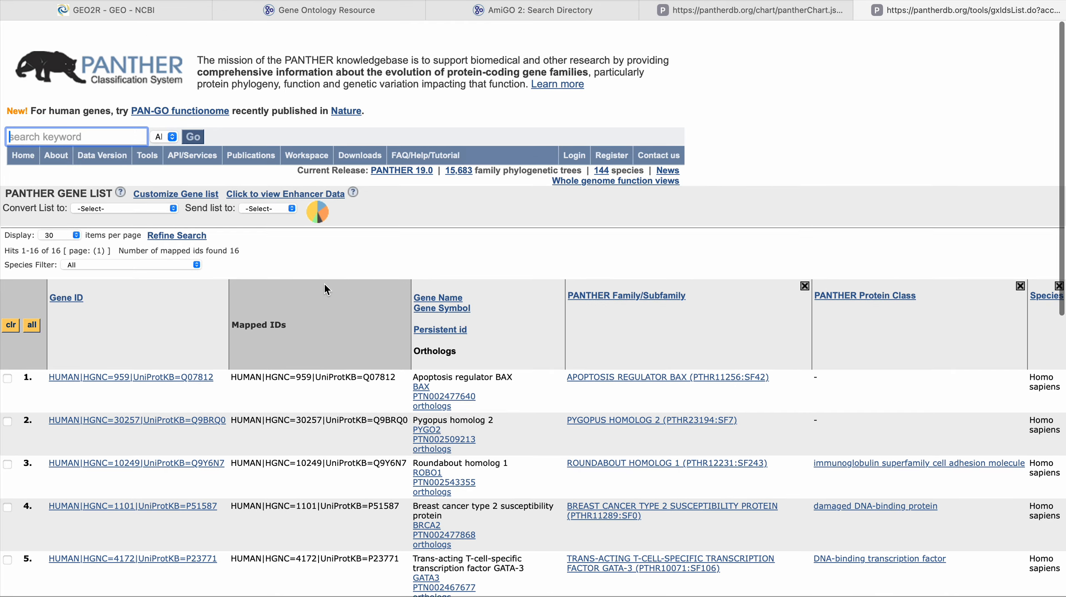
pyautogui.scroll(-5, 326, 288)
pyautogui.scroll(4, 255, 205)
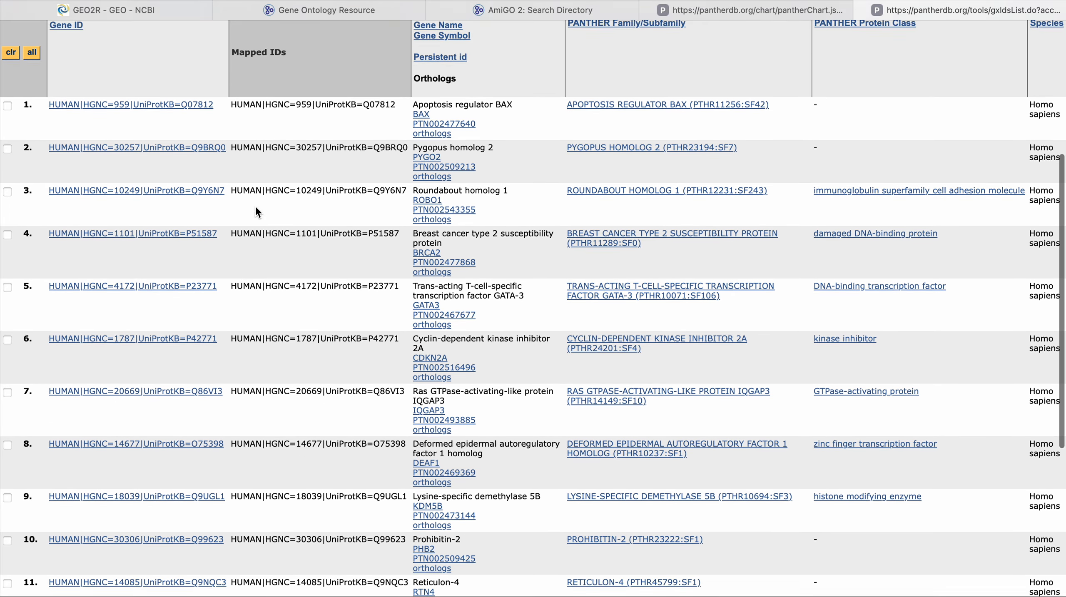
pyautogui.scroll(2, 186, 198)
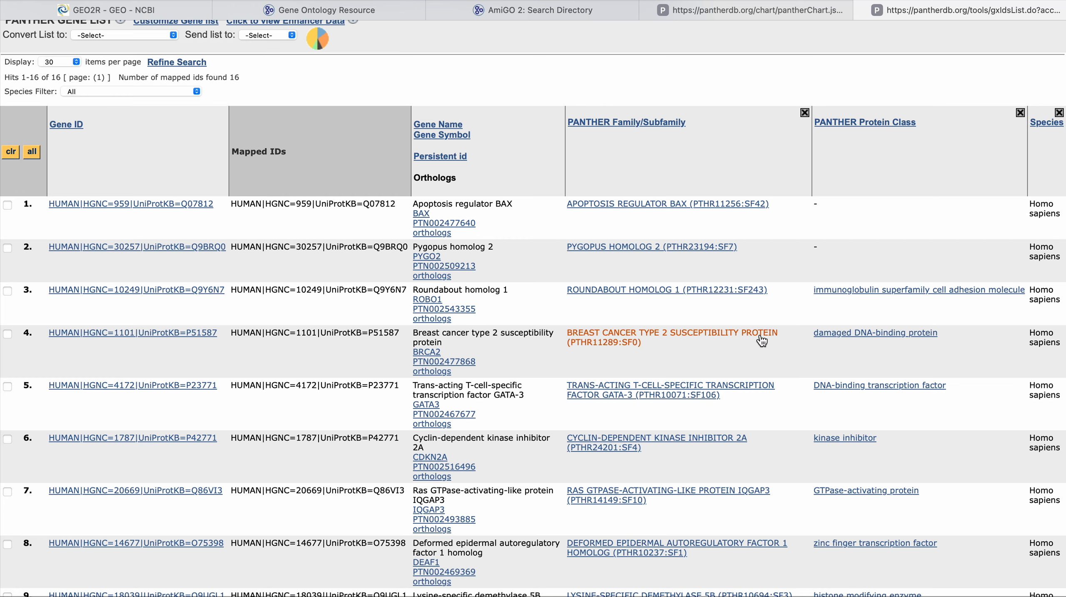
# Examine the PANTHER family/subfamily and protein class assigned to each gene in the reference gene list.
pyautogui.scroll(-5, 761, 341)
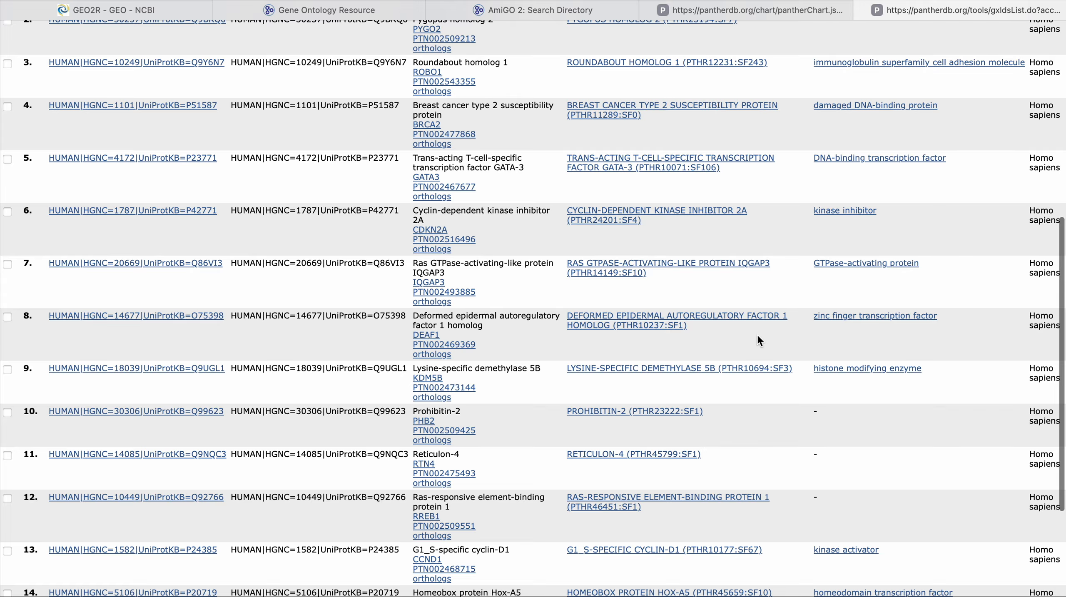
pyautogui.scroll(-5, 719, 336)
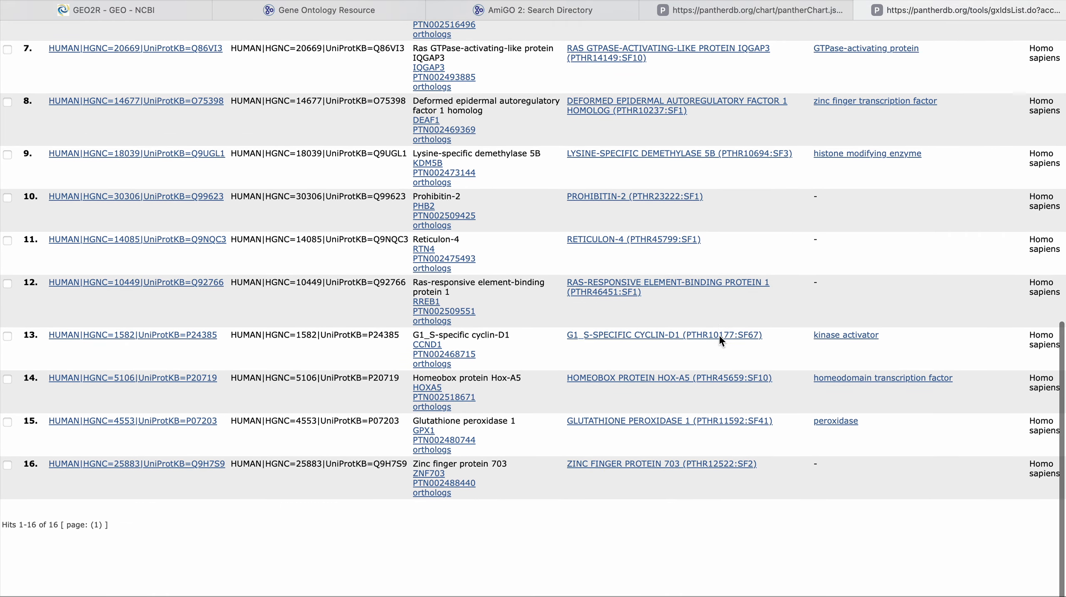
pyautogui.scroll(3, 718, 337)
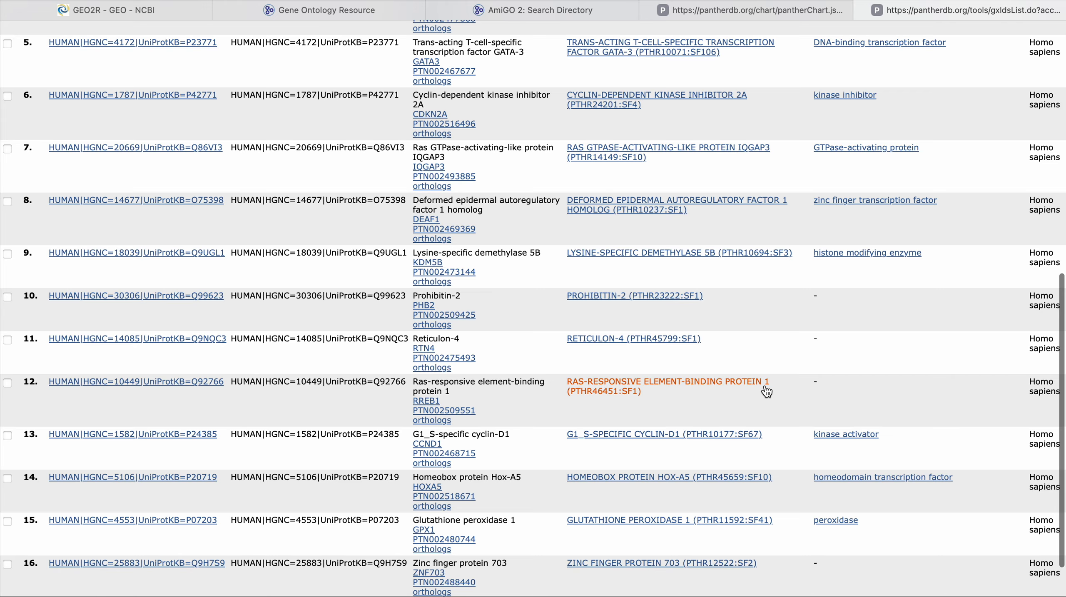
pyautogui.scroll(-1, 704, 426)
pyautogui.scroll(-3, 702, 423)
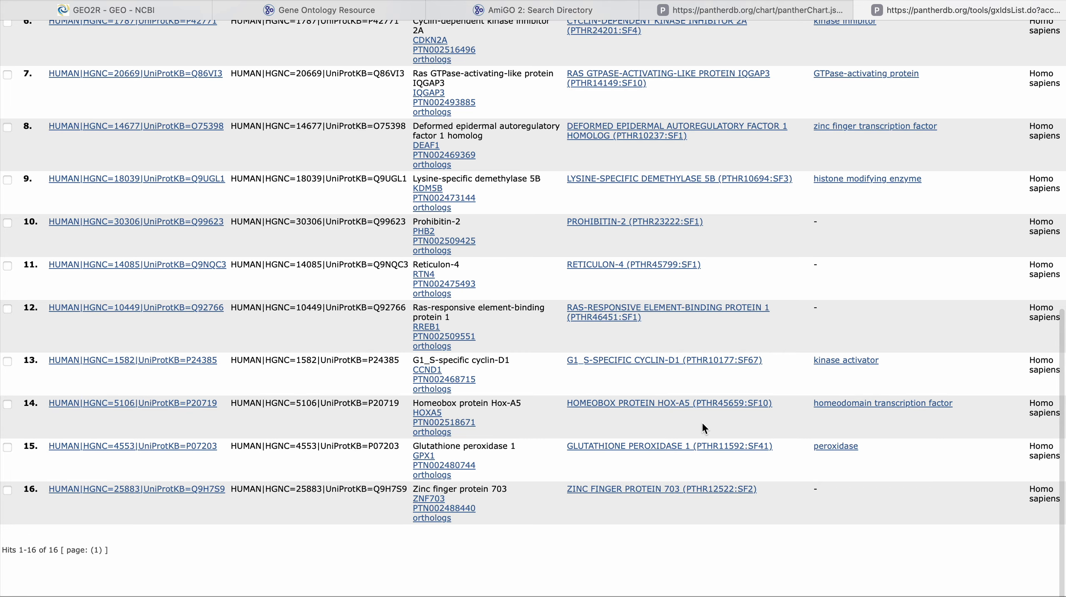
pyautogui.scroll(10, 702, 423)
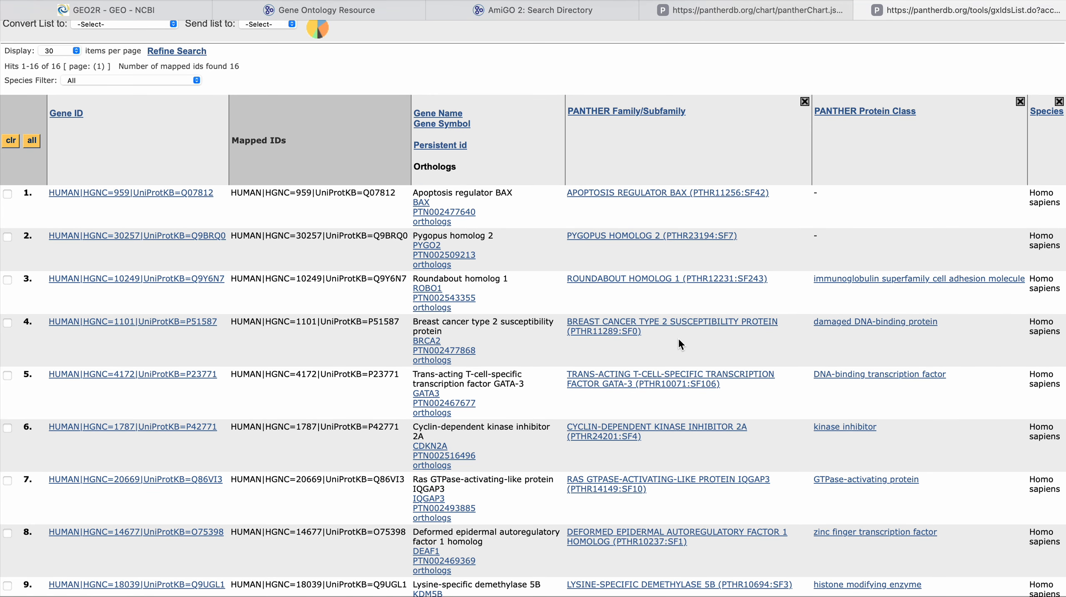
pyautogui.scroll(-2, 678, 337)
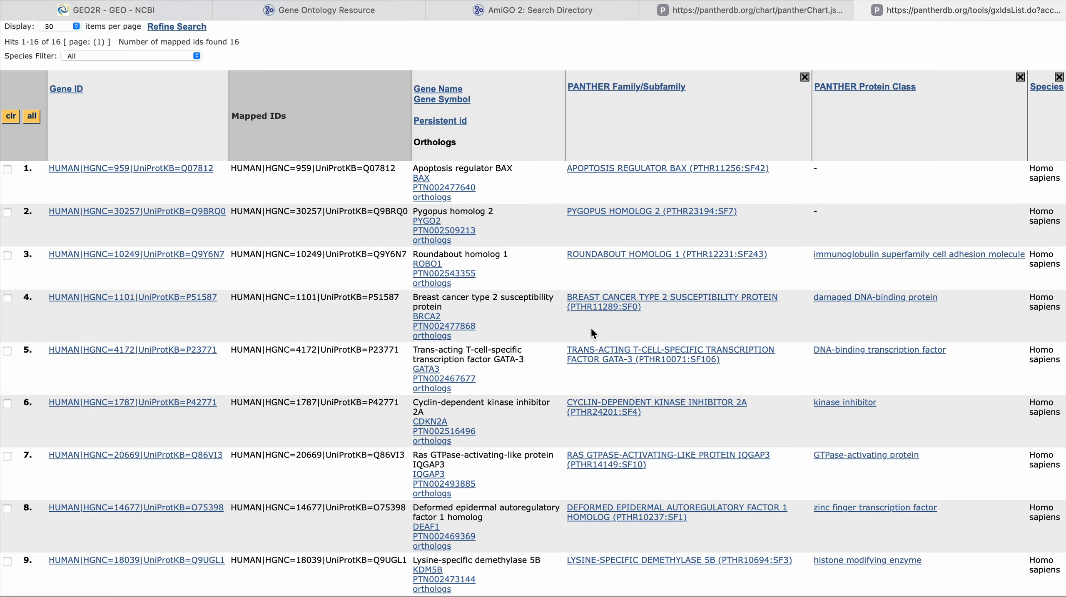
pyautogui.scroll(5, 168, 127)
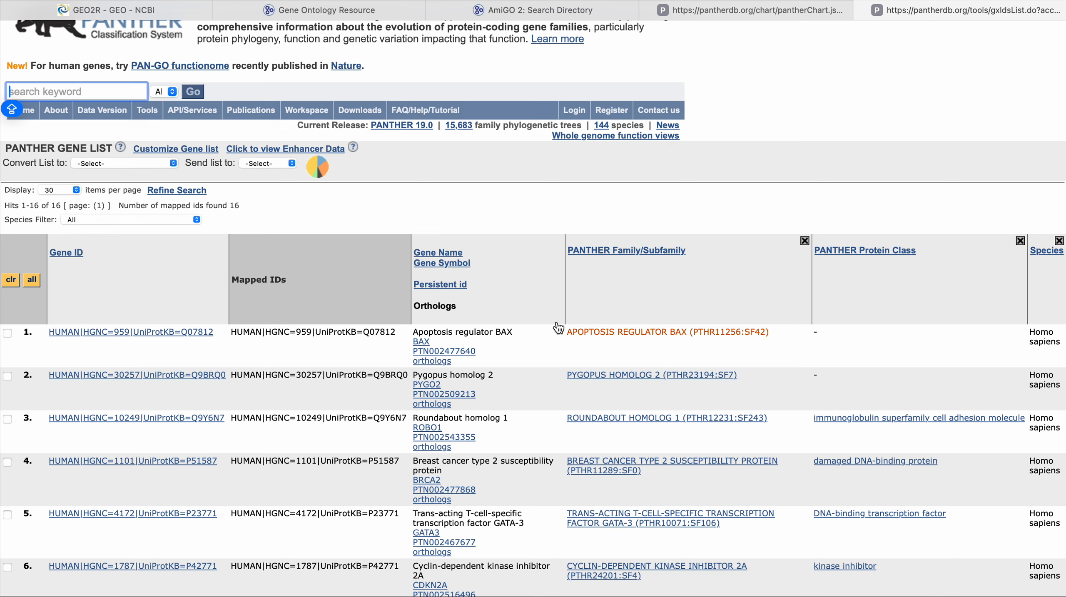
# Display the gene list as a biological process (BP) pie chart and check the statistics of the biological regulation slice.
pyautogui.moveTo(317, 167)
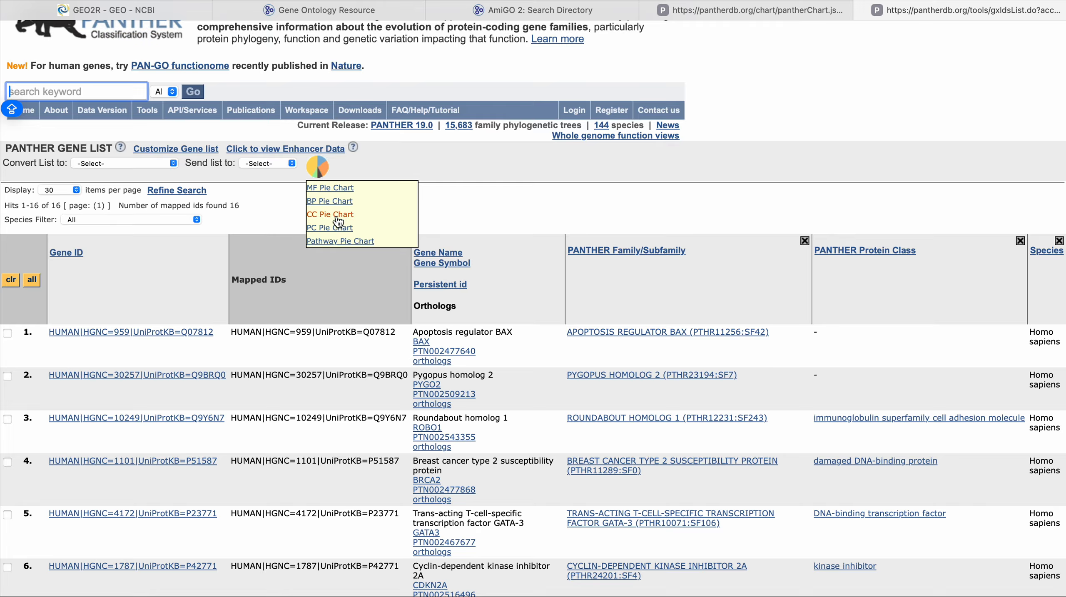
pyautogui.click(336, 204)
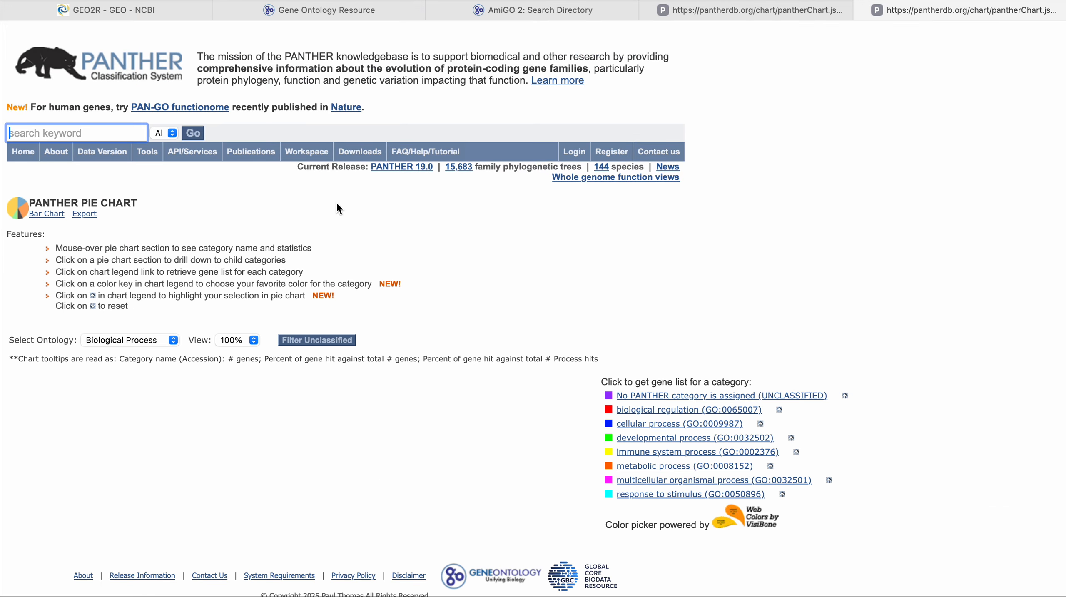
pyautogui.scroll(-1, 290, 380)
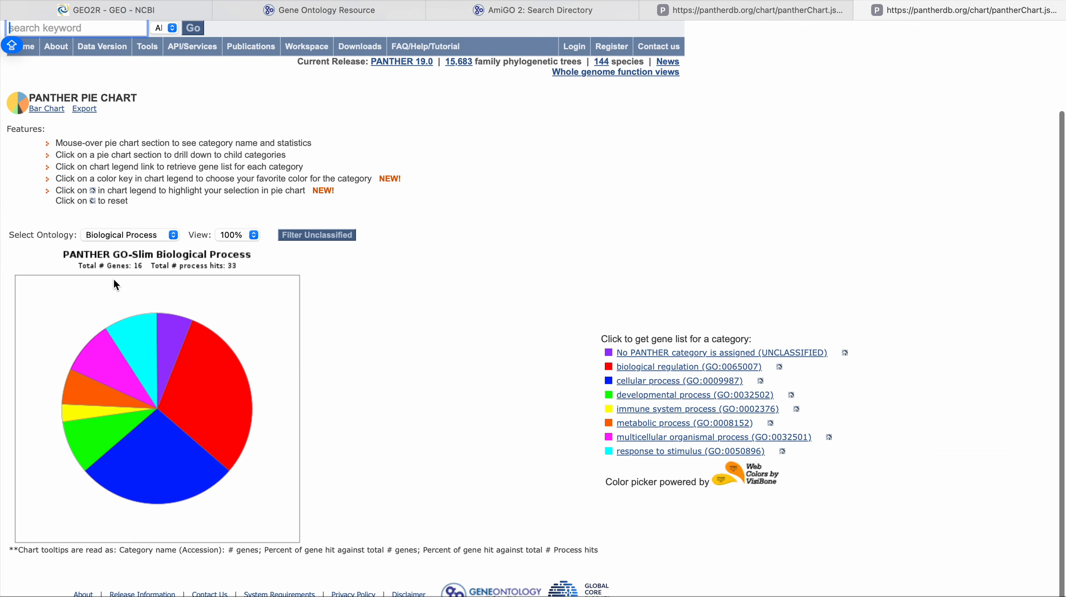
pyautogui.moveTo(210, 266); pyautogui.dragTo(255, 267)
pyautogui.click(255, 267)
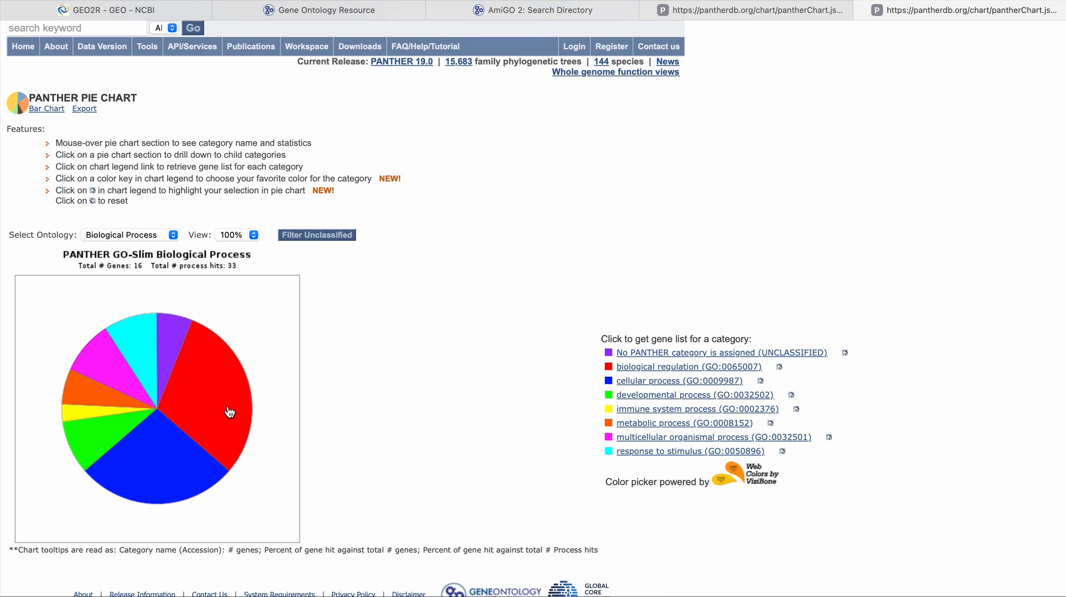
pyautogui.moveTo(229, 412)
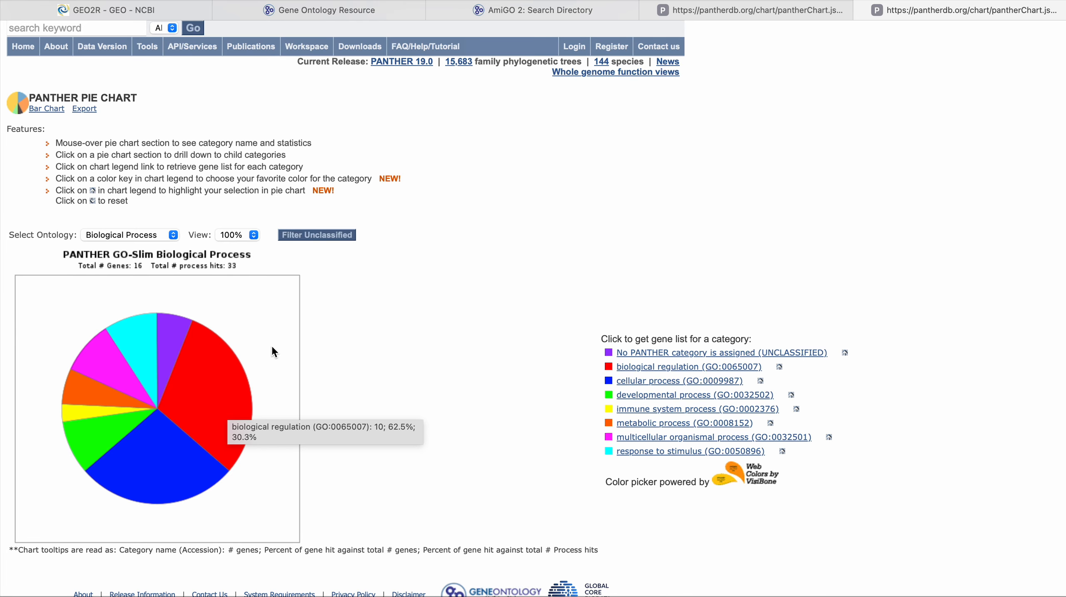
# Filter unclassified genes out of the biological process pie chart and inspect the response to stimulus and biological regulation slices.
pyautogui.click(318, 235)
pyautogui.scroll(-3, 313, 401)
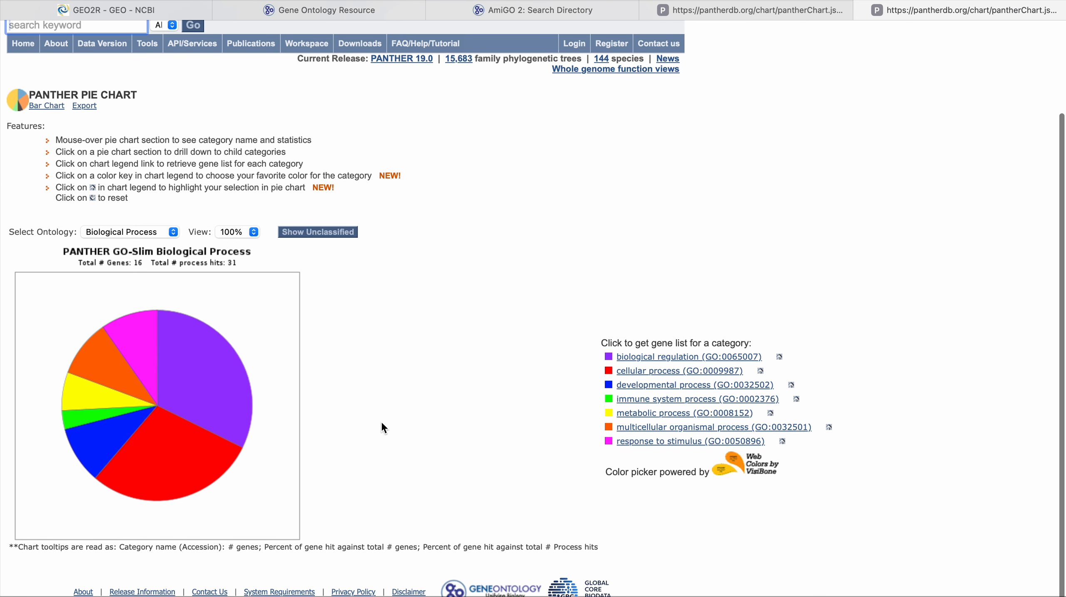
pyautogui.scroll(4, 394, 421)
pyautogui.hscroll(-2, 395, 422)
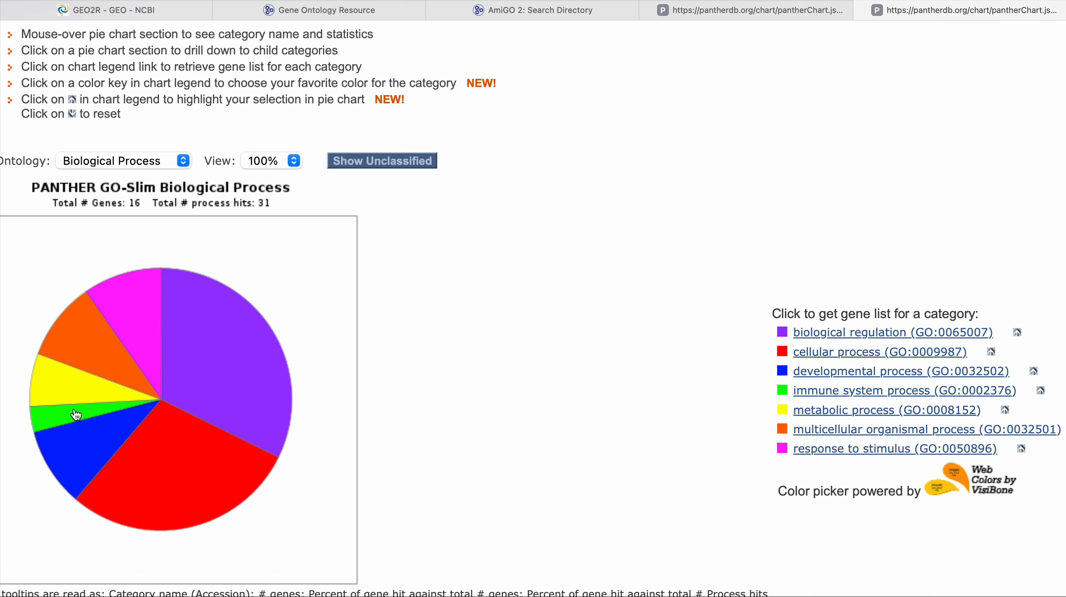
pyautogui.moveTo(815, 451)
pyautogui.moveTo(140, 317)
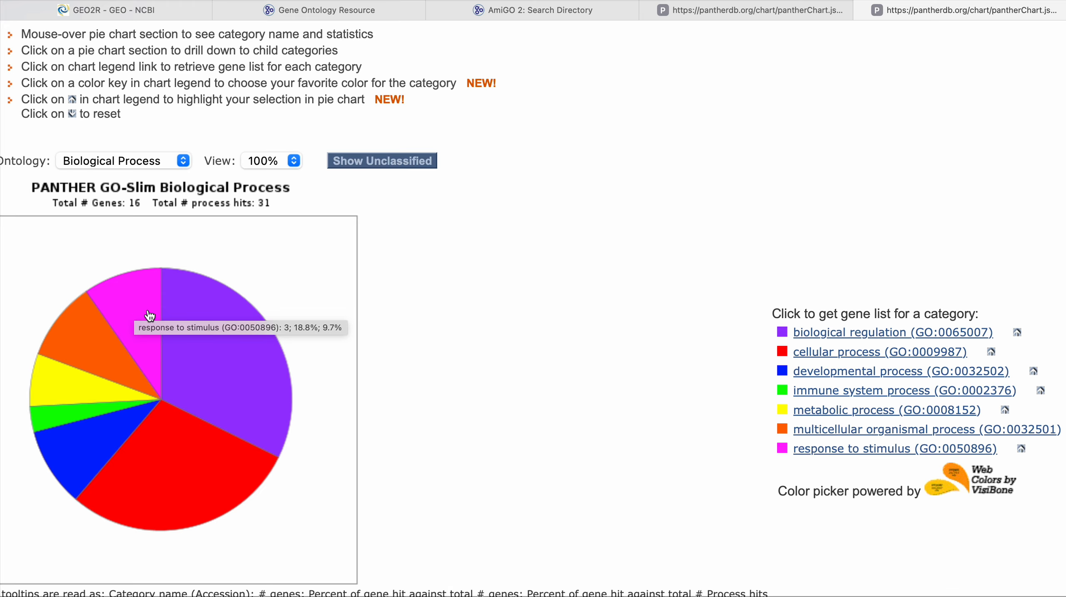
pyautogui.moveTo(214, 346)
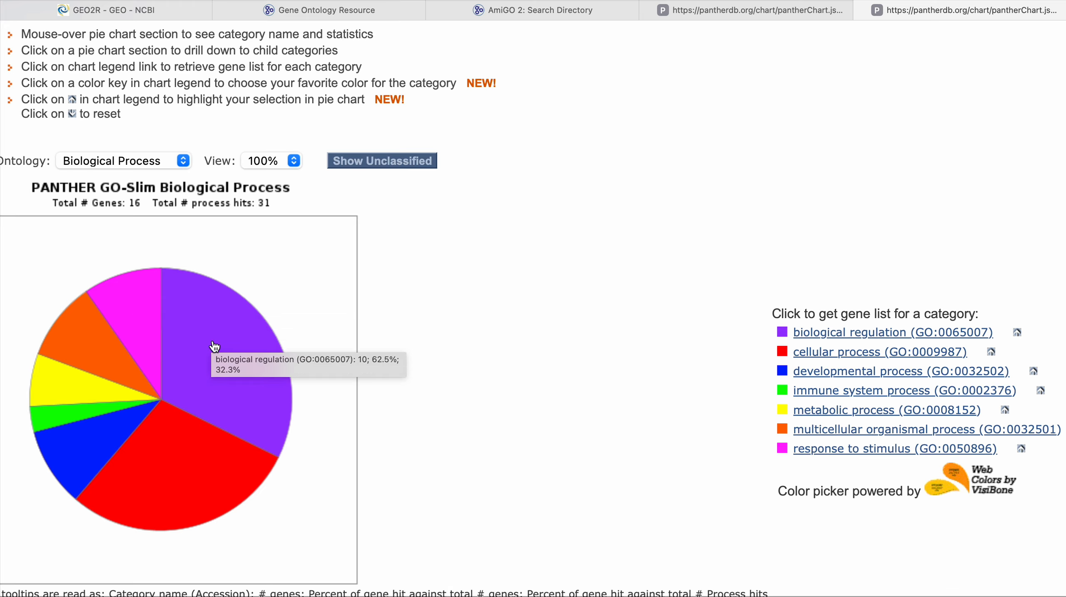
pyautogui.moveTo(115, 301)
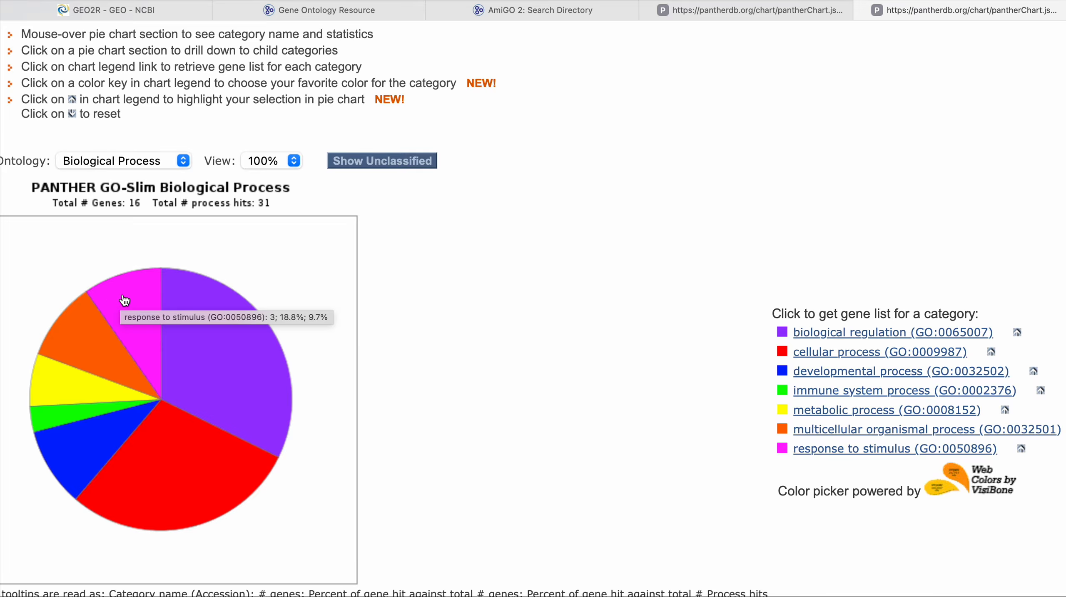
pyautogui.moveTo(70, 346)
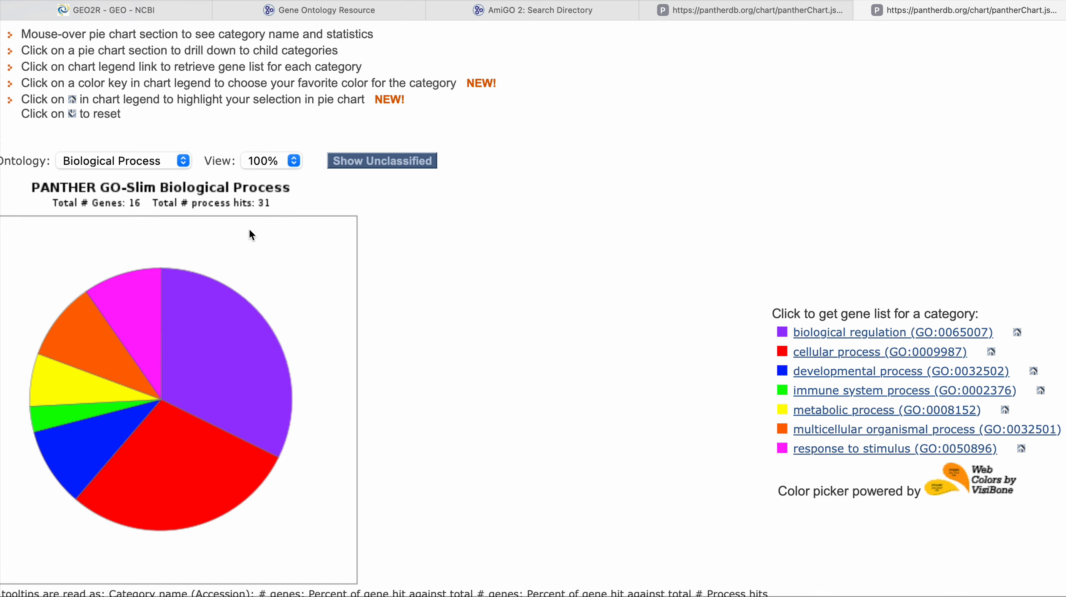
# Switch the pie chart's ontology to Protein Class and examine its slices and category legend.
pyautogui.scroll(-5, 234, 270)
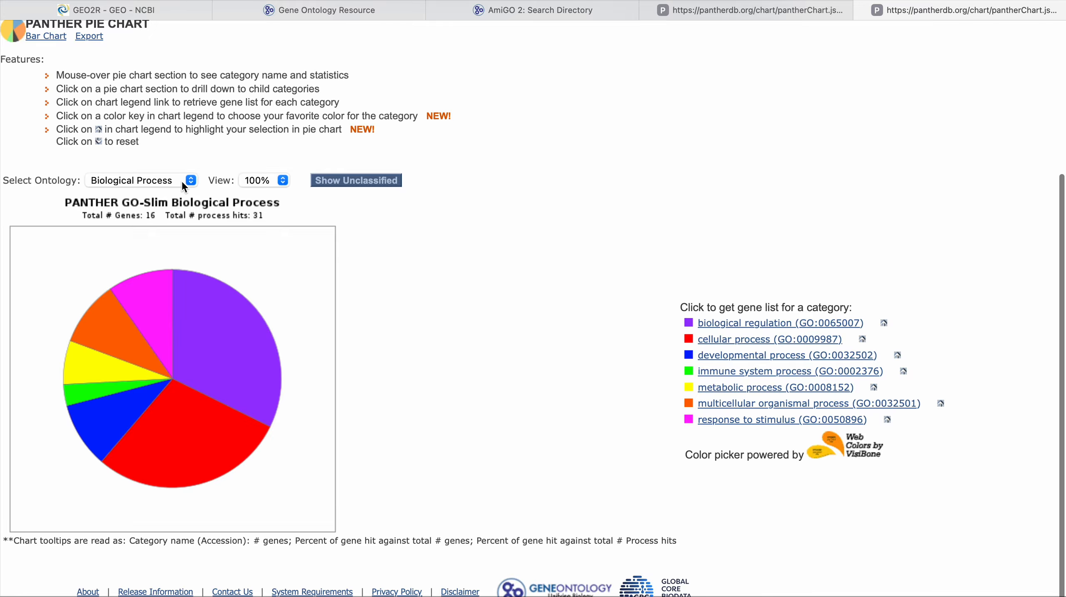
pyautogui.click(166, 164)
pyautogui.click(123, 213)
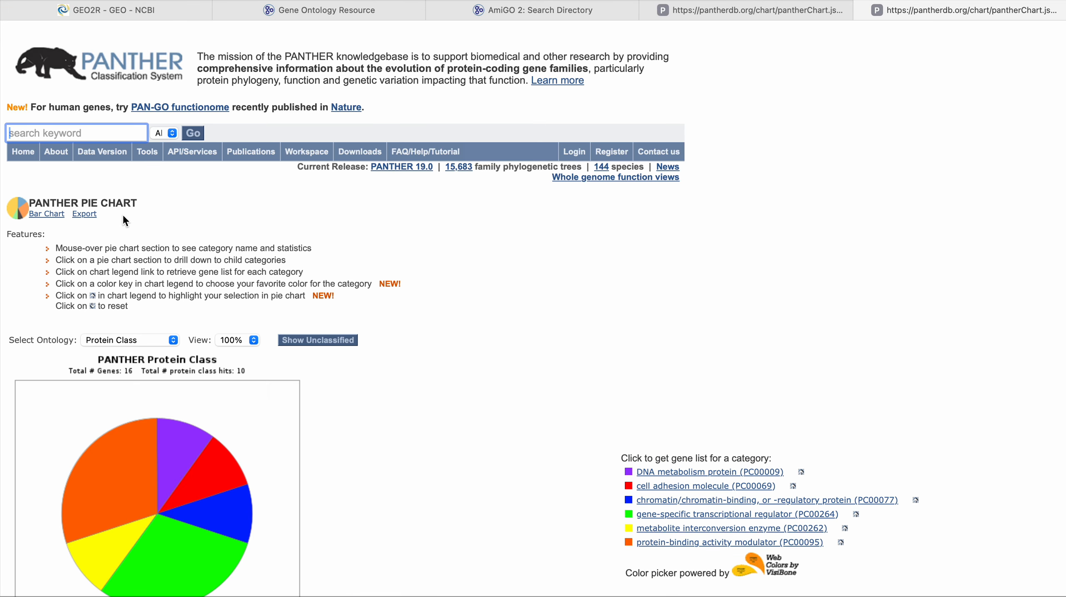
pyautogui.scroll(-3, 305, 395)
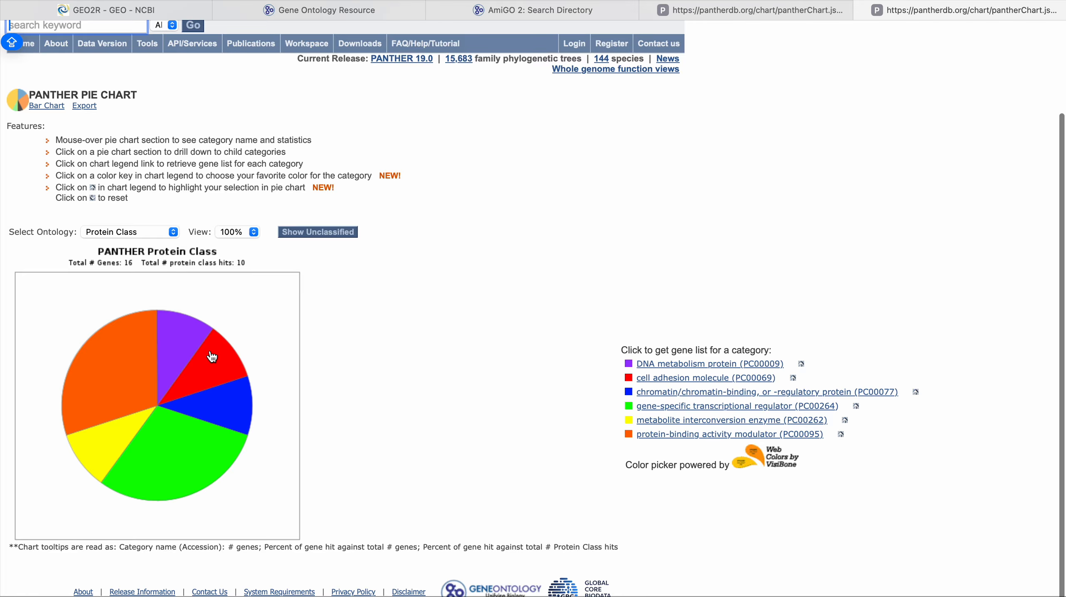
pyautogui.scroll(2, 266, 432)
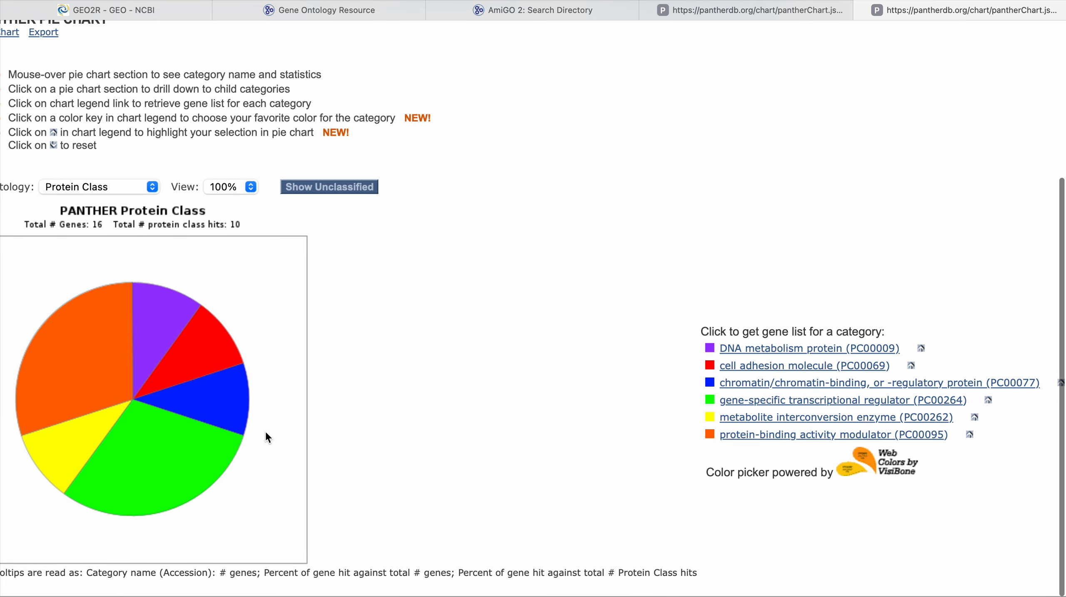
pyautogui.scroll(-2, 266, 432)
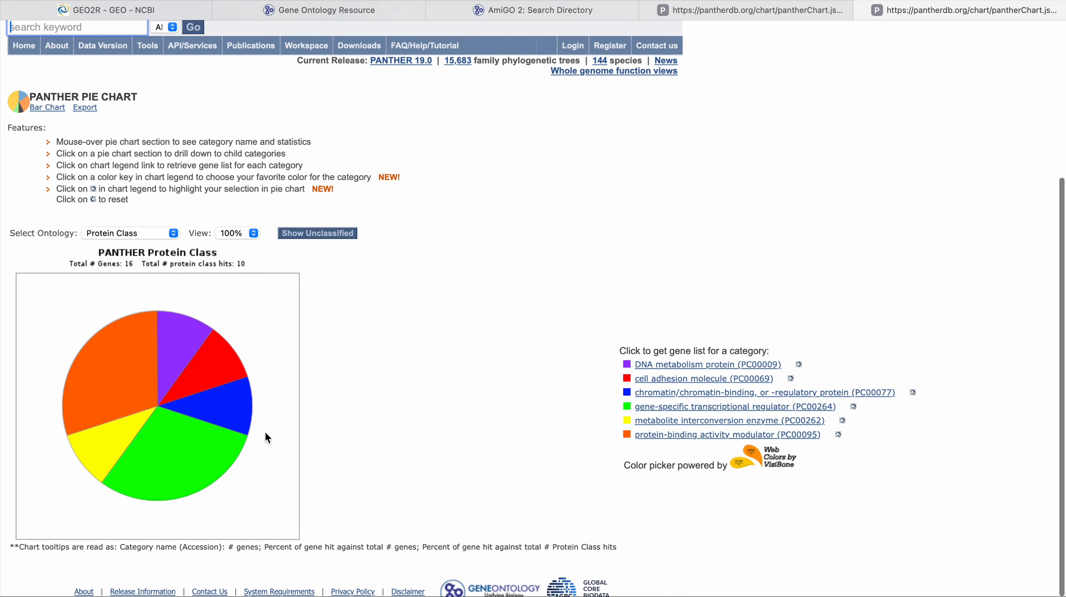
# Switch the pie chart's ontology to Pathway and view the resulting categories.
pyautogui.click(148, 234)
pyautogui.click(125, 245)
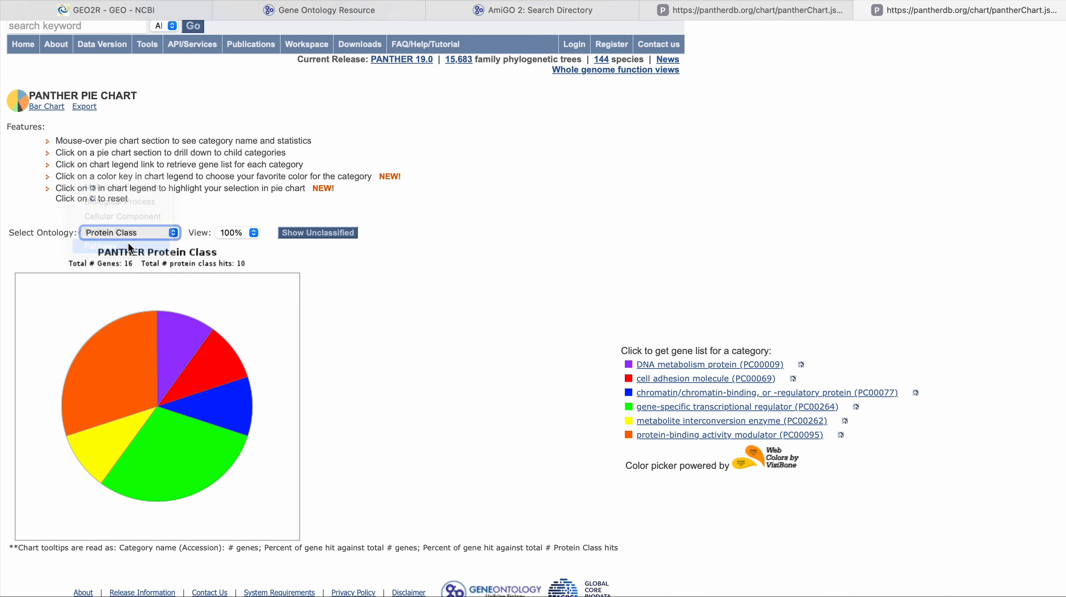
pyautogui.scroll(-3, 186, 367)
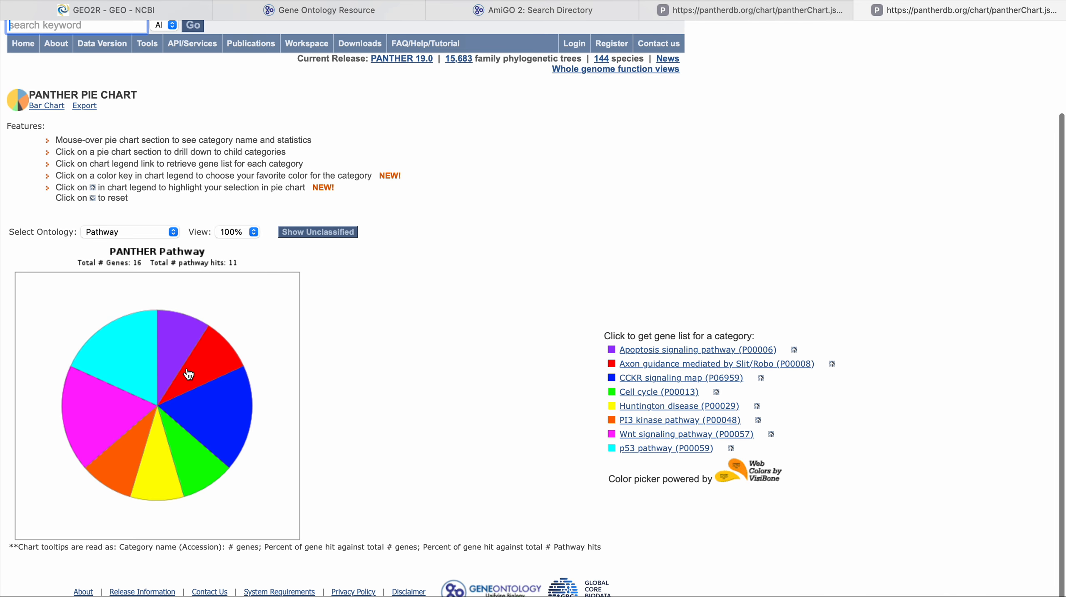
# Show the pathway categories as a bar chart instead of a pie chart and look over the bars.
pyautogui.click(48, 110)
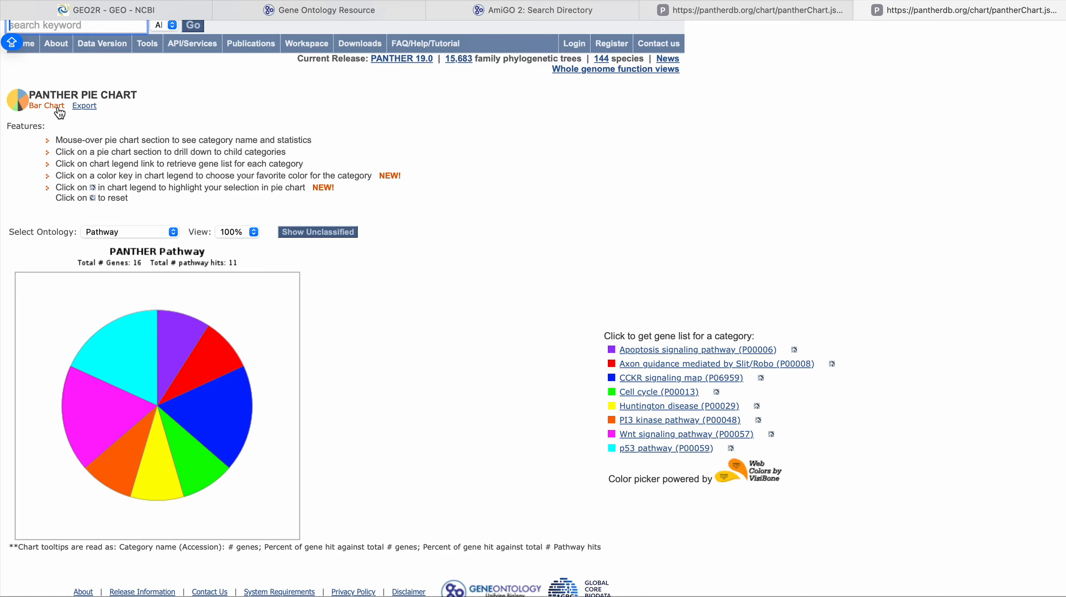
pyautogui.scroll(-2, 351, 304)
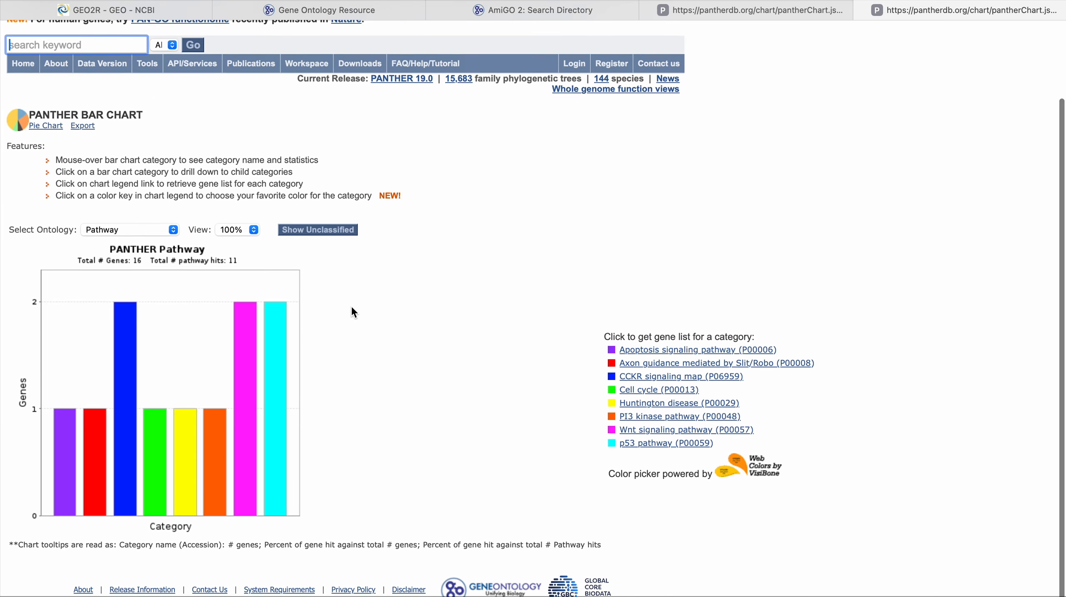
pyautogui.scroll(3, 166, 376)
pyautogui.scroll(-3, 167, 377)
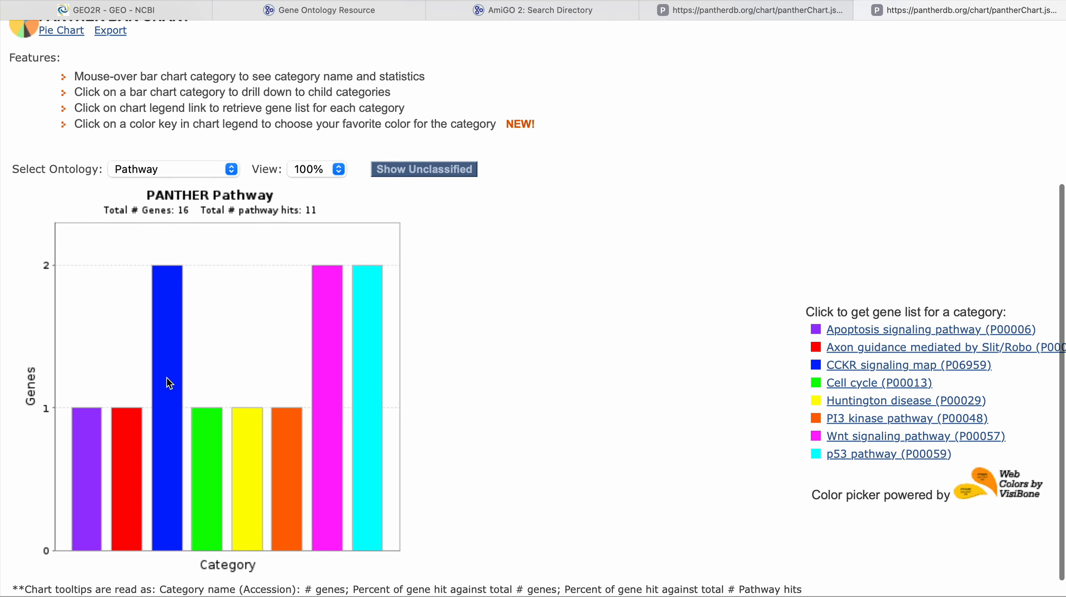
# Enlarge the pathway bar chart to a 150% view and look over its bars.
pyautogui.click(319, 168)
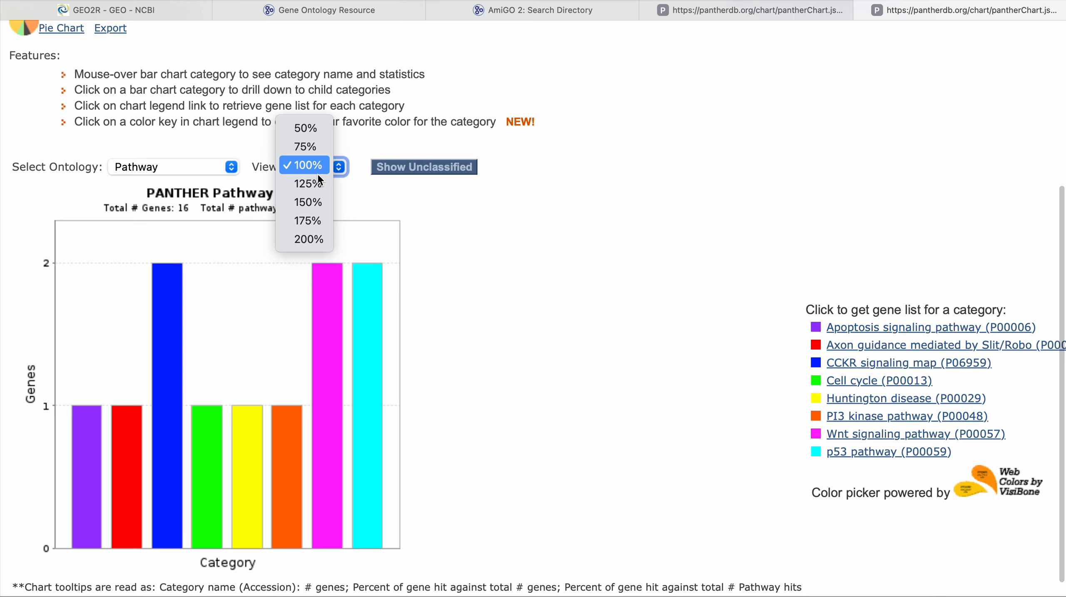
pyautogui.click(306, 203)
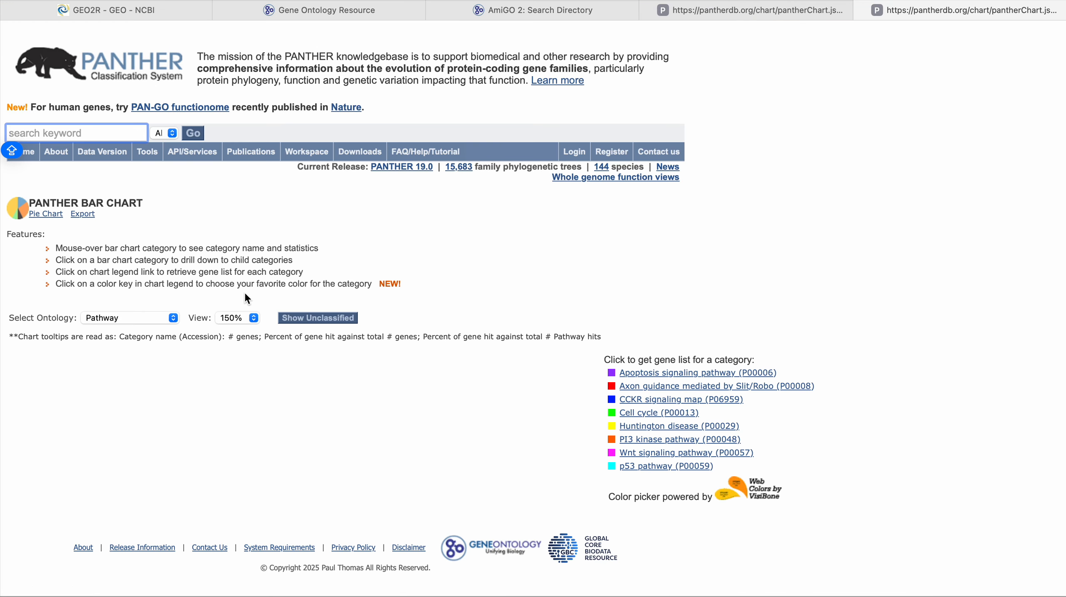
pyautogui.scroll(-5, 352, 354)
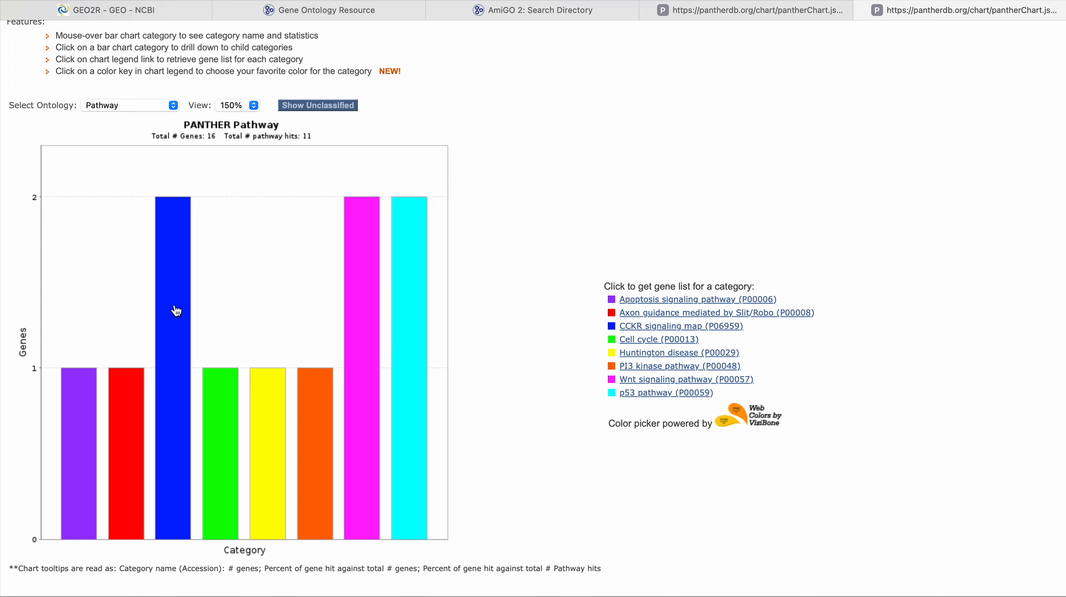
pyautogui.scroll(1, 283, 315)
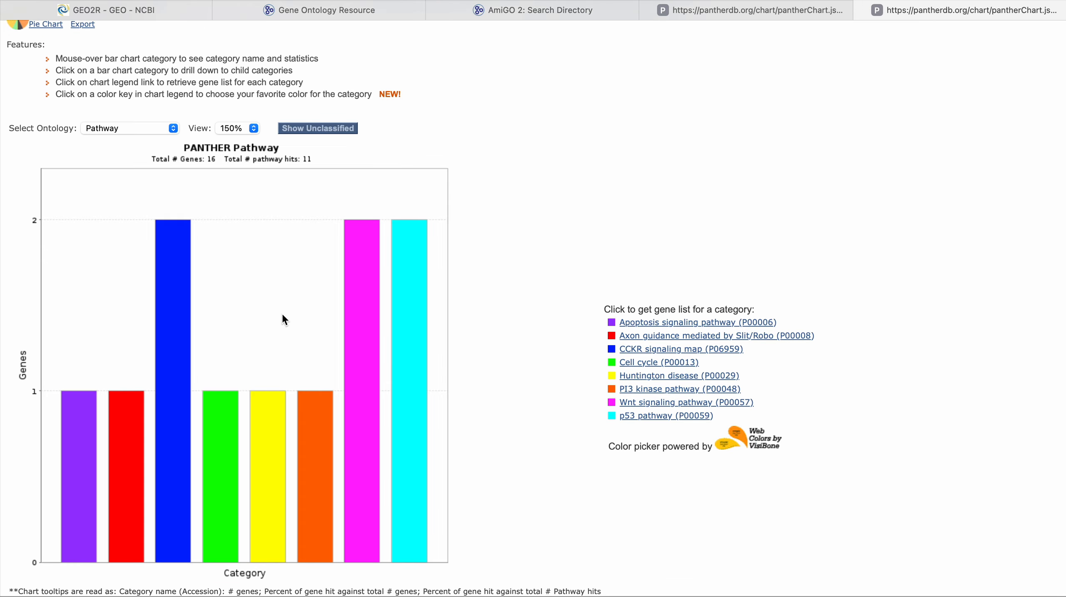
# Switch the bar chart's ontology to Molecular Function and examine its bars and category legend.
pyautogui.scroll(5, 283, 318)
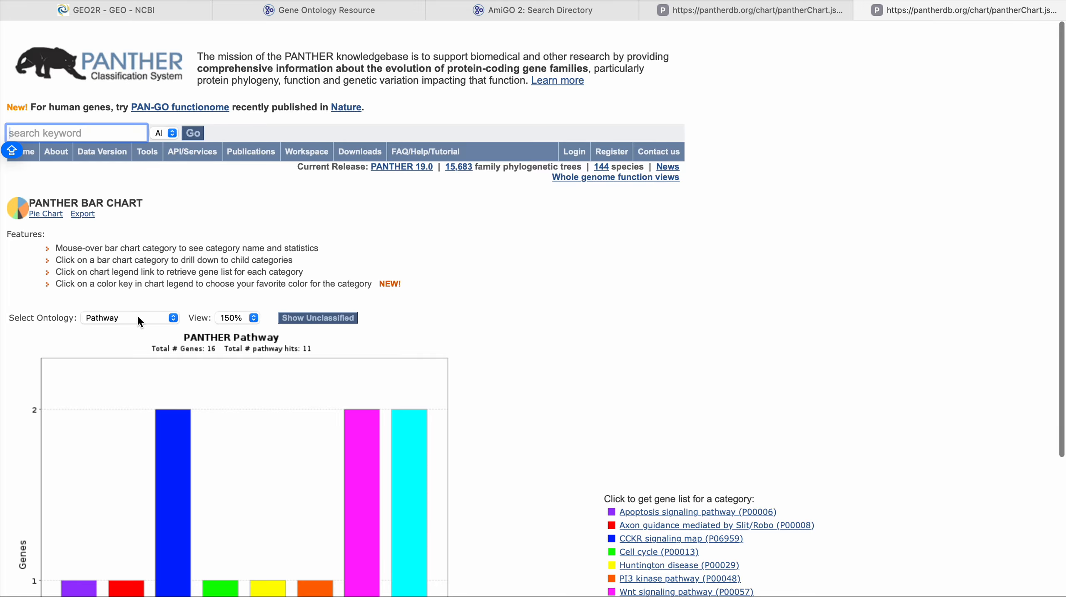
pyautogui.click(137, 317)
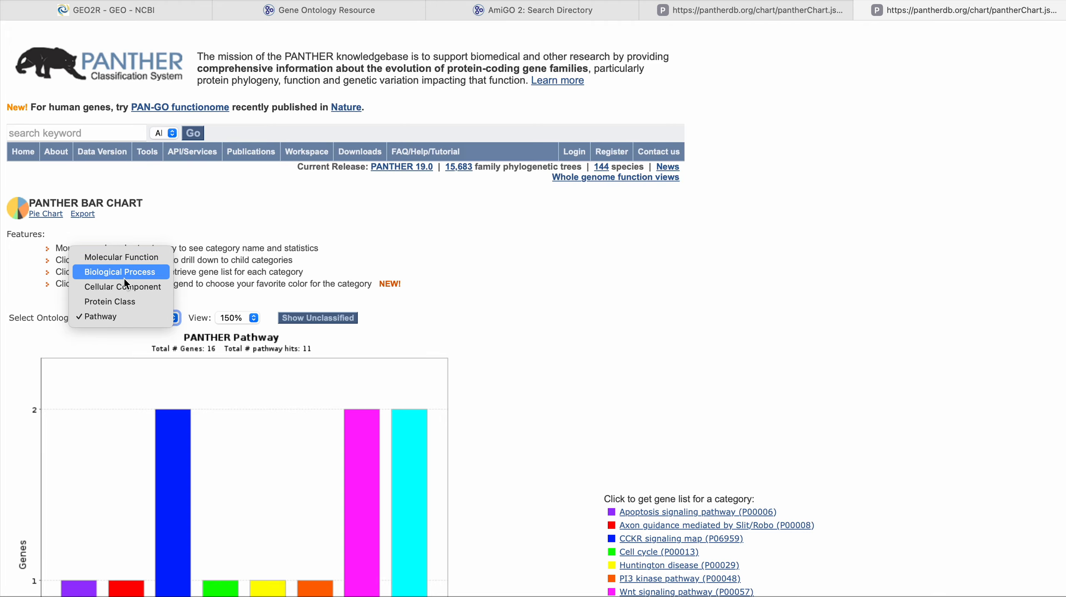
pyautogui.click(118, 258)
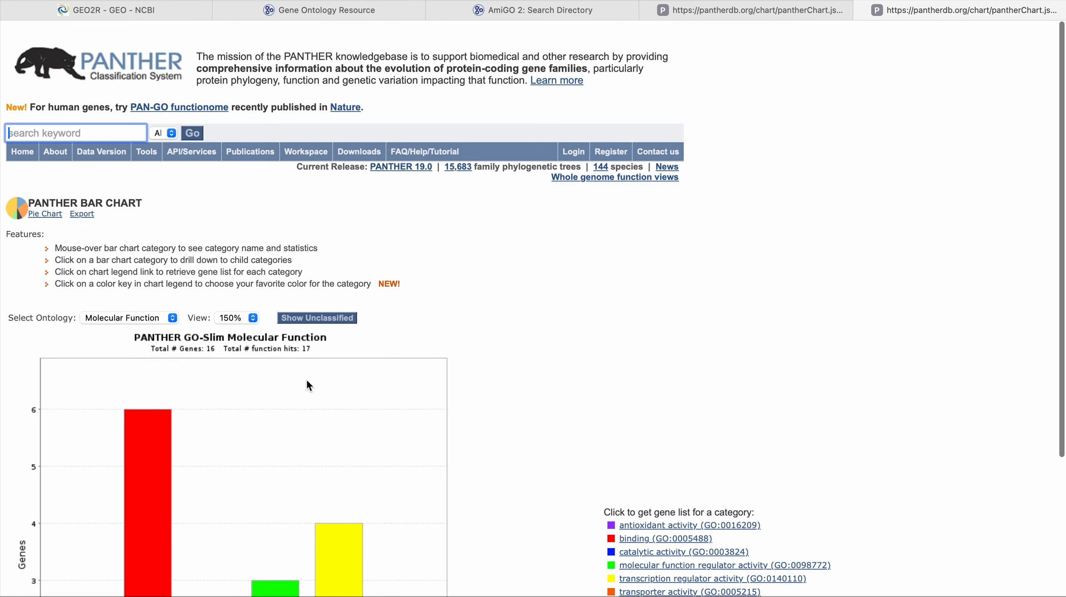
pyautogui.scroll(-5, 307, 380)
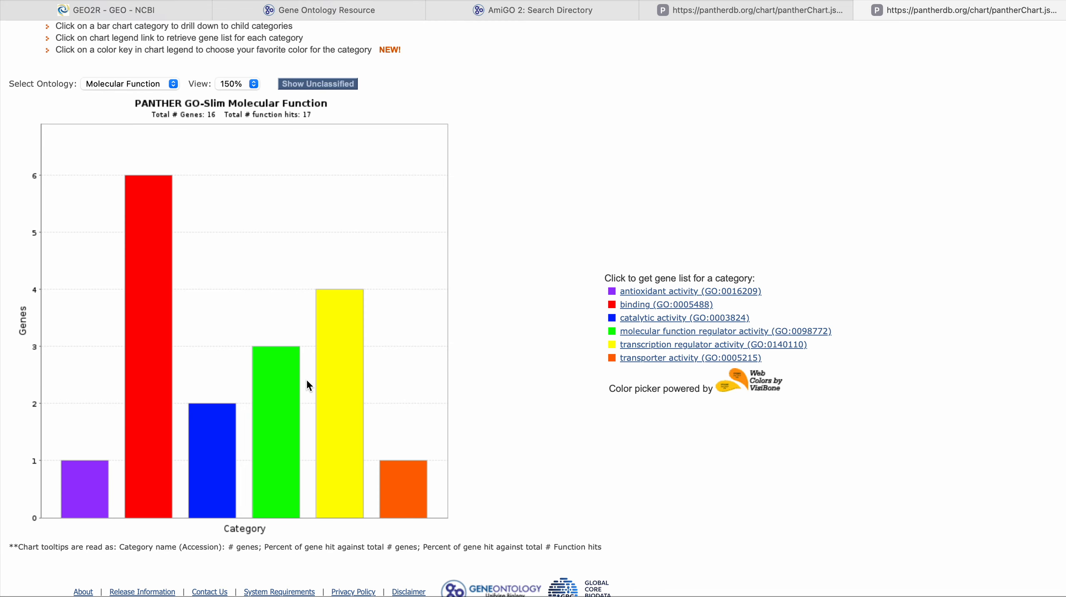
pyautogui.scroll(2, 209, 388)
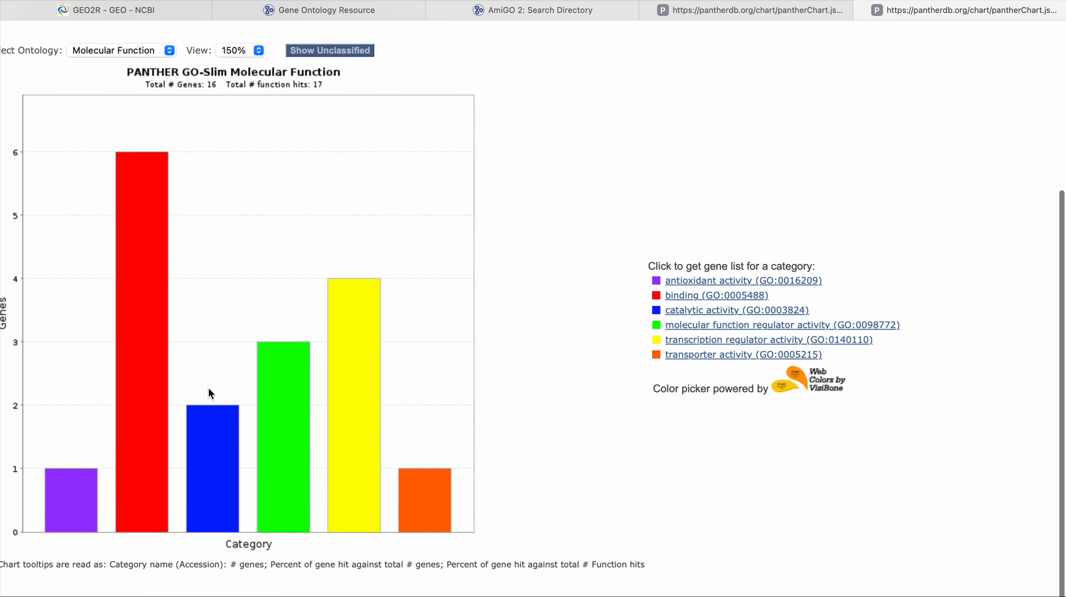
pyautogui.hscroll(-1, 208, 389)
pyautogui.scroll(2, 211, 393)
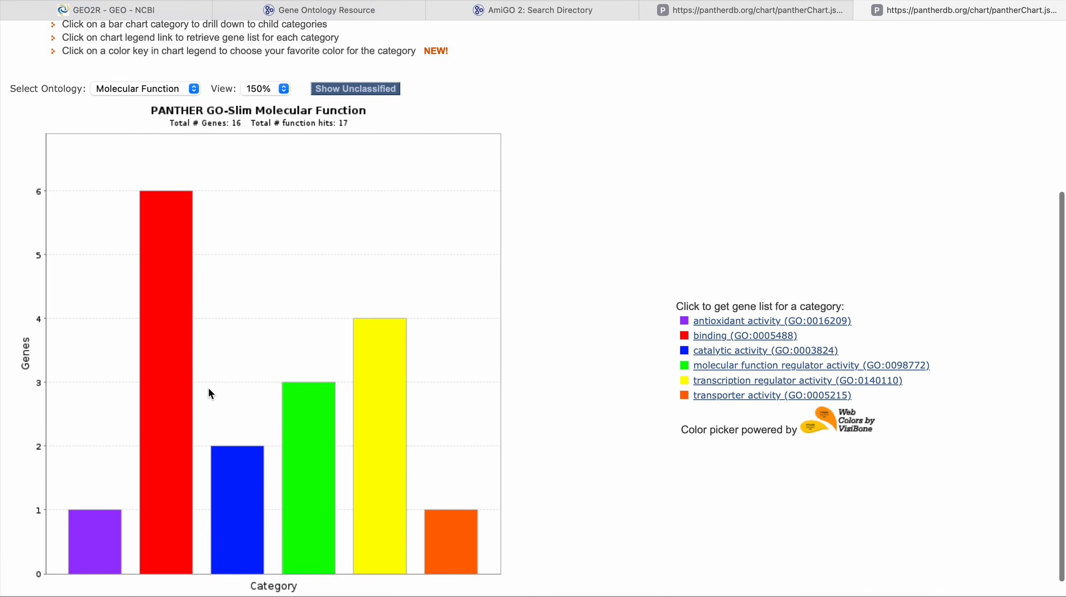